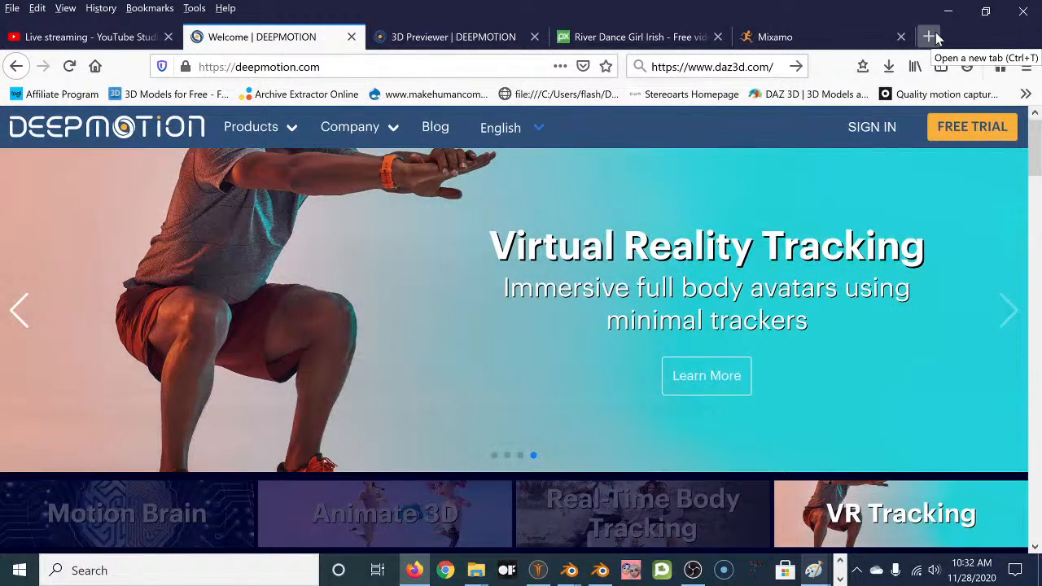
Open a new Firefox tab and search for 'youtube asknk'.
click(929, 36)
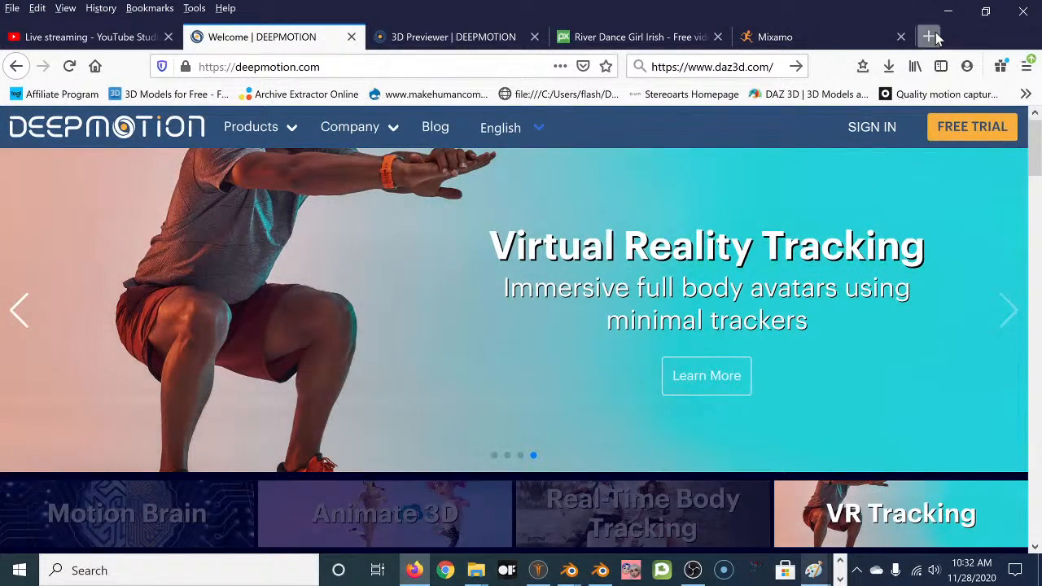
click(350, 151)
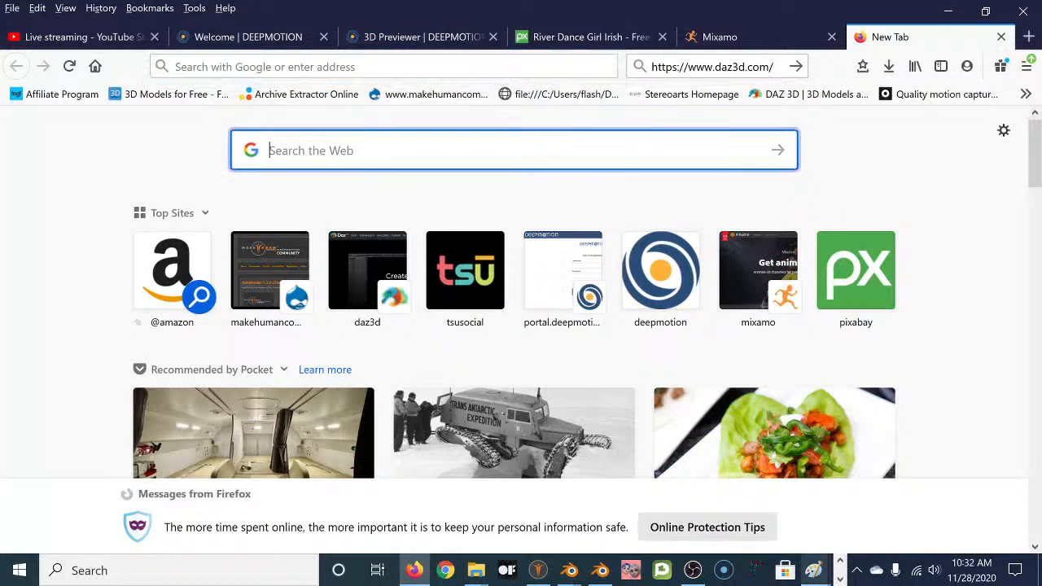
click(350, 67)
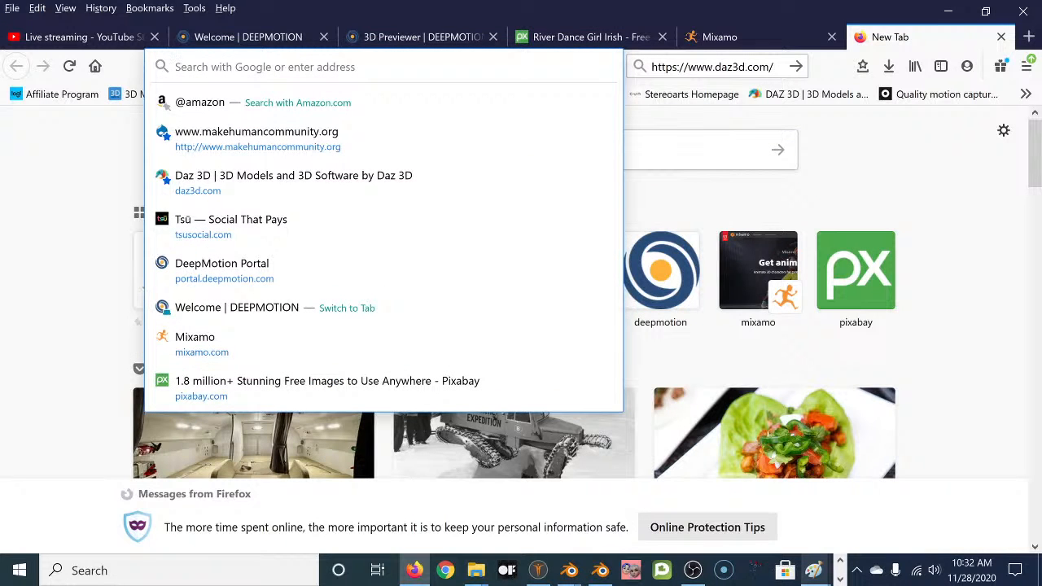
text(youtub)
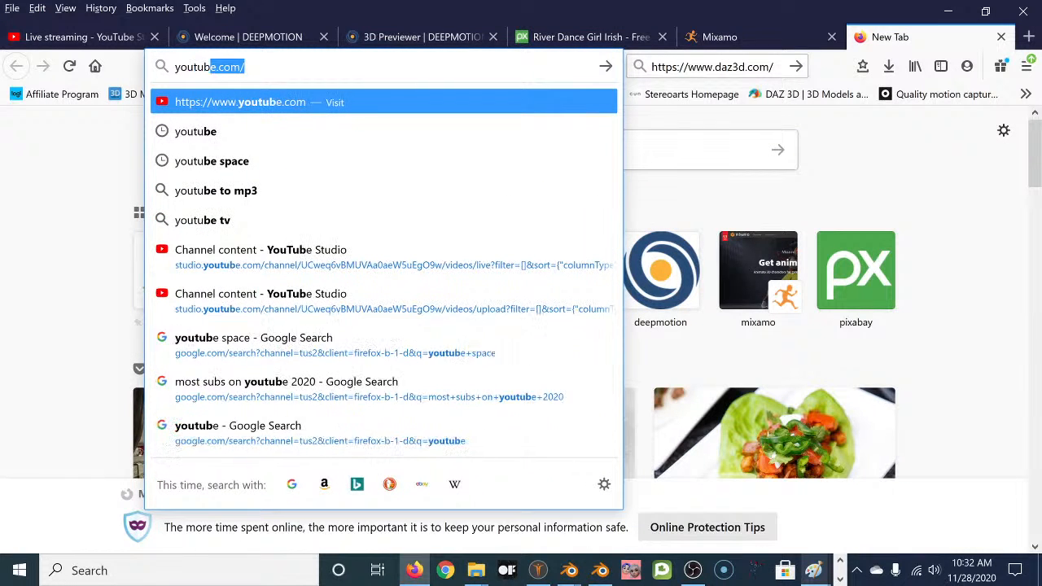
text(e askmn)
key(BackSpace)
key(BackSpace)
text(nk)
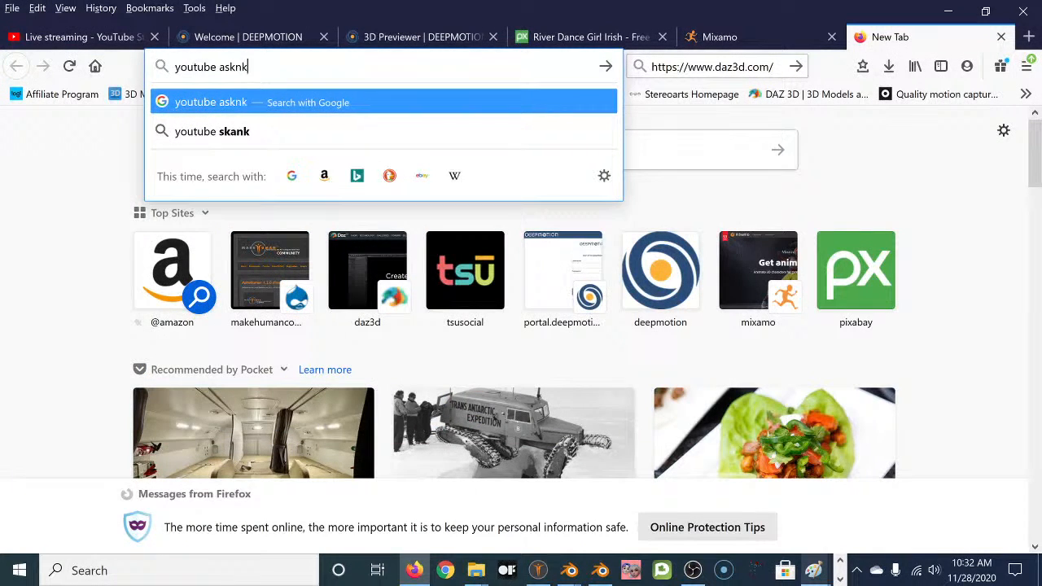
key(Return)
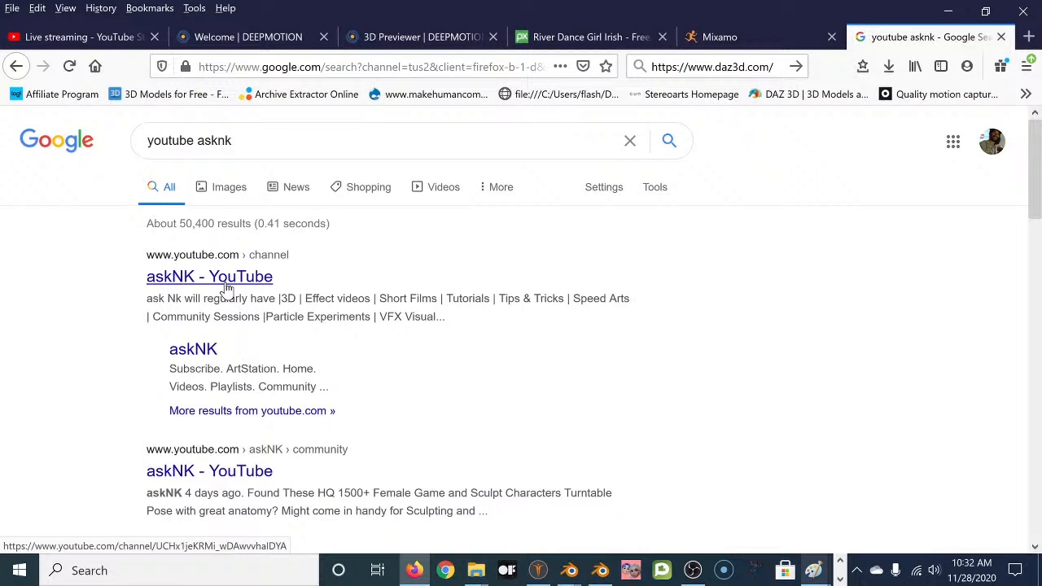
Open the askNK YouTube channel and its Videos tab.
click(228, 286)
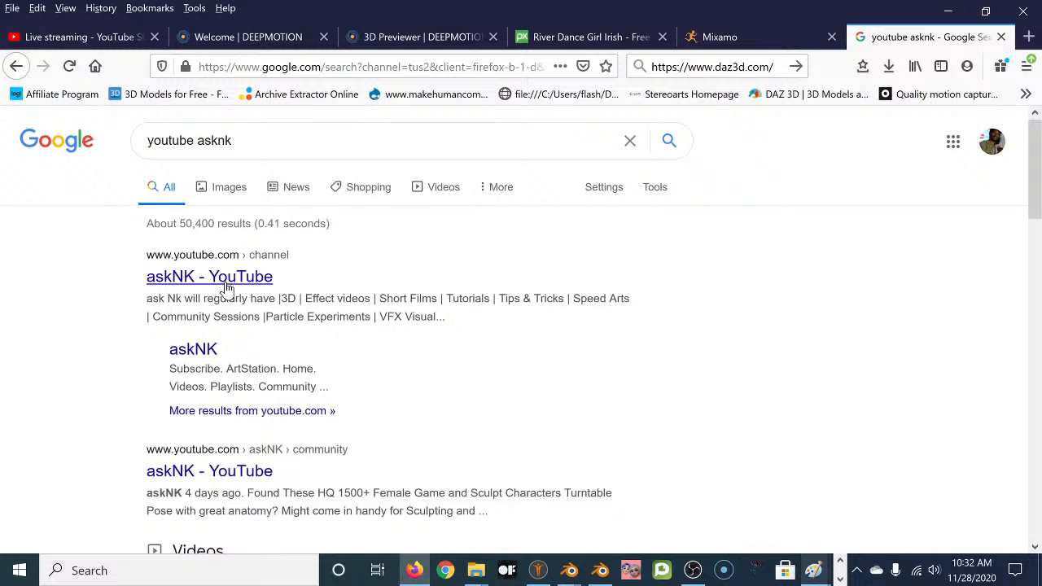
click(226, 285)
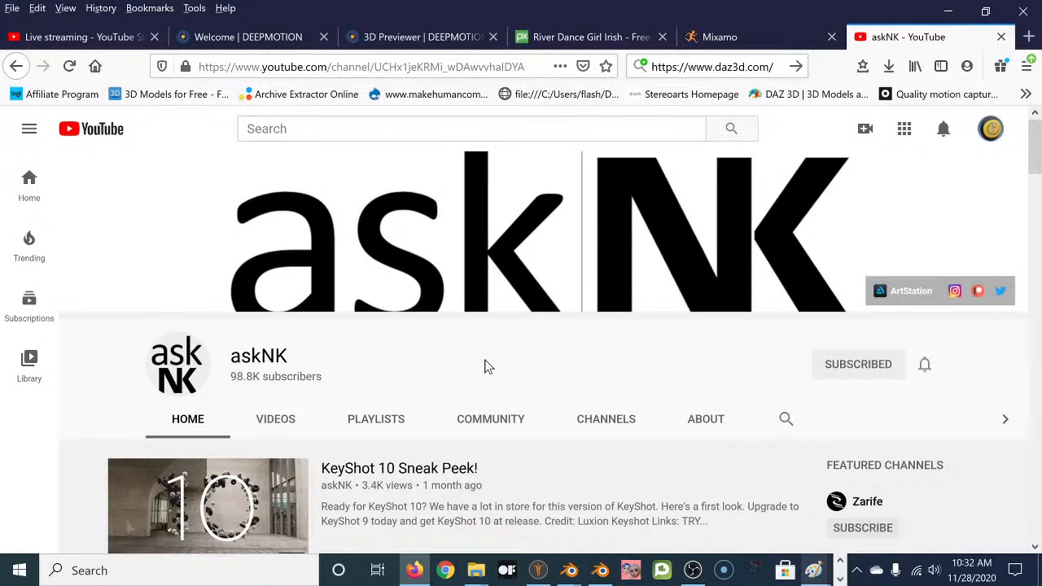
click(275, 420)
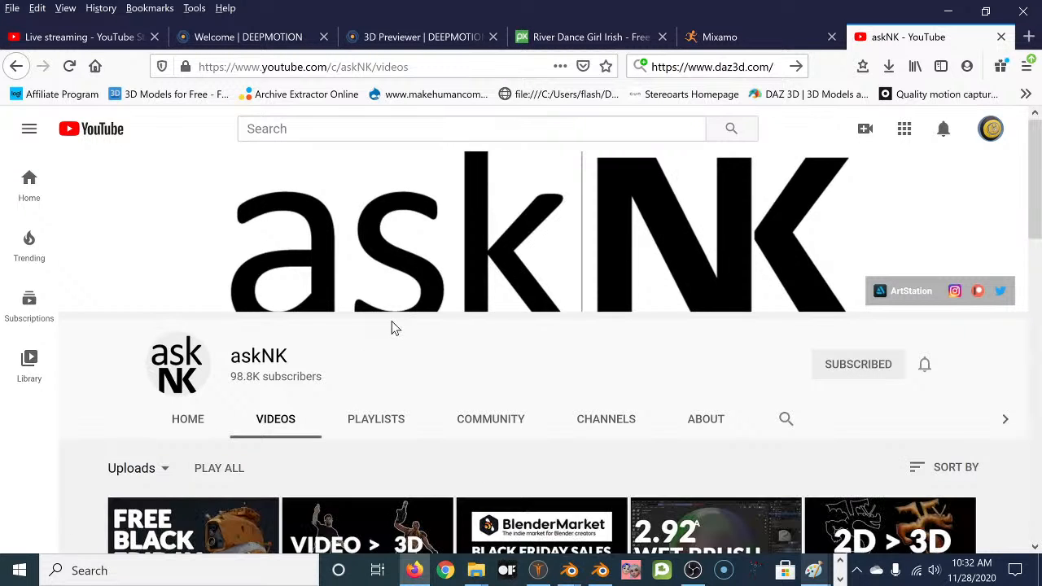
Scroll through the channel's uploads to the 'AI DRIVEN Motion Capture' video.
scroll(391, 321, down, 2)
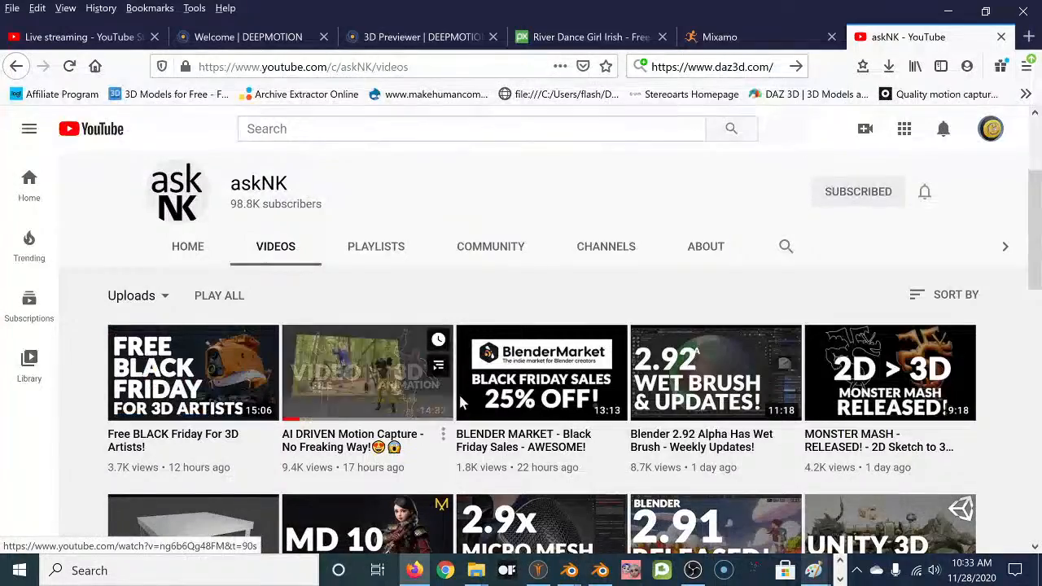
scroll(401, 399, down, 1)
scroll(401, 399, down, 1)
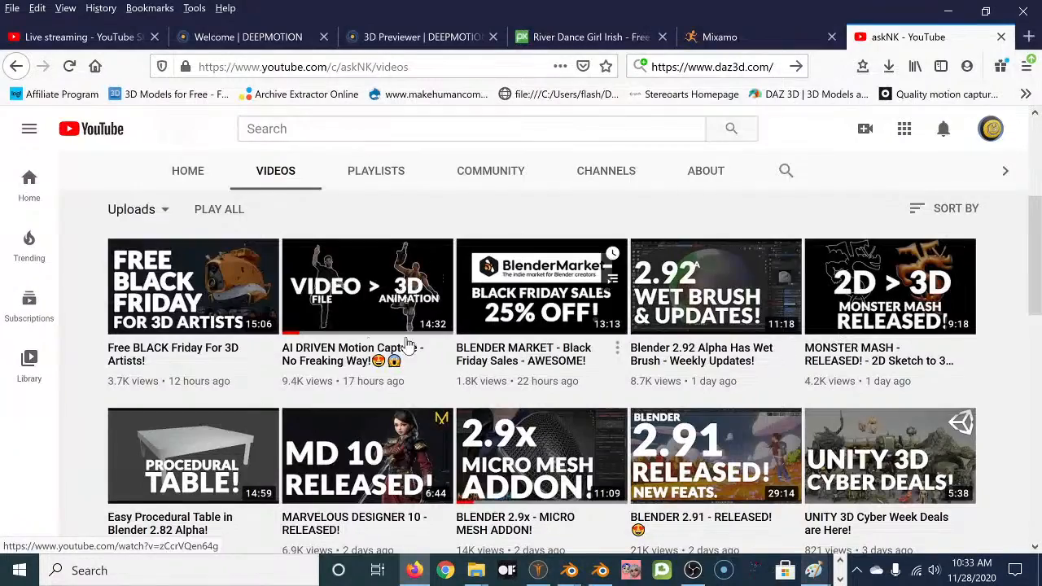
scroll(423, 293, down, 3)
scroll(549, 342, up, 1)
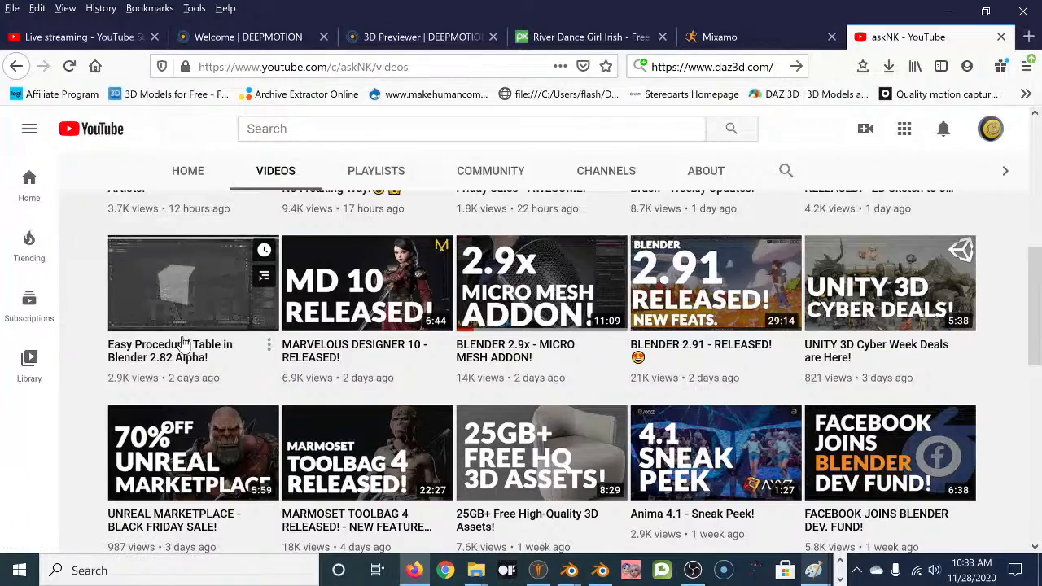
scroll(621, 324, up, 1)
scroll(620, 323, up, 1)
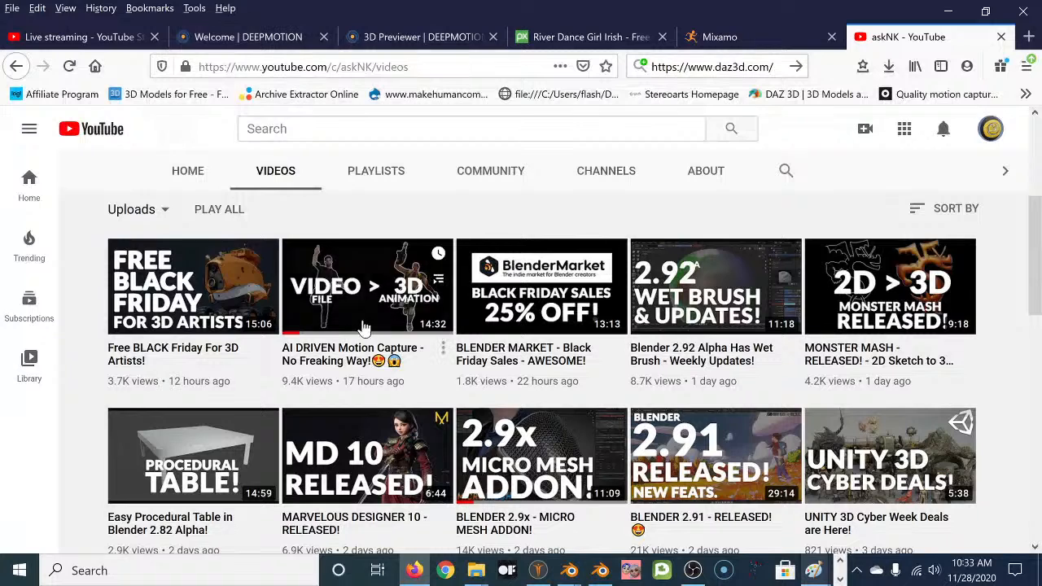
mouse_move(368, 309)
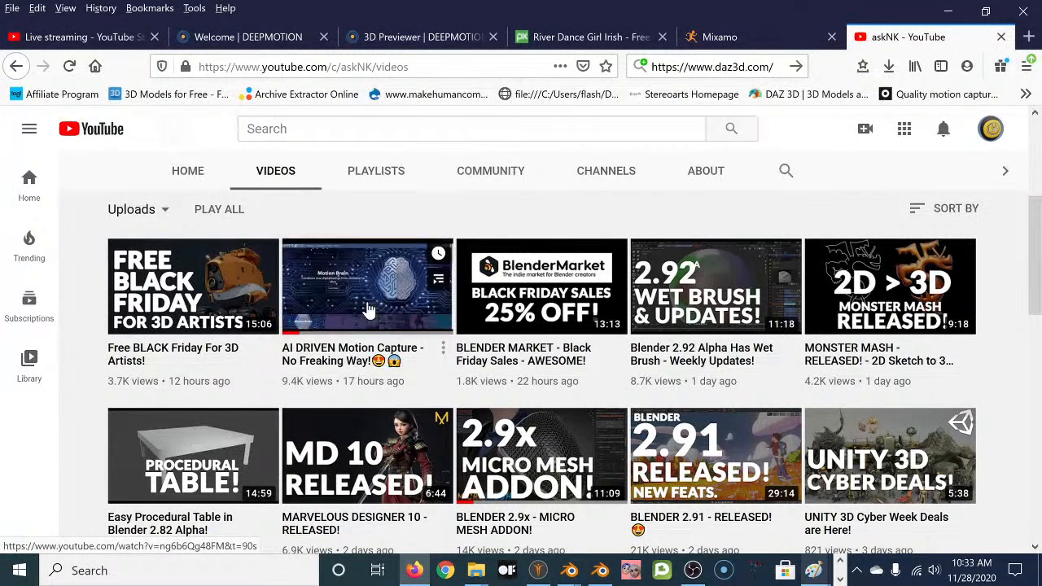
Switch to the 'Welcome | DEEPMOTION' tab, then bring up the open Blender windows.
click(281, 37)
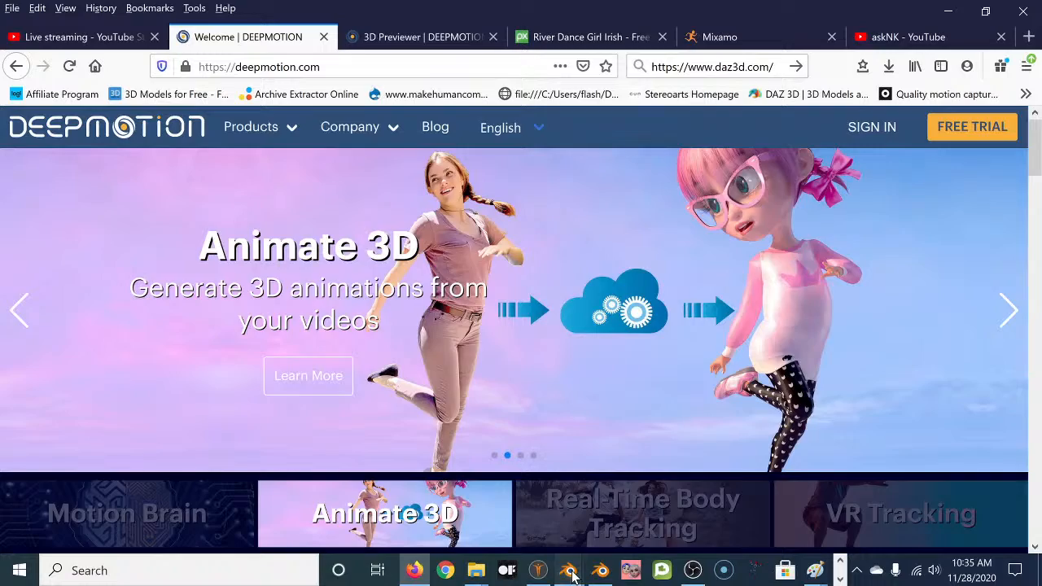
click(573, 575)
Bring the Blender window with the MakeHuman character forward and frame the whole character.
click(636, 500)
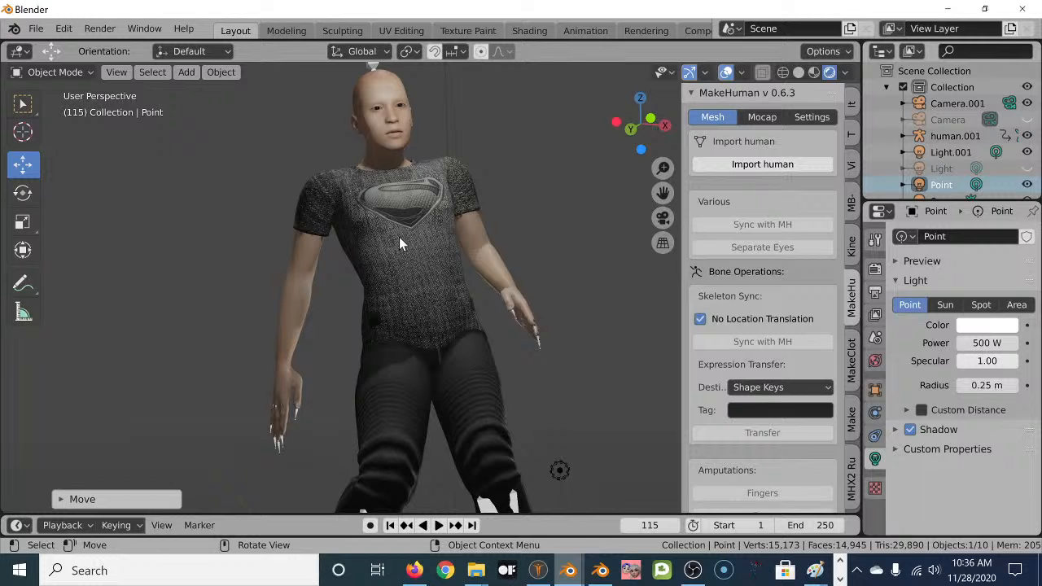
drag(662, 192, 592, 252)
scroll(477, 211, down, 5)
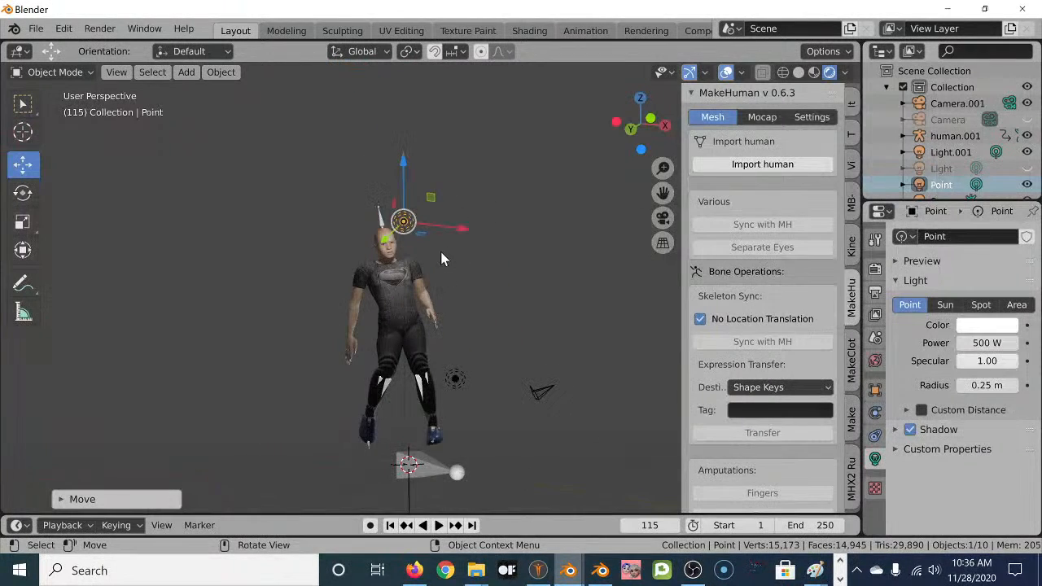
scroll(442, 254, up, 1)
middle_drag(452, 272, 497, 268)
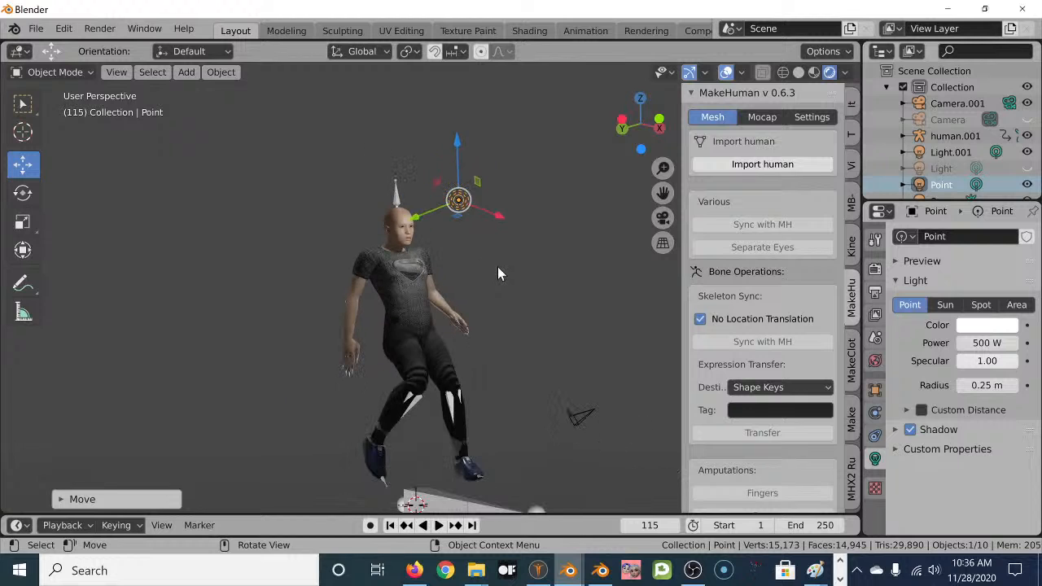
Play the dance animation, pause it, then return to Firefox.
click(438, 525)
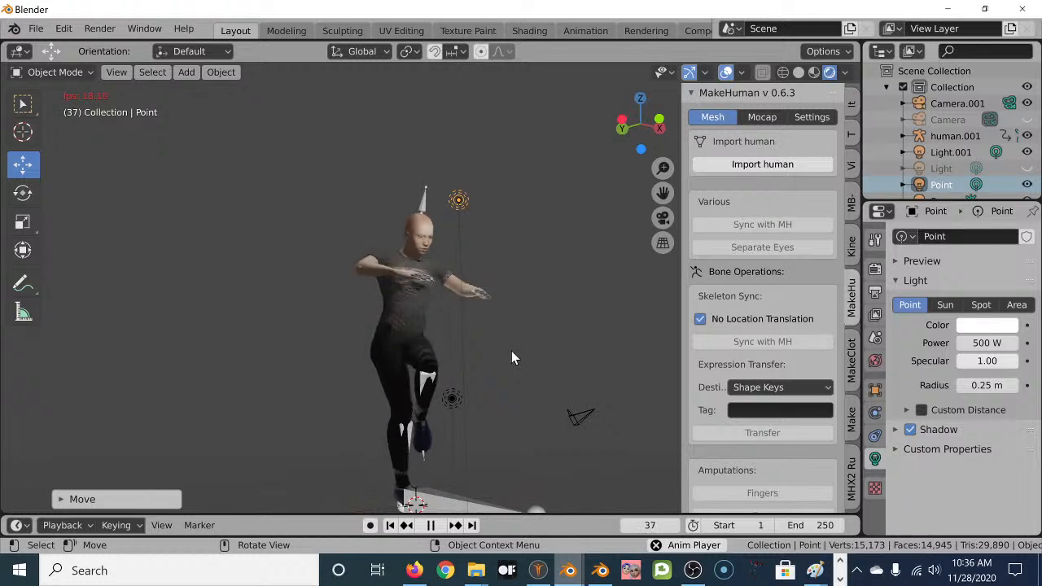
click(430, 525)
middle_drag(538, 399, 523, 299)
scroll(522, 299, up, 2)
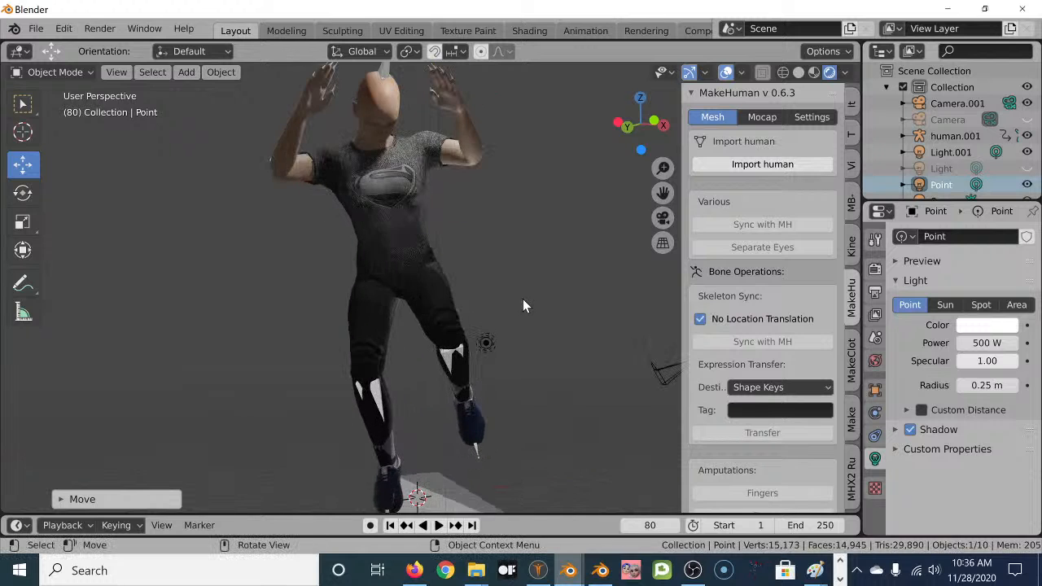
shift+middle_drag(502, 205, 527, 250)
scroll(501, 265, up, 2)
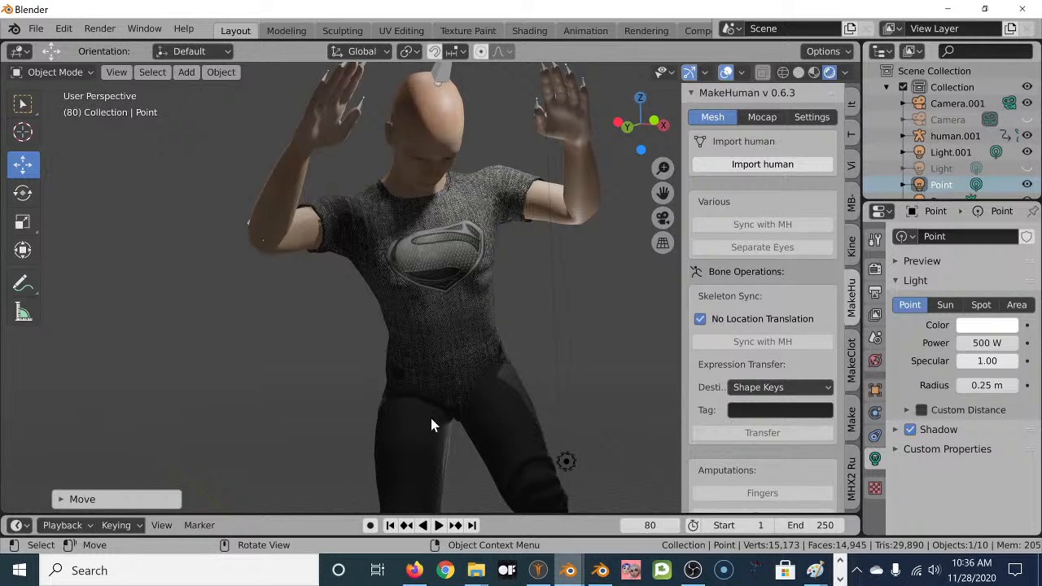
click(414, 570)
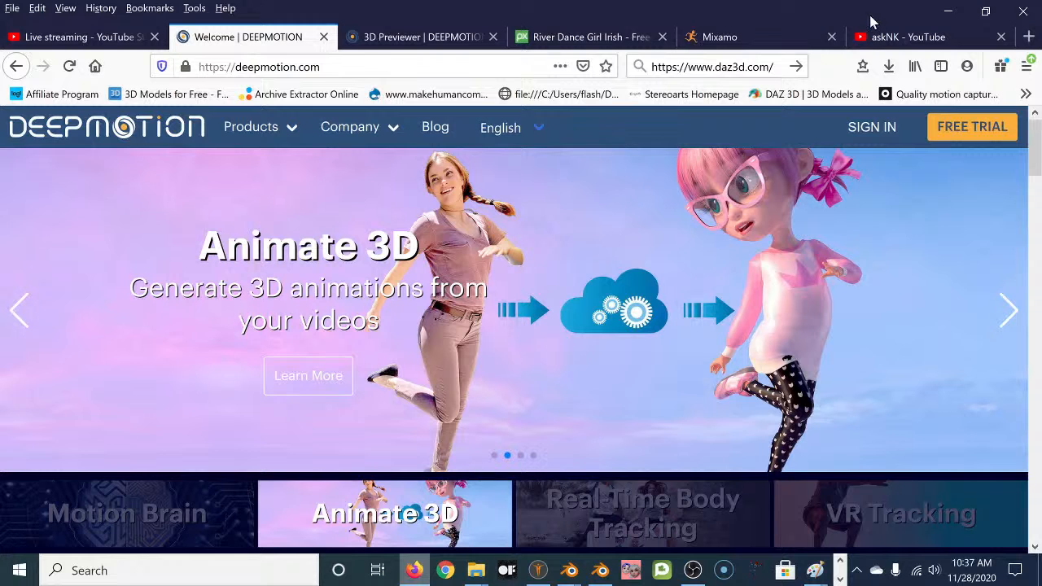
Switch to the Mixamo tab showing the TEXTRUN1 character in T-pose.
click(783, 36)
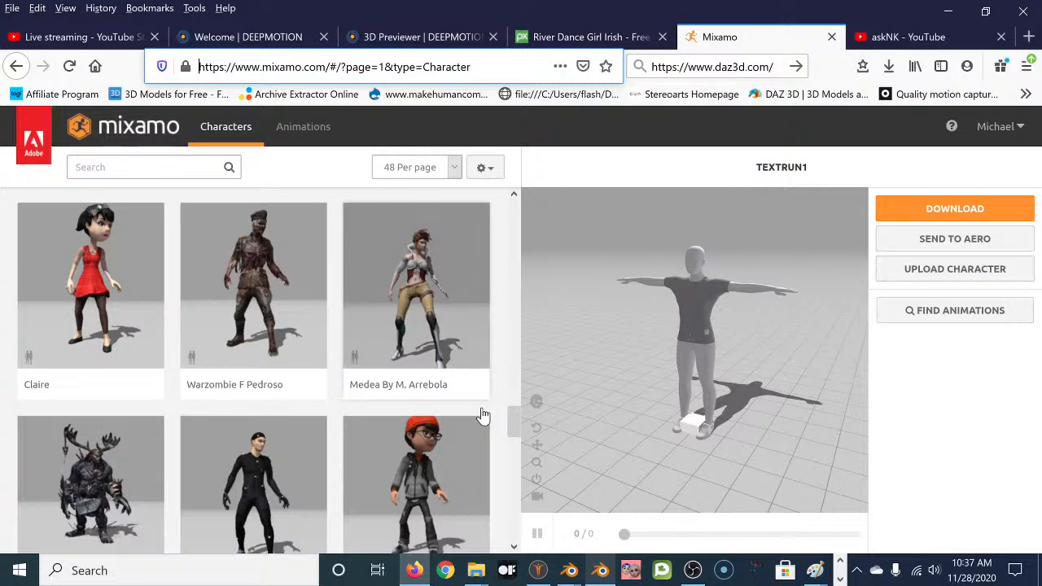
Check the T-posed character in MakeHuman, then bring the AnimazeStart.blend Blender window forward.
click(539, 571)
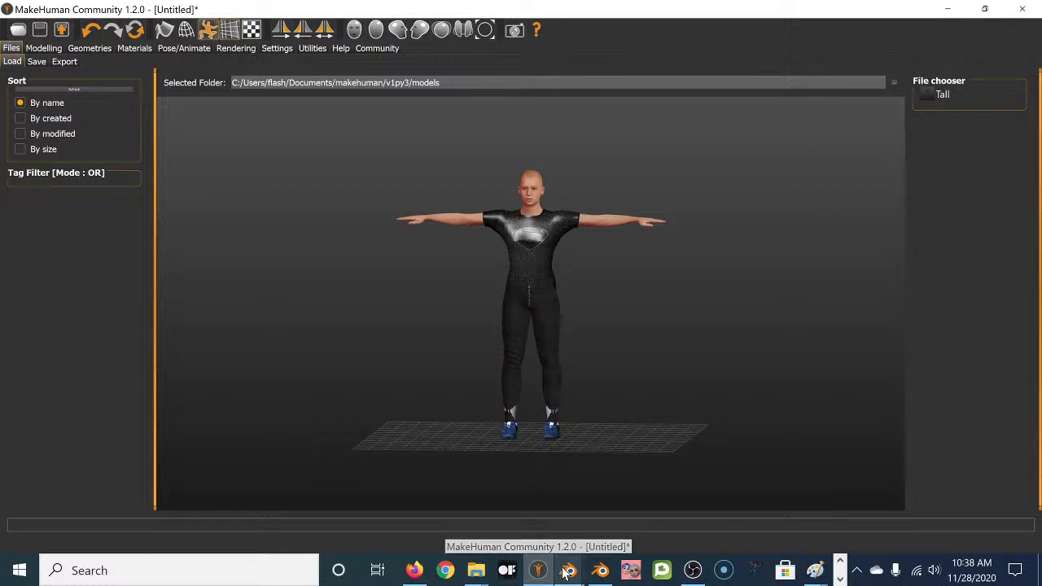
mouse_move(568, 573)
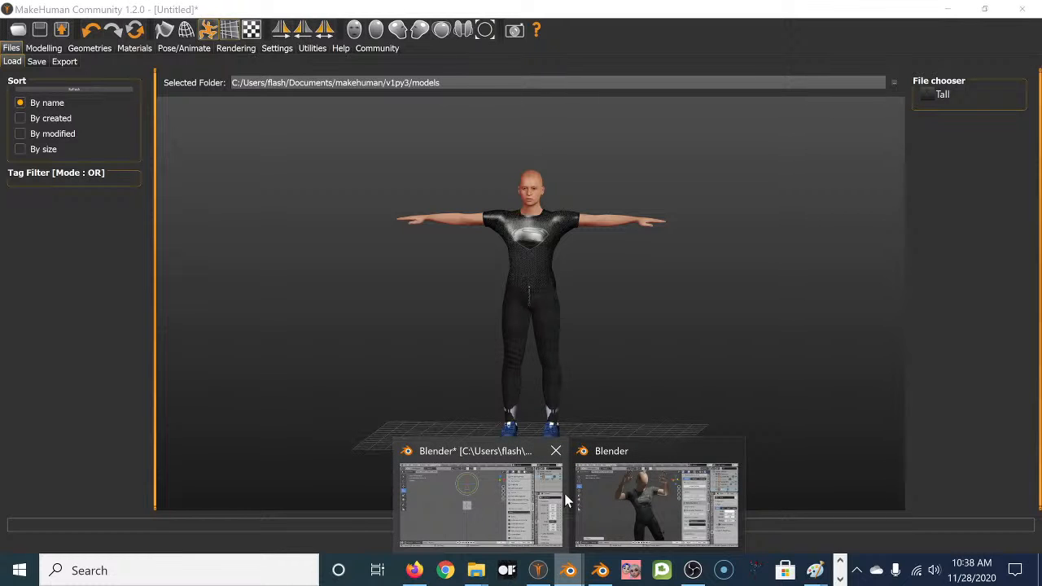
click(490, 501)
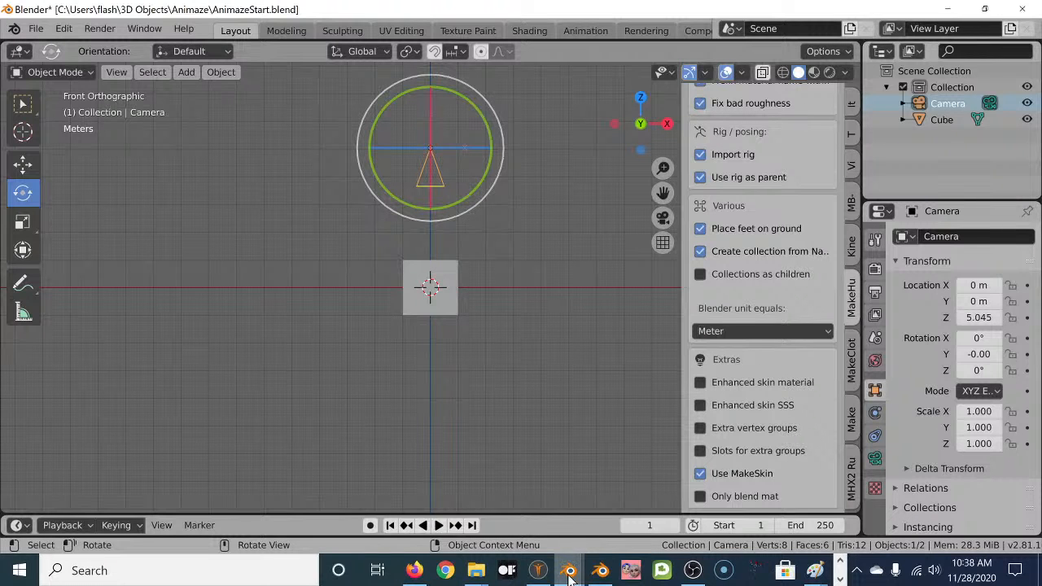
Switch to the Blender window with the animated MakeHuman character and orbit around it.
mouse_move(568, 574)
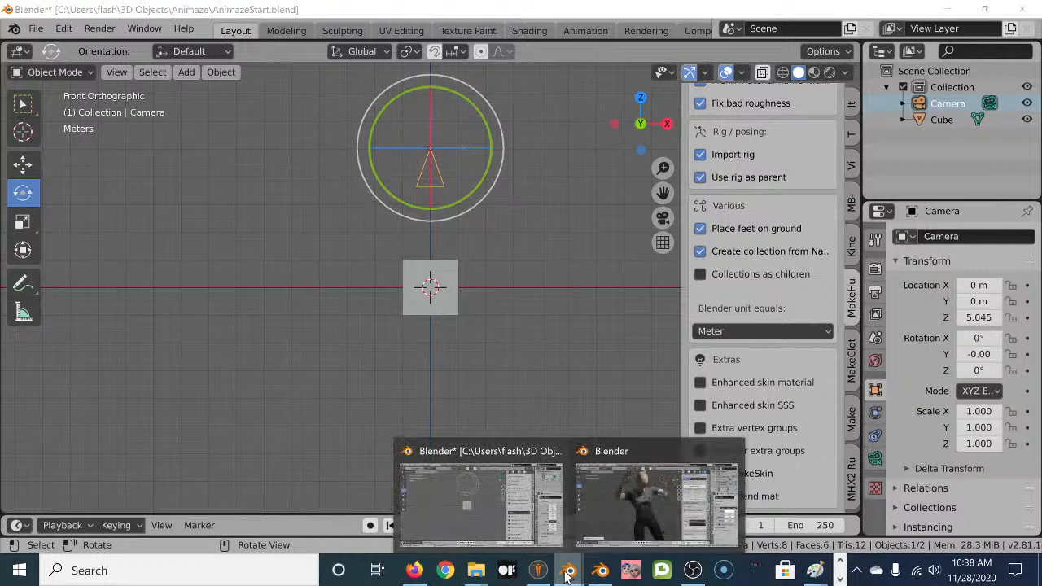
click(627, 495)
middle_drag(516, 393, 439, 468)
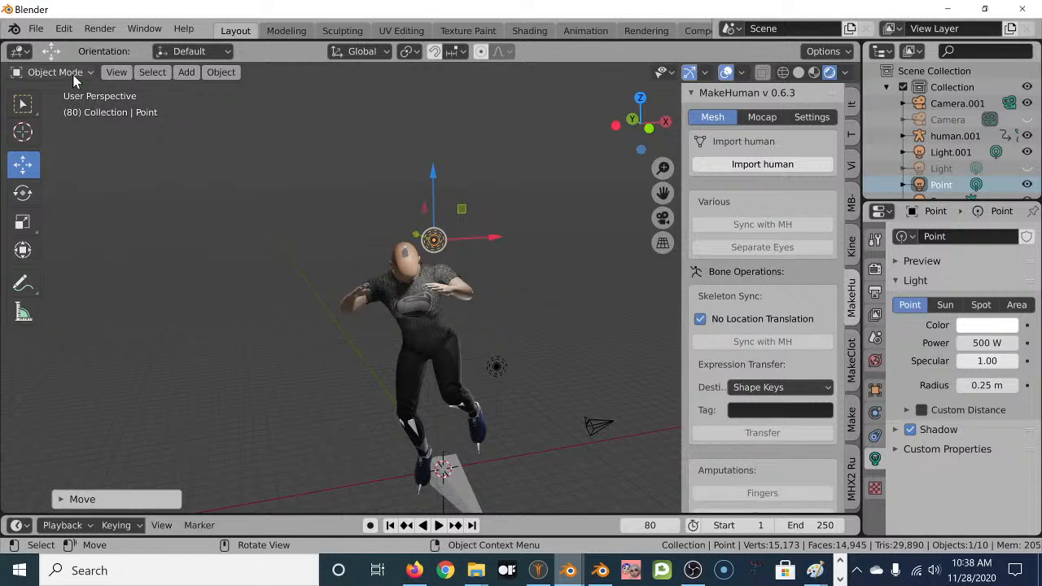
click(390, 527)
middle_drag(364, 402, 432, 284)
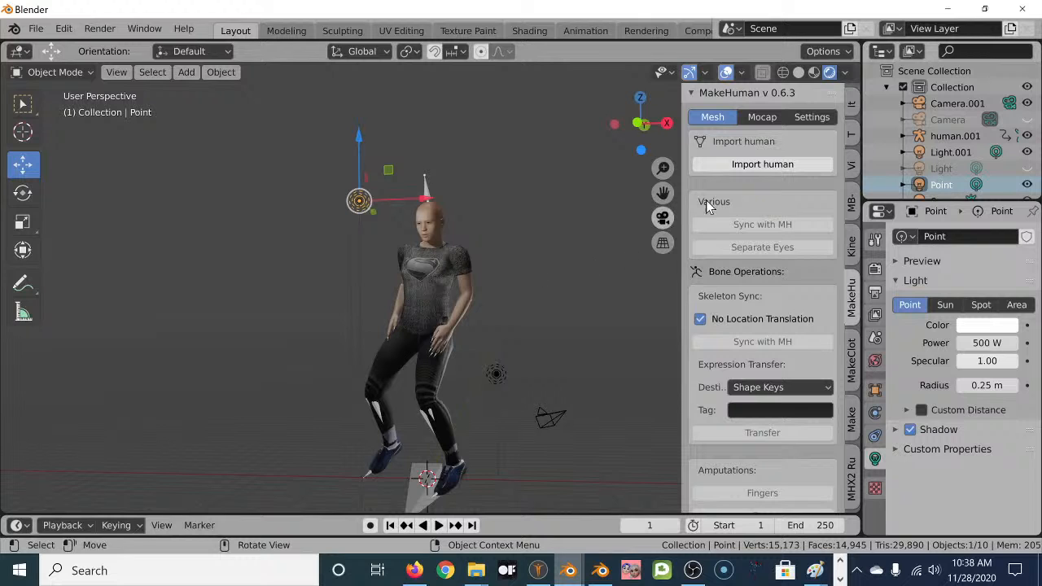
Show the human armature and toggle the human collection's skeleton off and back on.
scroll(975, 140, down, 1)
scroll(981, 140, down, 2)
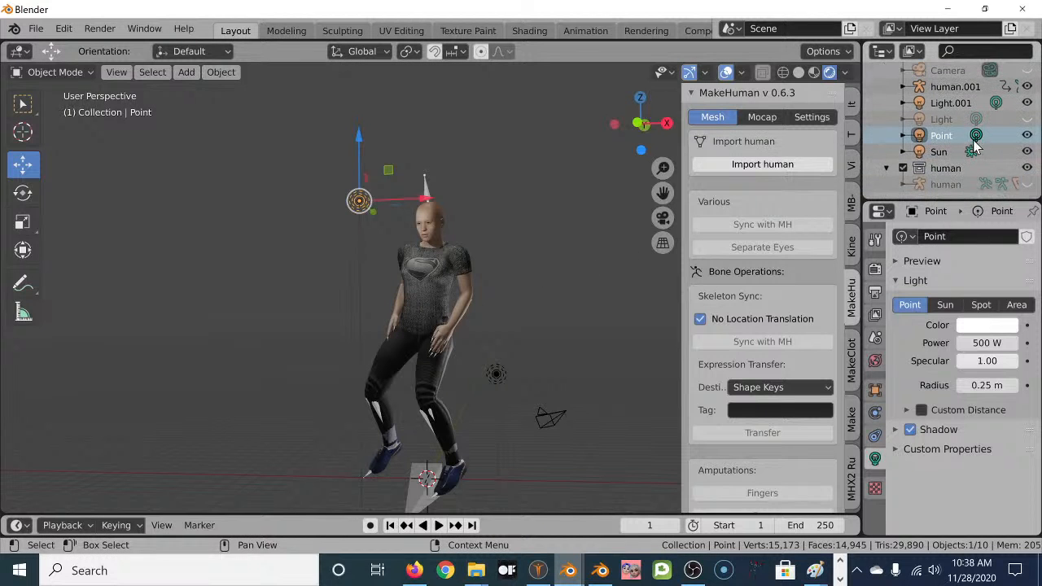
scroll(1008, 161, up, 3)
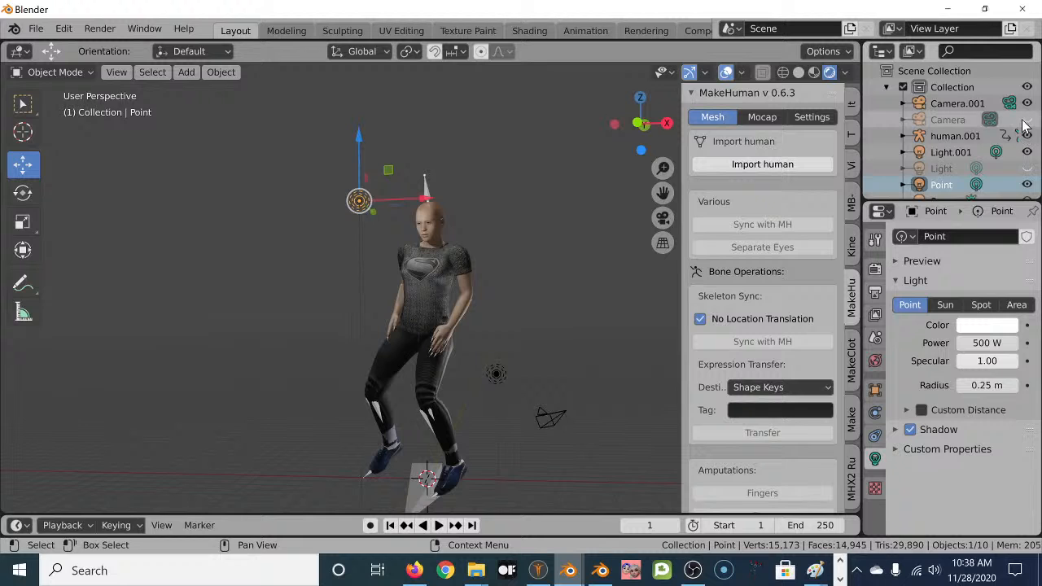
scroll(992, 155, down, 1)
scroll(991, 149, down, 2)
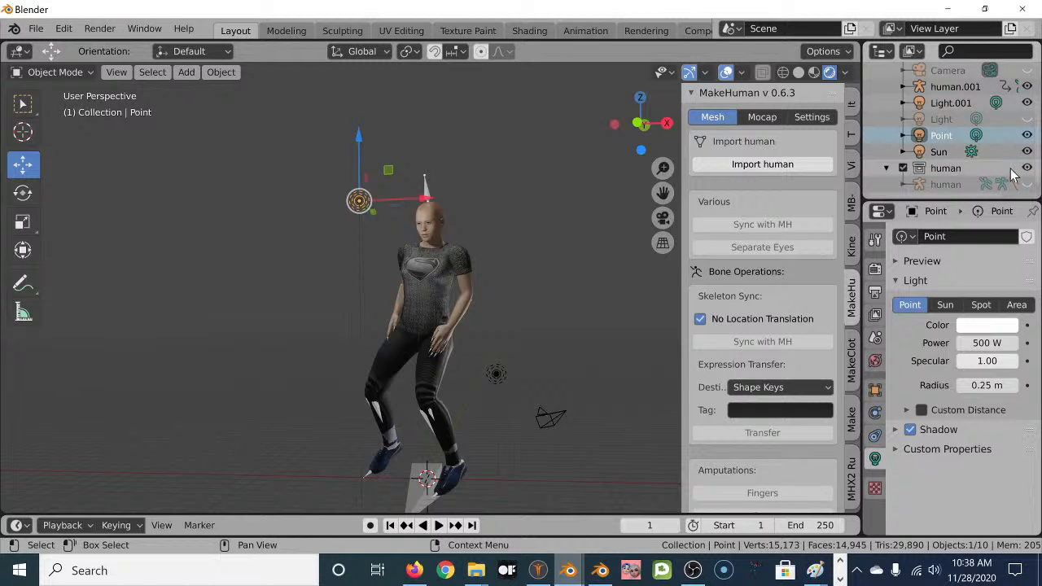
click(1026, 185)
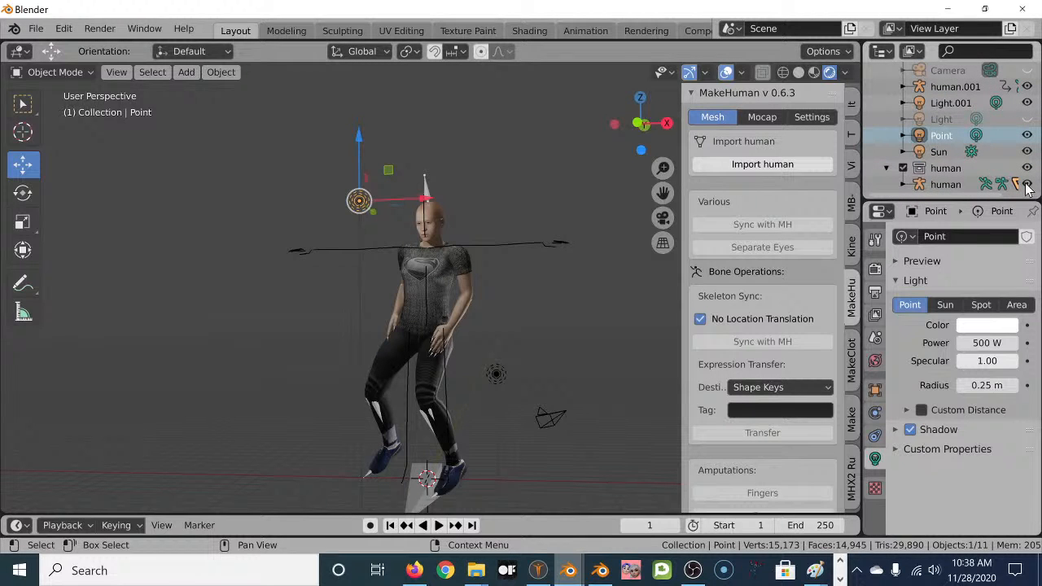
click(1028, 169)
click(1027, 169)
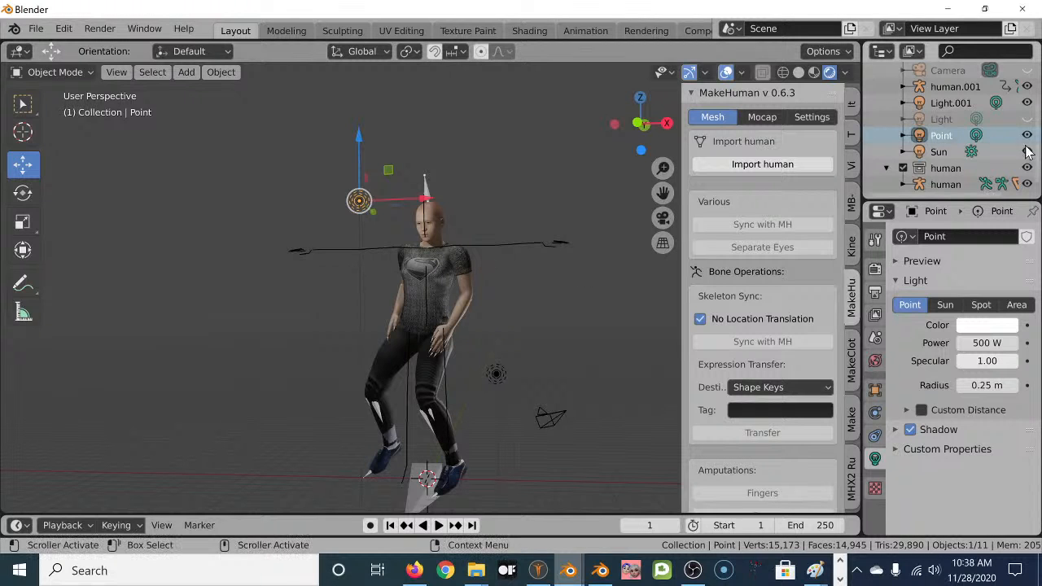
Hide the human object so only the posed character remains visible.
scroll(1031, 134, up, 2)
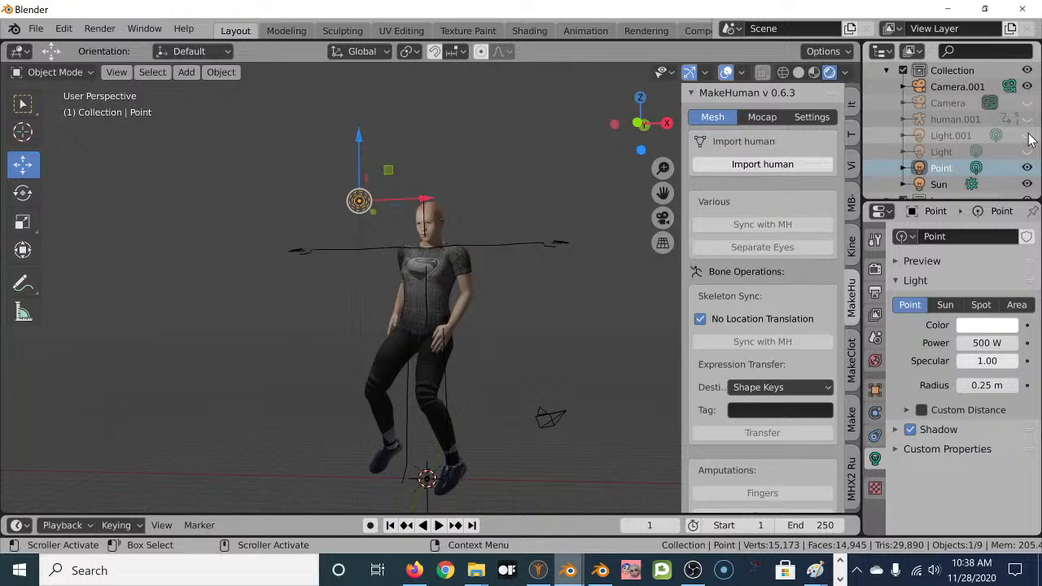
scroll(1027, 145, down, 2)
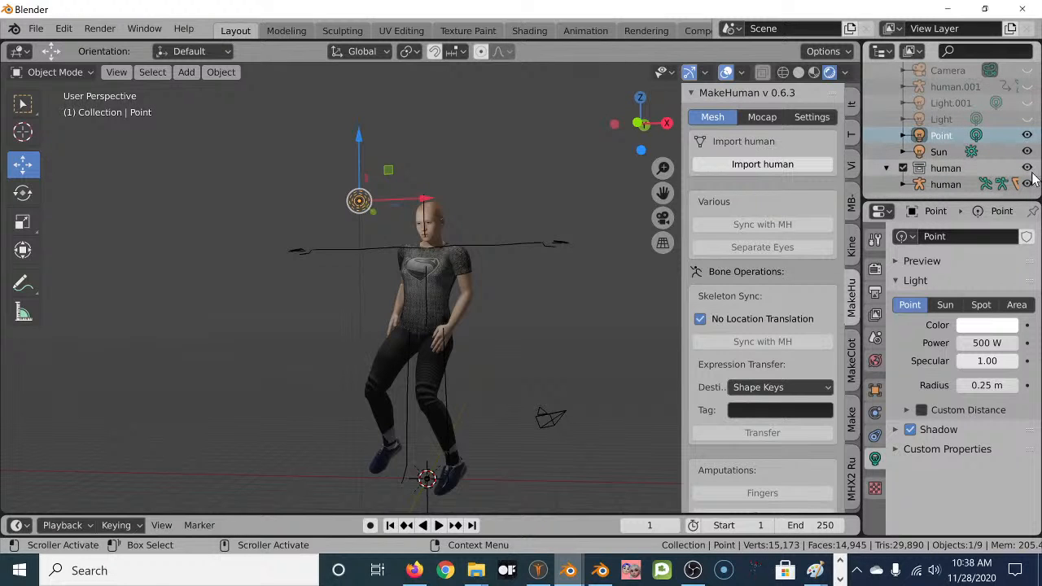
click(1027, 182)
scroll(1009, 159, up, 3)
scroll(977, 151, down, 2)
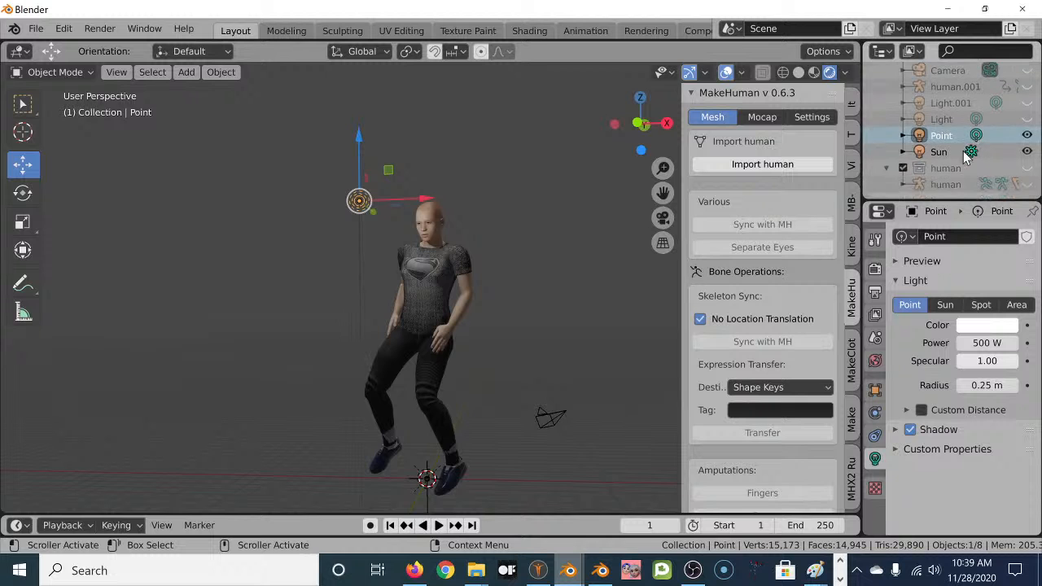
scroll(959, 155, up, 2)
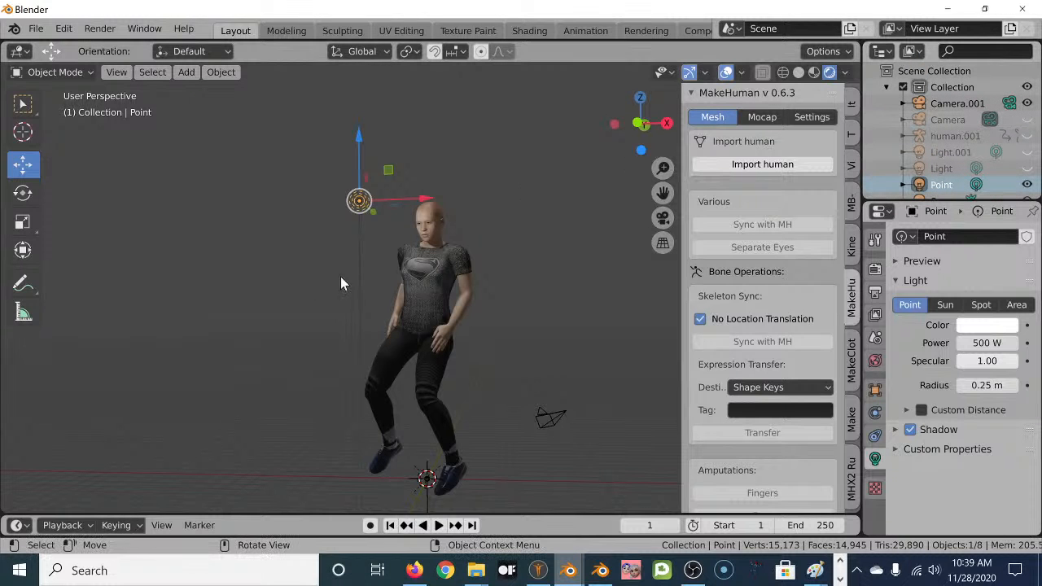
right_click(476, 570)
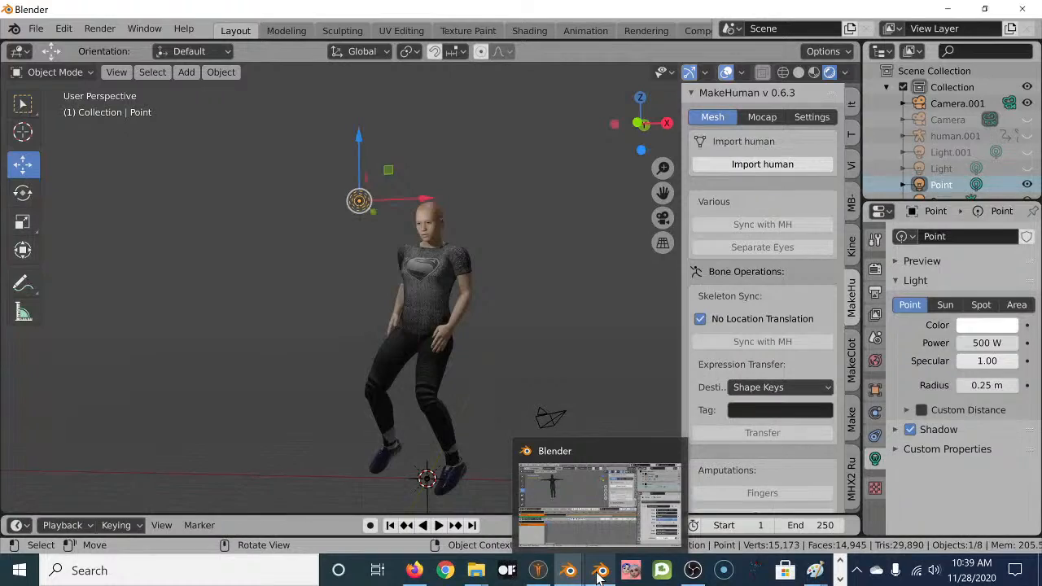
Switch to the other Blender window, pause at frame 2485, and enlarge the 3D Viewport.
click(600, 574)
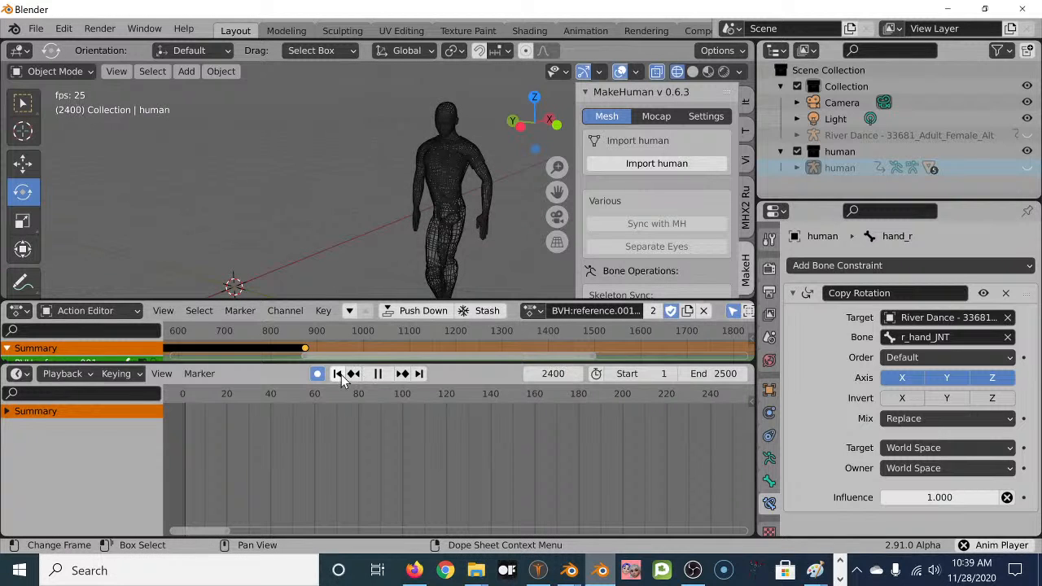
click(379, 373)
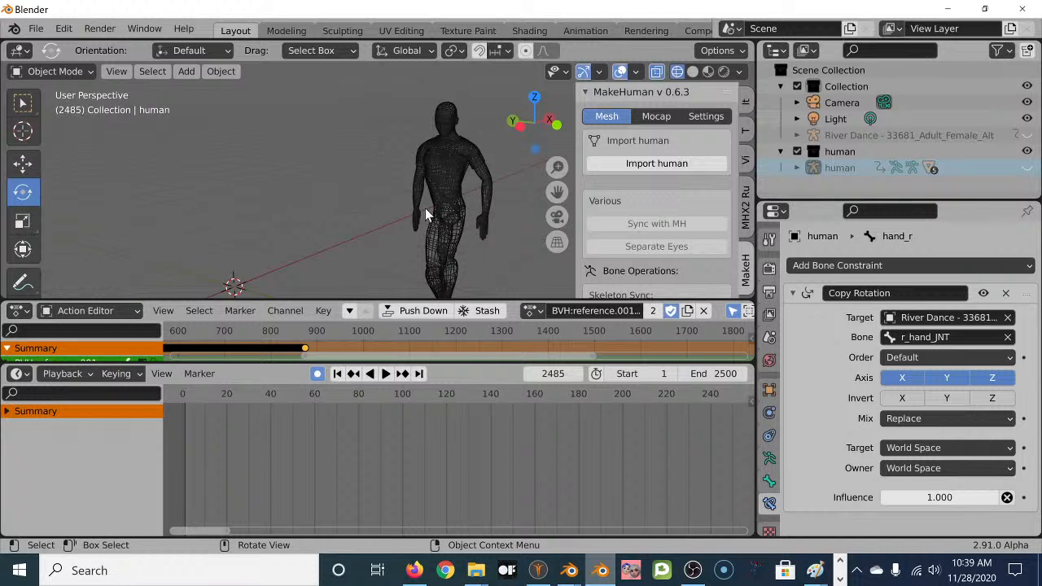
drag(470, 294, 469, 425)
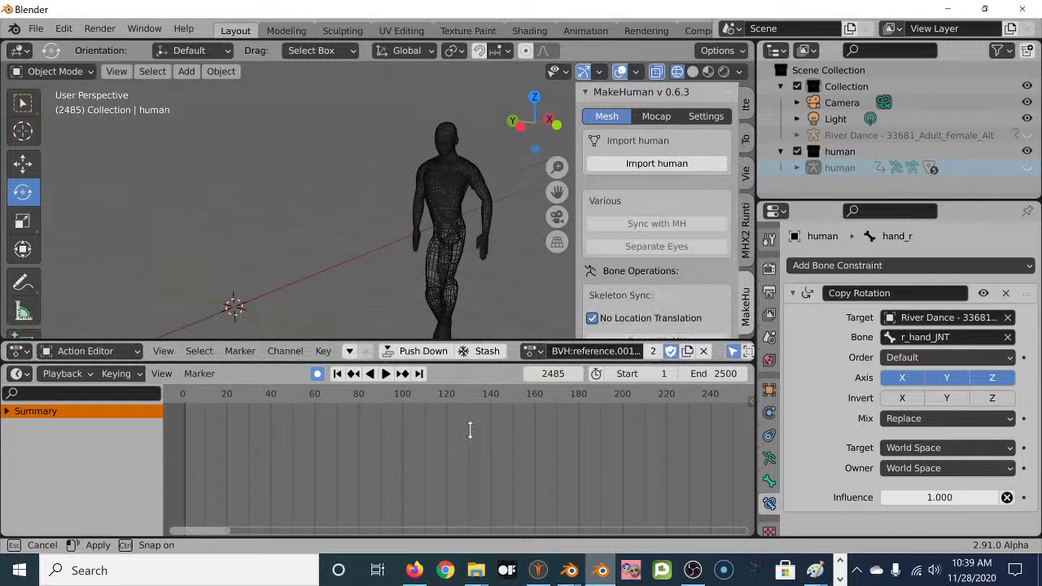
drag(483, 363, 468, 517)
drag(489, 336, 472, 491)
scroll(448, 355, up, 4)
scroll(450, 346, down, 2)
mouse_move(456, 334)
middle_down()
mouse_move(368, 319)
mouse_move(445, 334)
middle_up()
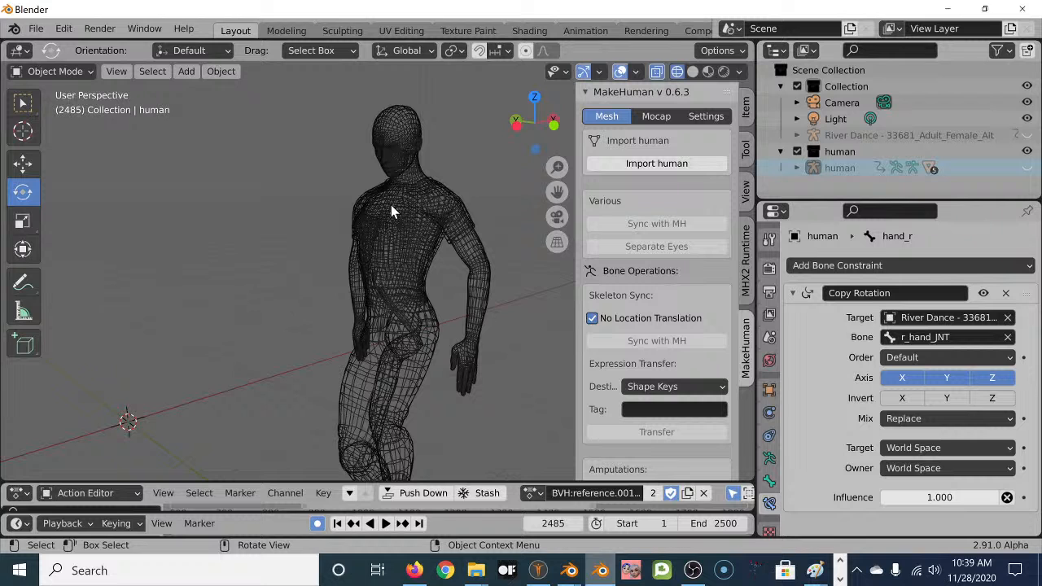
Use Solid shading, play the dance to frame 202, and show the River Dance armature.
click(693, 72)
middle_drag(356, 263, 396, 274)
click(388, 527)
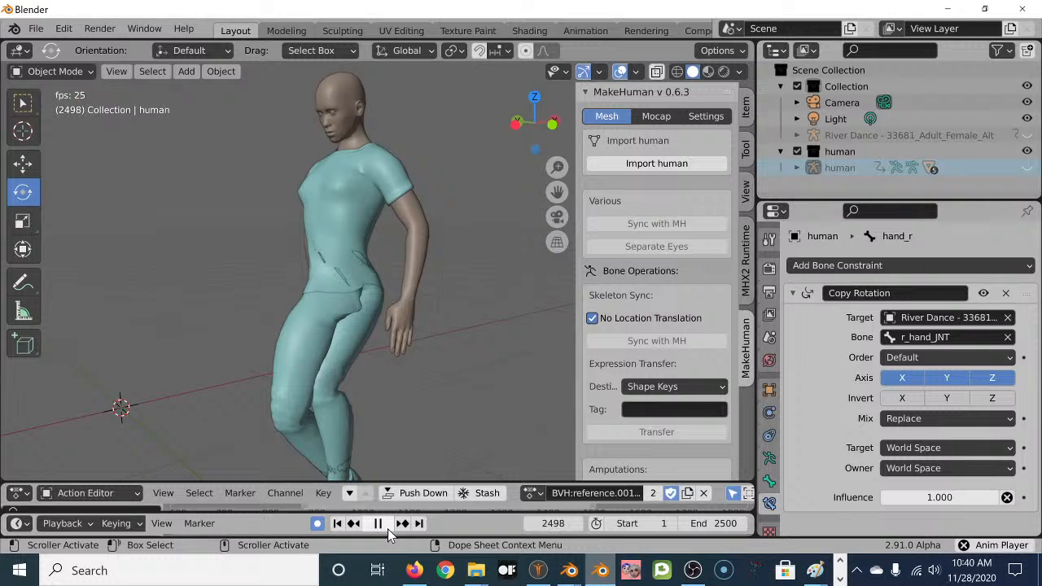
middle_drag(249, 344, 351, 452)
click(388, 526)
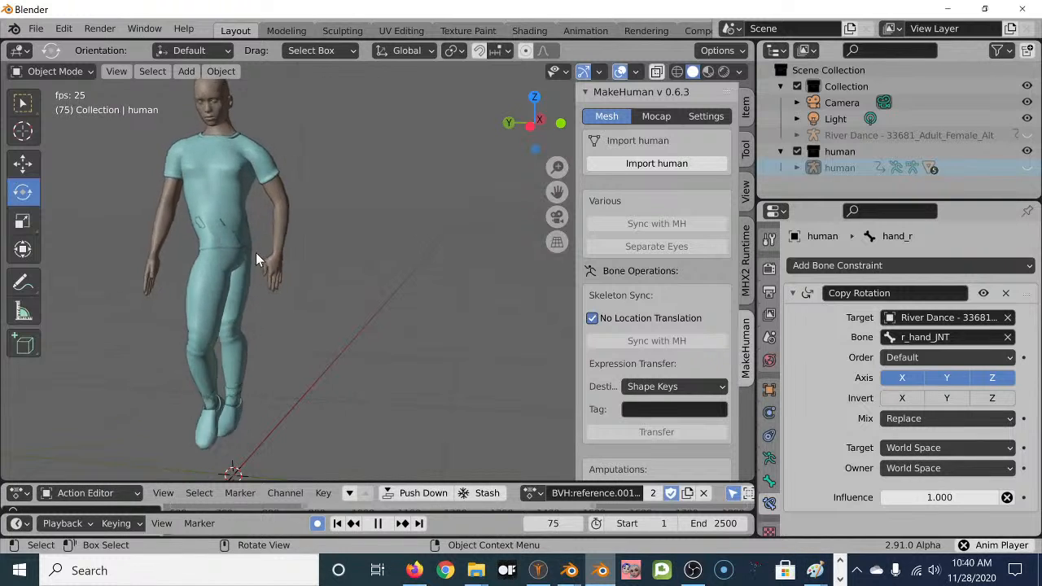
click(378, 523)
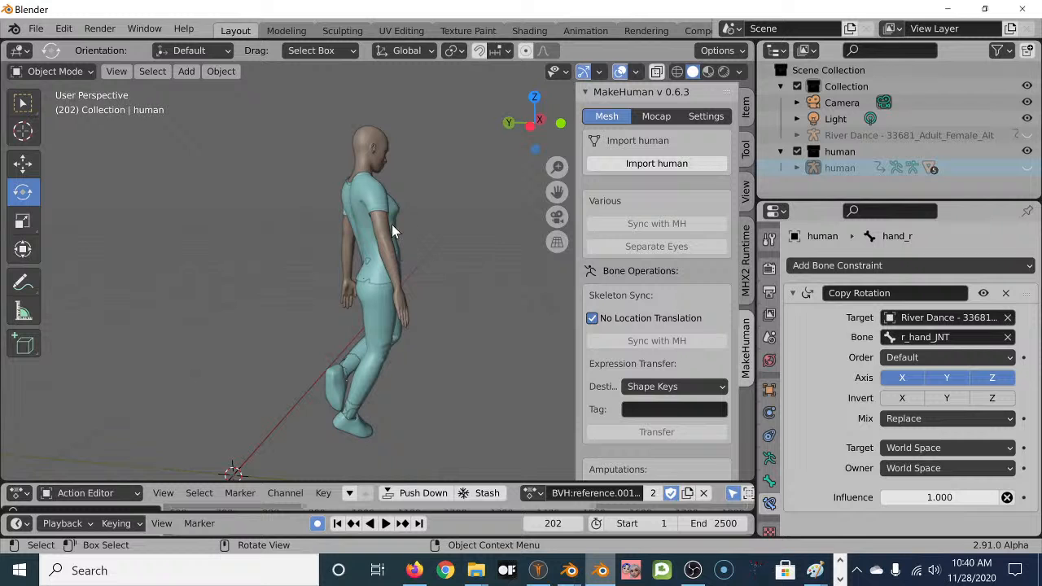
click(1027, 136)
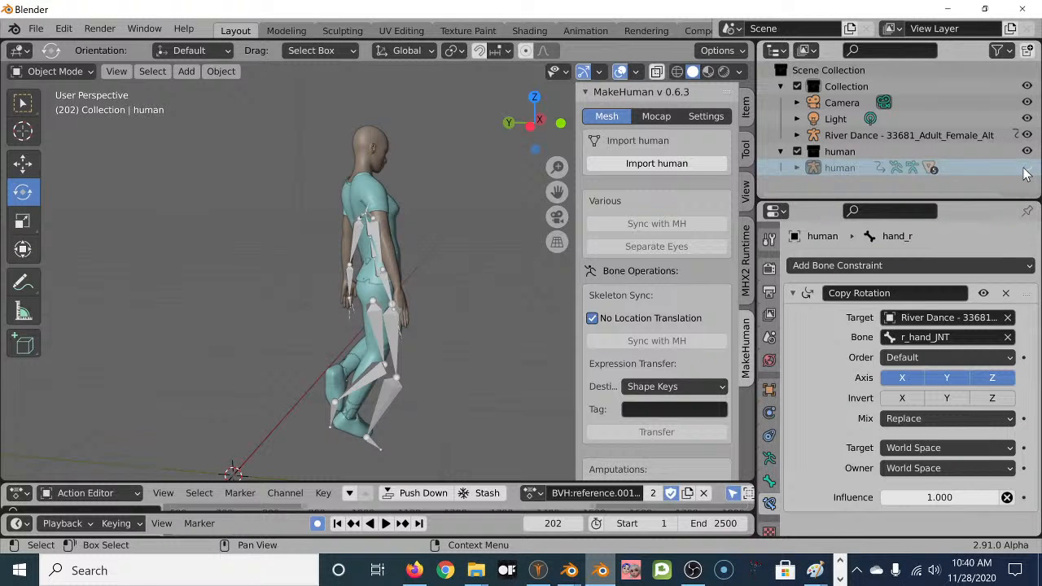
Orbit and zoom the viewport to compare the River Dance skeleton and human rig on the character.
middle_drag(478, 231, 197, 210)
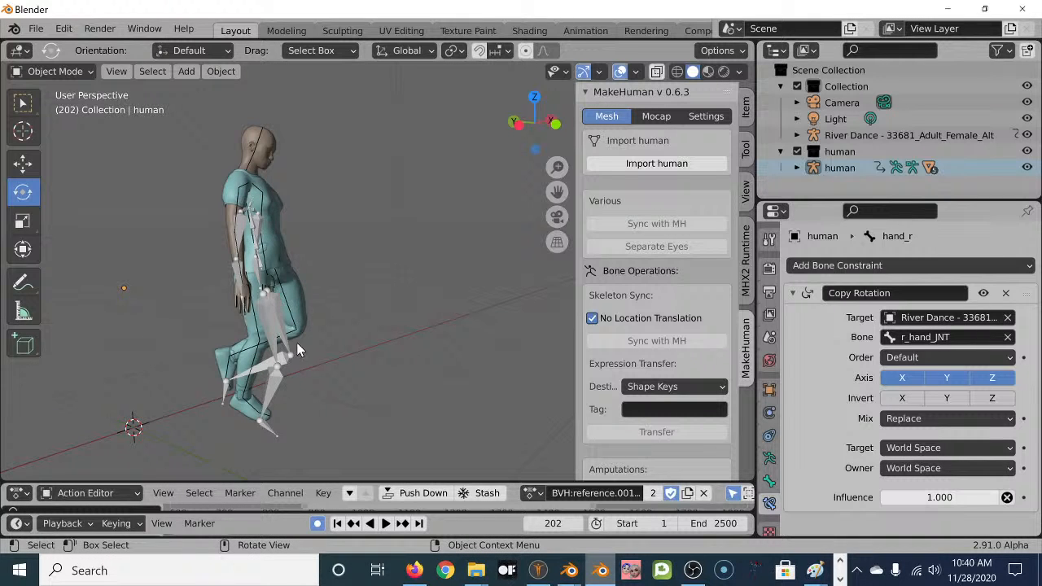
middle_drag(244, 226, 271, 228)
scroll(252, 253, up, 3)
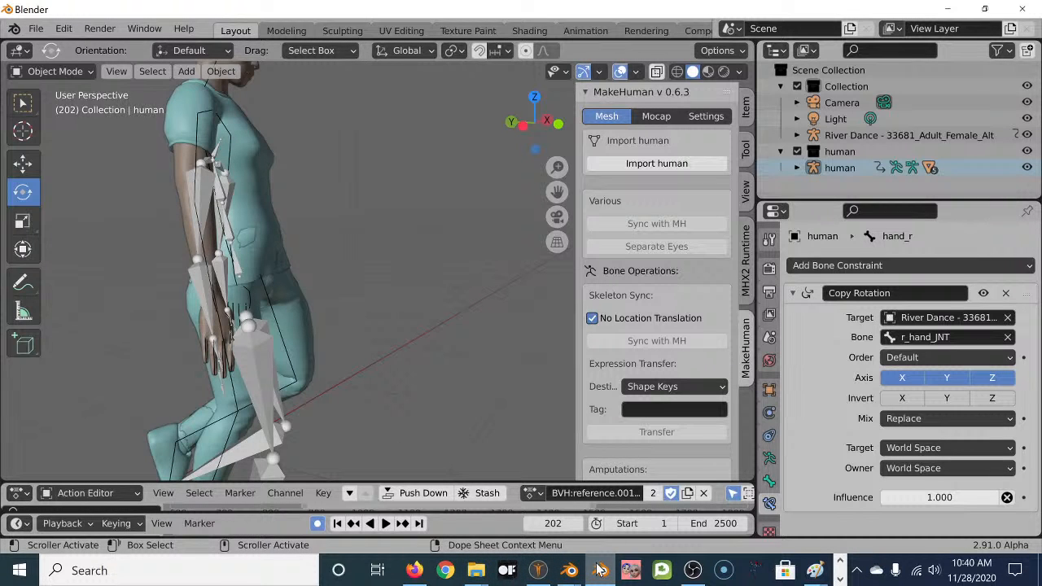
Return to the DeepMotion tab in Firefox and open the 3D Previewer page.
click(415, 571)
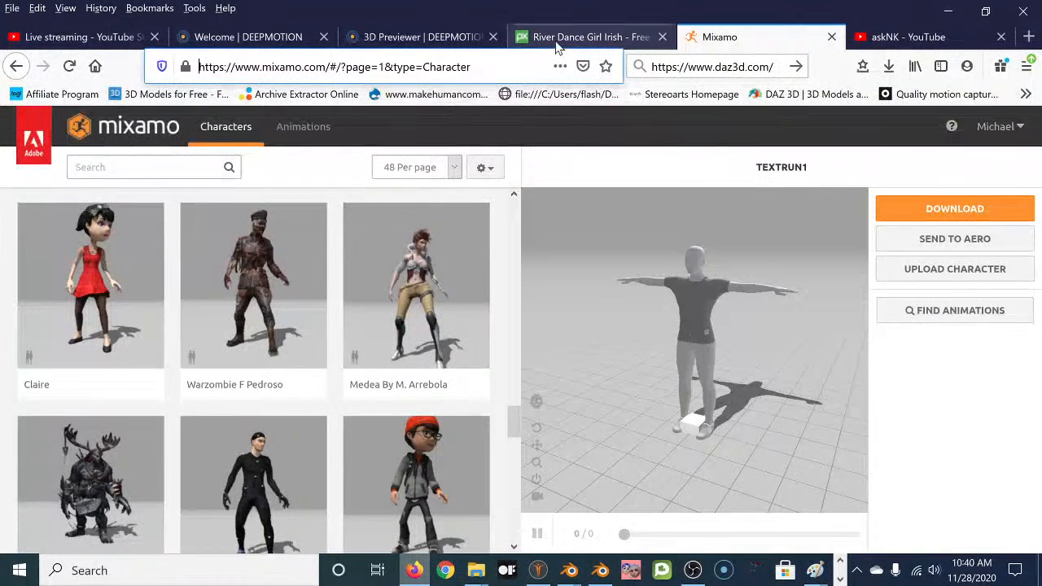
click(234, 33)
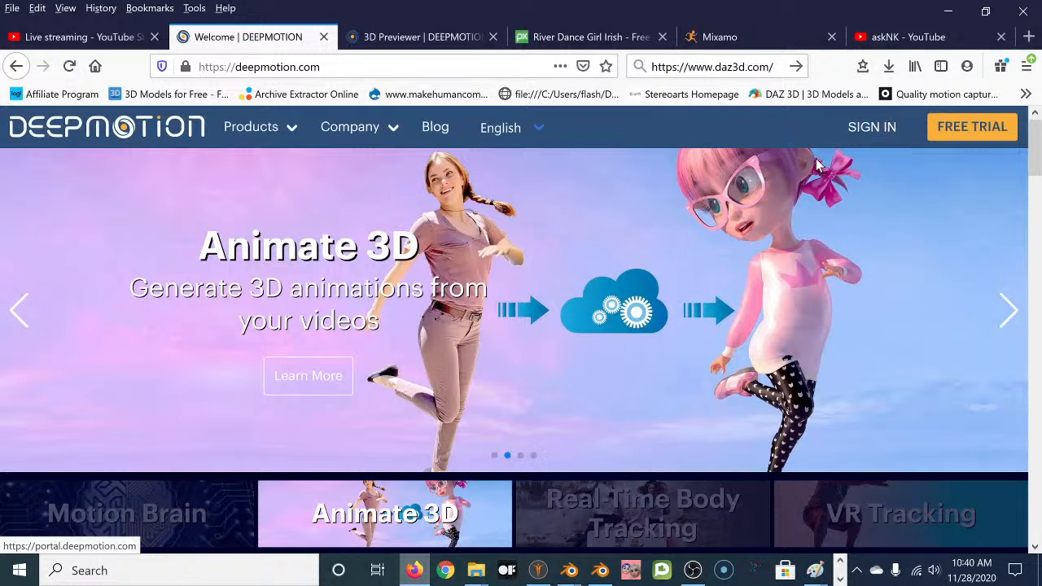
click(439, 37)
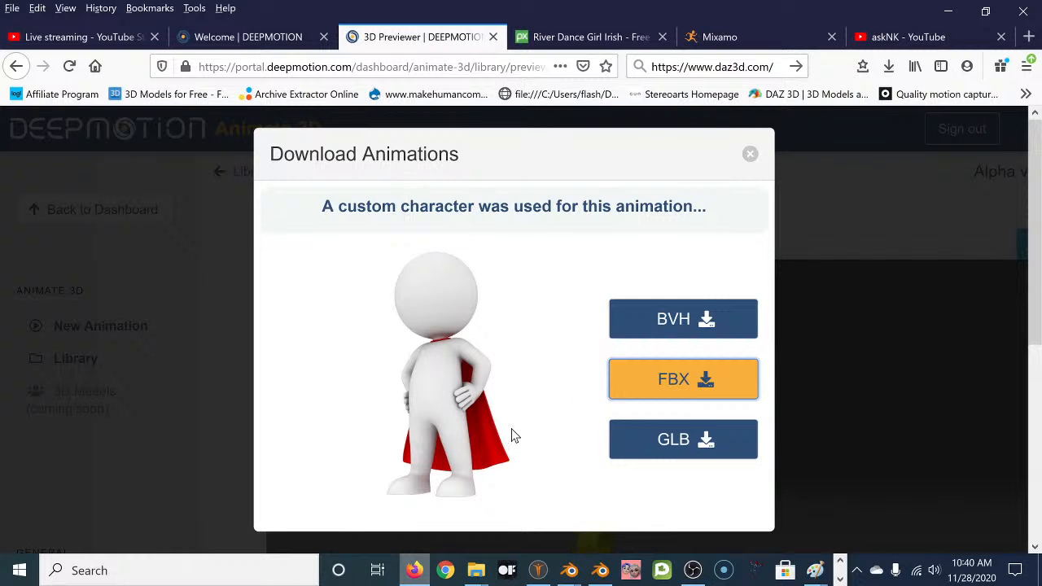
click(750, 155)
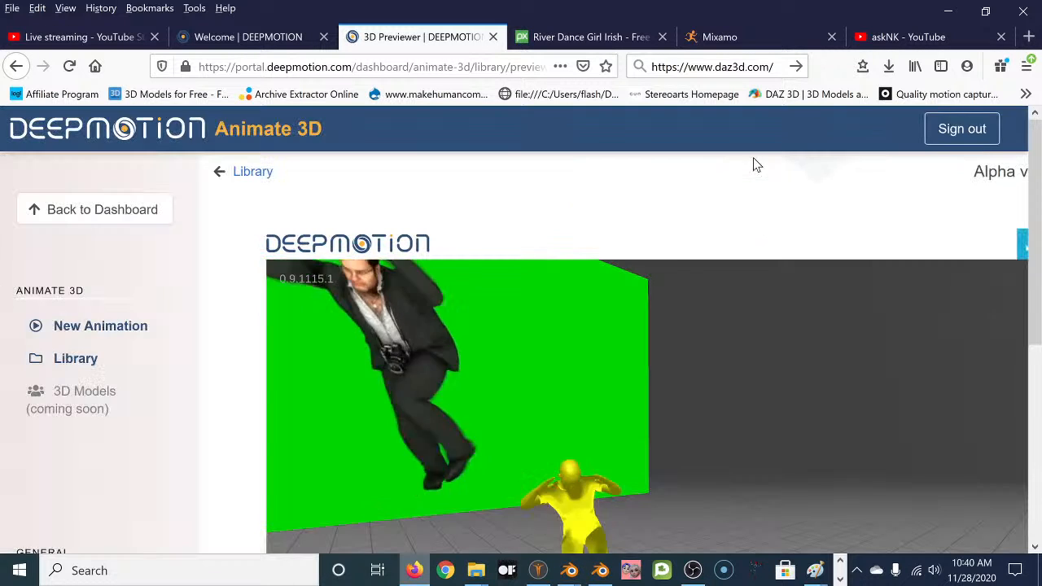
scroll(457, 300, down, 2)
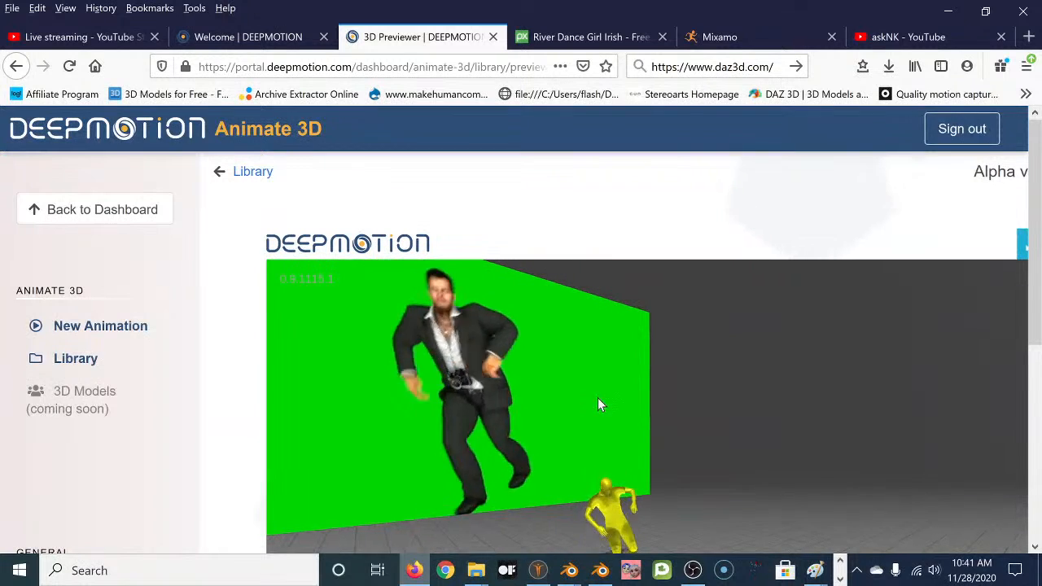
middle_drag(587, 406, 556, 317)
mouse_move(686, 414)
middle_down()
mouse_move(679, 361)
mouse_move(678, 411)
middle_up()
drag(691, 434, 689, 396)
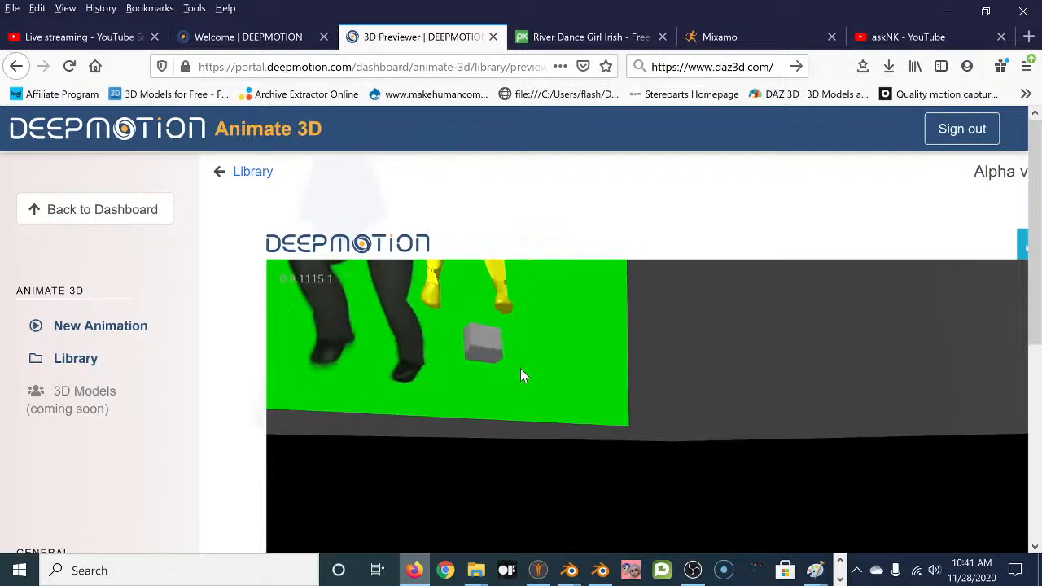
drag(527, 365, 601, 356)
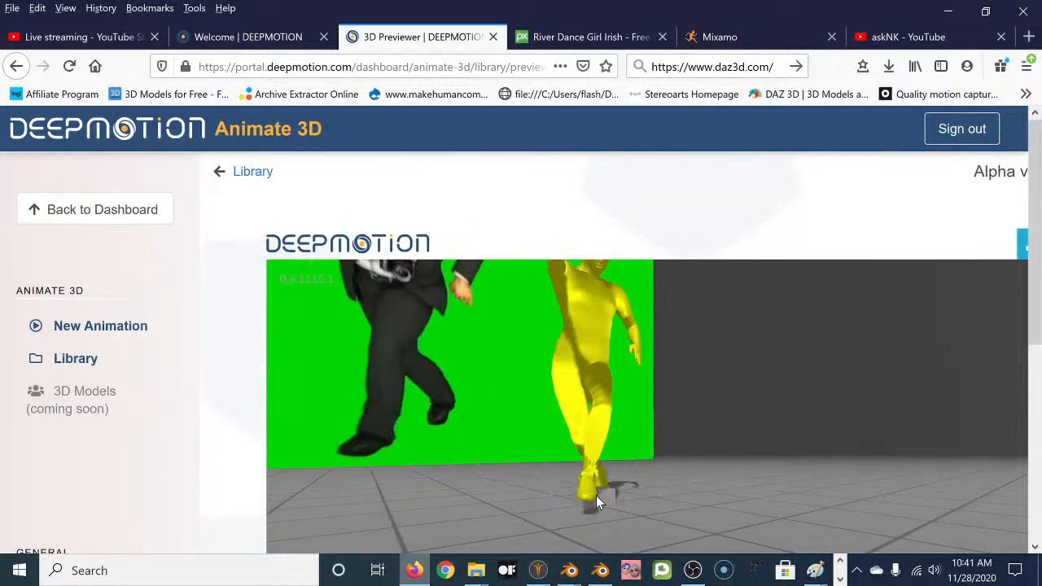
drag(594, 411, 587, 386)
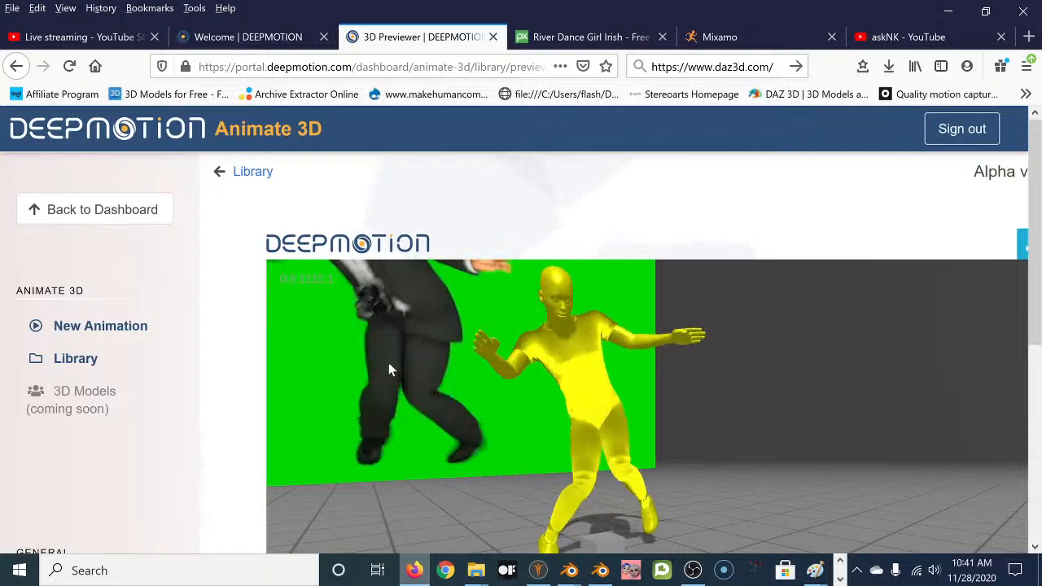
drag(413, 361, 454, 404)
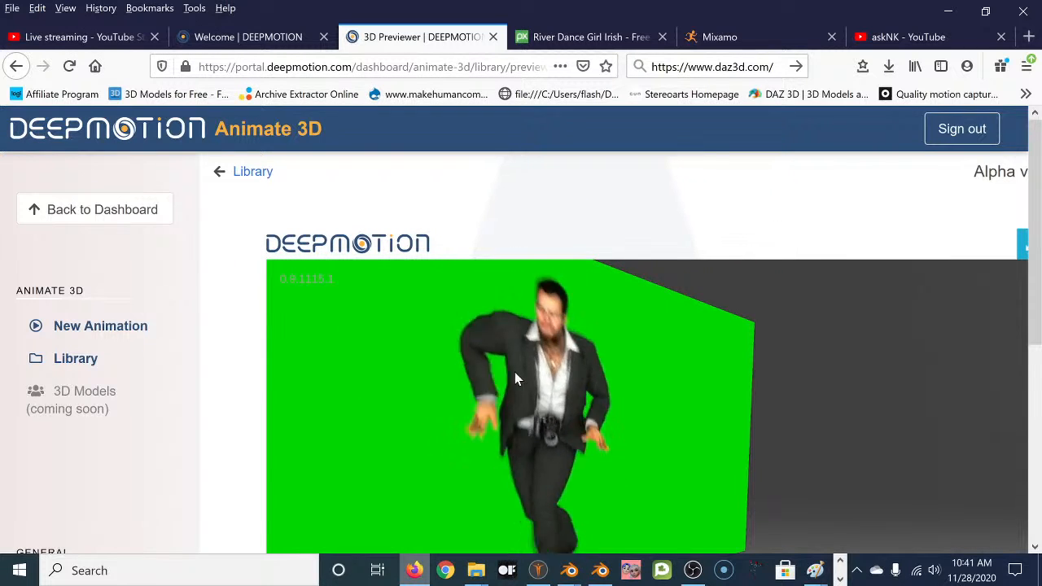
drag(574, 336, 582, 368)
scroll(581, 335, down, 5)
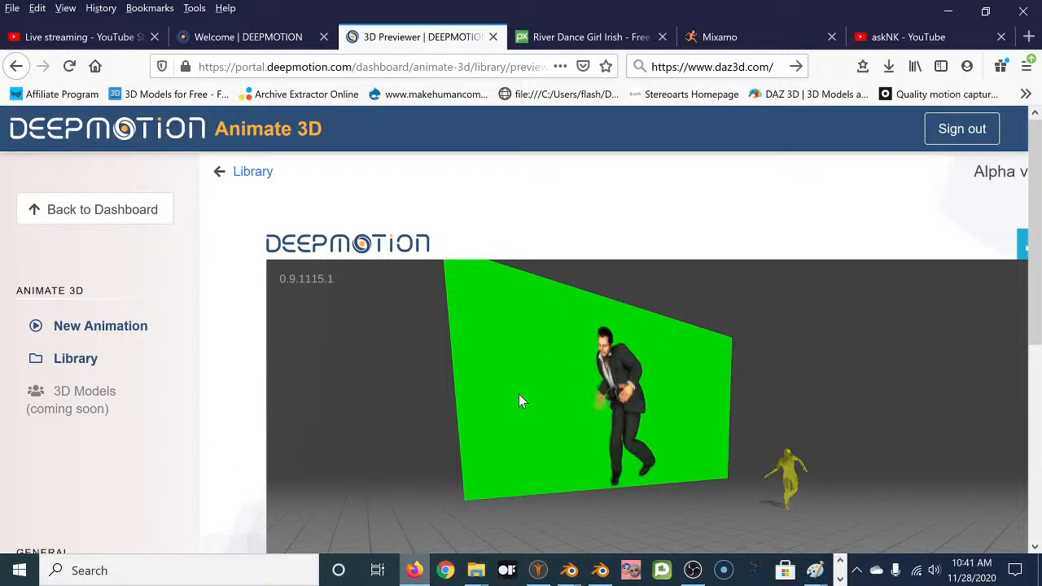
drag(521, 400, 521, 367)
drag(382, 400, 570, 456)
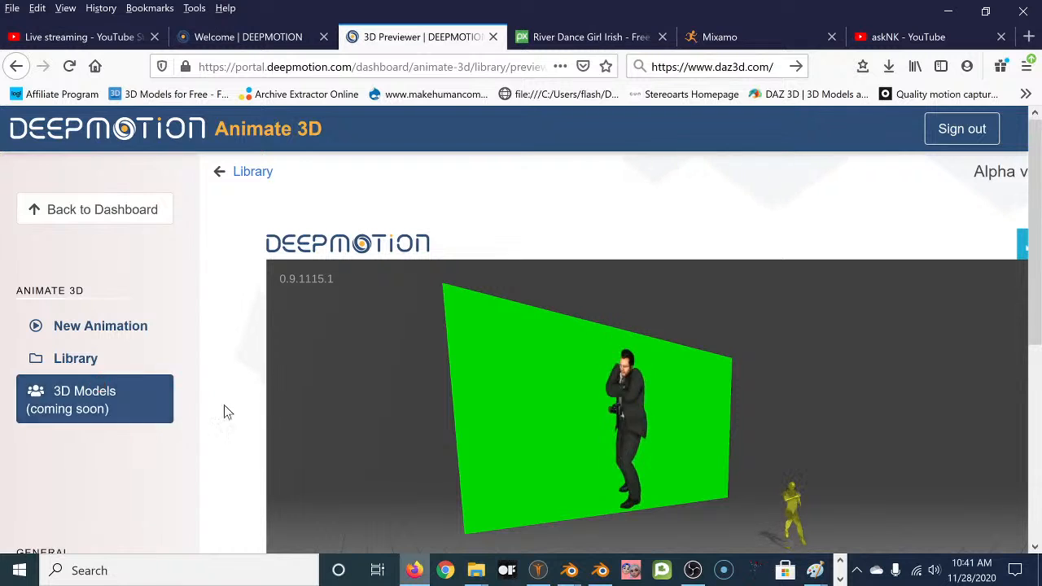
right_click(241, 387)
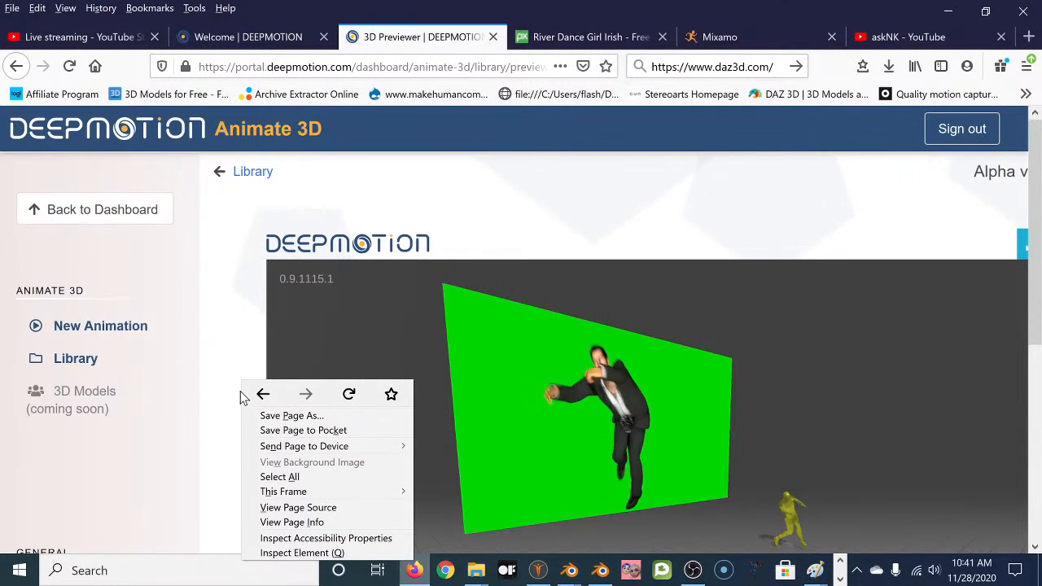
right_click(231, 323)
click(221, 285)
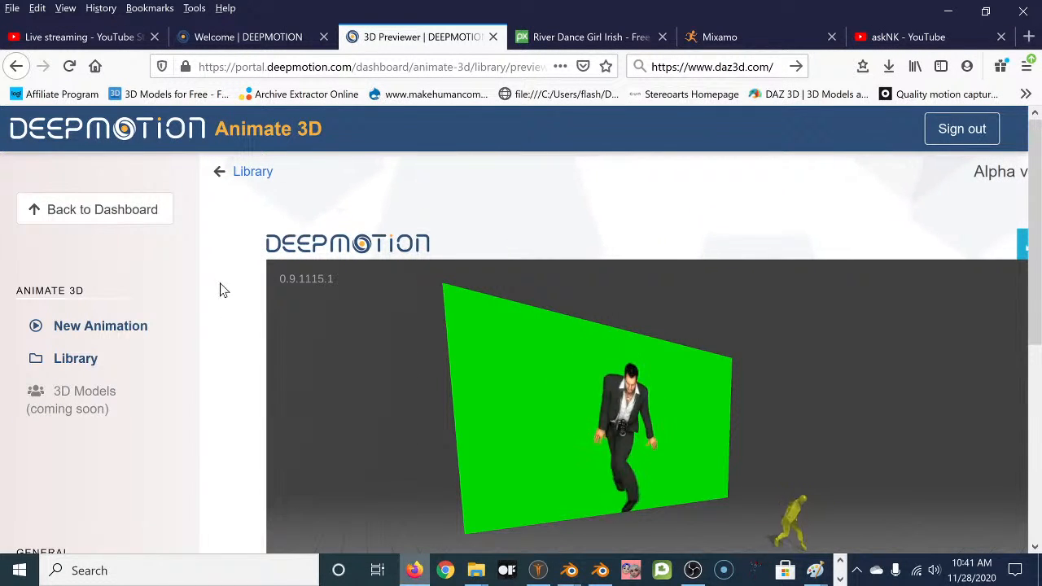
scroll(237, 345, down, 5)
scroll(237, 345, up, 5)
scroll(238, 350, down, 3)
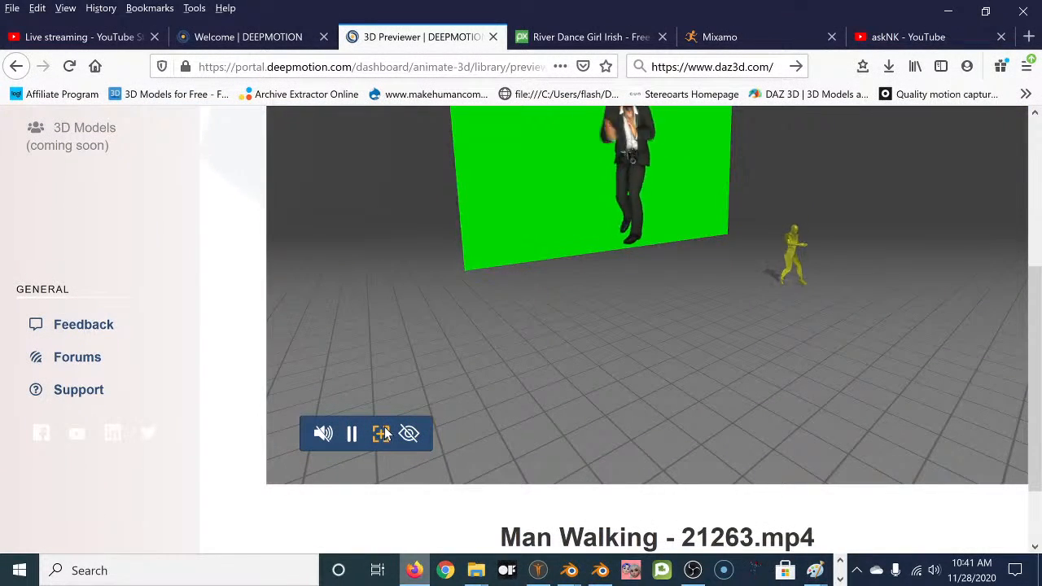
Orbit and zoom the preview around the dancing characters and the green wall.
right_drag(732, 303, 703, 307)
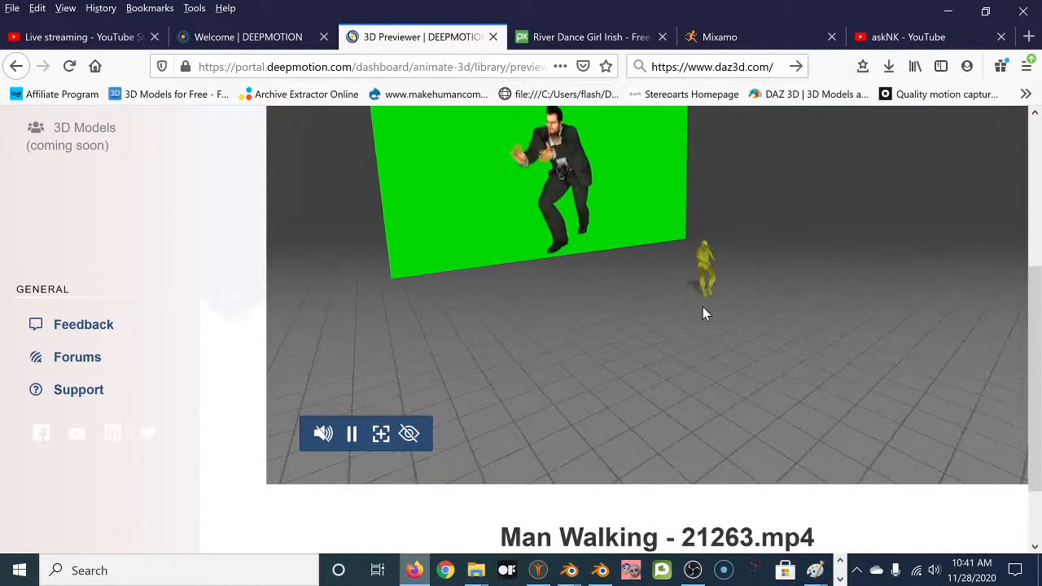
drag(700, 310, 675, 305)
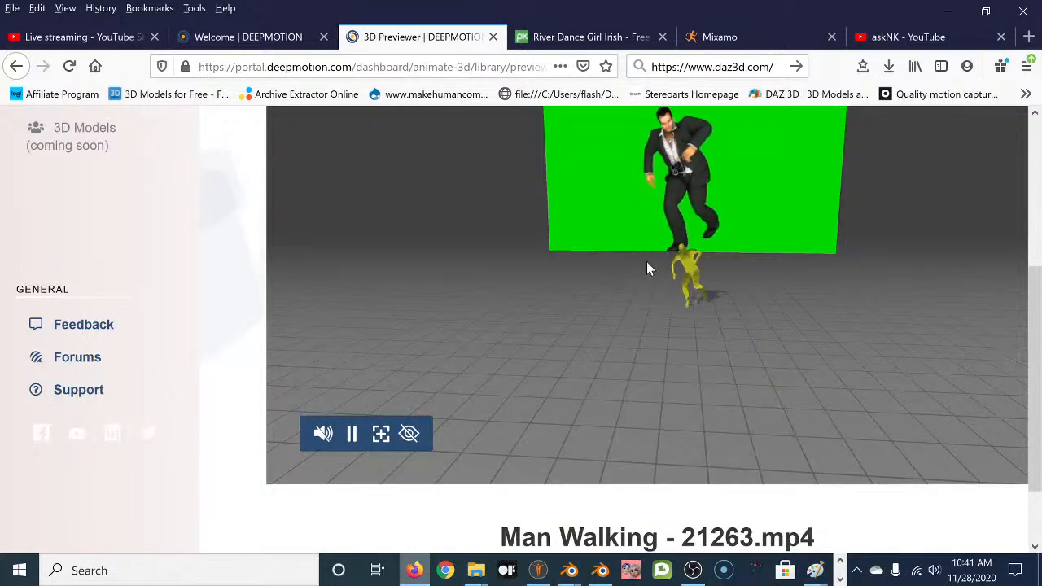
drag(630, 265, 627, 255)
scroll(628, 253, up, 8)
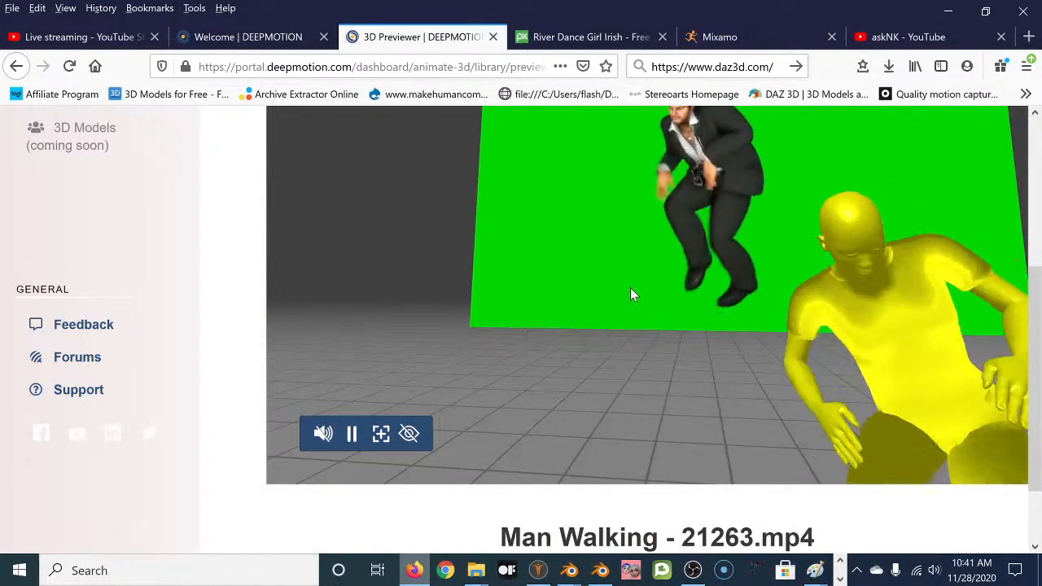
mouse_move(655, 283)
mouse_down()
mouse_move(616, 290)
mouse_move(634, 290)
mouse_move(642, 275)
mouse_move(641, 287)
mouse_up()
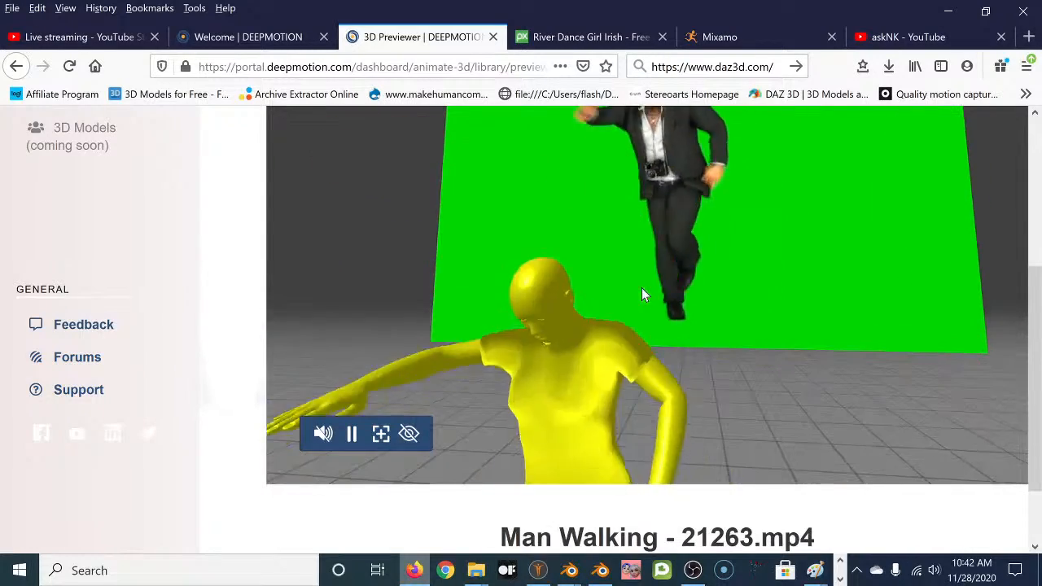
scroll(641, 286, down, 4)
middle_click(607, 289)
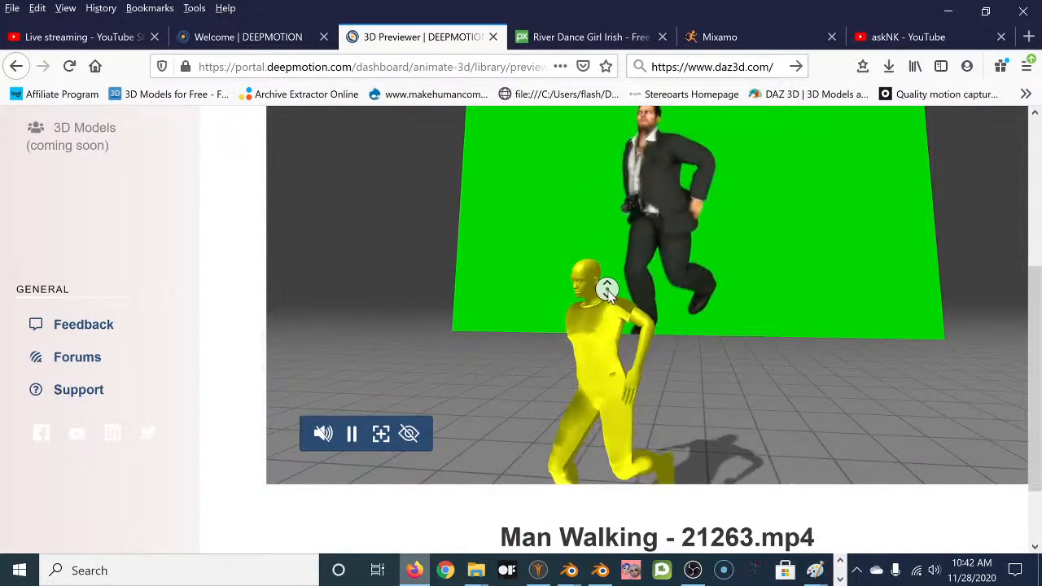
middle_click(649, 258)
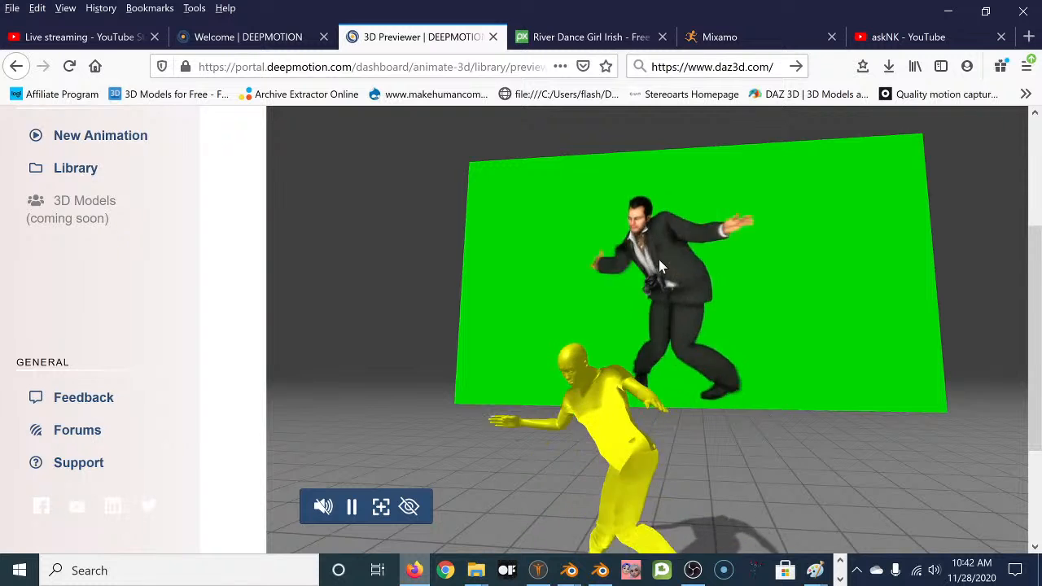
Turn on immersive mode and confirm its notice so only the yellow character shows.
click(410, 506)
click(669, 399)
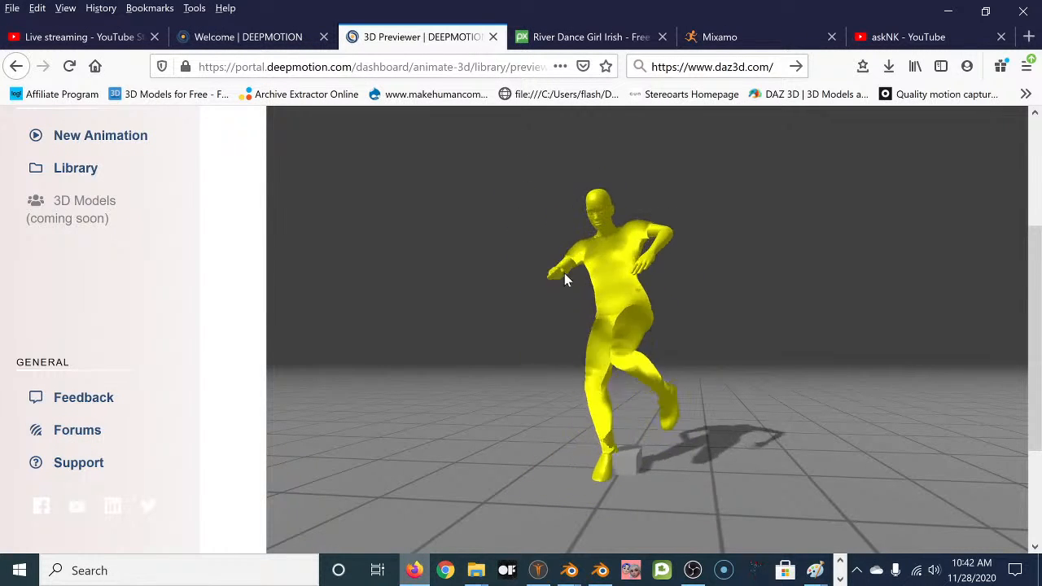
middle_click(231, 250)
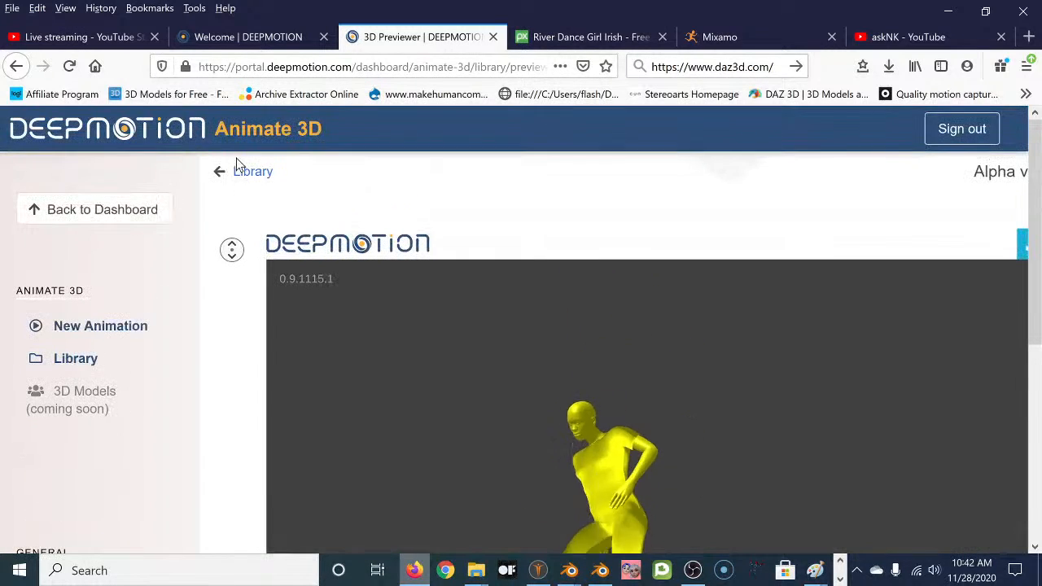
middle_click(234, 166)
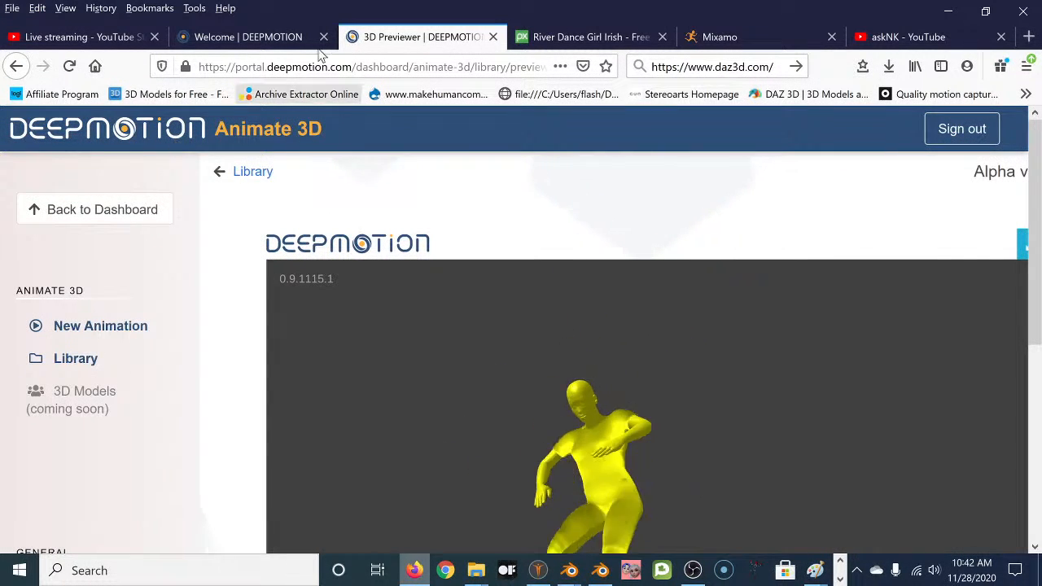
Open the DeepMotion sign-in page and close the broken logout error tab.
click(279, 37)
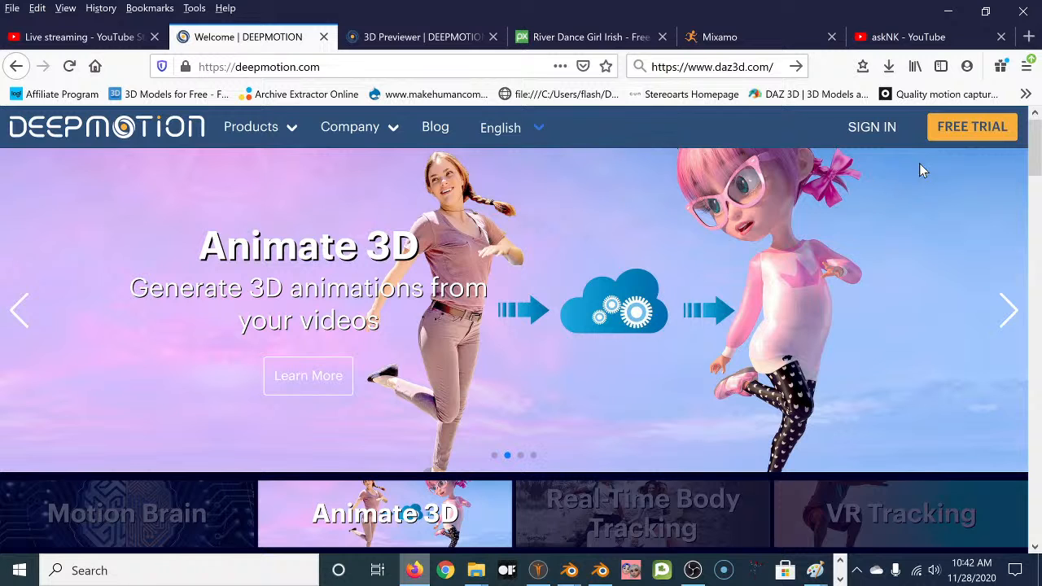
click(875, 133)
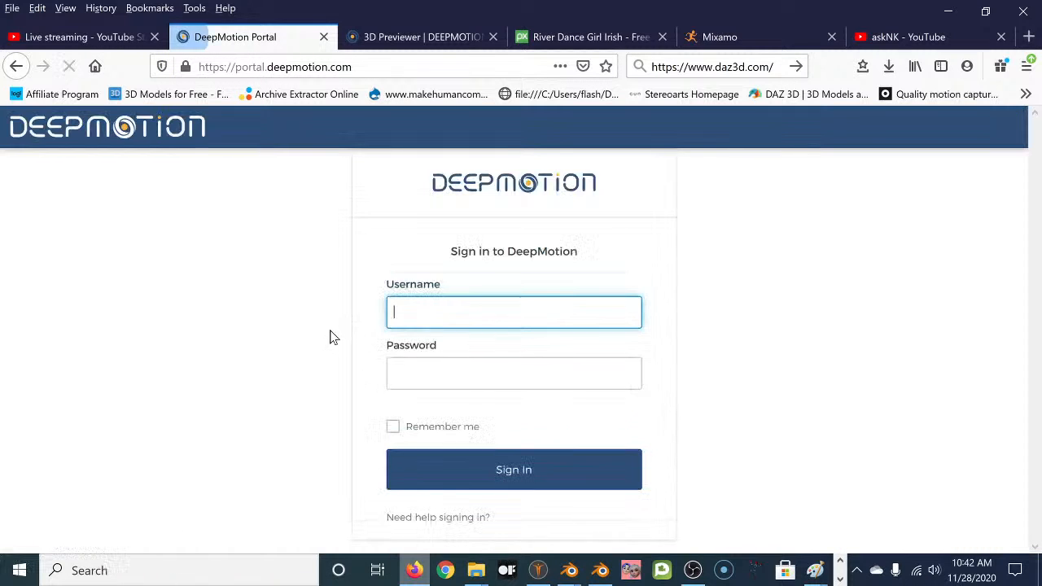
click(419, 29)
click(82, 215)
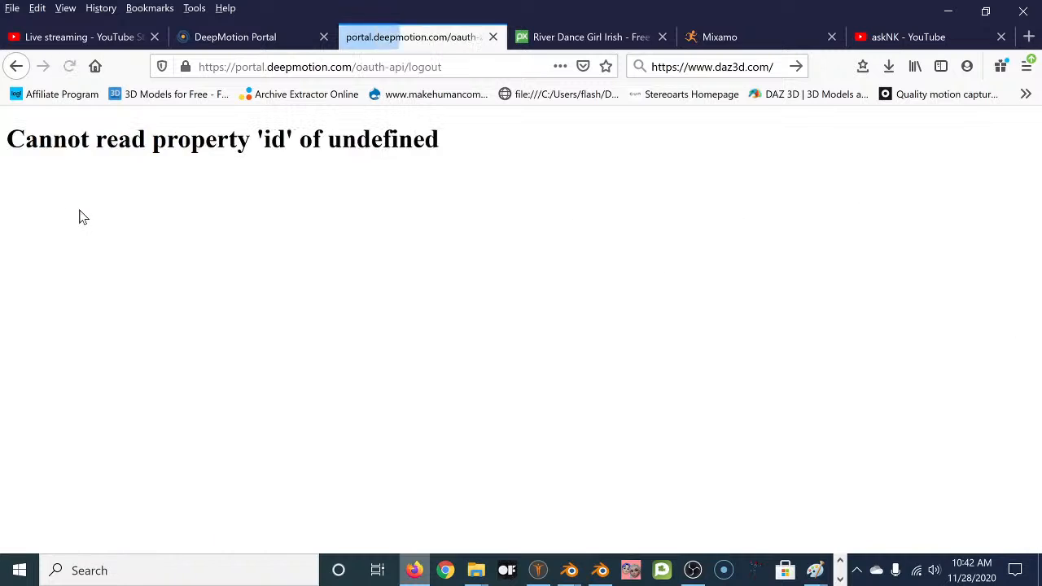
click(493, 36)
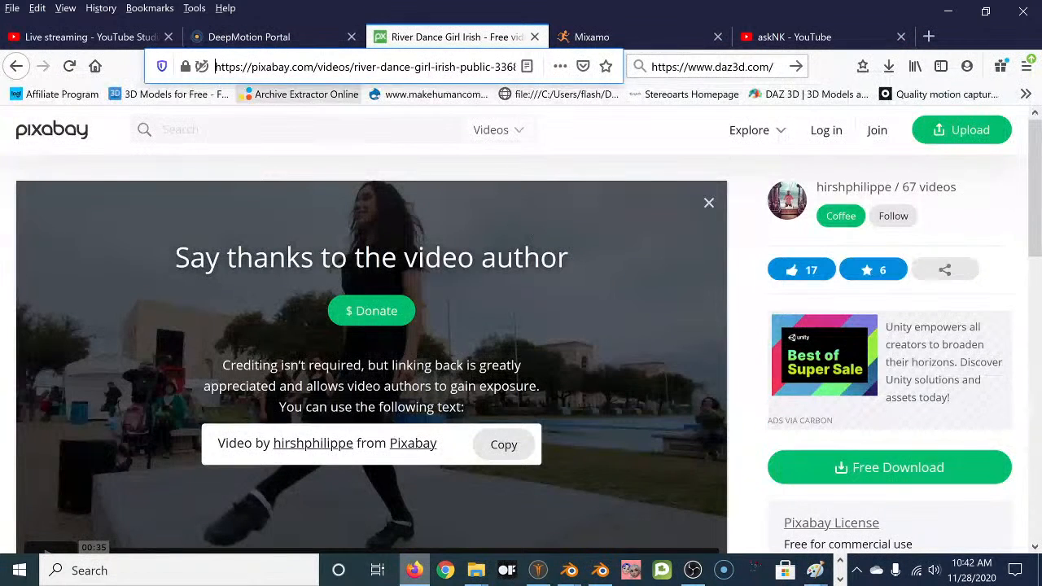
click(309, 36)
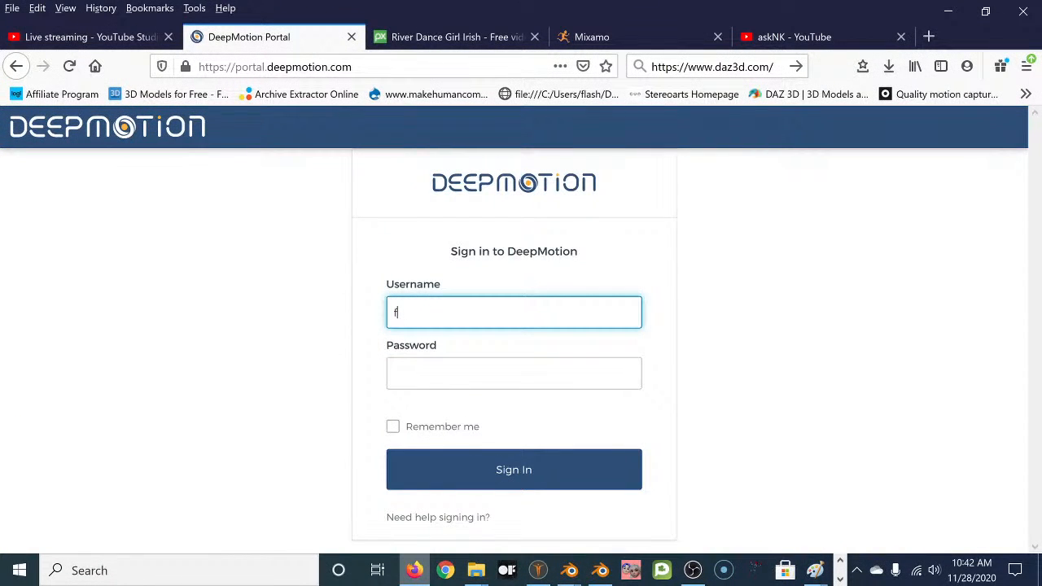
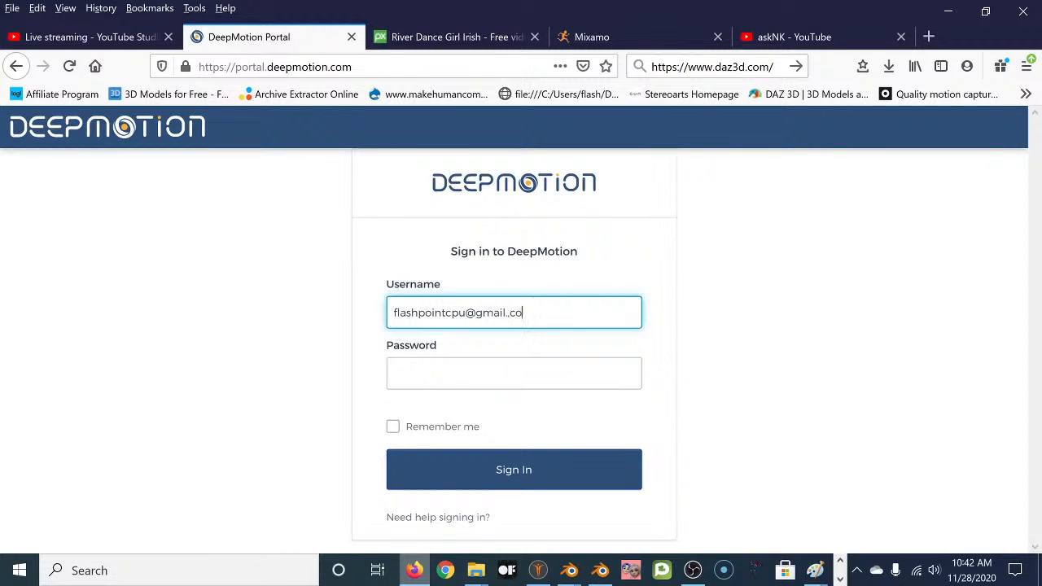
Sign in with the account e-mail and password, correcting a typo in the username.
key(Tab)
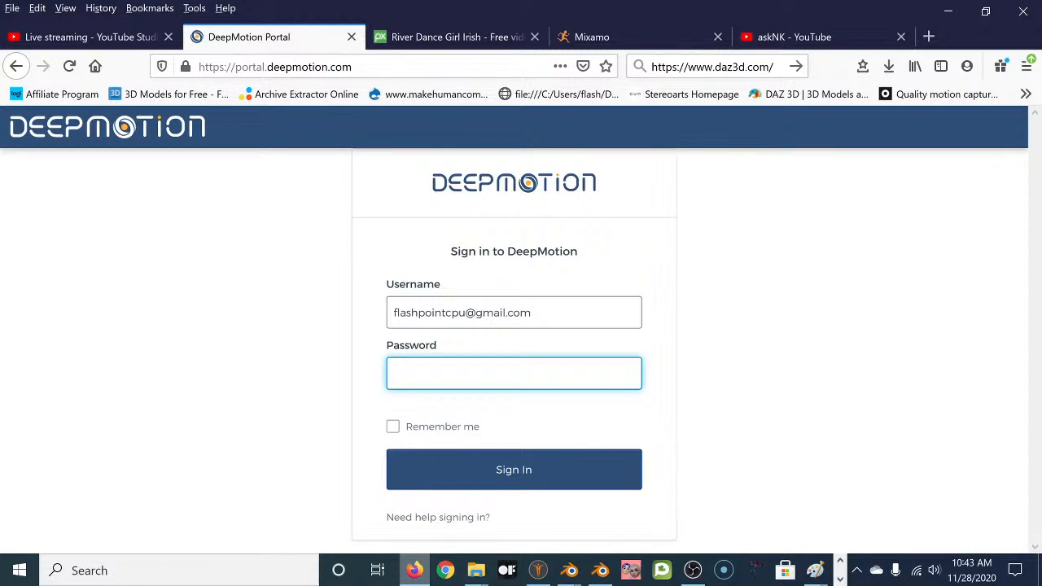
text(•••)
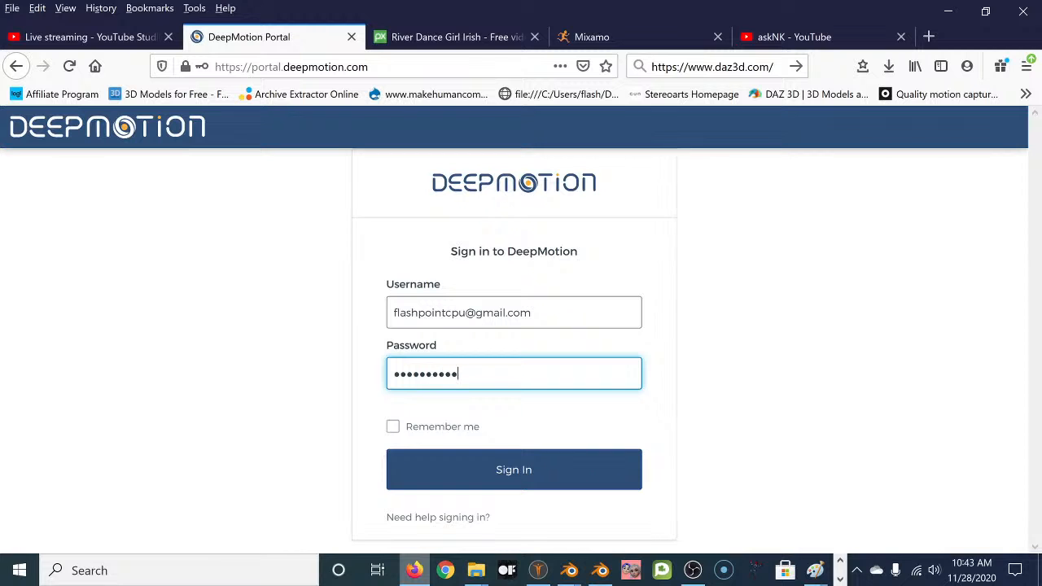
key(Return)
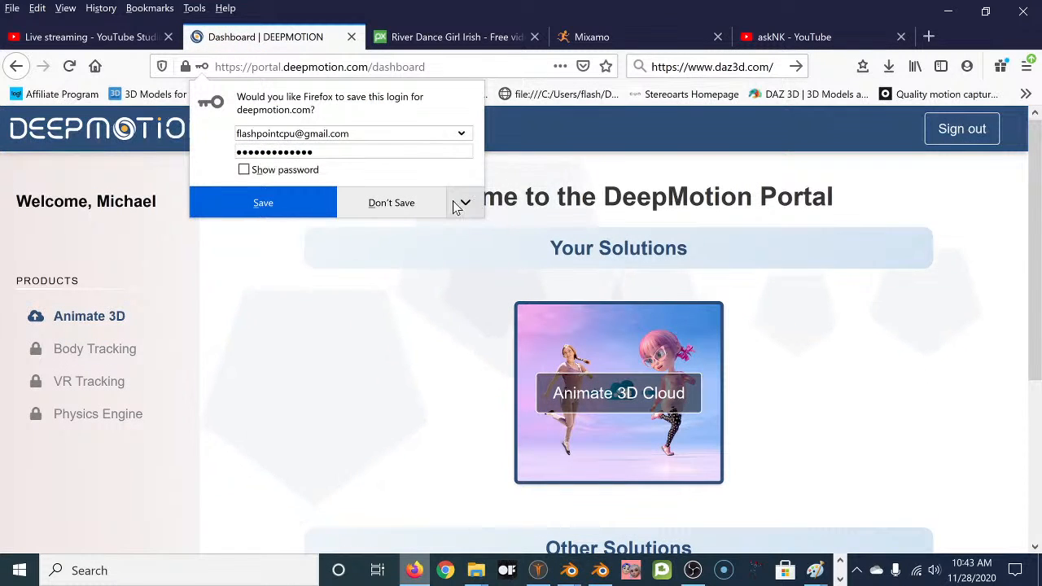
Decline Firefox's save-login prompt and open Animate 3D from the dashboard sidebar.
click(396, 208)
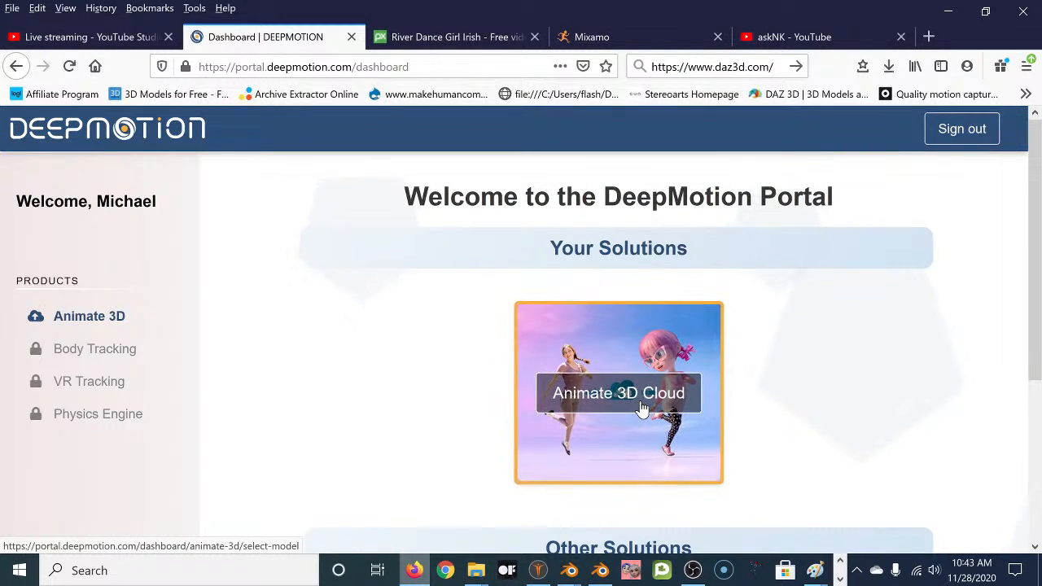
click(103, 321)
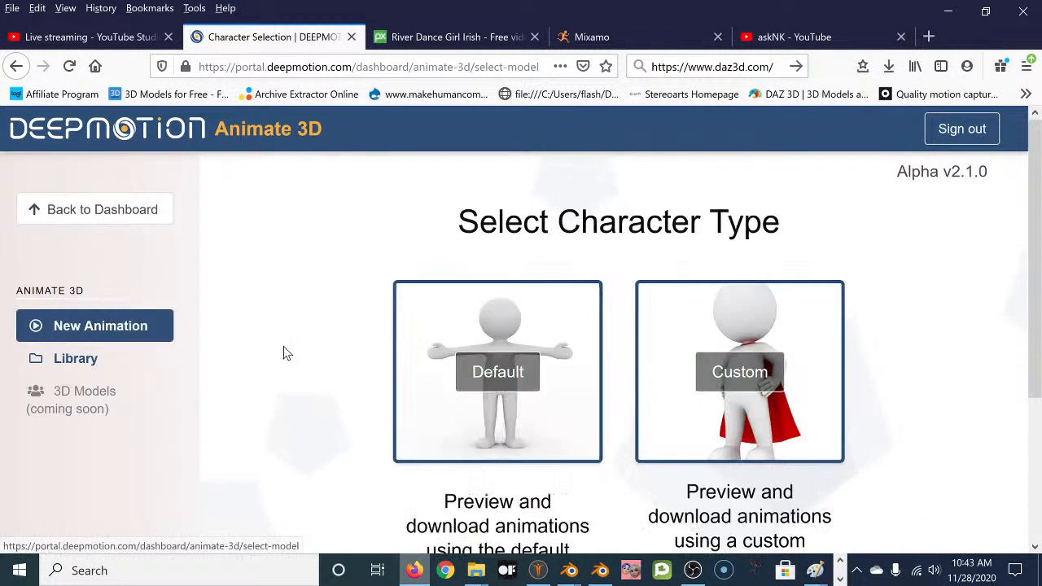
Reopen Animate 3D Cloud's Default/Custom character choices, then go to Mixamo's Characters tab.
click(102, 209)
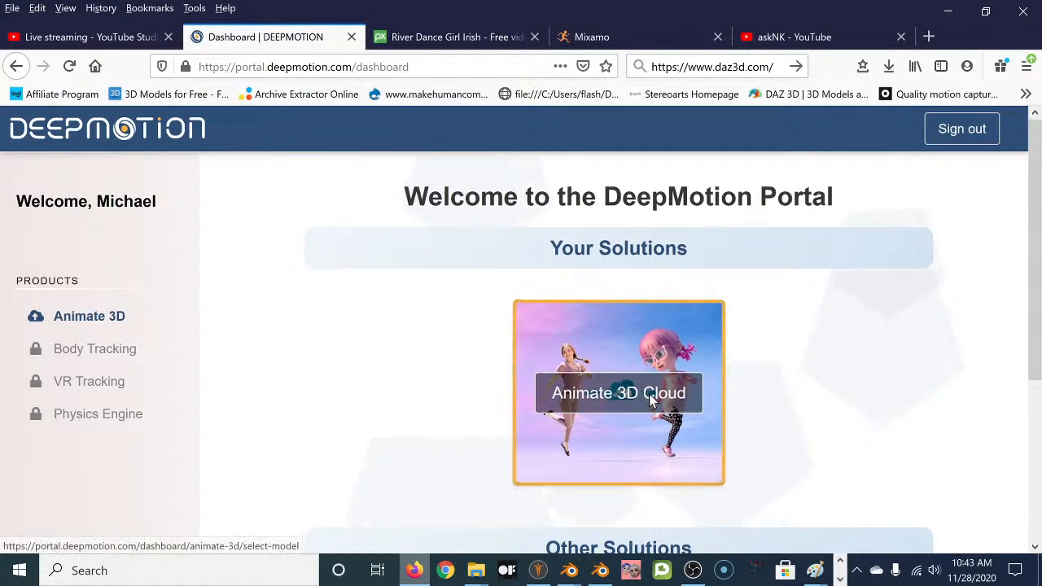
click(651, 393)
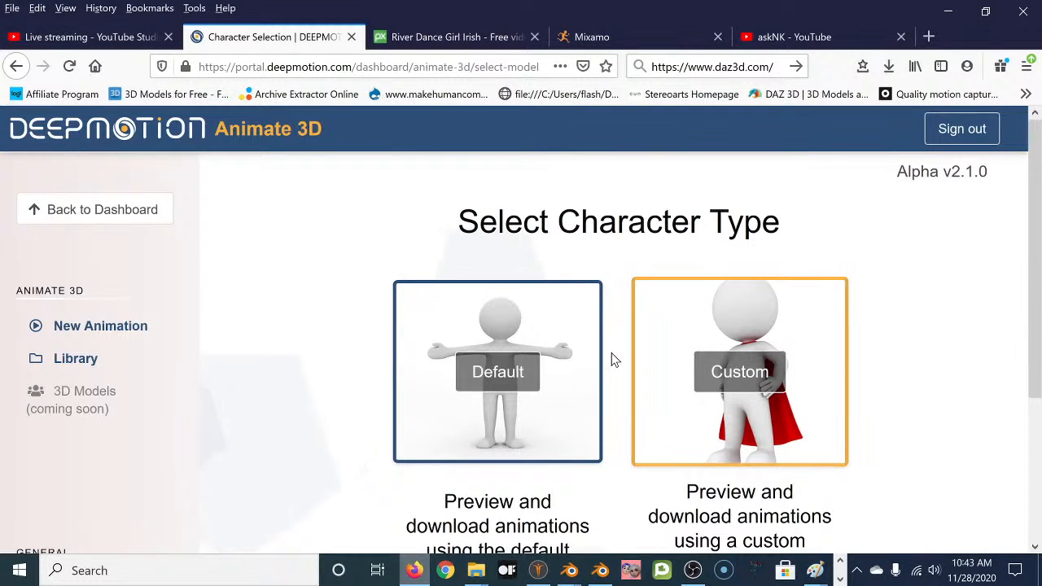
scroll(612, 353, down, 1)
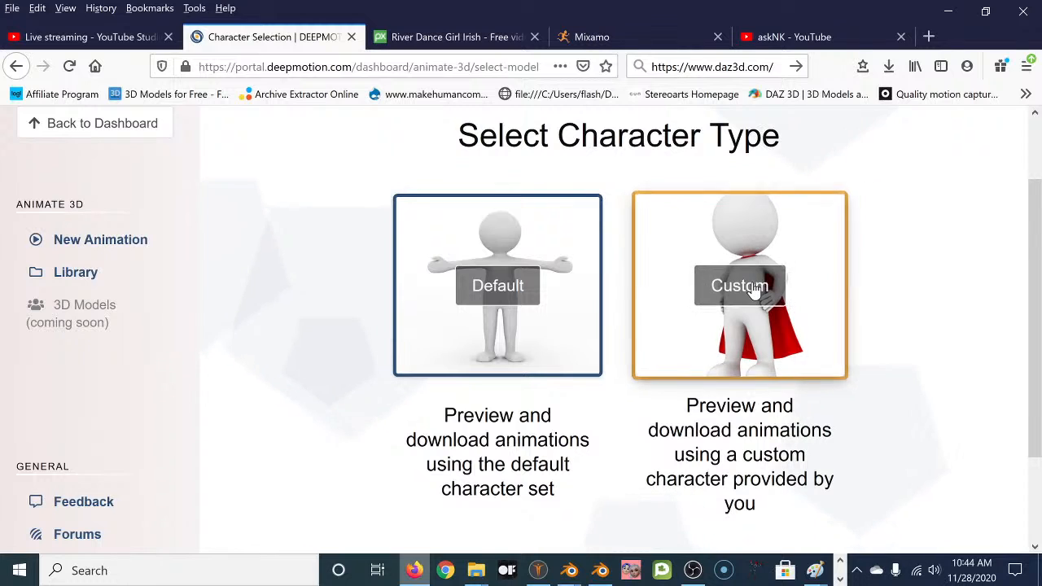
click(602, 37)
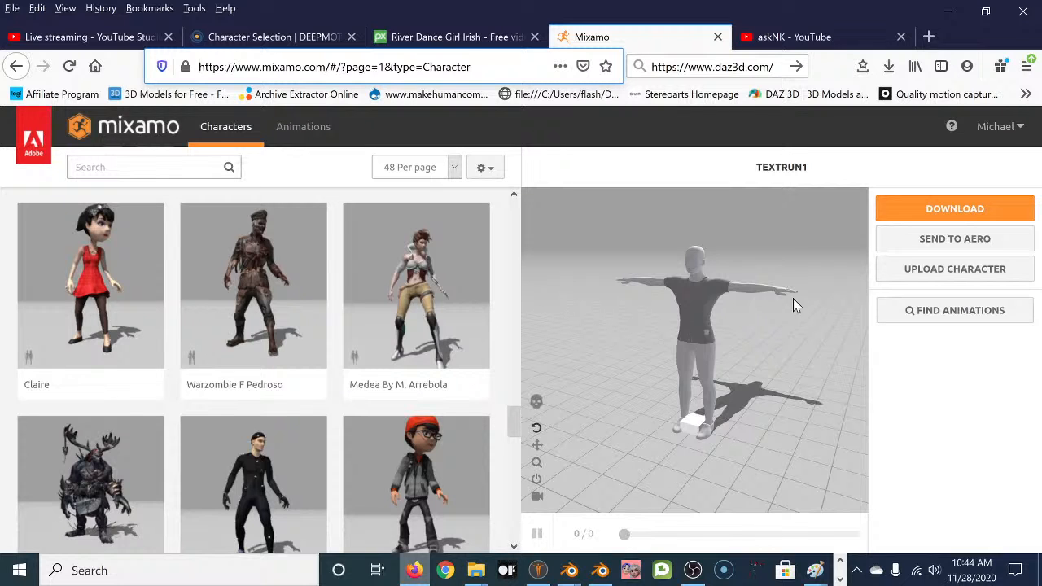
Start a custom character upload in Mixamo, then switch to the Blender character scene.
click(957, 273)
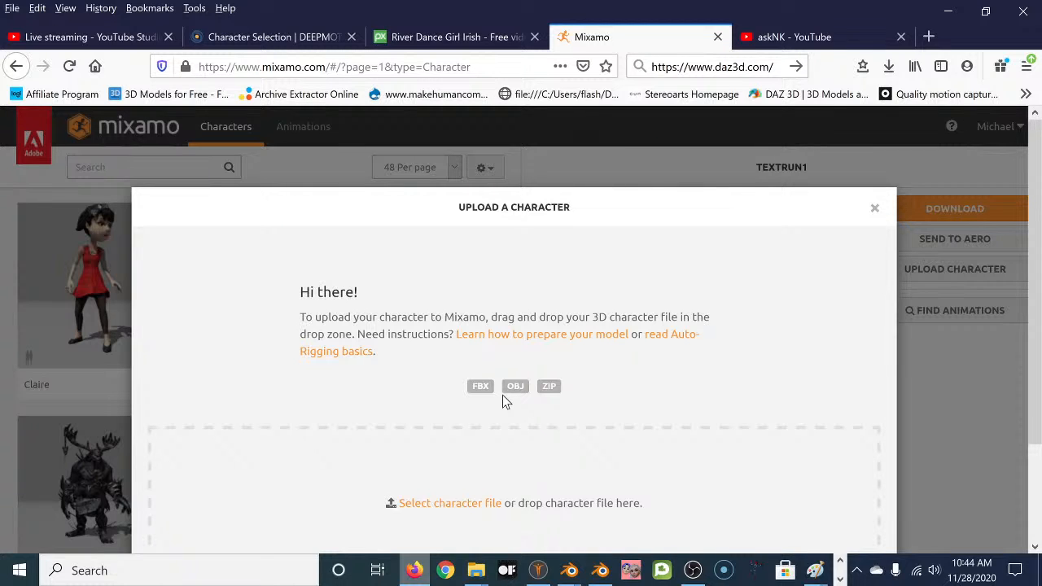
click(570, 571)
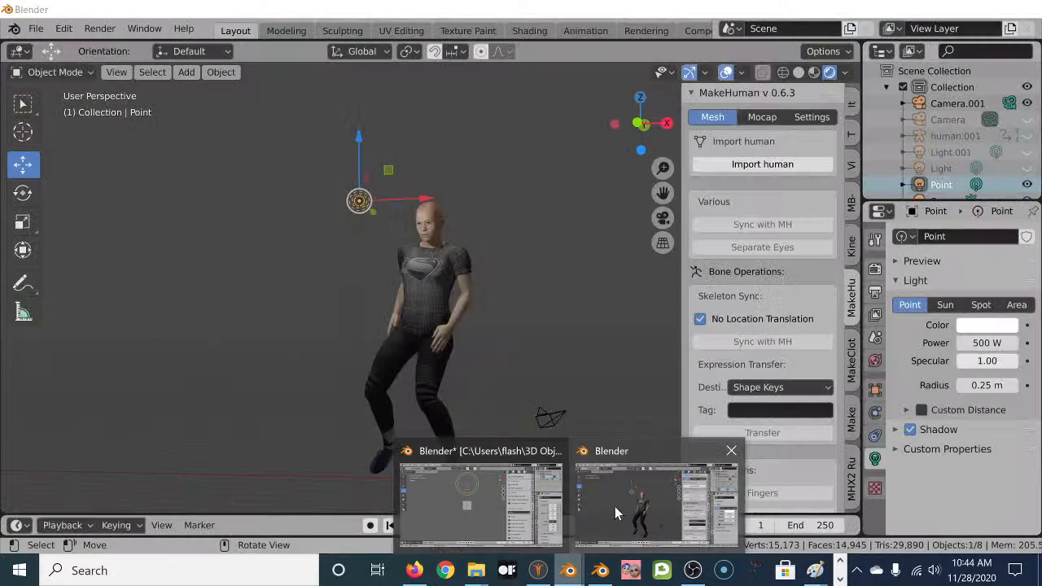
click(615, 506)
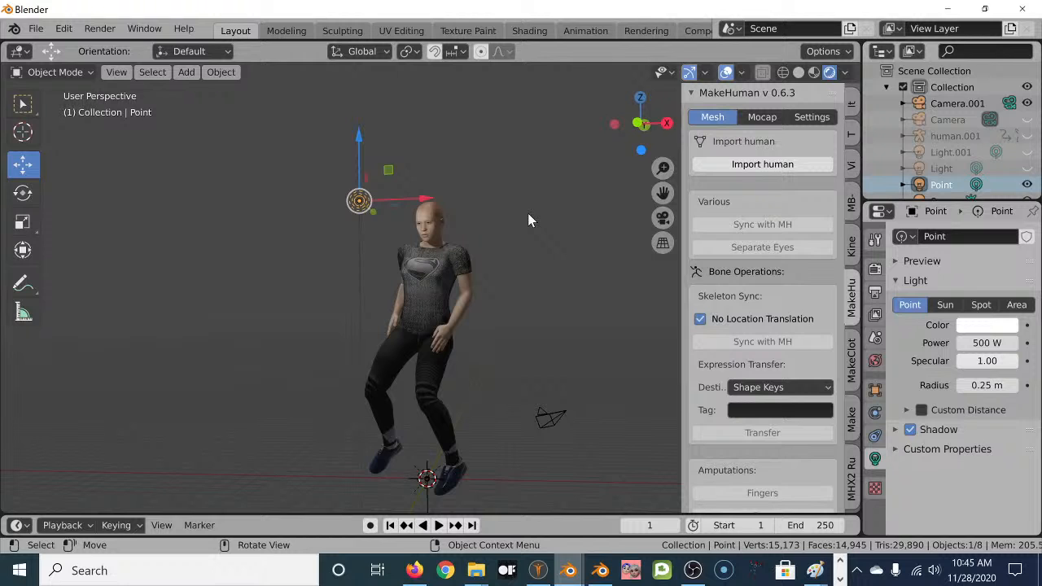
Delete the human's body together with the extra Camera.001.
key(a)
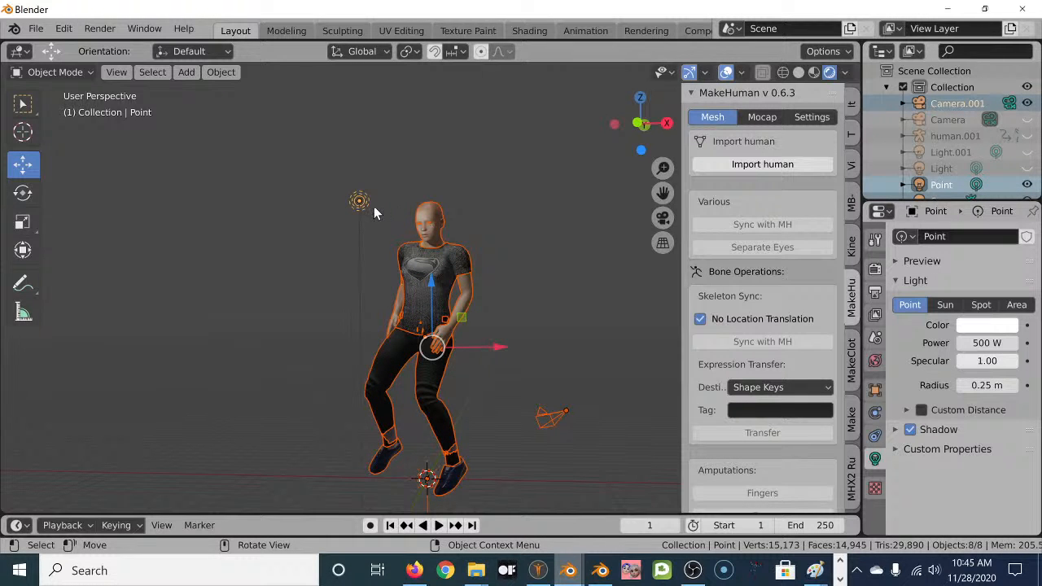
key(alt+a)
click(438, 216)
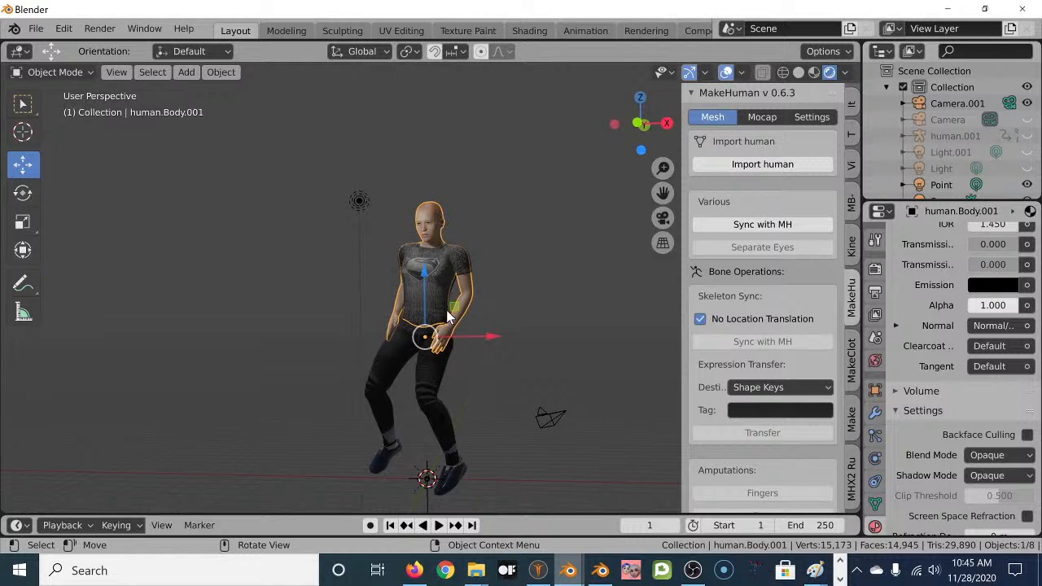
shift+click(547, 419)
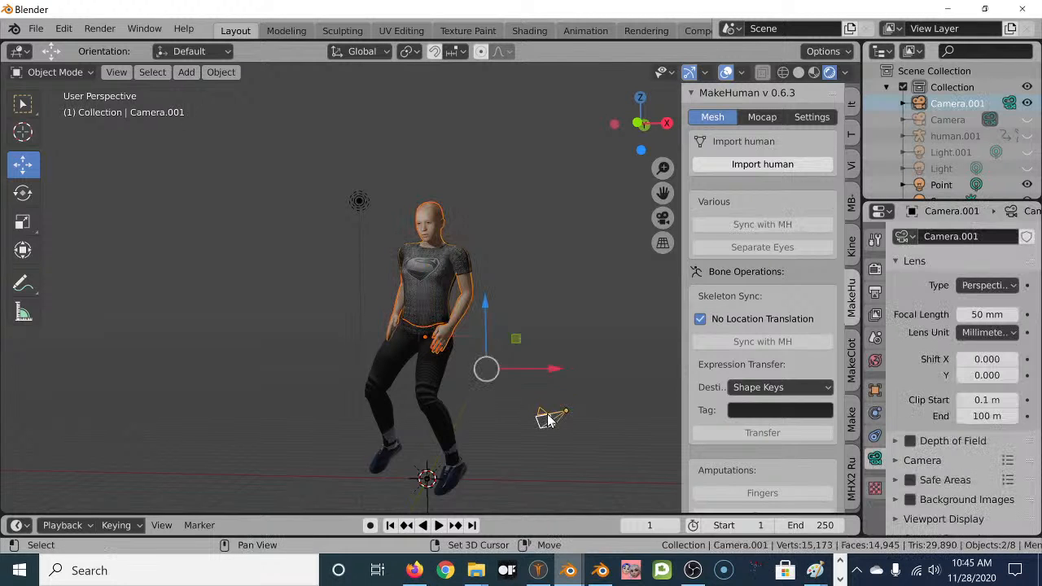
key(Delete)
Delete the Superman shirt, legs and shoes, leaving only lights on the empty grid.
click(439, 288)
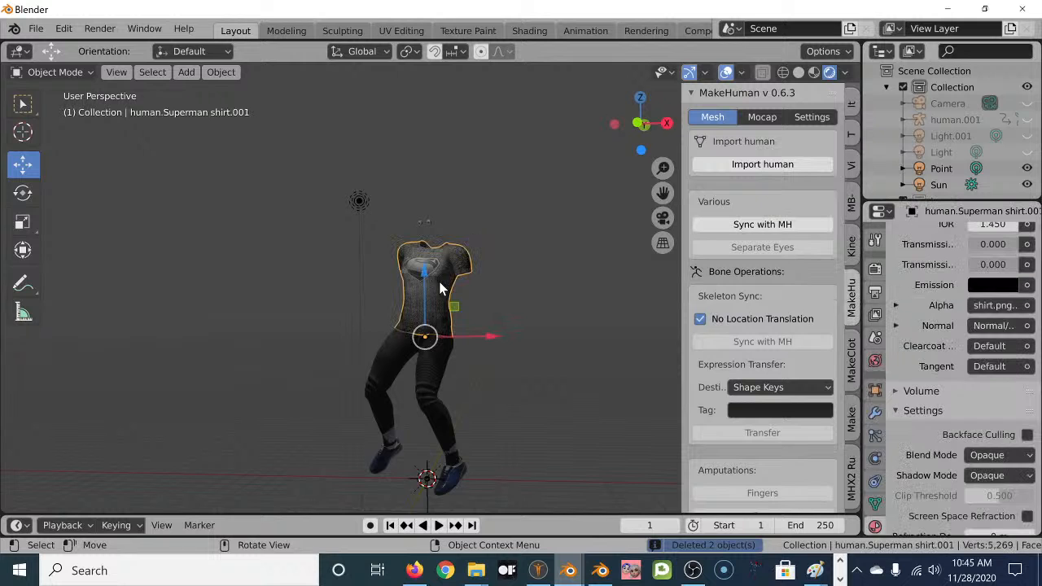
key(Delete)
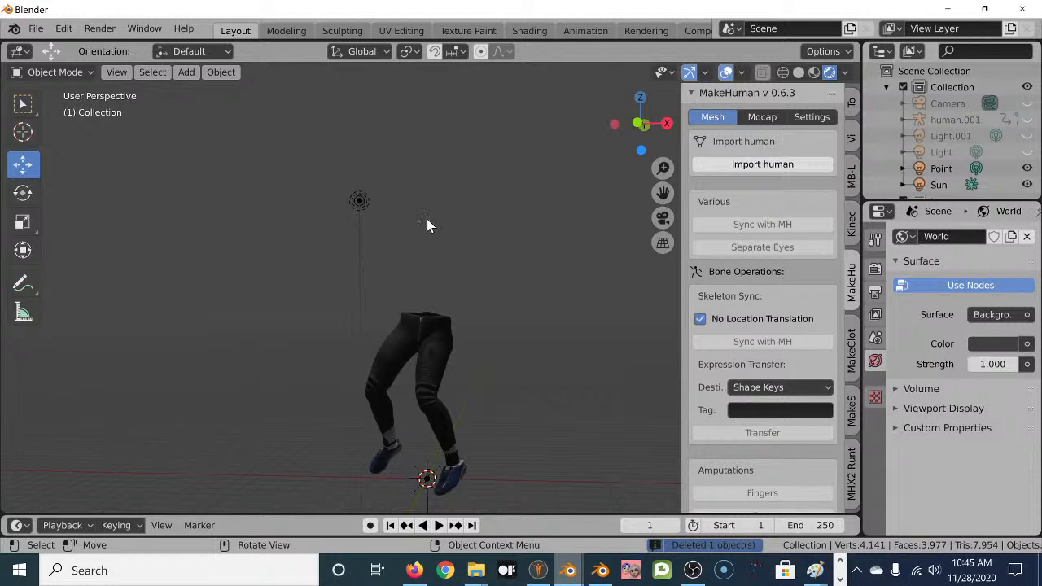
click(438, 343)
key(Delete)
click(450, 464)
key(Delete)
middle_drag(486, 407, 490, 385)
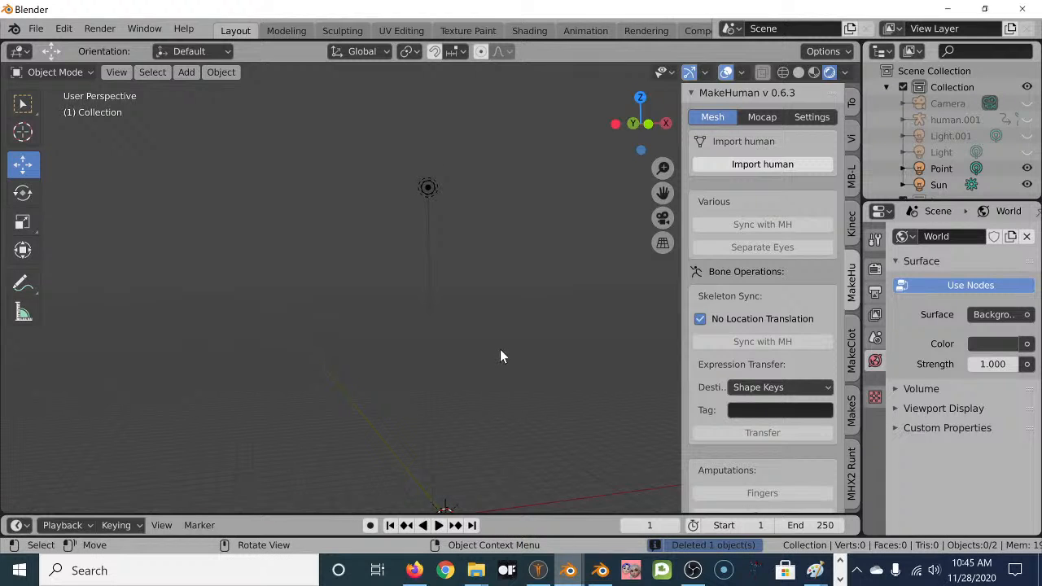
middle_drag(512, 398, 442, 438)
middle_drag(437, 351, 436, 415)
drag(657, 198, 642, 75)
middle_drag(423, 314, 437, 276)
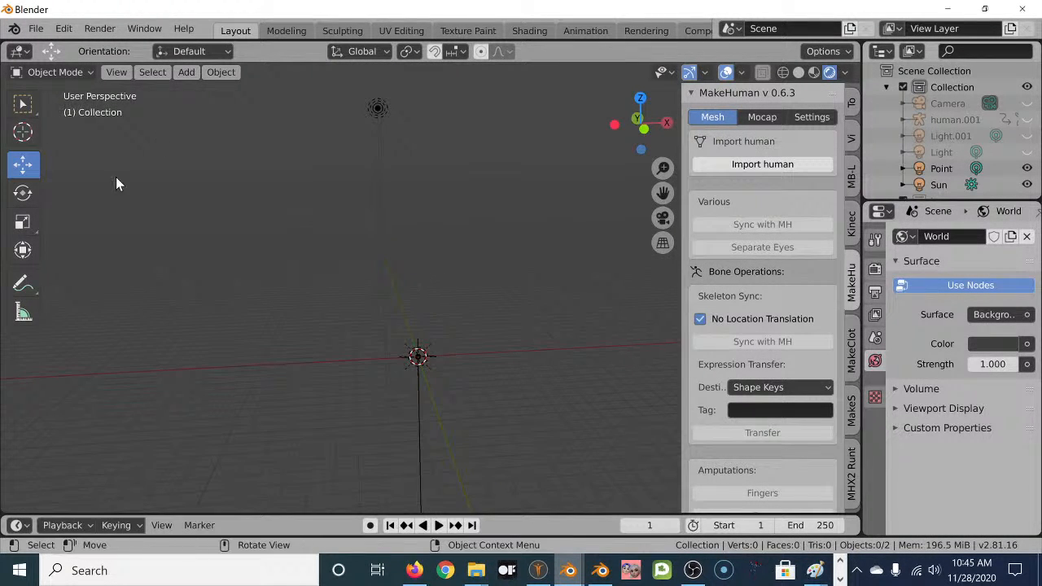
Import a fresh T-posed MakeHuman human in a Superman shirt via the MakeHuman sidebar.
click(36, 28)
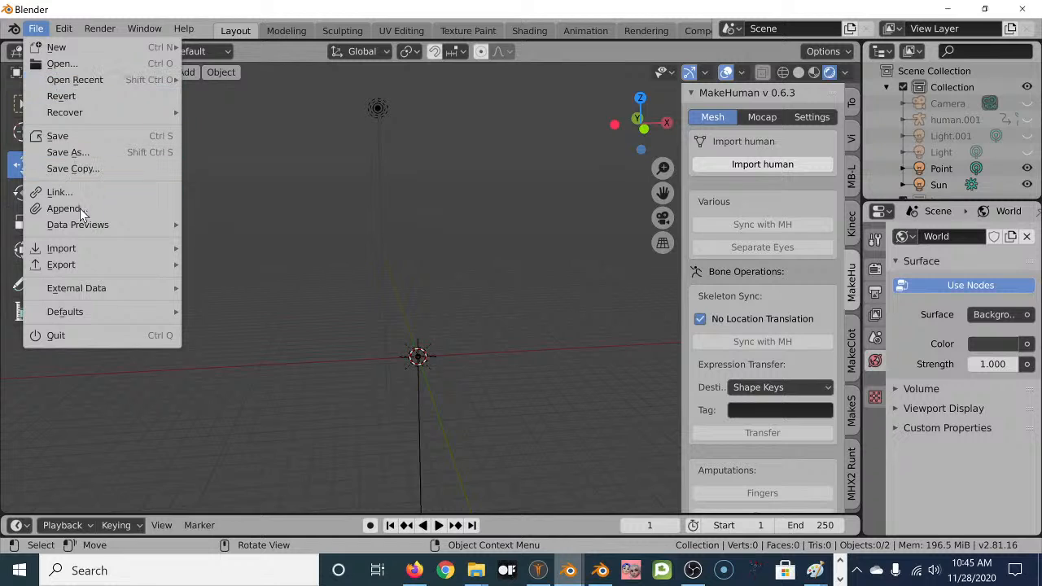
mouse_move(84, 248)
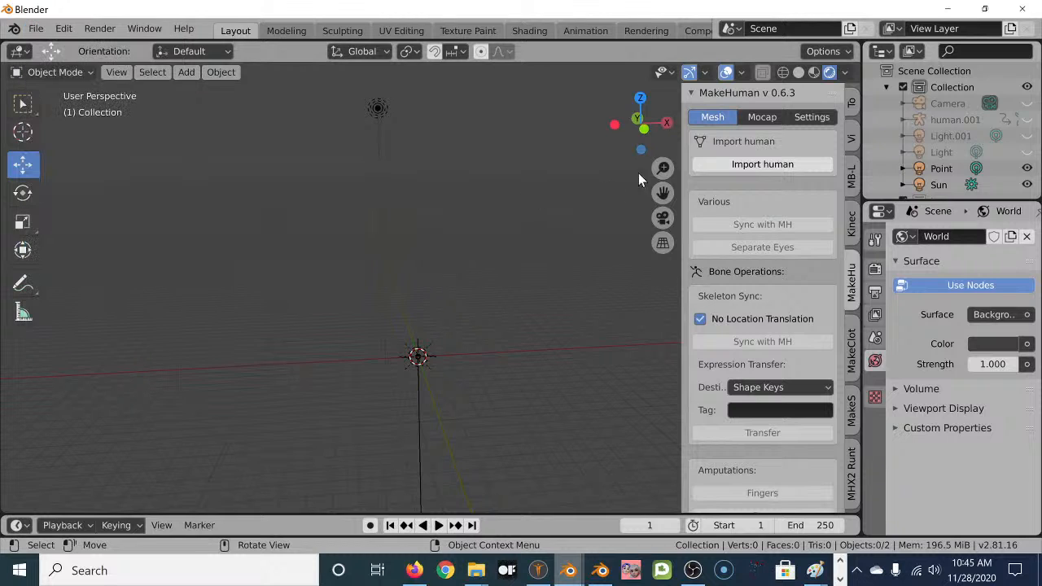
click(766, 168)
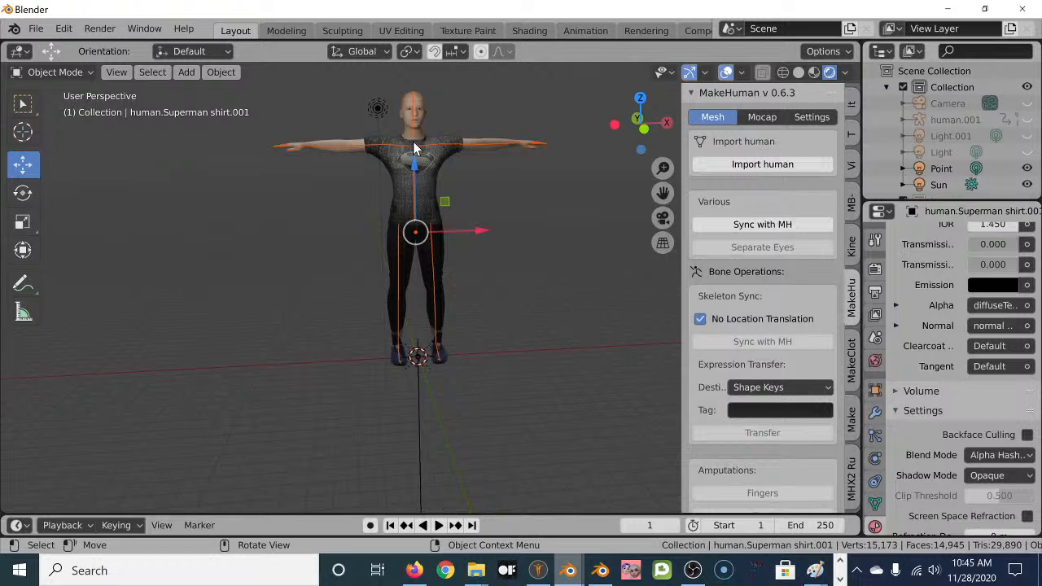
click(539, 570)
Inspect the character's Game engine skeleton under Pose/Animate, then return to the Pose choices.
click(183, 50)
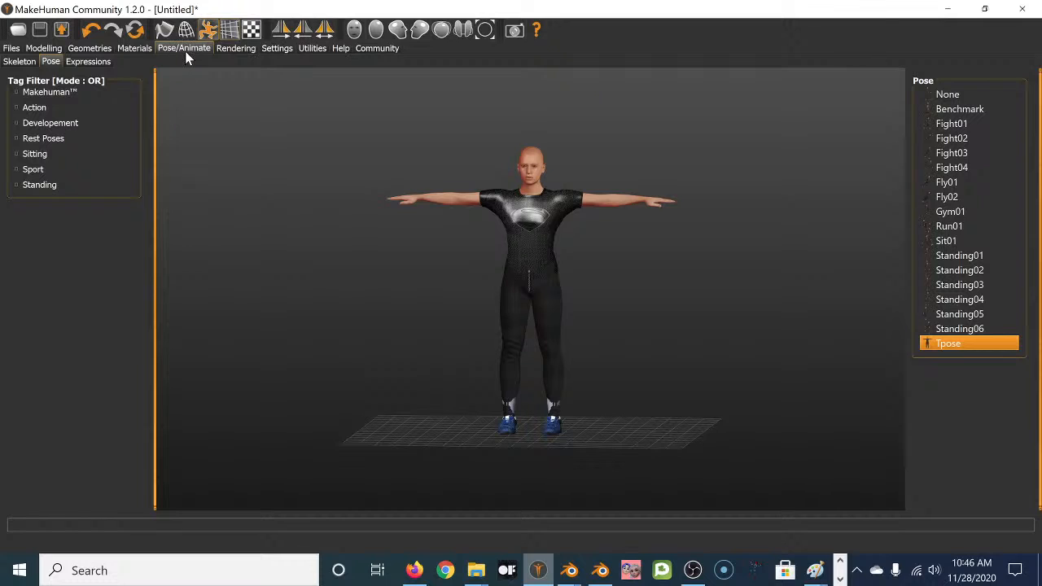
click(14, 64)
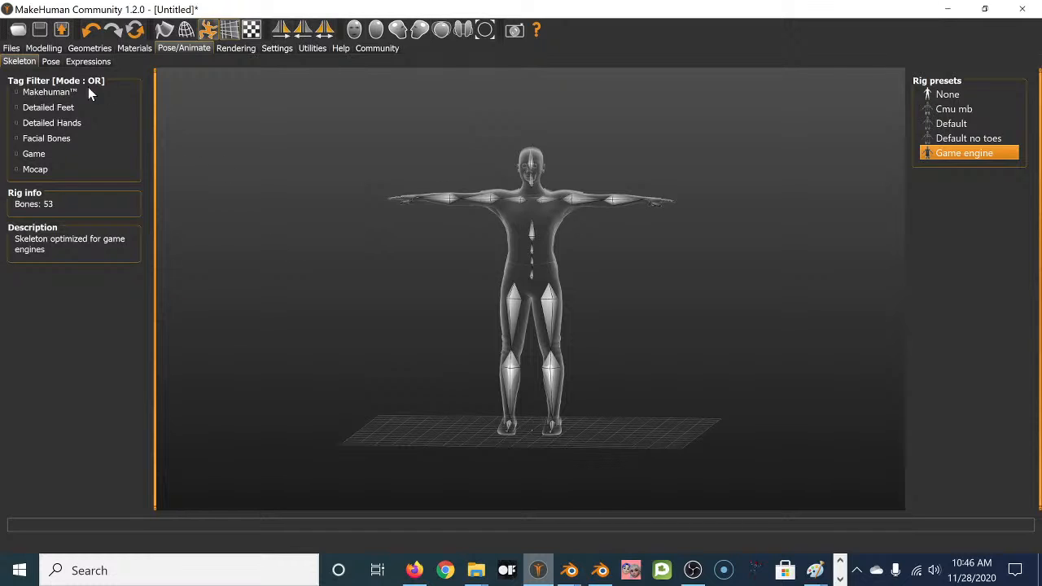
click(51, 62)
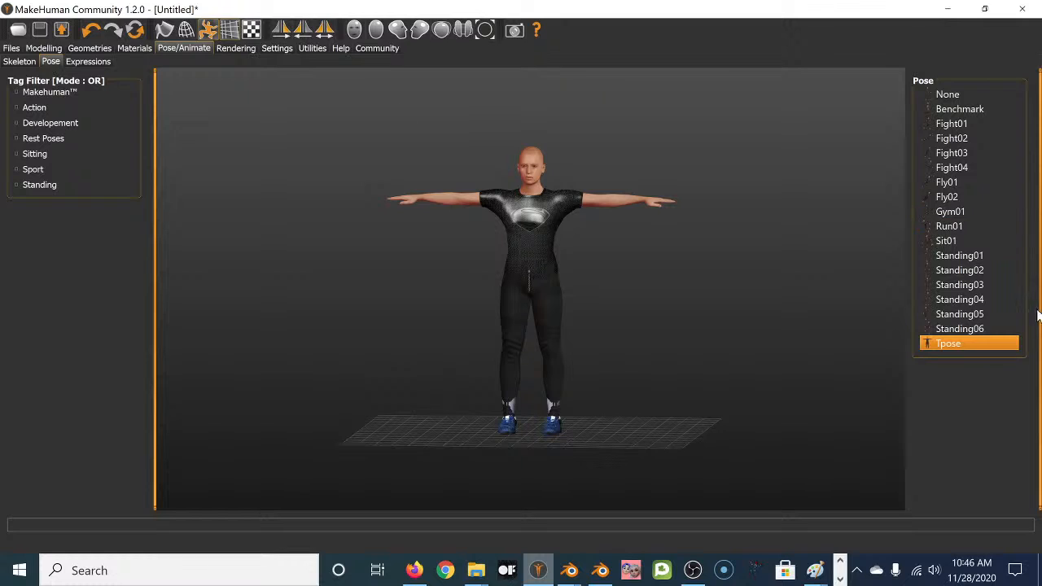
Preview the Benchmark, None, Fight04, Gym01 and Sit01 poses, settle on Tpose, and show the Clothes list.
click(959, 106)
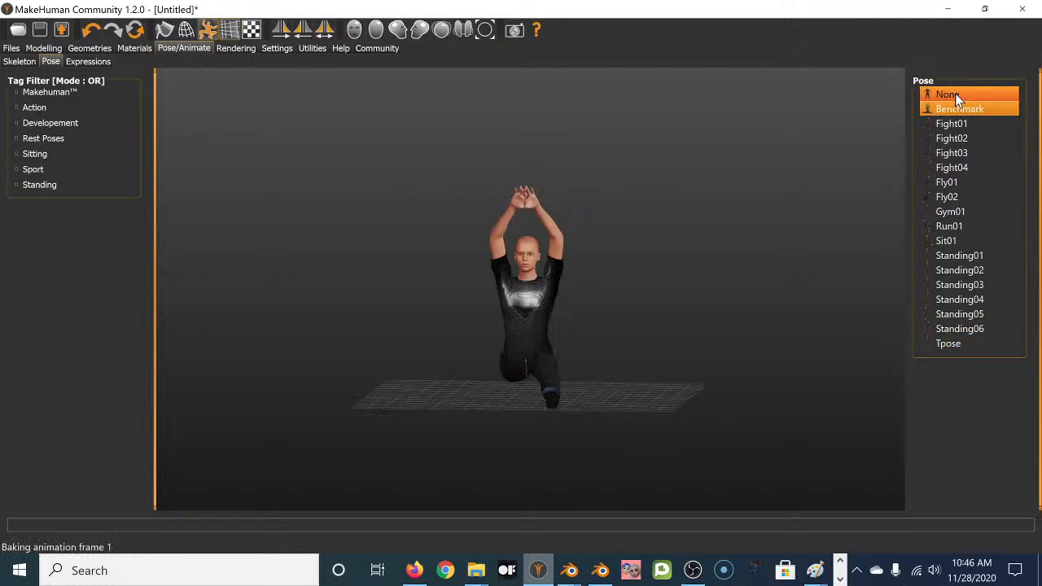
click(952, 94)
click(953, 168)
click(961, 212)
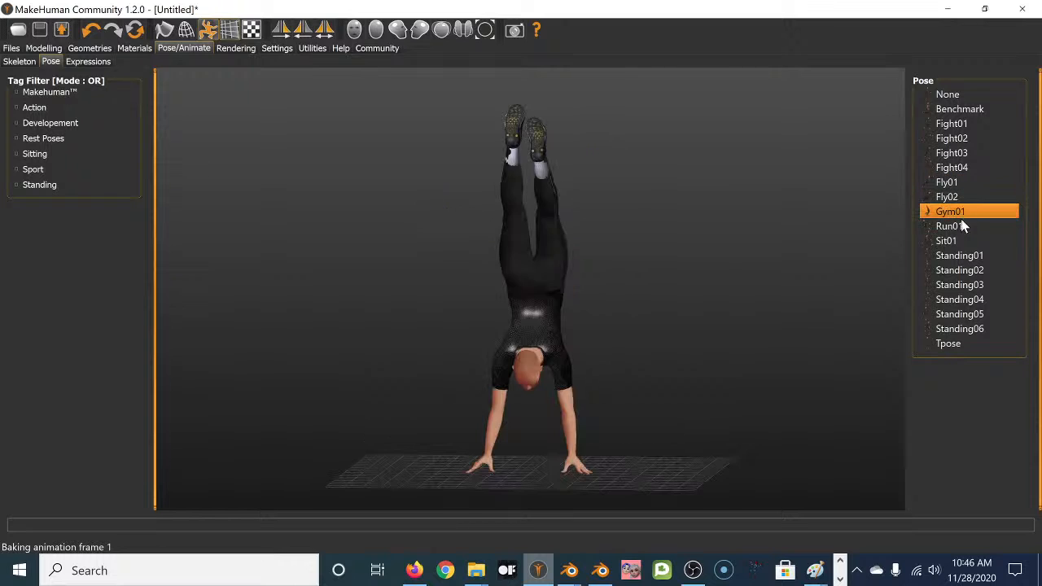
click(954, 241)
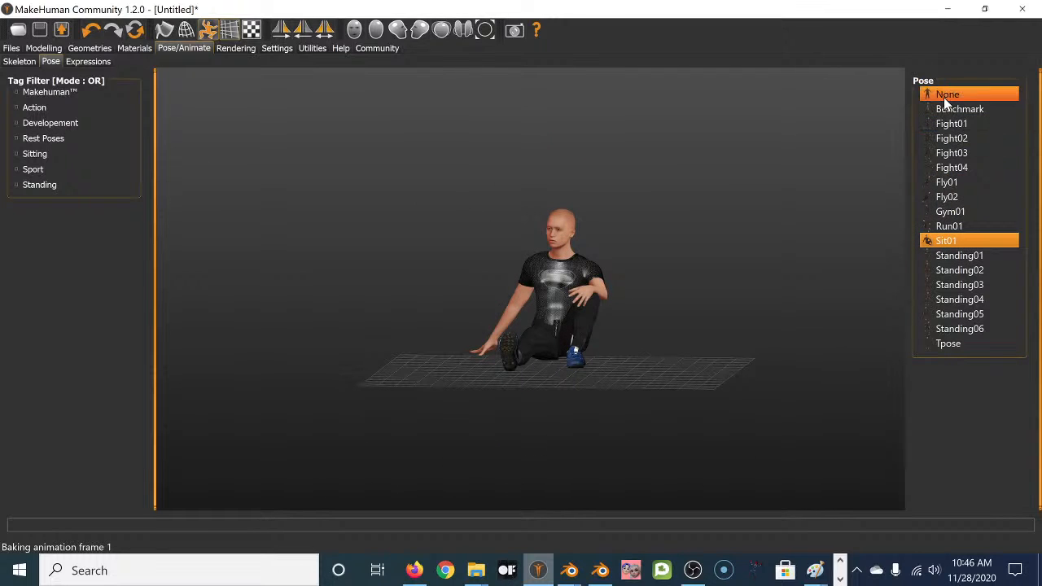
click(955, 347)
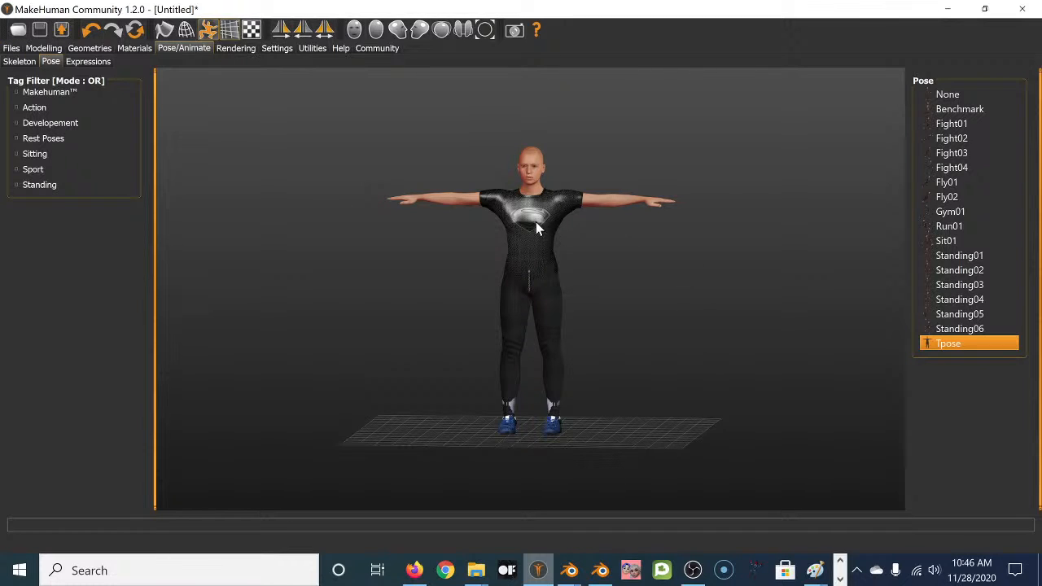
click(88, 48)
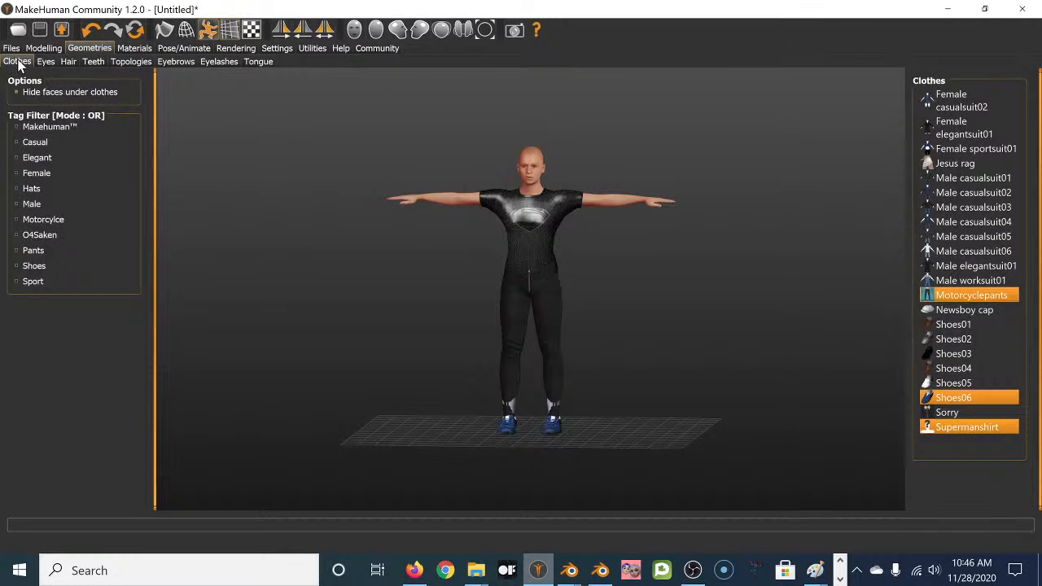
click(969, 325)
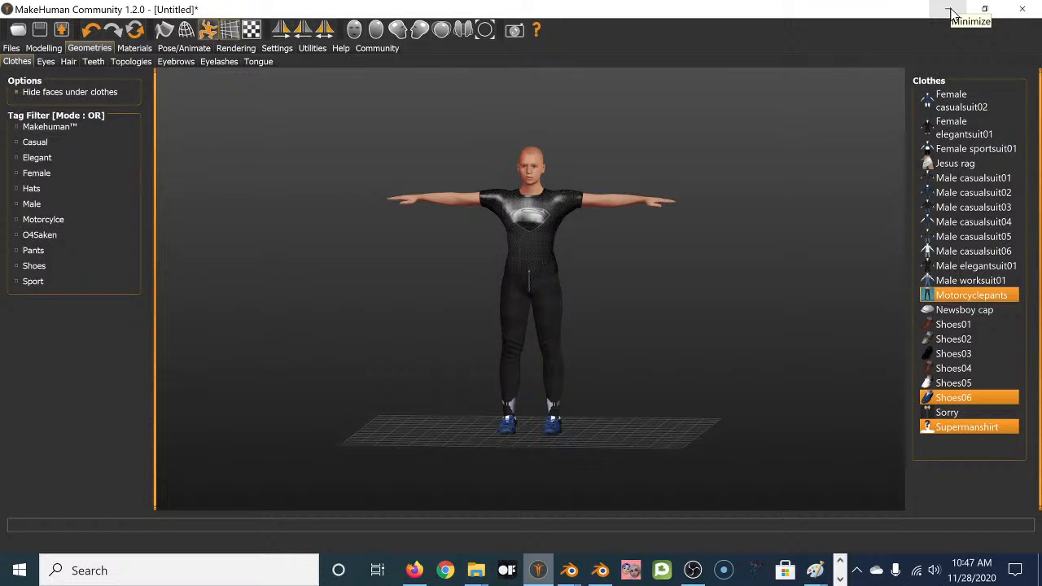
Back in Blender, turn off Enhanced skin material in the MakeHuman importer settings.
click(953, 13)
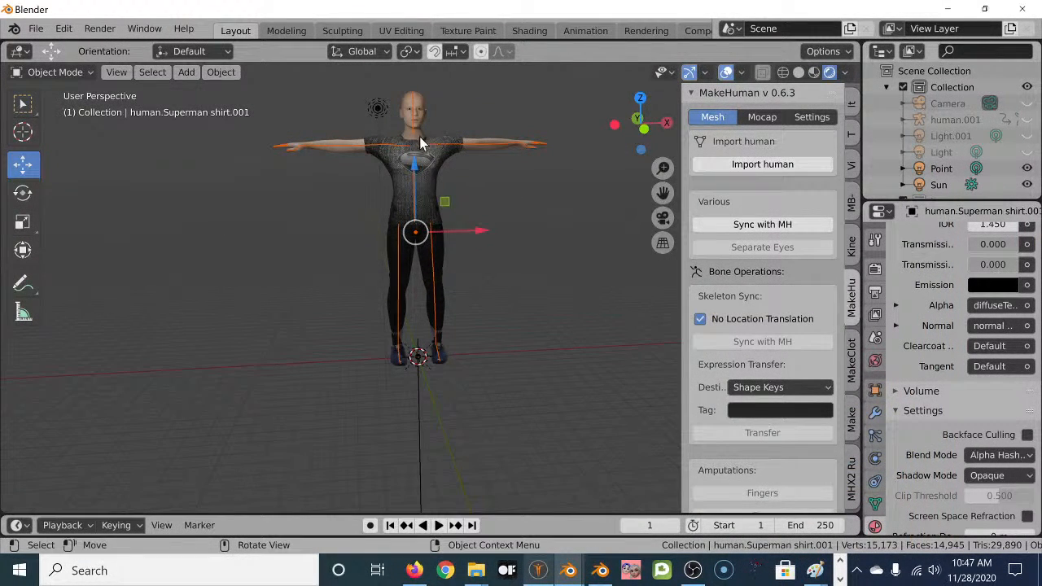
click(808, 117)
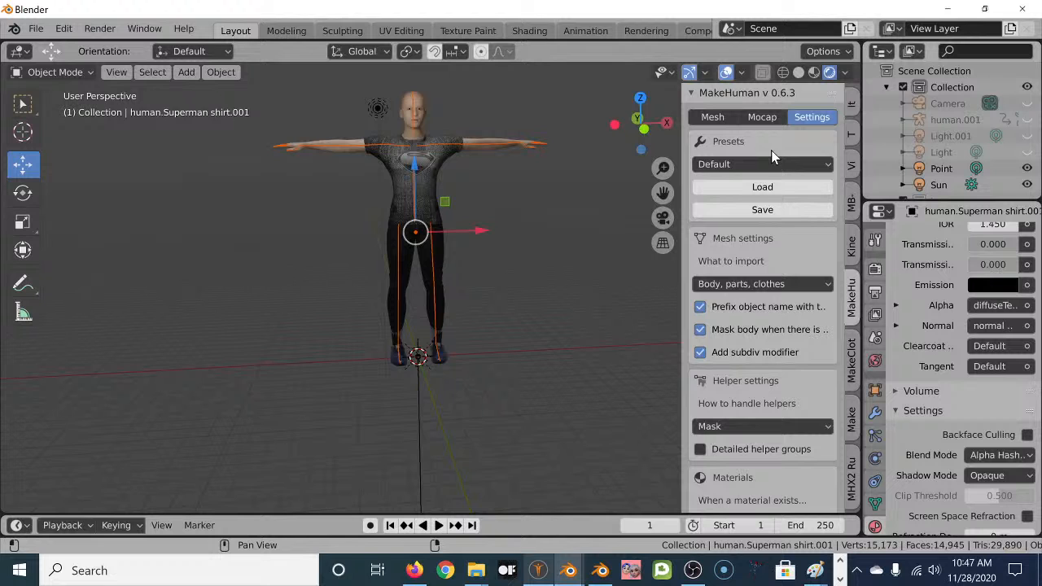
scroll(778, 314, down, 7)
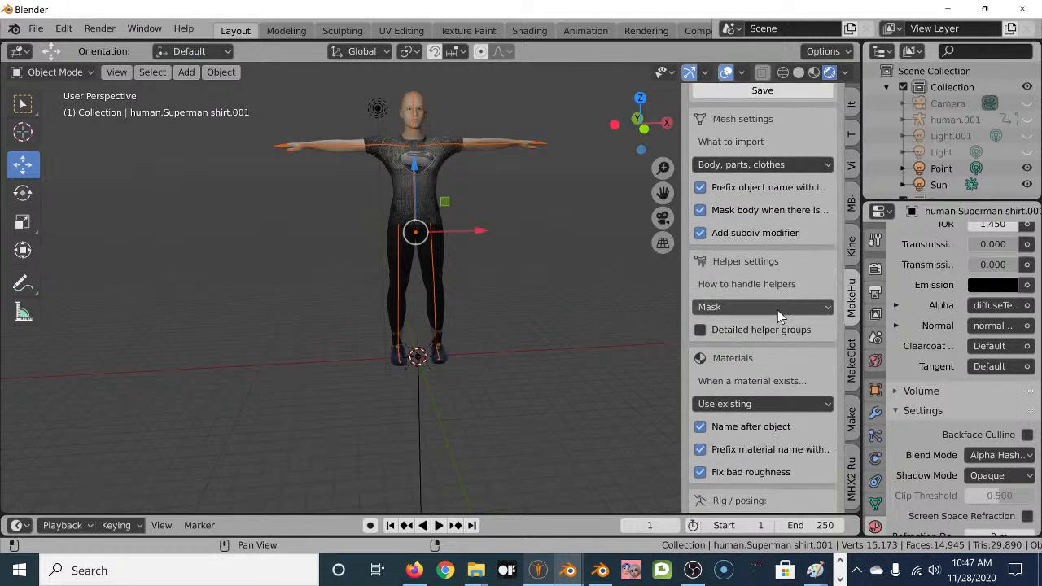
scroll(777, 323, down, 4)
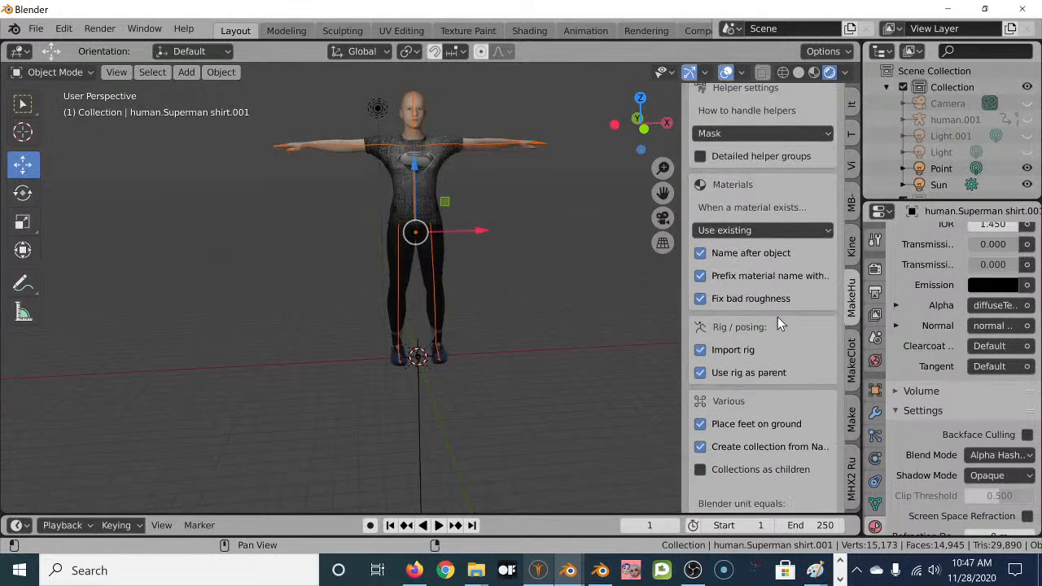
scroll(777, 322, down, 3)
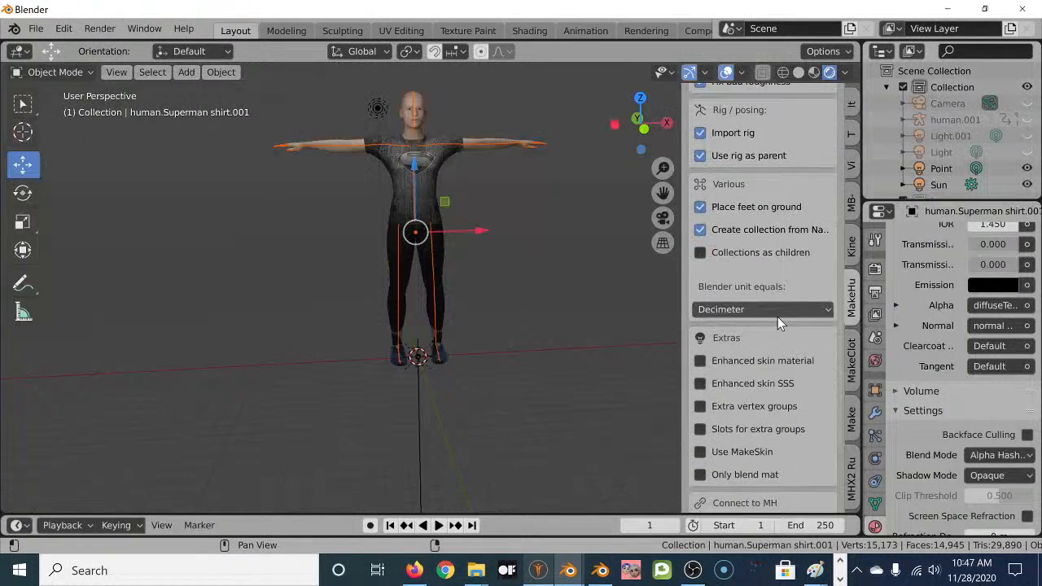
scroll(777, 323, down, 3)
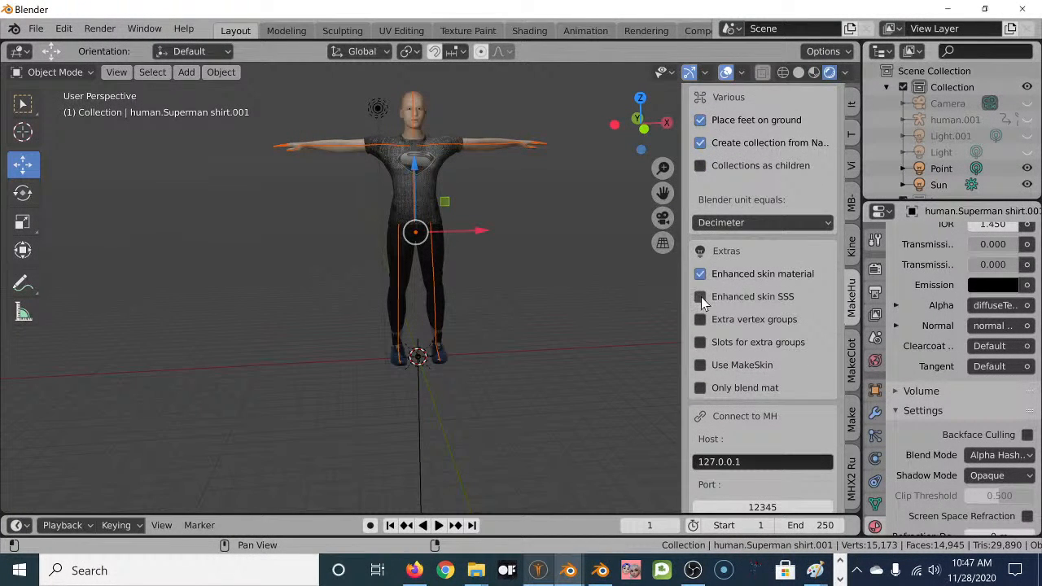
click(700, 274)
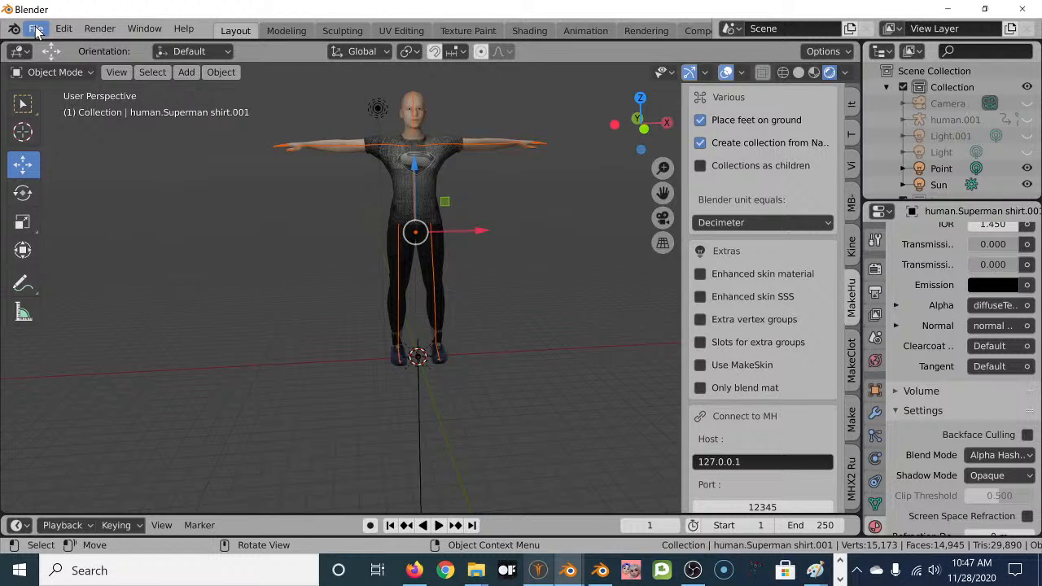
Show the MakeHuman add-on's Mesh tab with its human import and sync options.
scroll(772, 163, up, 6)
scroll(775, 132, up, 12)
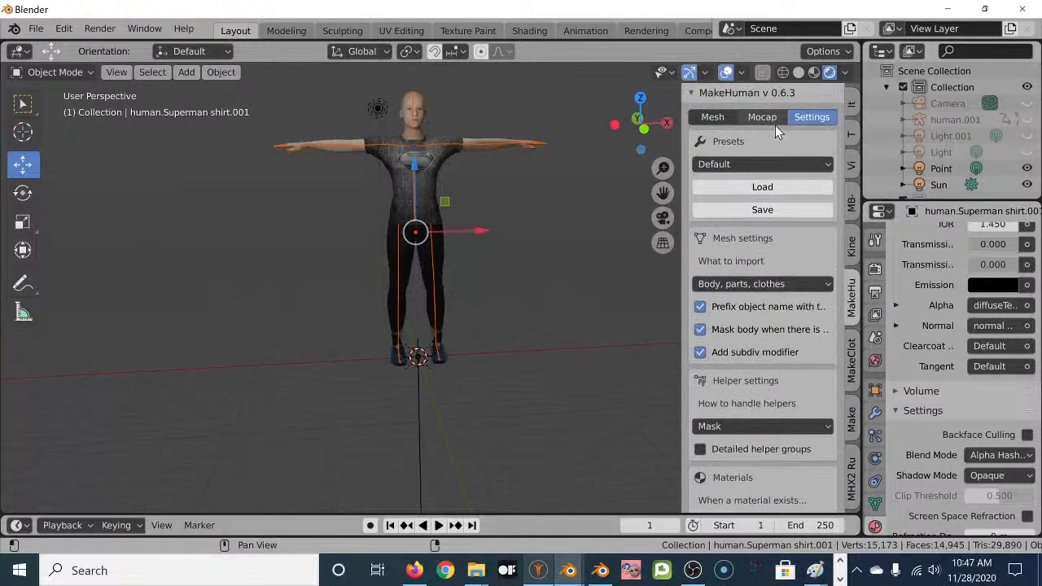
click(720, 118)
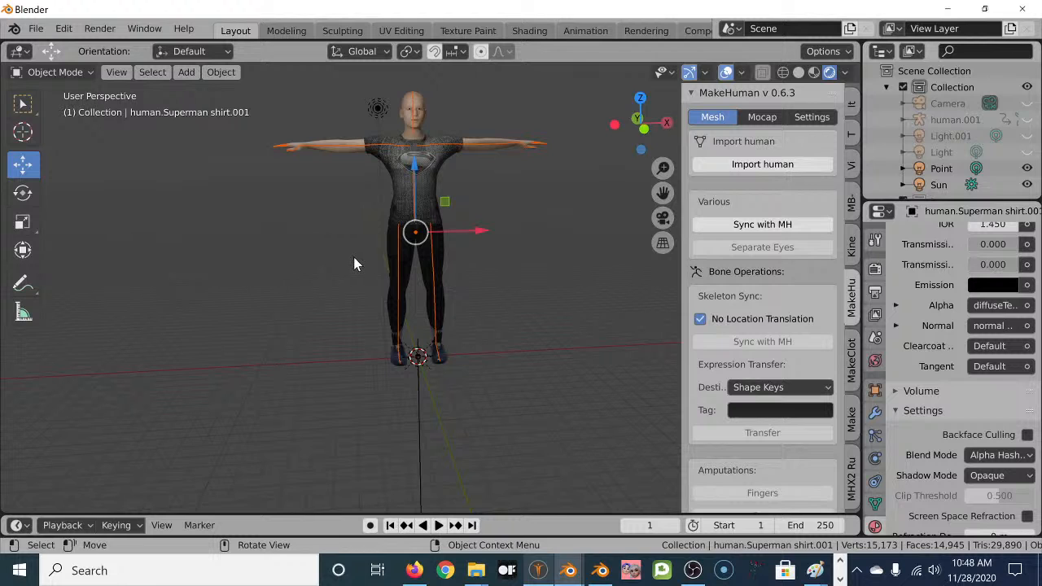
shift+middle_drag(353, 255, 356, 340)
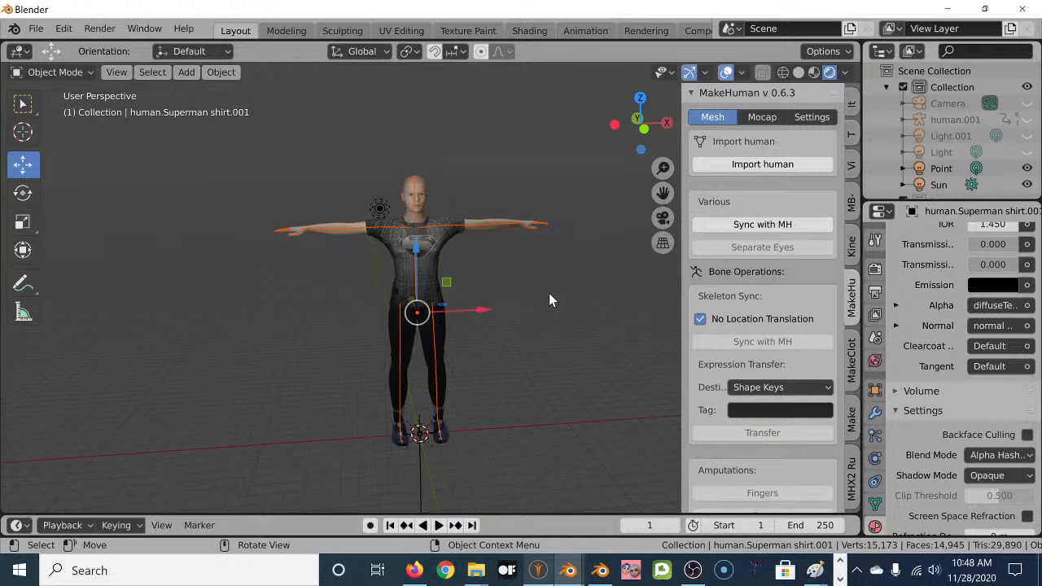
middle_drag(511, 290, 371, 289)
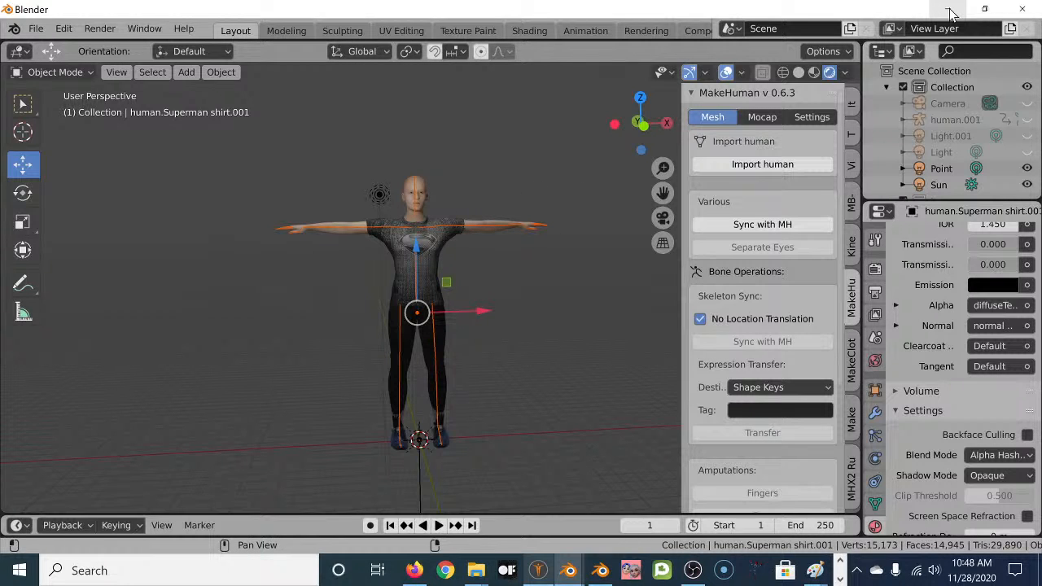
click(46, 32)
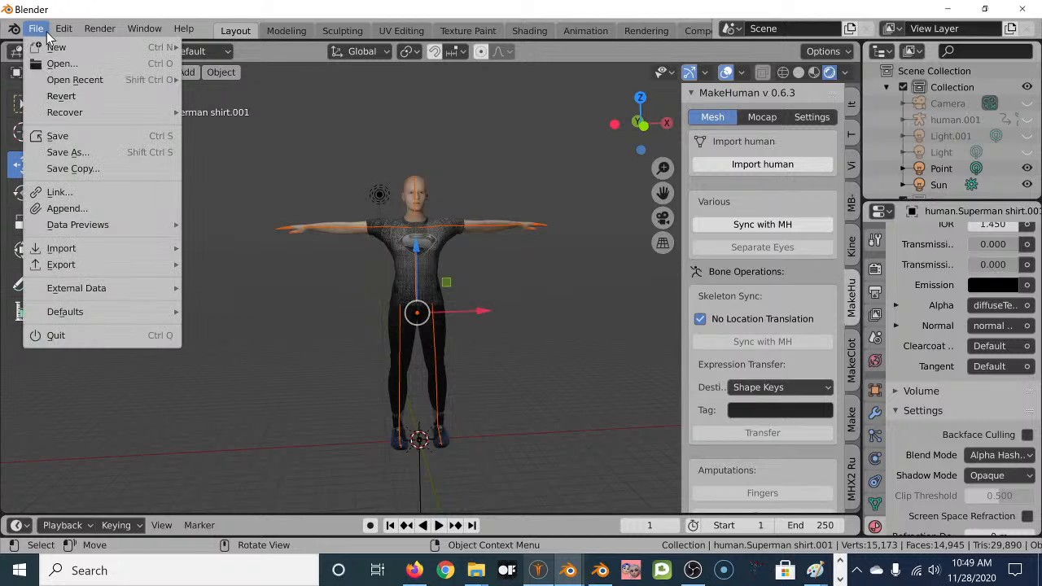
mouse_move(112, 251)
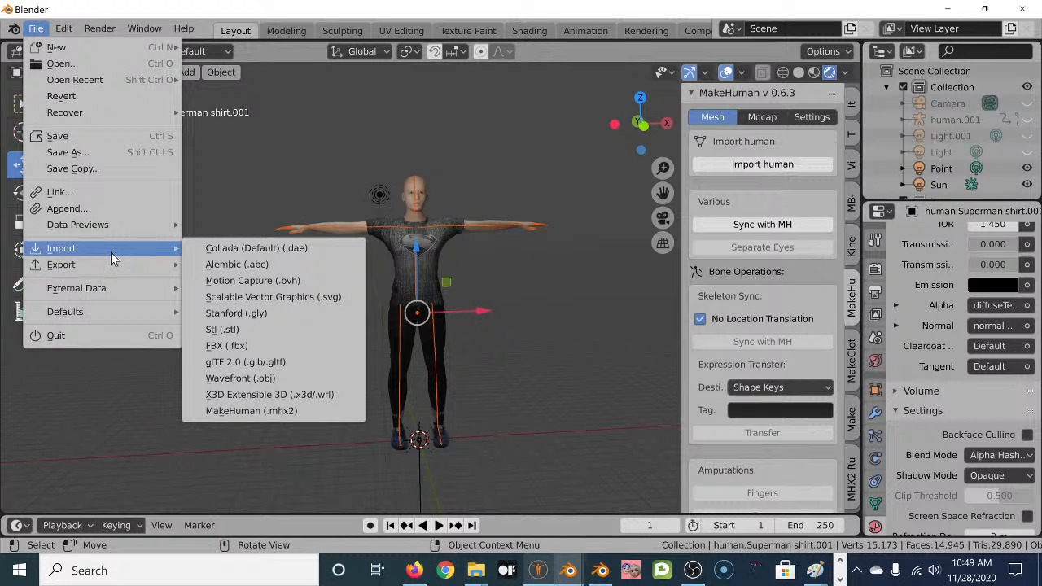
mouse_move(112, 269)
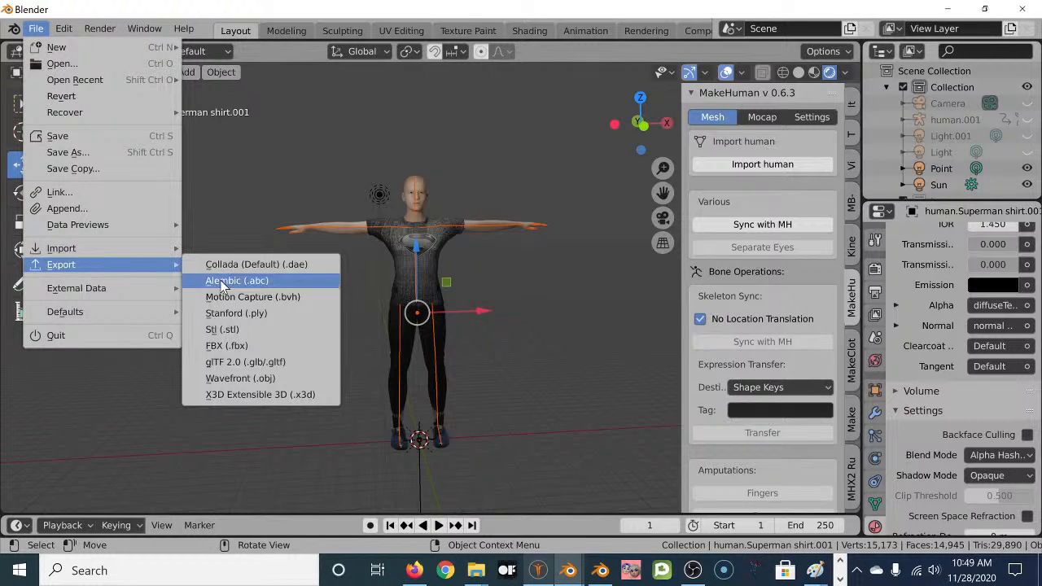
click(259, 348)
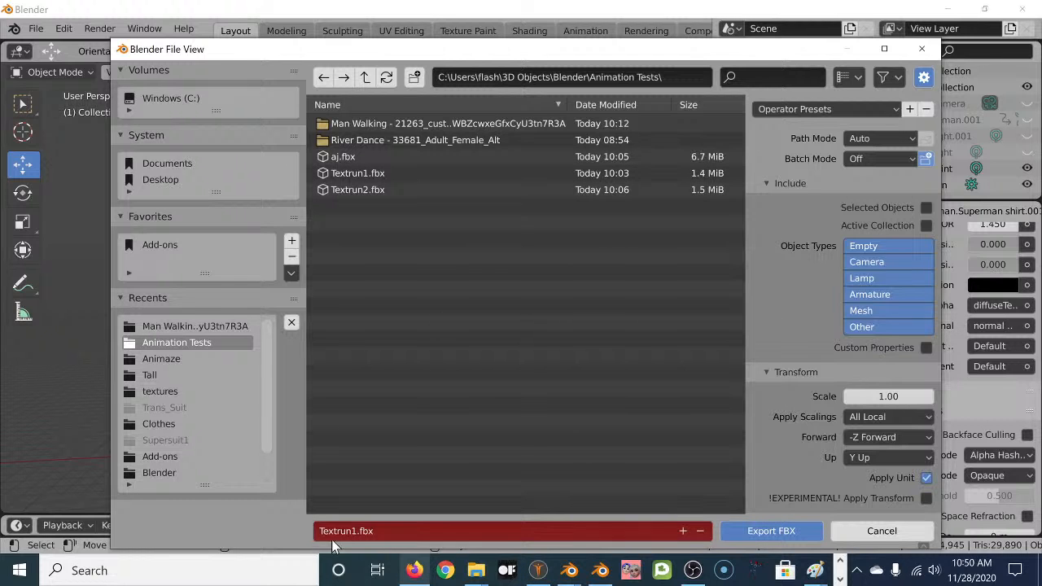
click(899, 529)
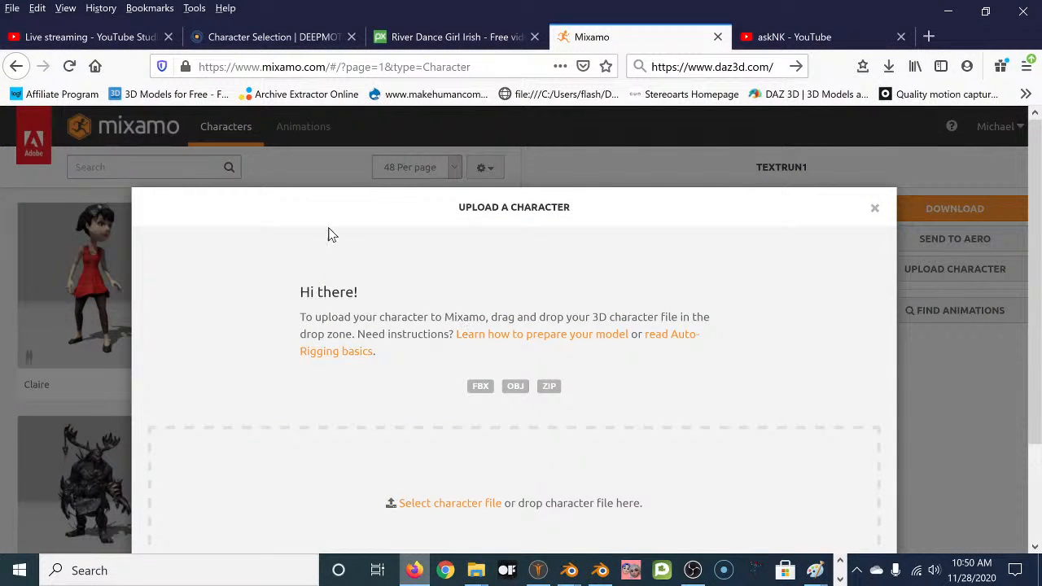
Cancel Mixamo's character file picker and switch back to the MakeHuman window.
click(458, 508)
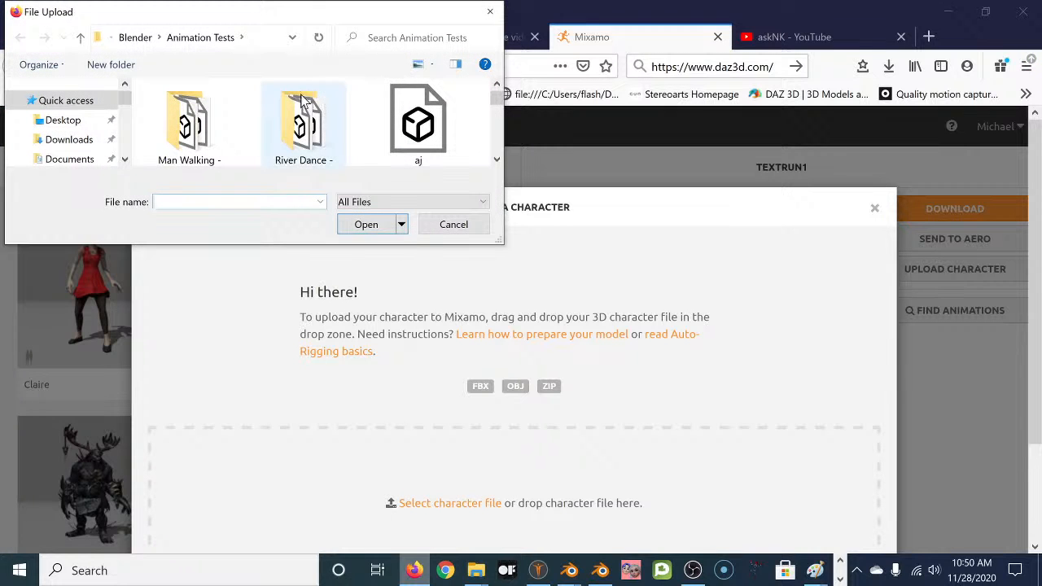
click(453, 224)
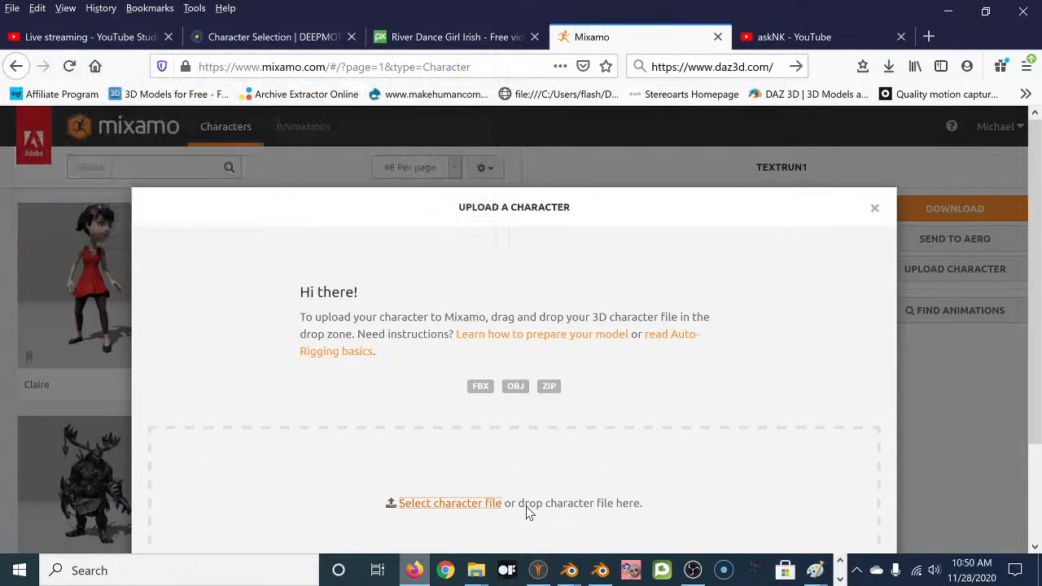
click(538, 570)
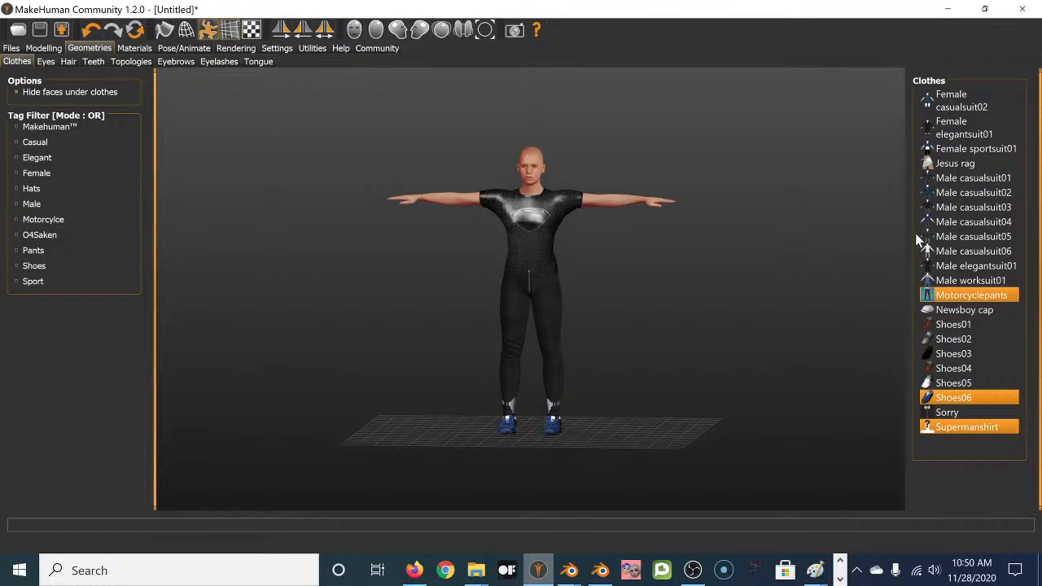
Put the Male casualsuit06 outfit on the character and remove the Supermanshirt.
click(954, 253)
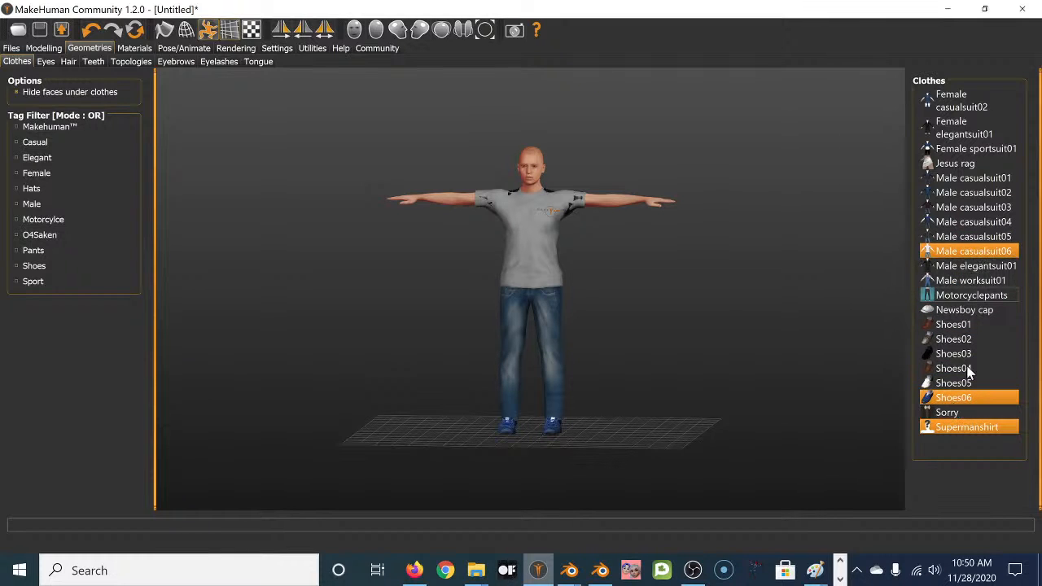
click(973, 427)
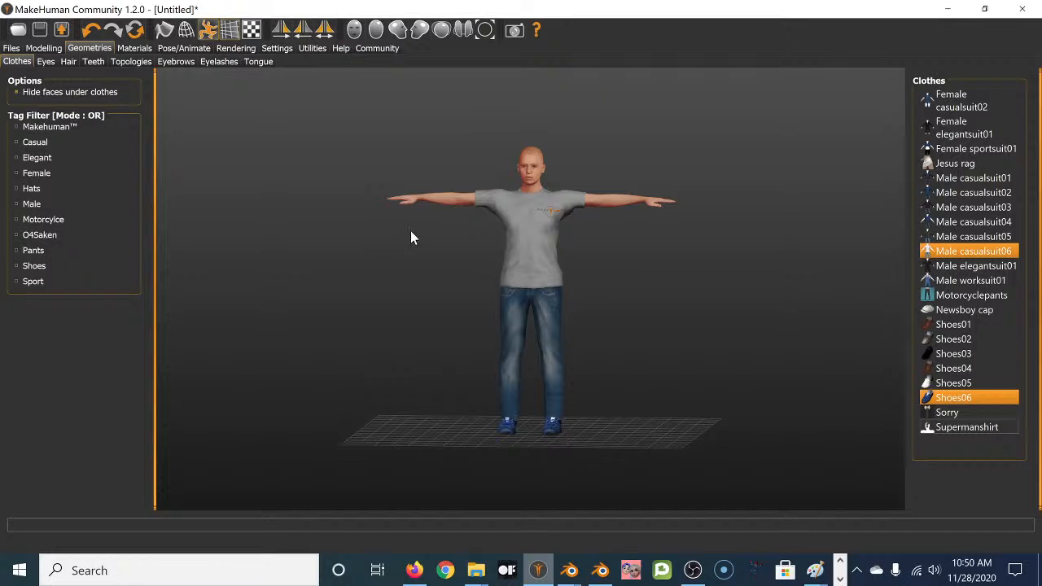
click(11, 48)
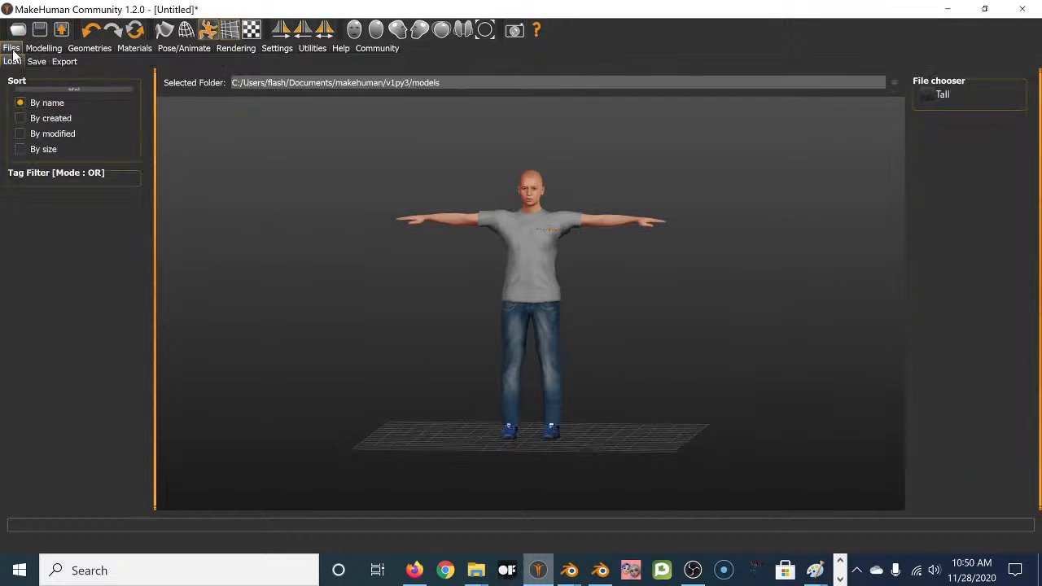
Slide Gender fully to female and increase the Breast size slider.
click(44, 49)
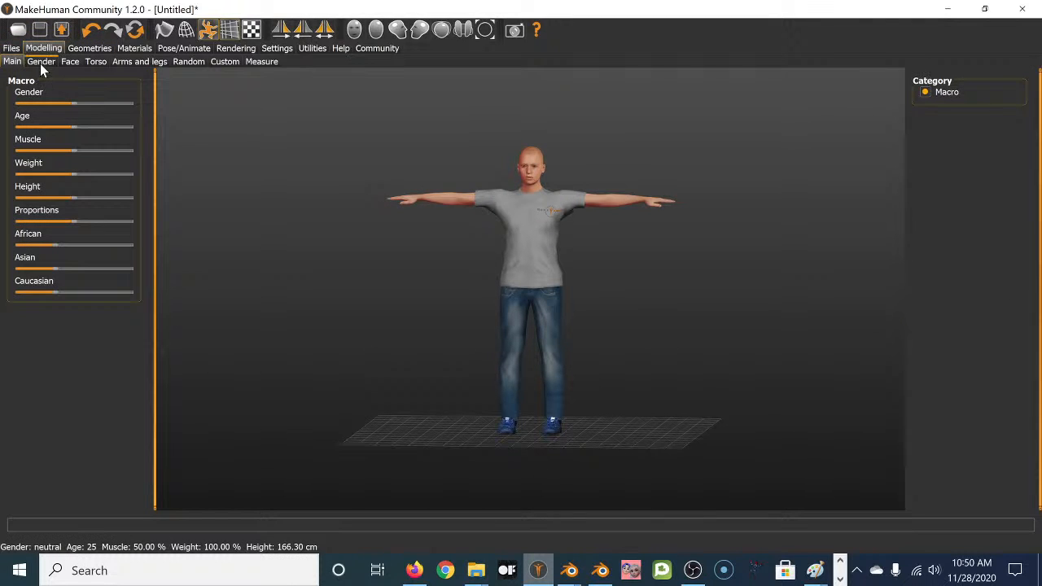
drag(57, 104, 3, 106)
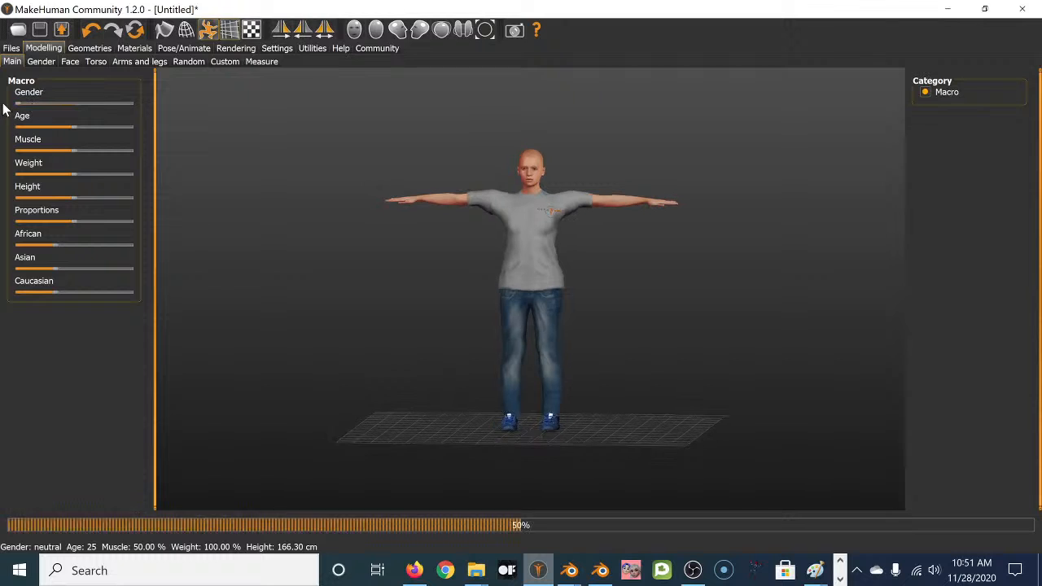
click(44, 62)
mouse_move(94, 126)
mouse_down()
mouse_move(116, 126)
mouse_move(105, 126)
mouse_up()
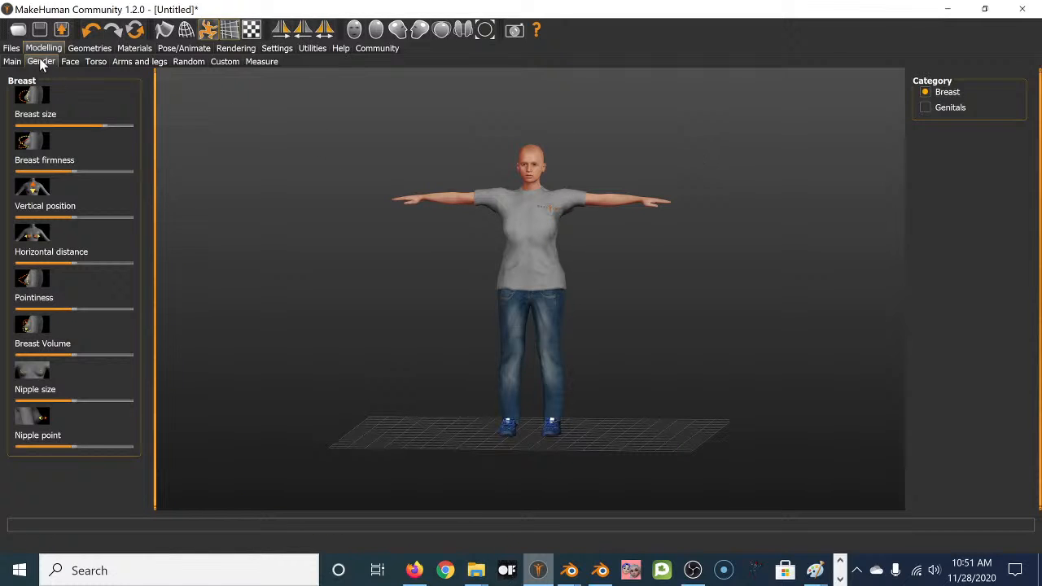
click(14, 62)
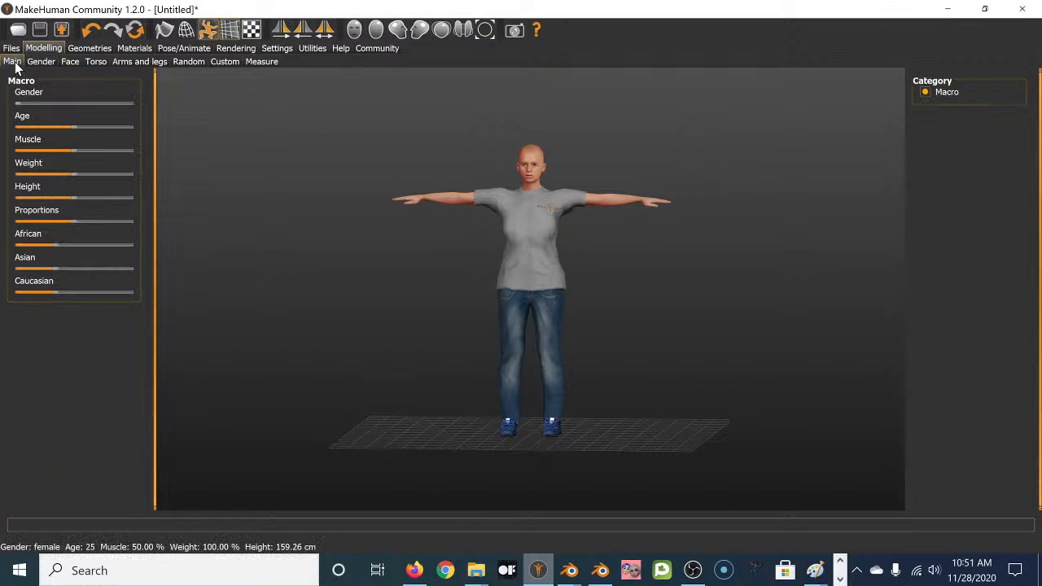
click(84, 48)
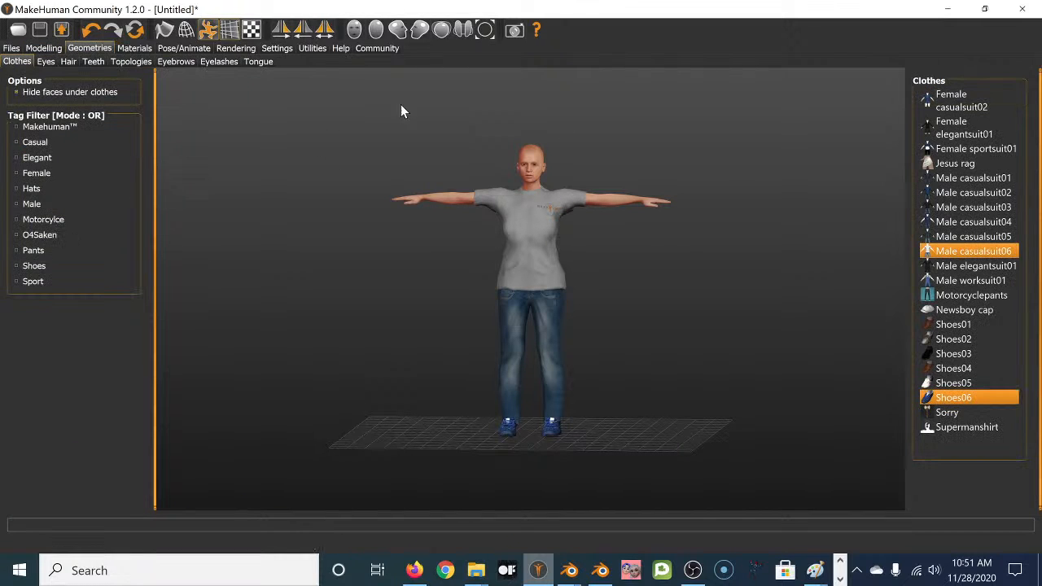
Dress the woman in Female elegantsuit01 with Long01 hair, then minimize MakeHuman.
click(964, 135)
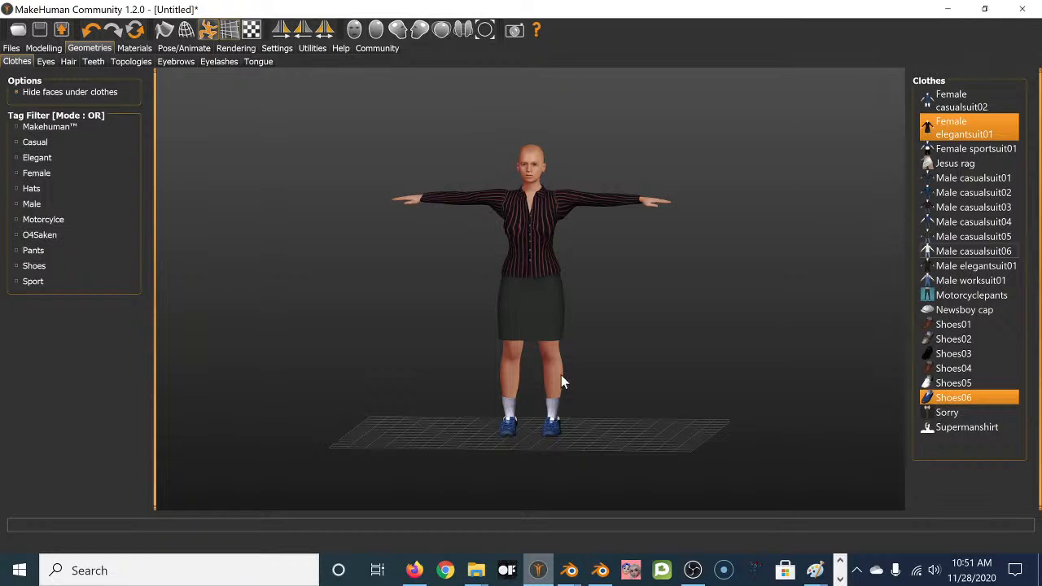
drag(418, 302, 455, 301)
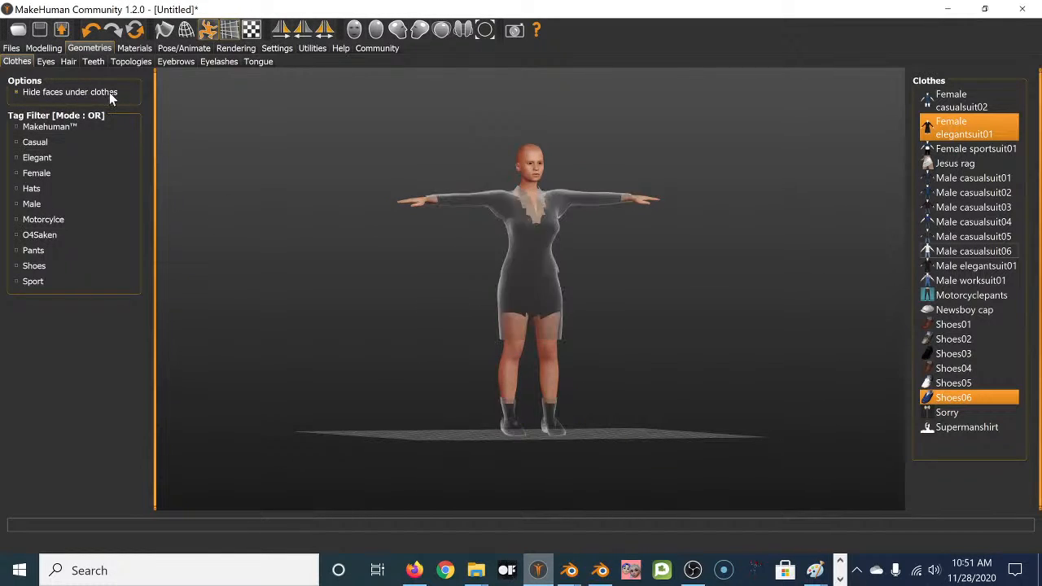
click(68, 62)
click(987, 167)
drag(688, 247, 639, 274)
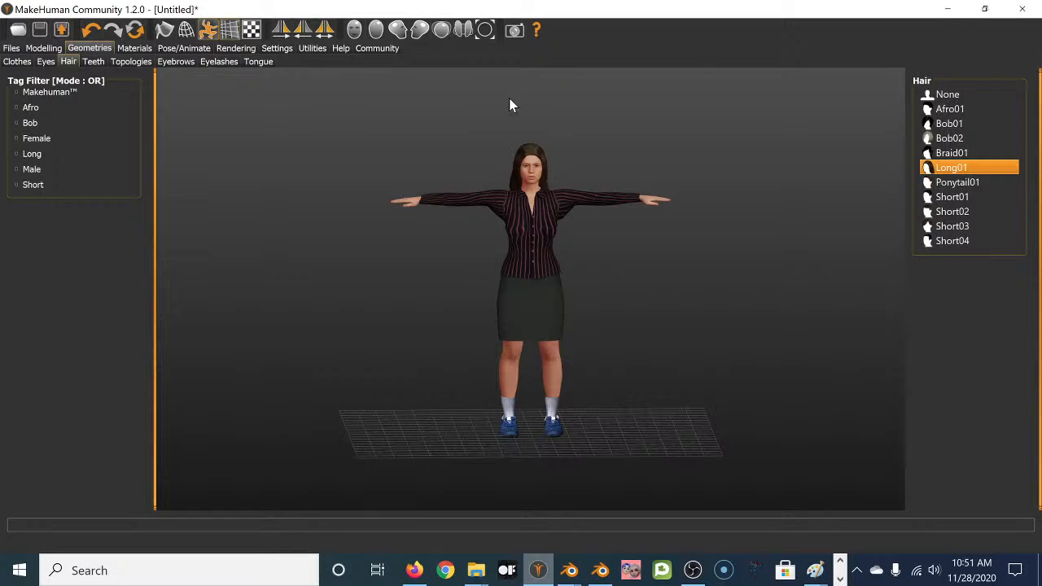
click(947, 10)
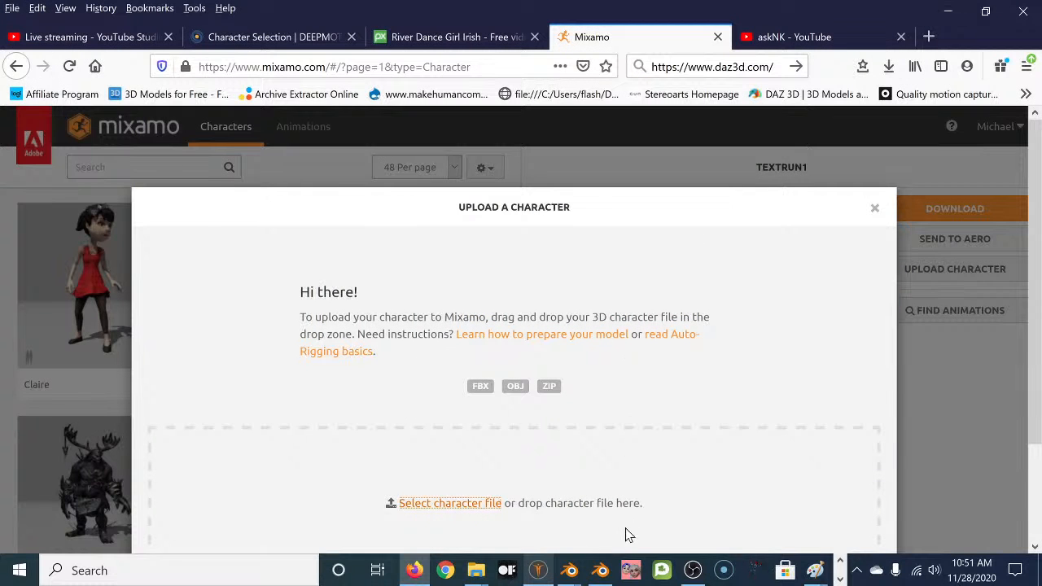
Start a new General scene without saving, delete the default cube, and open the viewport sidebar.
mouse_move(569, 571)
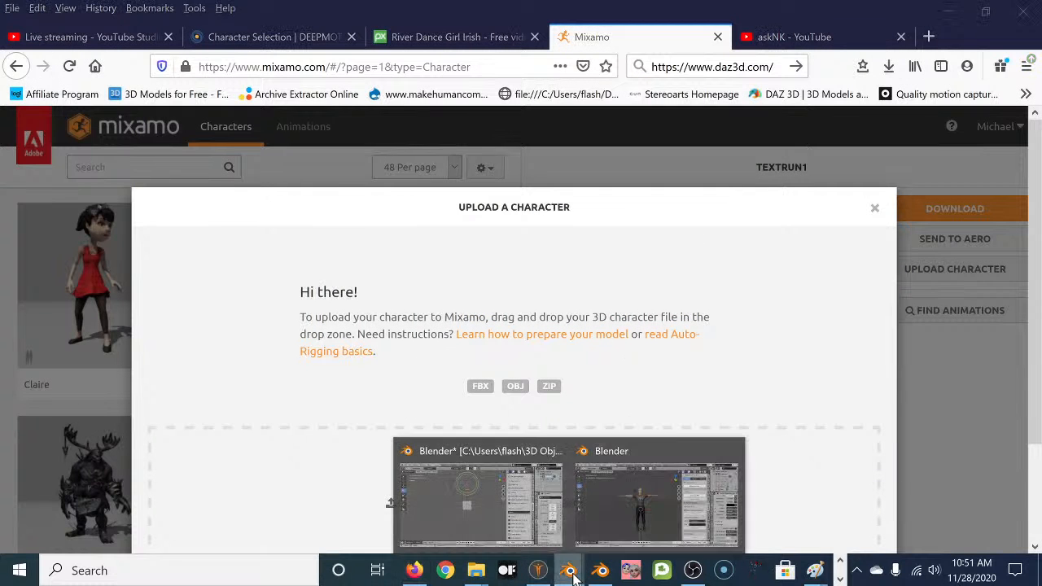
click(612, 516)
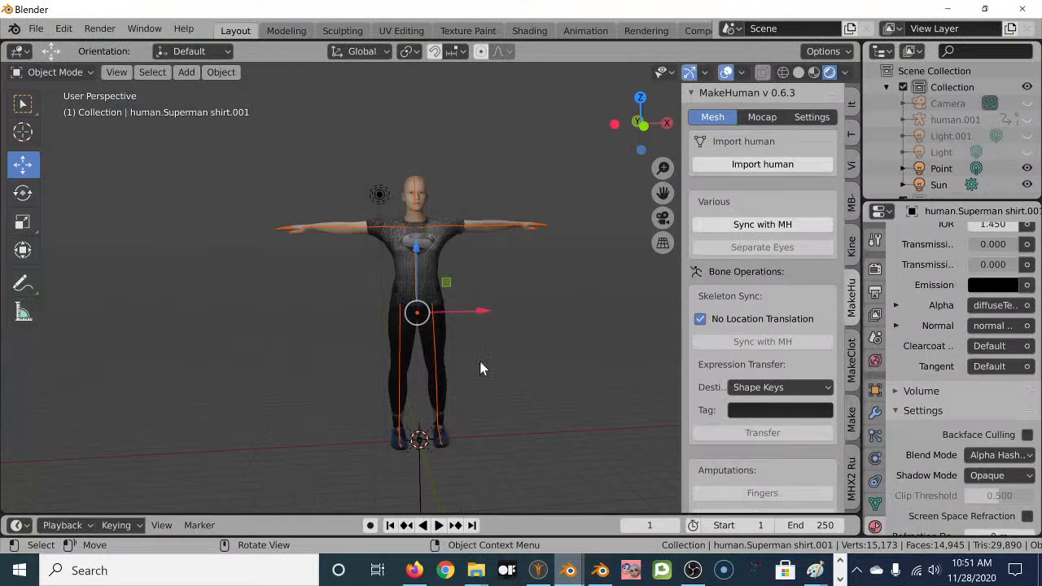
click(36, 28)
mouse_move(56, 46)
click(244, 46)
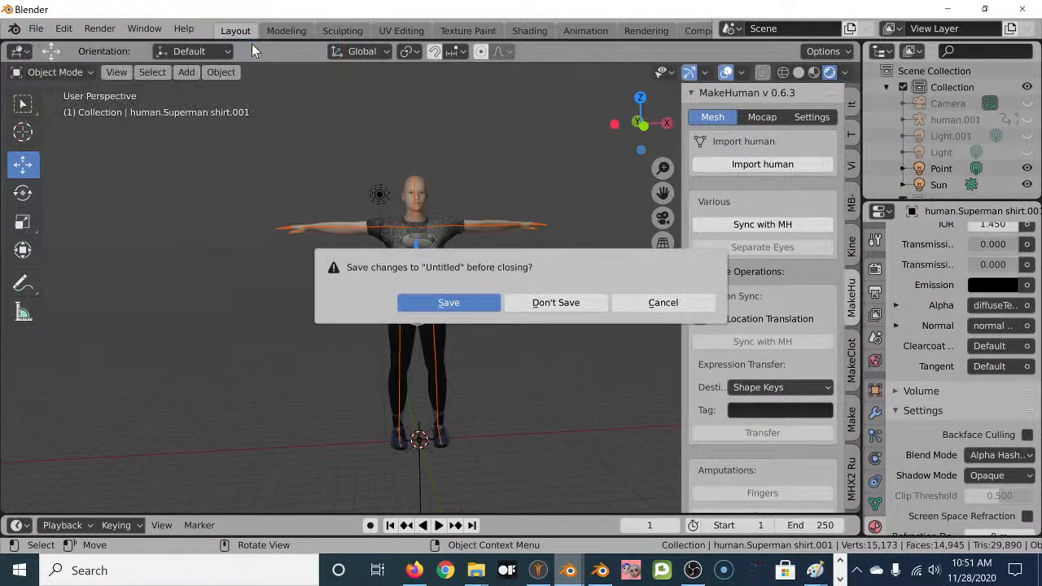
click(565, 299)
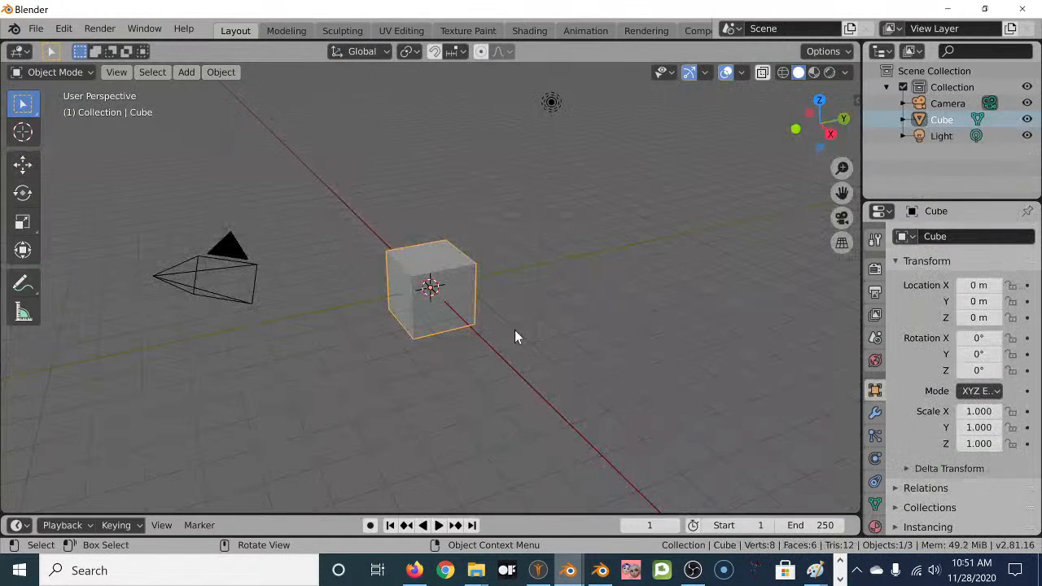
key(Delete)
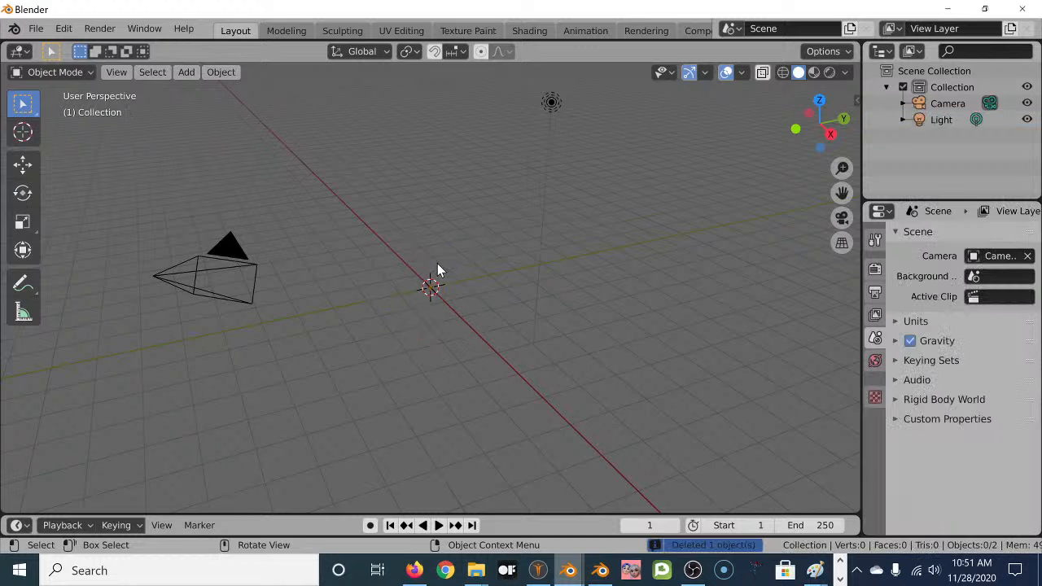
middle_drag(453, 275, 437, 253)
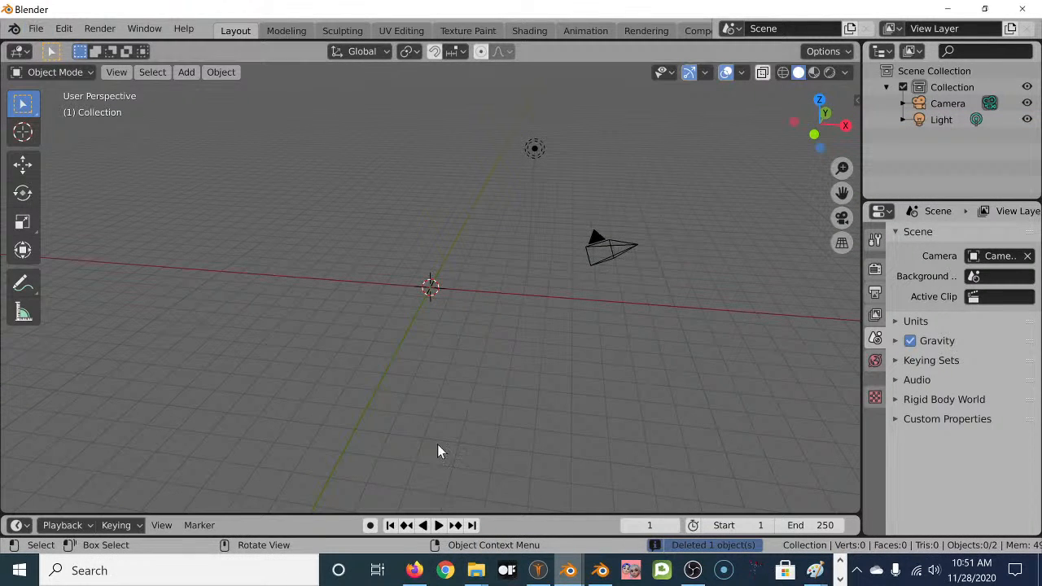
click(857, 102)
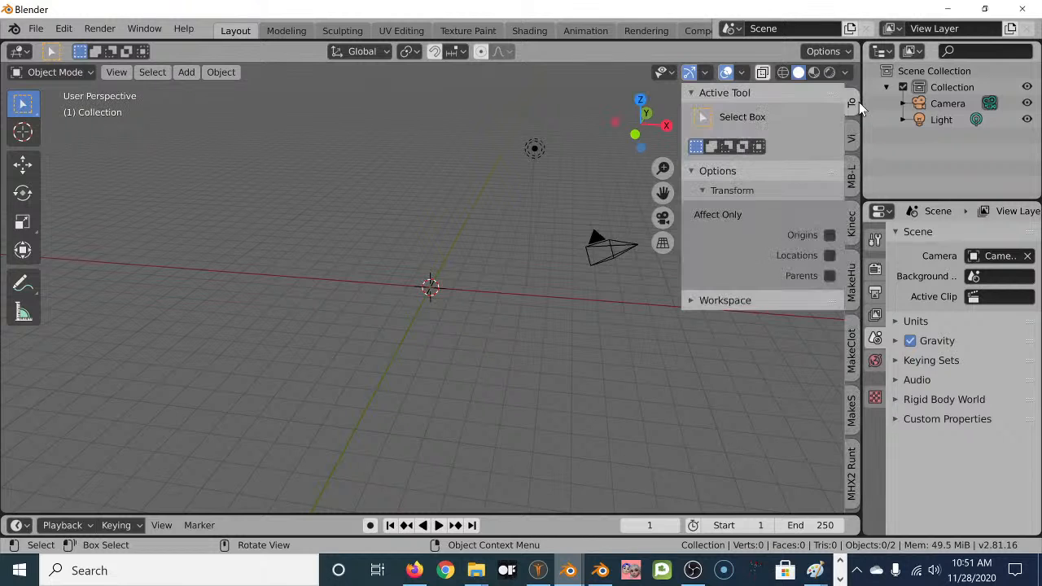
In the sidebar's MakeHuman tab, review Settings, then import the human from the Mesh tab.
click(852, 277)
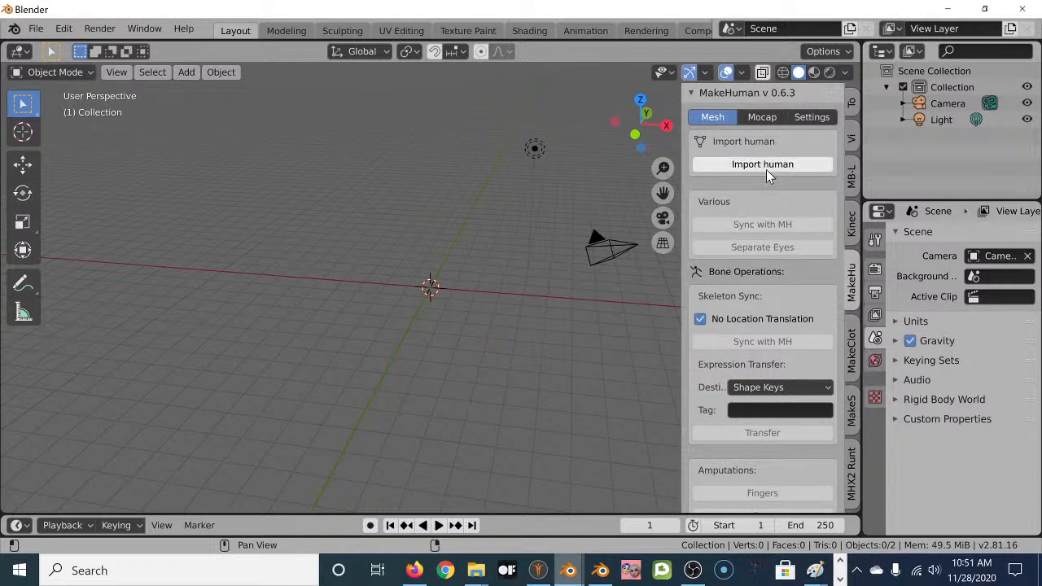
click(810, 118)
scroll(784, 391, down, 7)
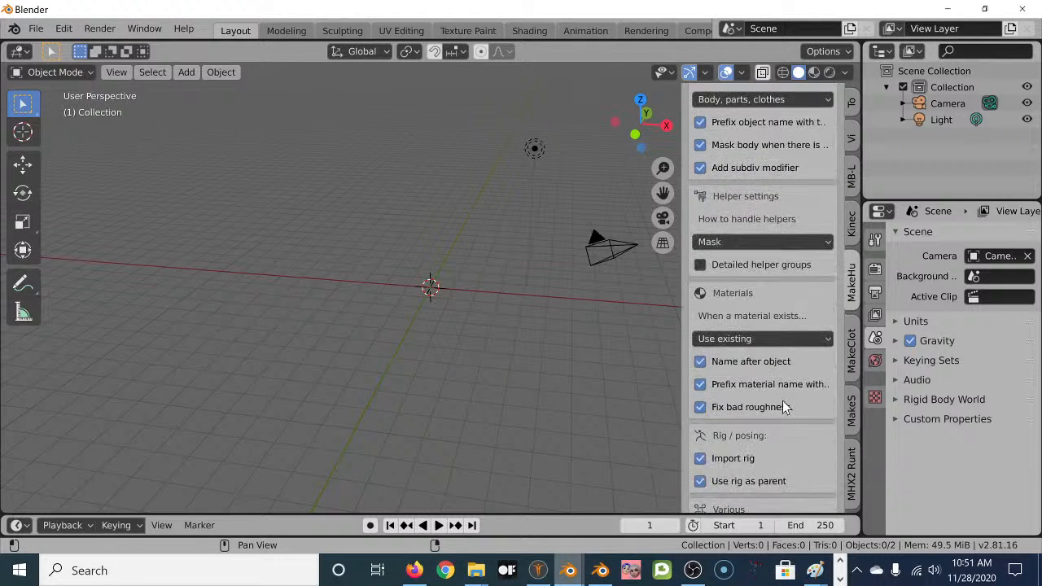
scroll(711, 389, down, 5)
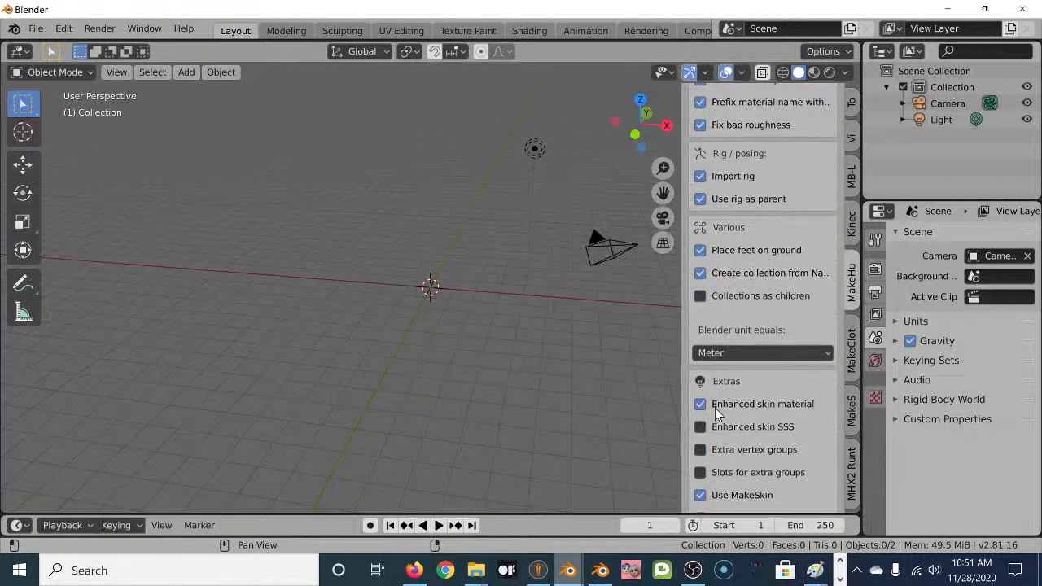
scroll(758, 330, up, 8)
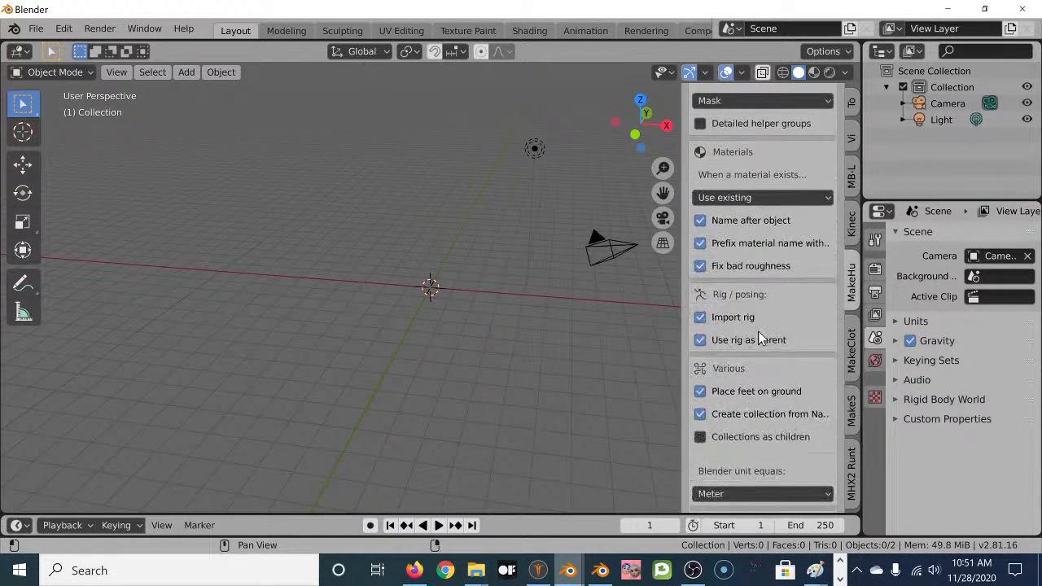
scroll(764, 324, up, 5)
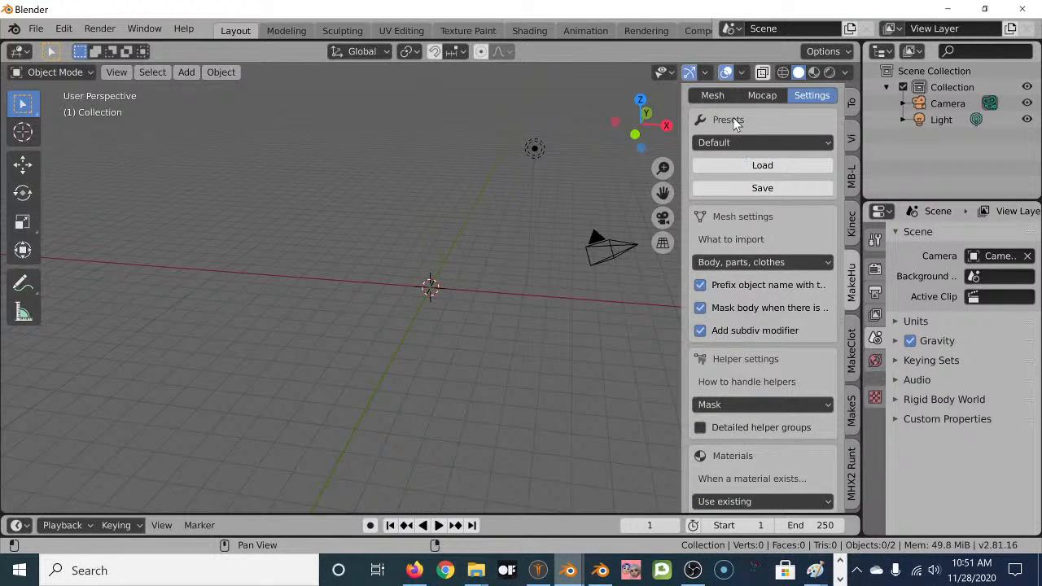
click(722, 95)
click(770, 143)
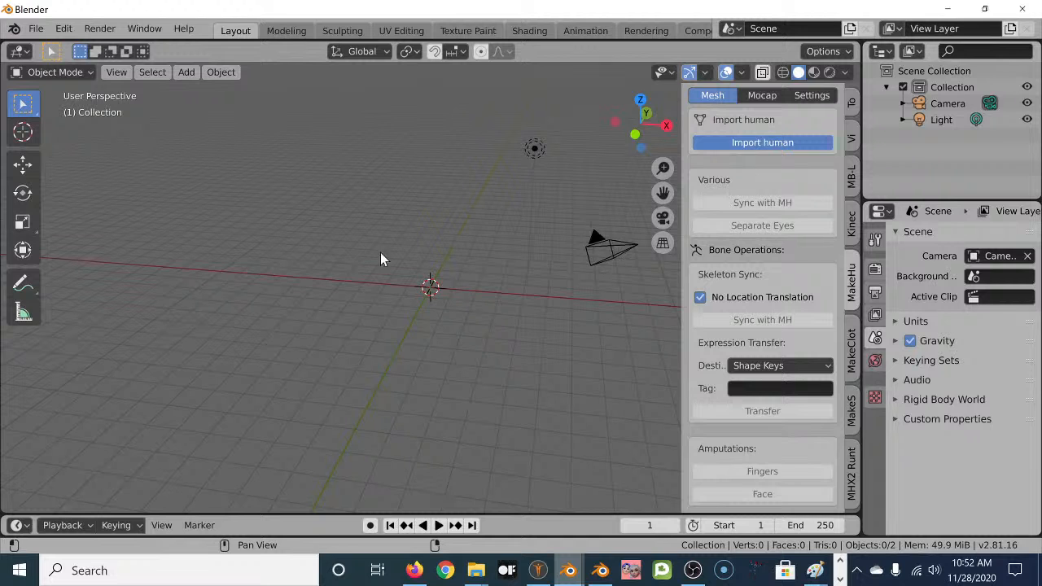
middle_drag(498, 243, 518, 316)
scroll(534, 355, up, 2)
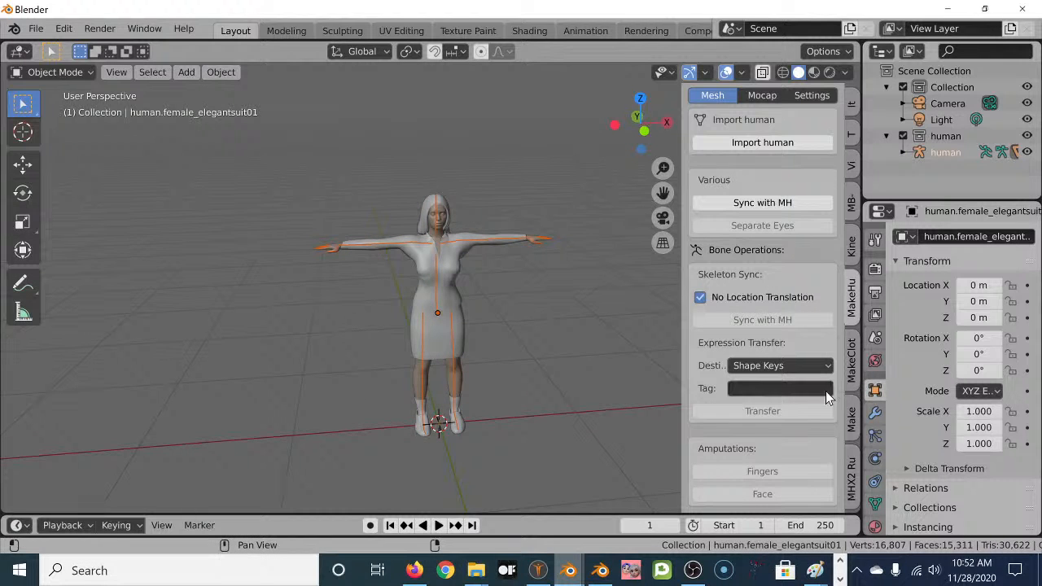
Set the MakeHuman add-on's Blender unit to Decimeter.
click(811, 96)
scroll(810, 280, down, 6)
scroll(771, 407, down, 4)
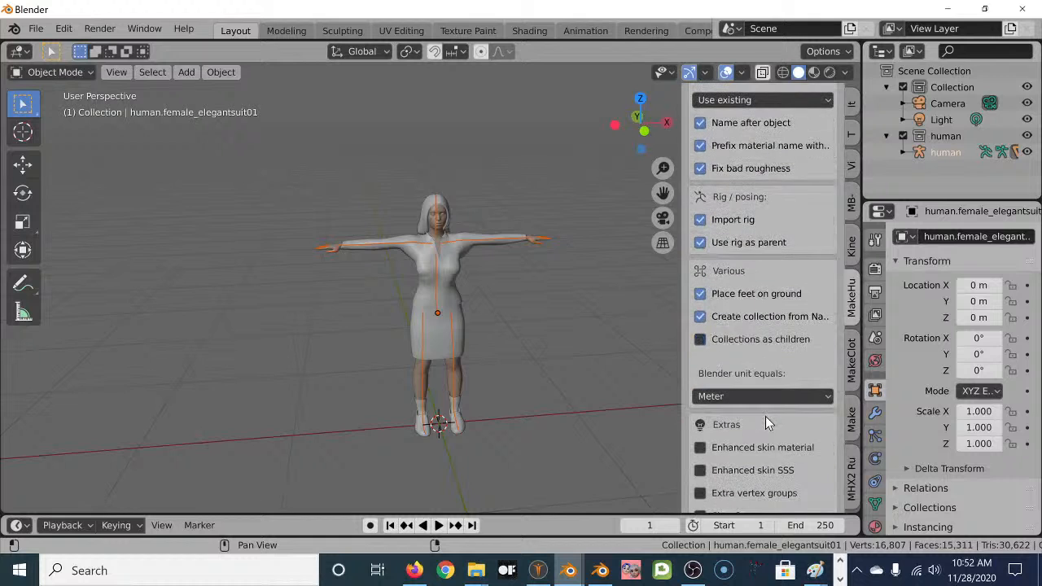
click(747, 397)
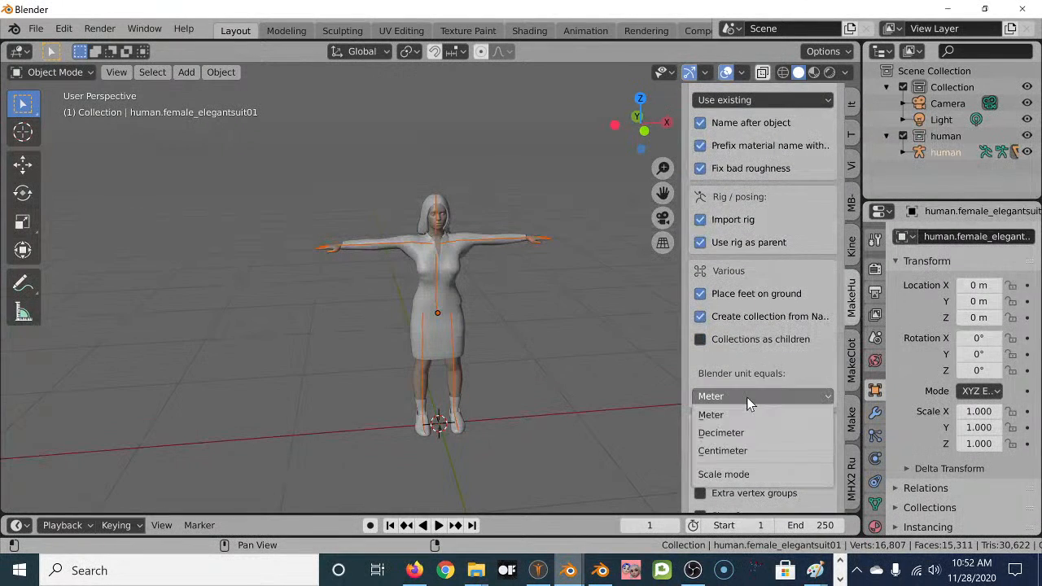
click(721, 433)
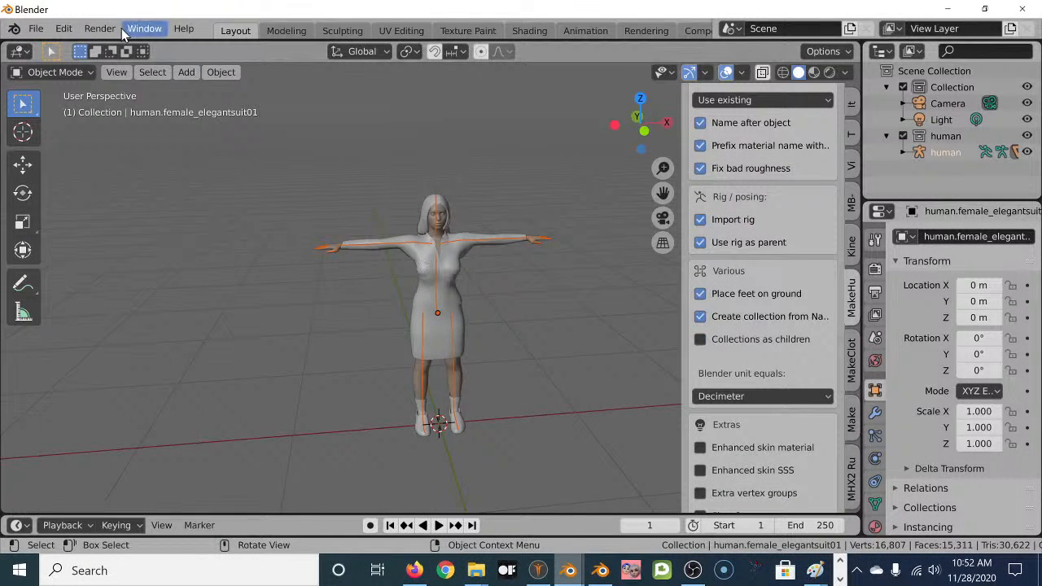
Undo three times from the Edit menu until the imported human is removed.
click(64, 28)
click(82, 47)
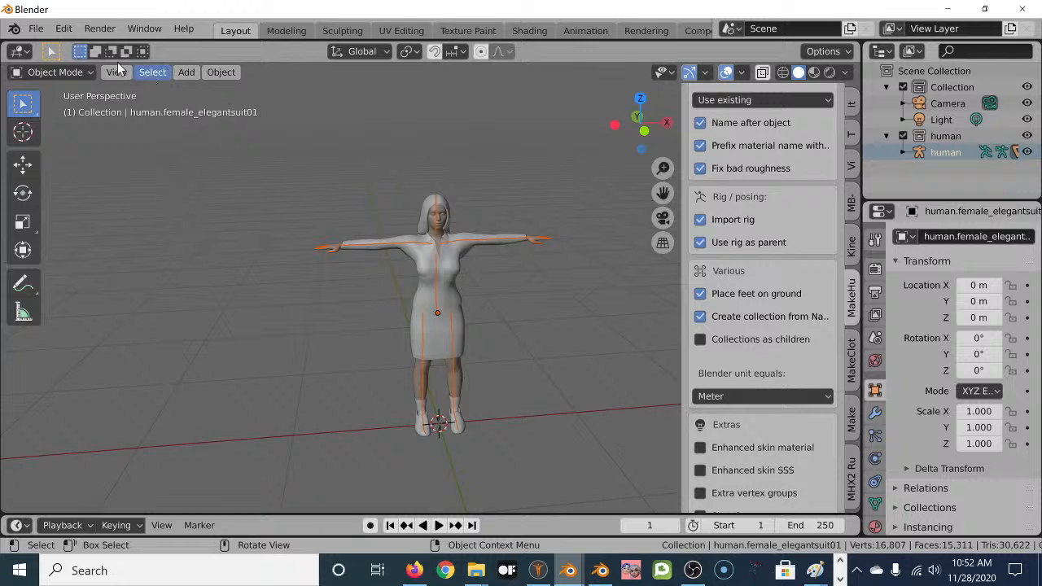
click(64, 29)
click(77, 47)
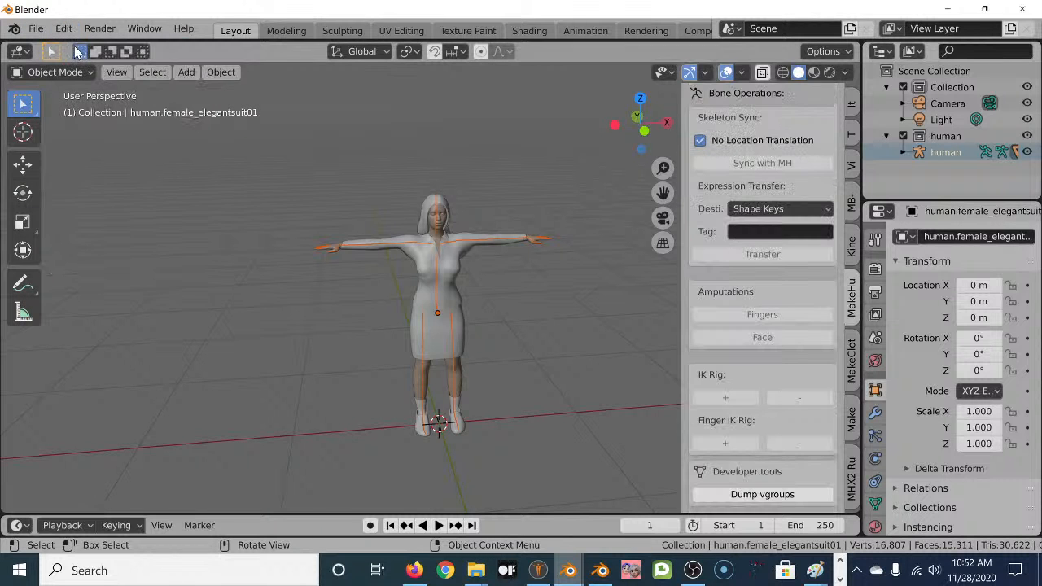
click(63, 28)
click(82, 46)
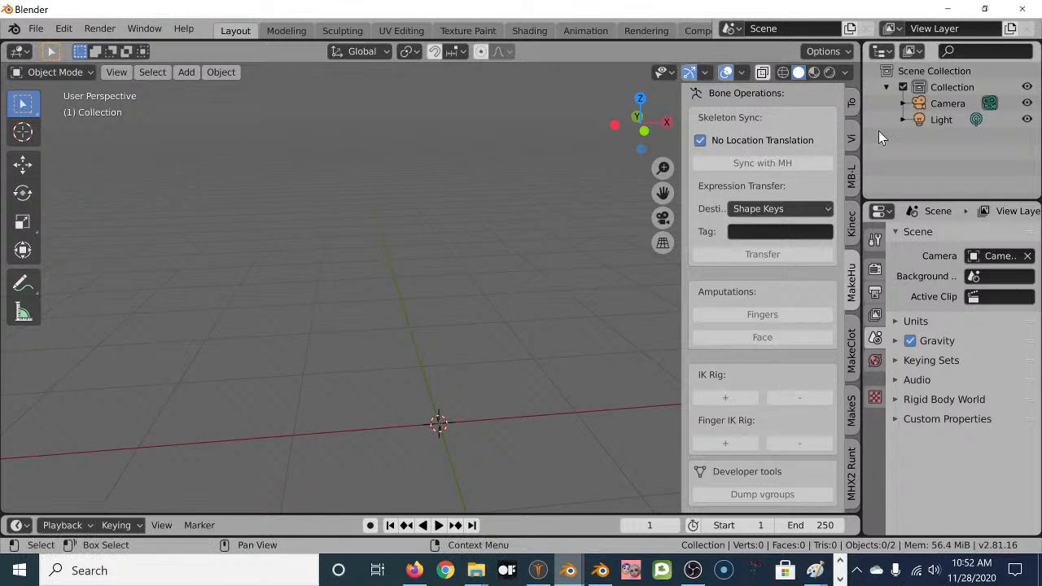
Re-apply Blender unit equals Decimeter in MakeHuman Settings and return to the Mesh tab.
scroll(828, 101, up, 5)
click(827, 115)
scroll(781, 398, down, 8)
scroll(780, 399, down, 5)
click(767, 320)
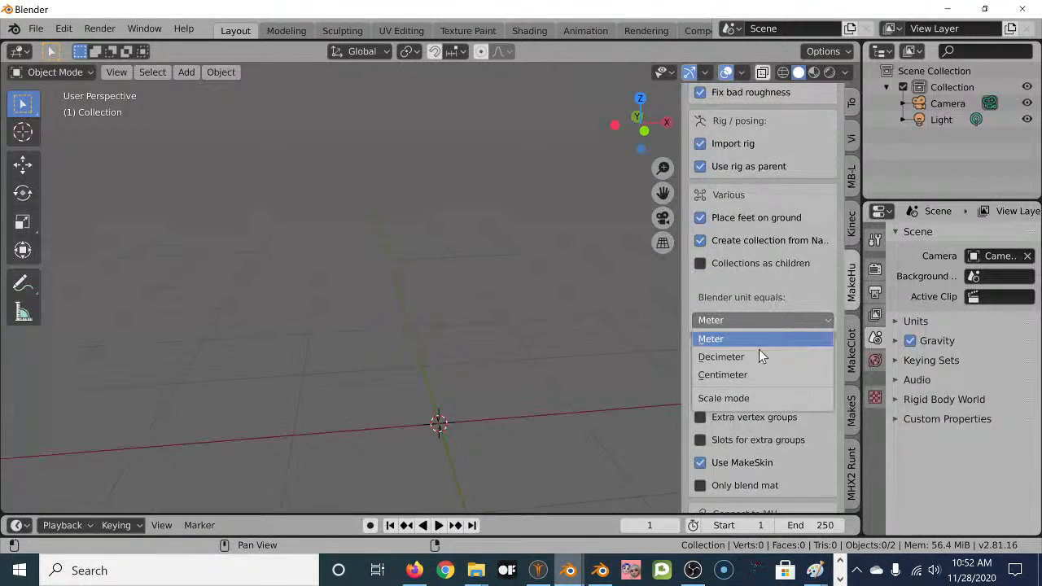
click(756, 355)
scroll(772, 208, up, 3)
scroll(769, 203, up, 15)
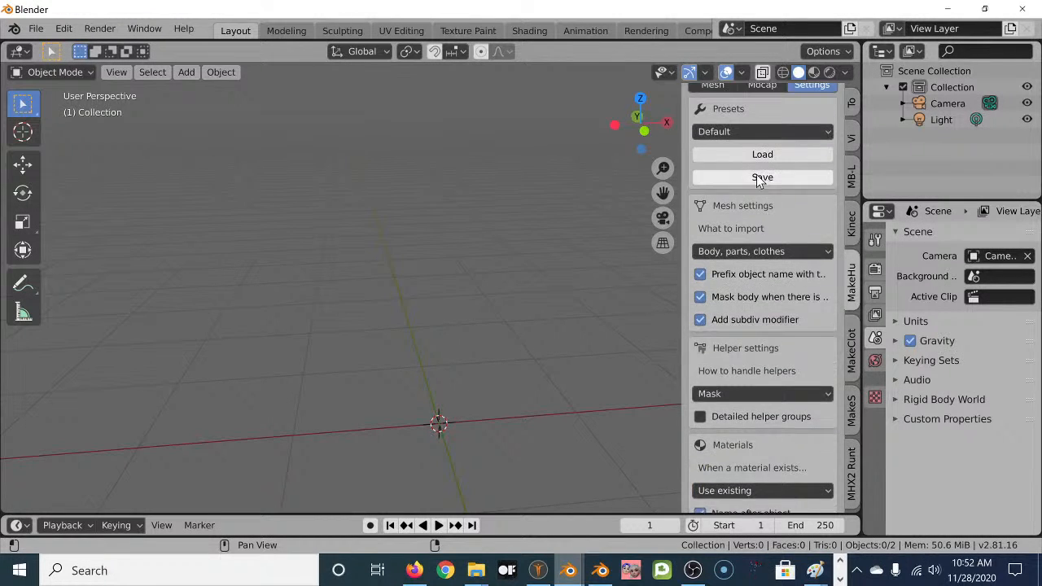
scroll(759, 180, up, 4)
click(706, 119)
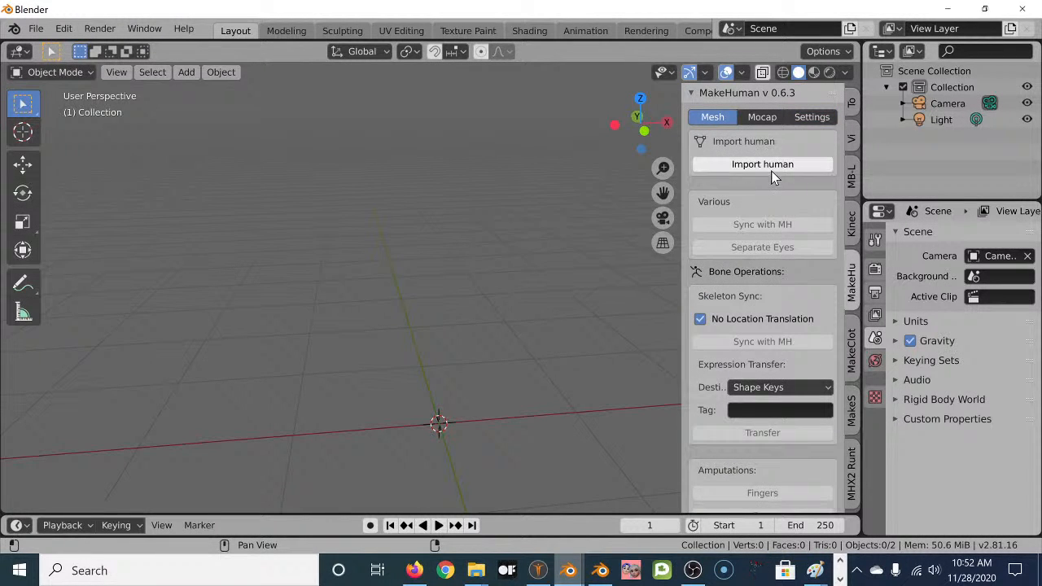
Re-import the human at Decimeter scale and view her in Material Preview shading.
click(771, 166)
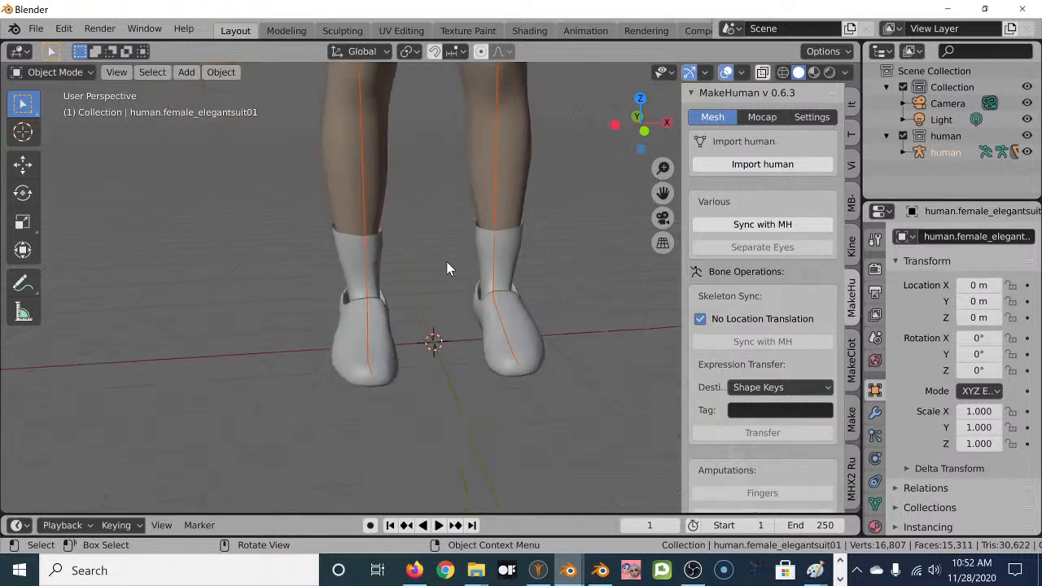
scroll(446, 267, down, 6)
scroll(436, 326, up, 7)
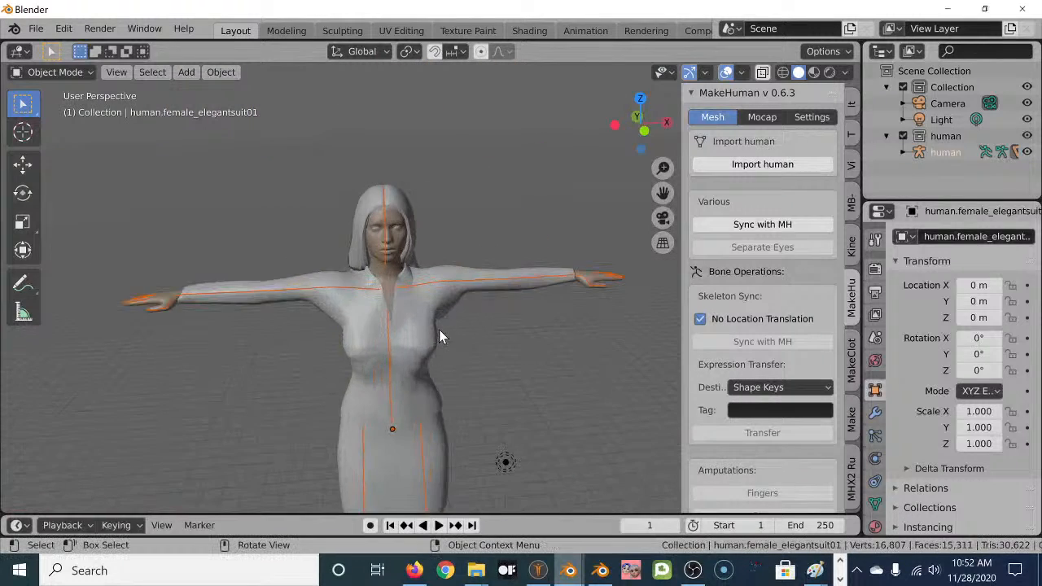
middle_drag(457, 332, 484, 325)
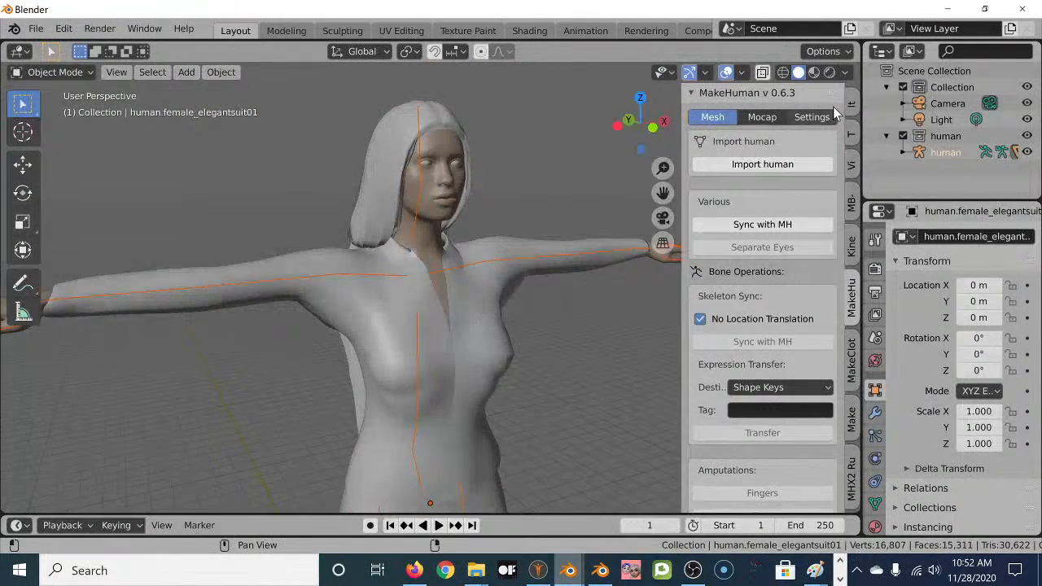
click(811, 78)
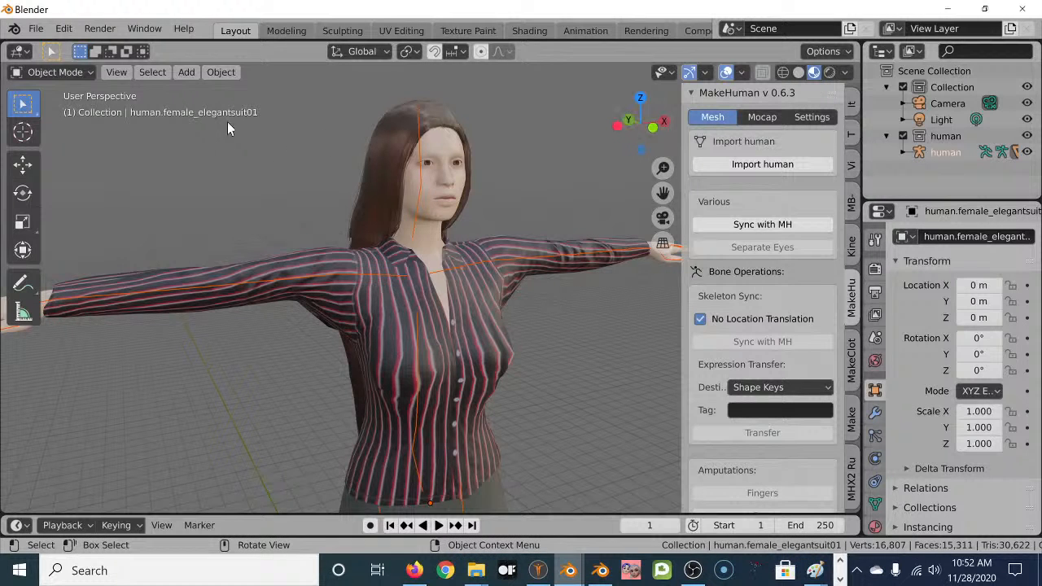
click(36, 28)
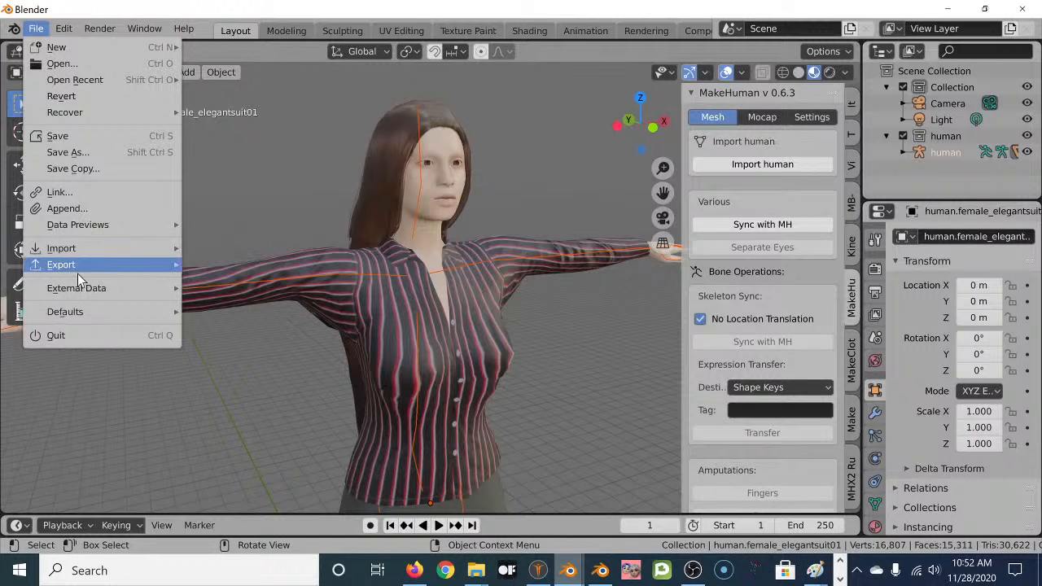
Export the Blender scene as Tabi.fbx into the Animation Tests folder.
mouse_move(92, 272)
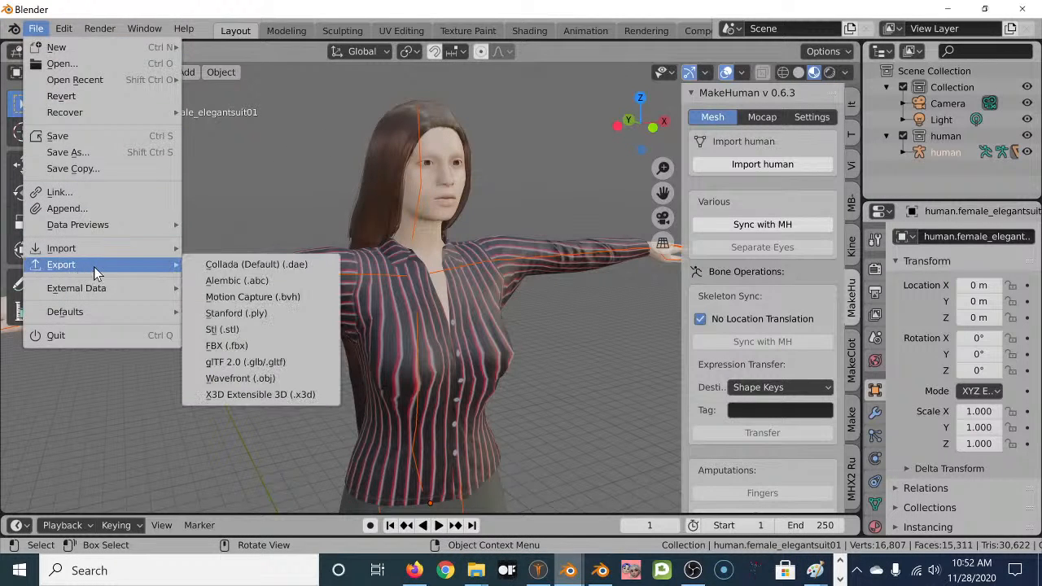
click(247, 348)
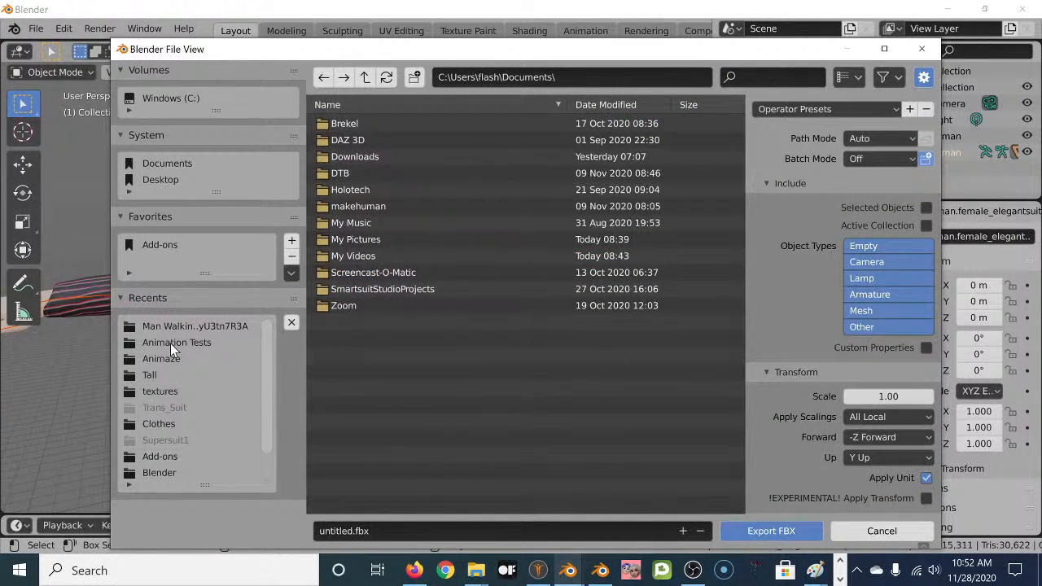
click(348, 531)
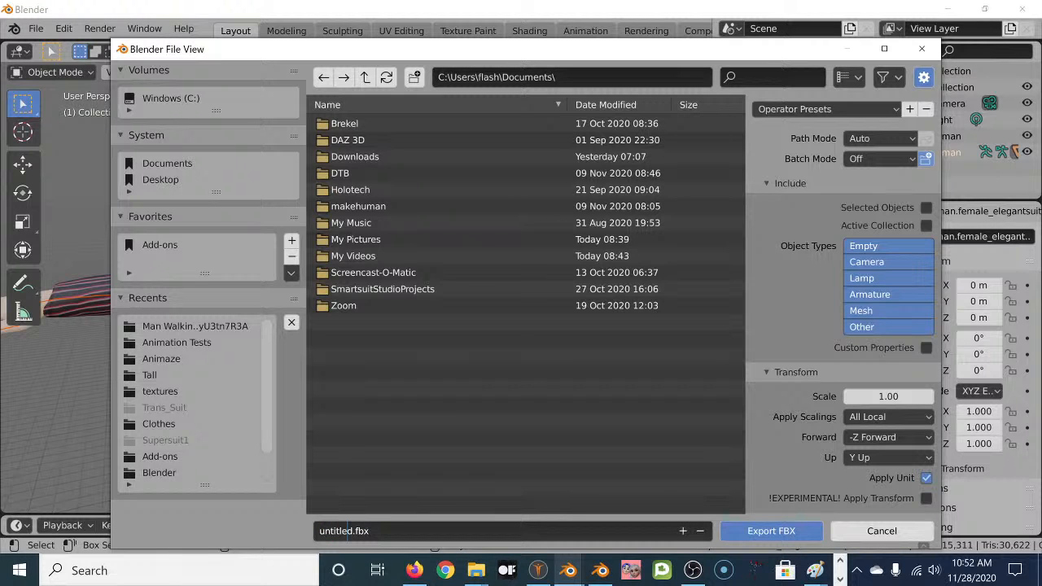
double_click(347, 531)
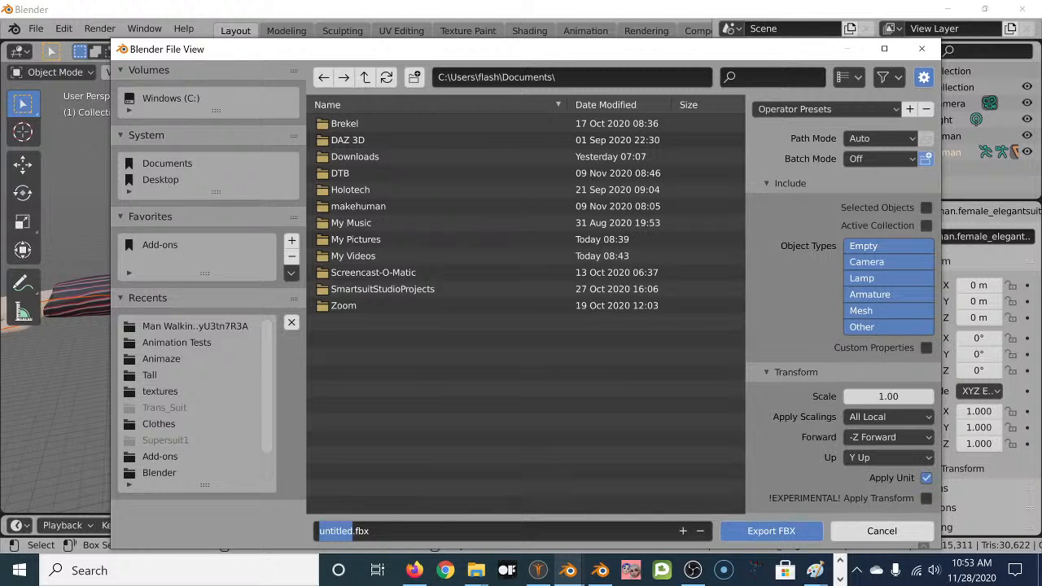
text(tA)
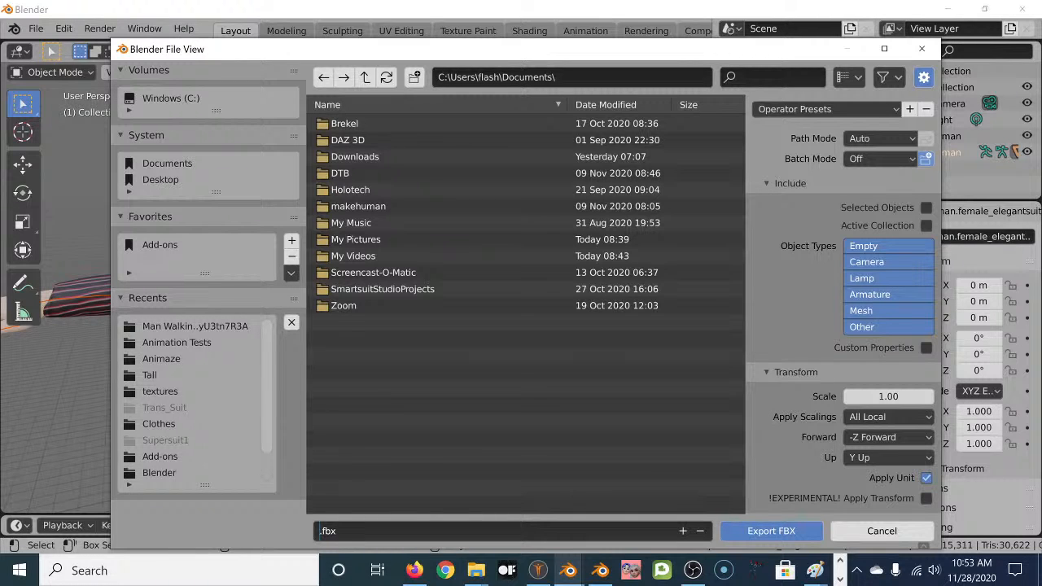
text(bi)
click(185, 342)
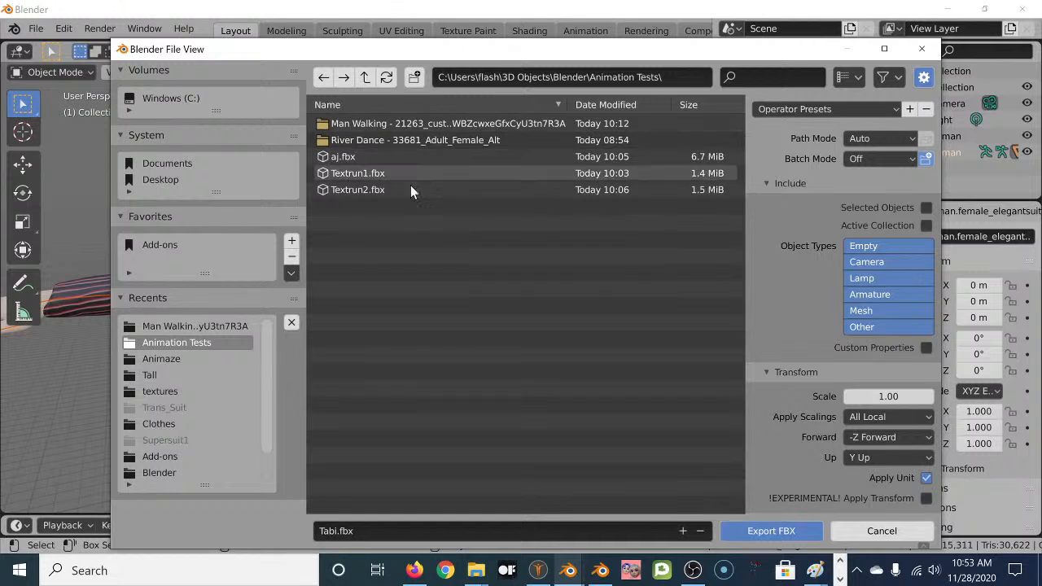
click(774, 531)
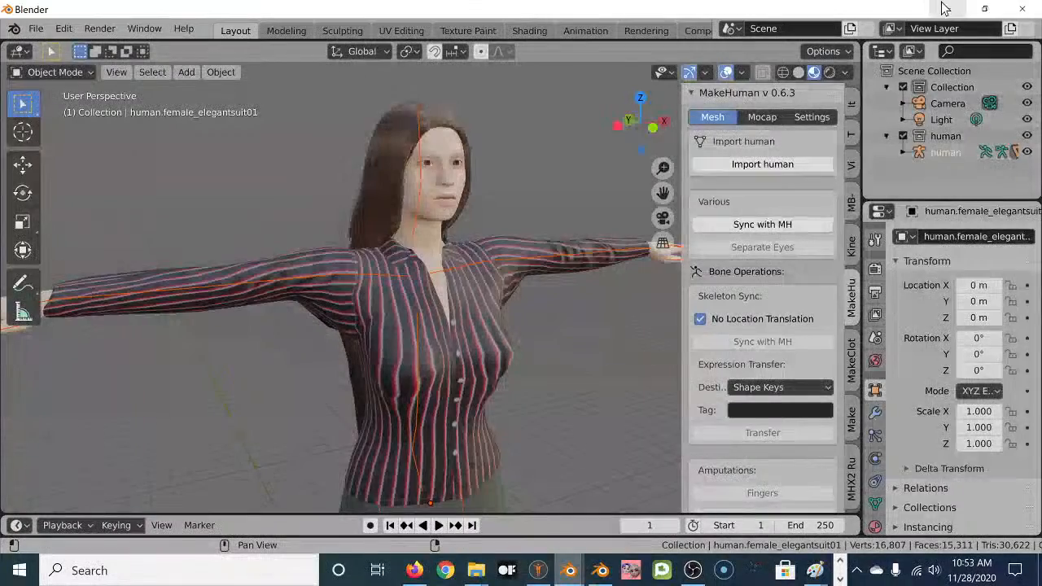
Minimize Blender and upload the Tabi file to Mixamo's Upload a Character dialog.
click(945, 9)
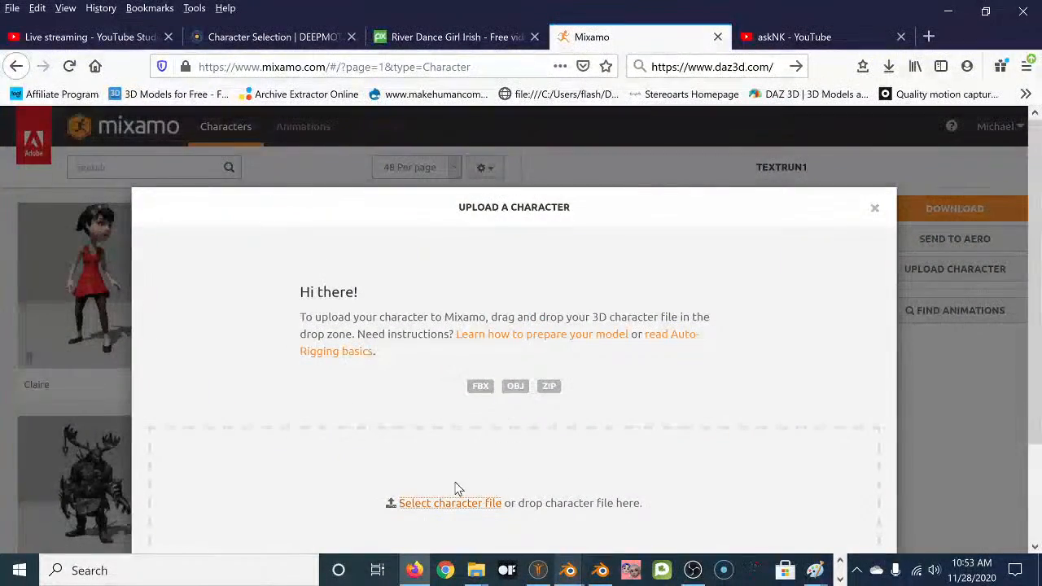
click(451, 503)
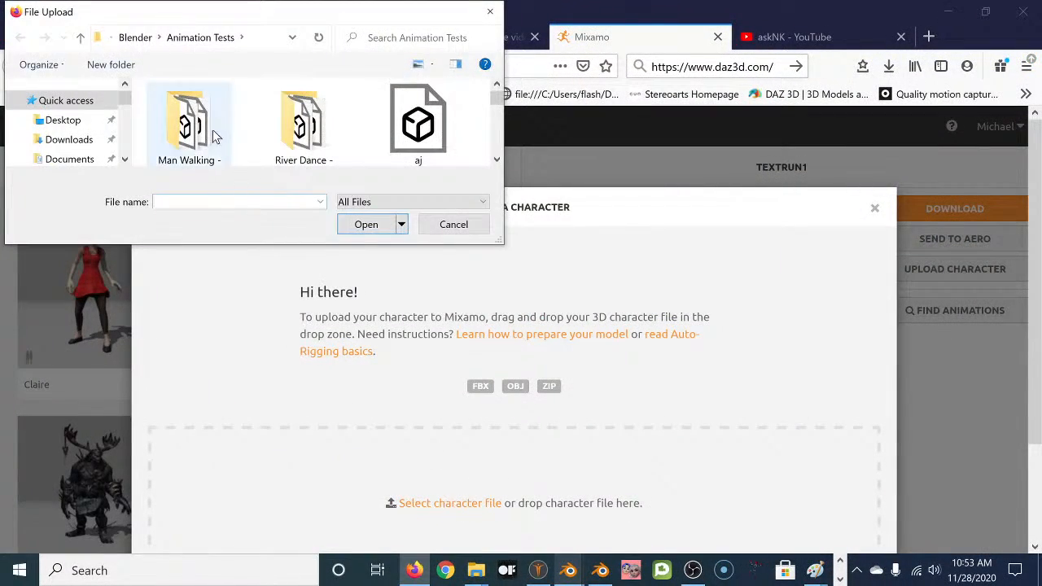
scroll(334, 124, down, 3)
scroll(338, 129, down, 2)
scroll(338, 128, up, 3)
scroll(338, 129, down, 2)
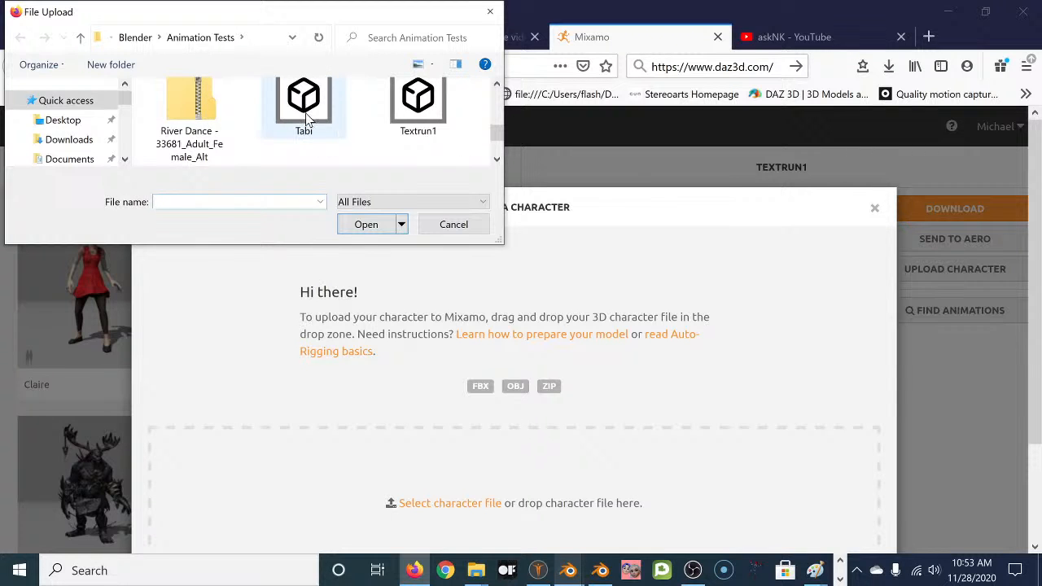
click(307, 119)
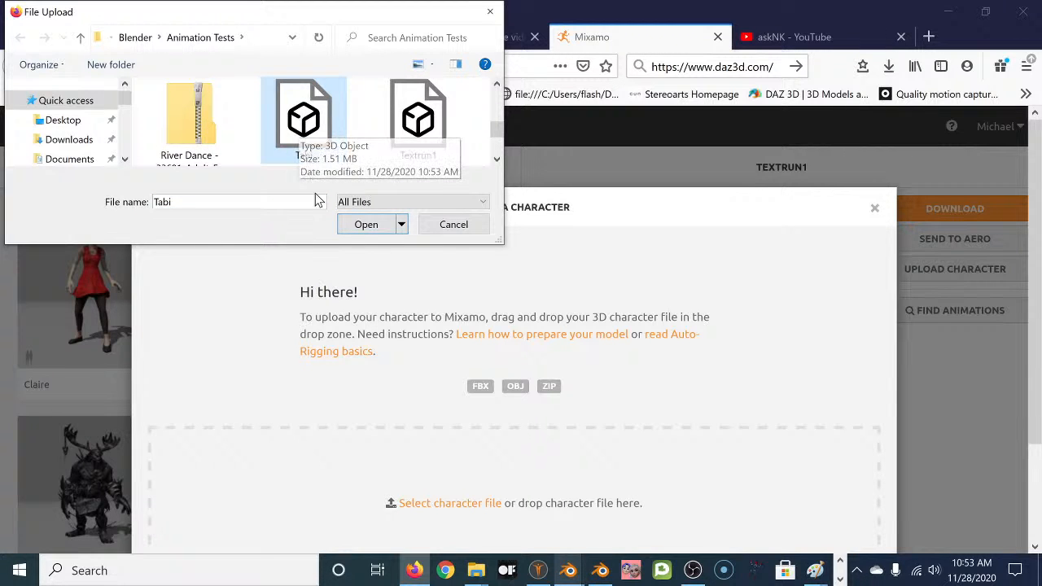
click(366, 226)
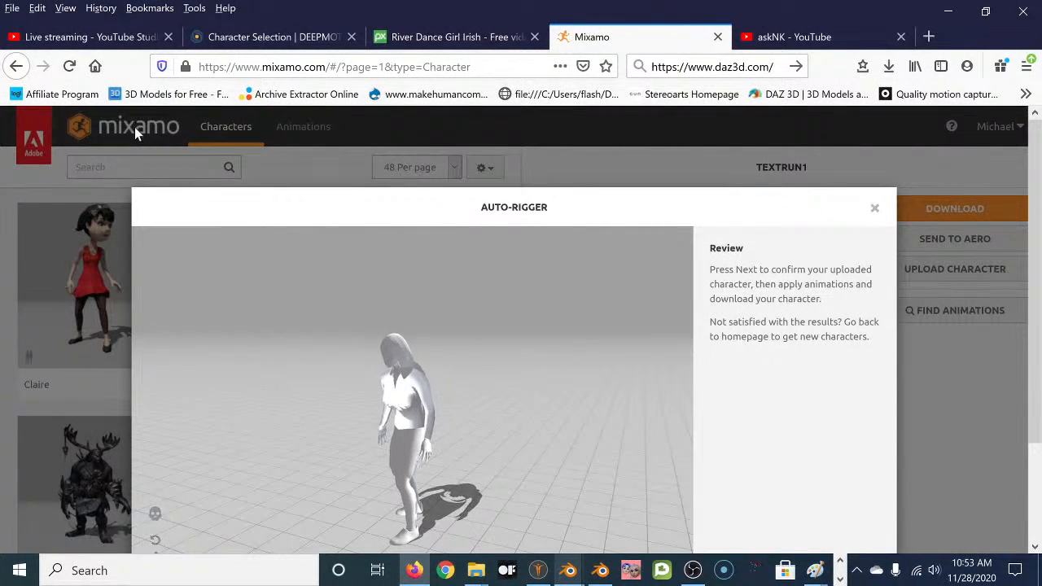
Accept the auto-rigger review and the upload confirmation so TABI becomes the current character.
scroll(695, 388, down, 3)
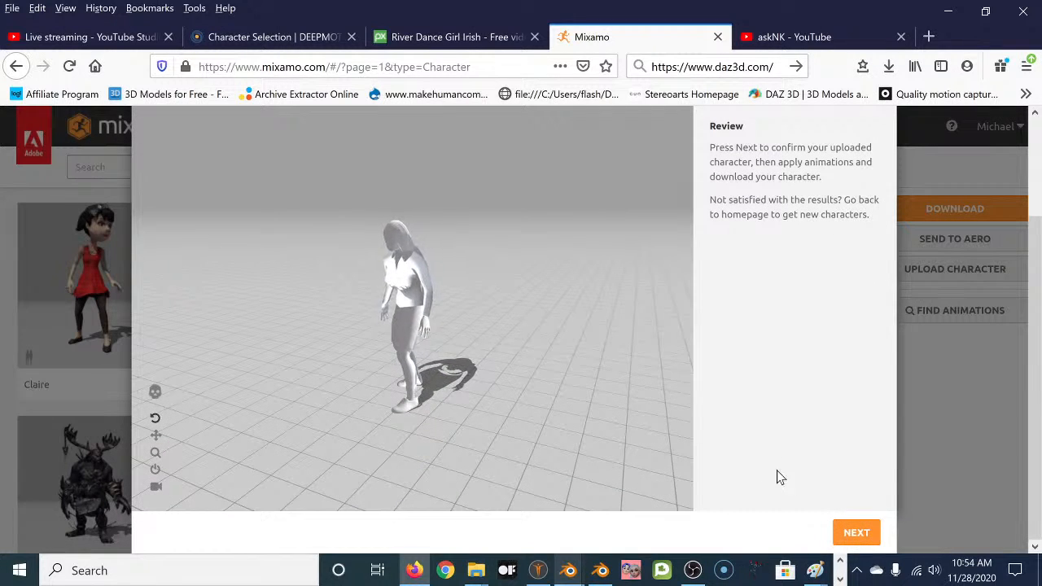
click(856, 533)
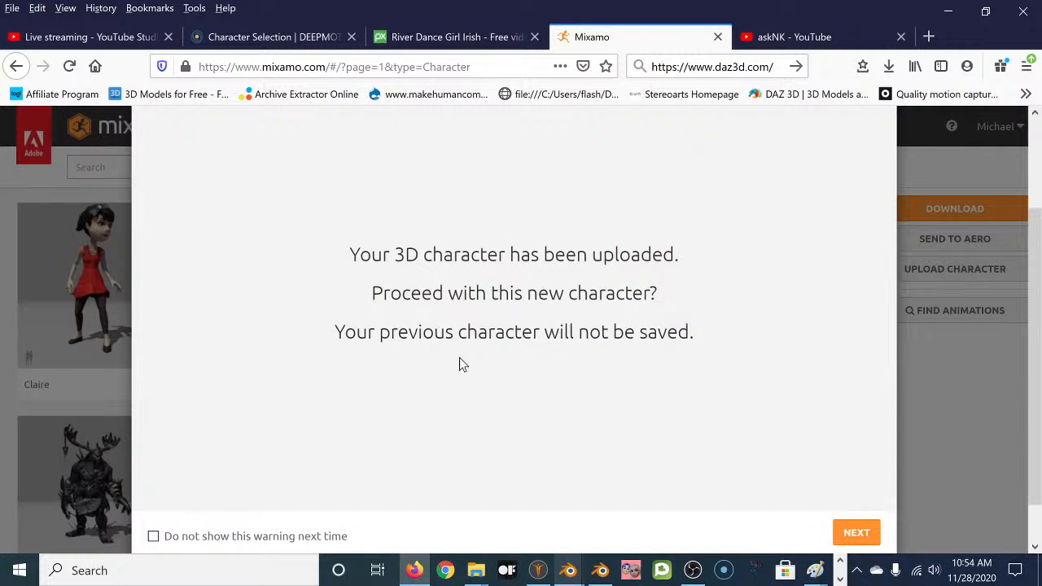
click(857, 533)
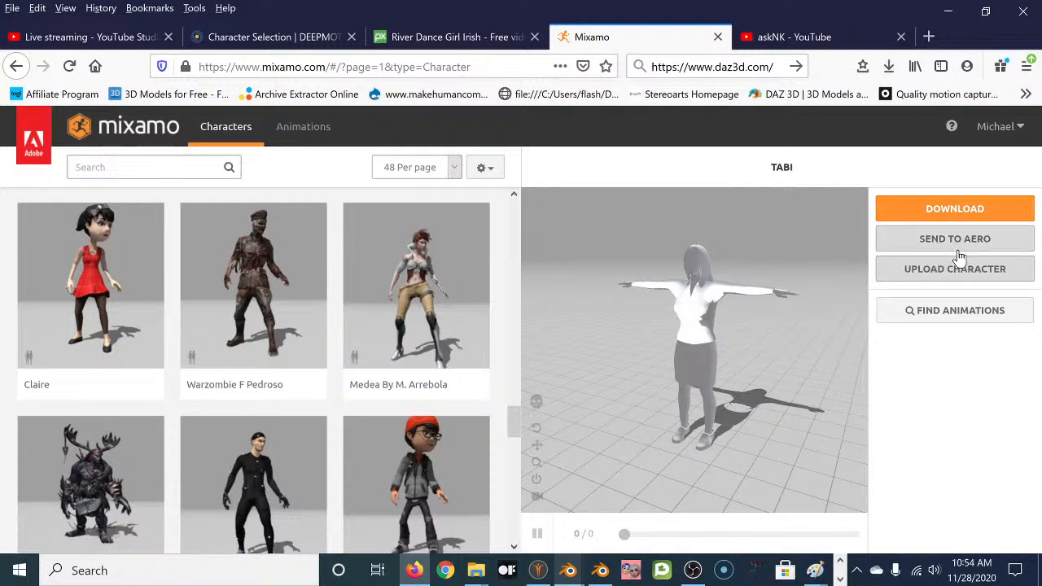
Download TABI as FBX in T-pose, save Tabi.fbx, and show Firefox's downloads list.
click(969, 210)
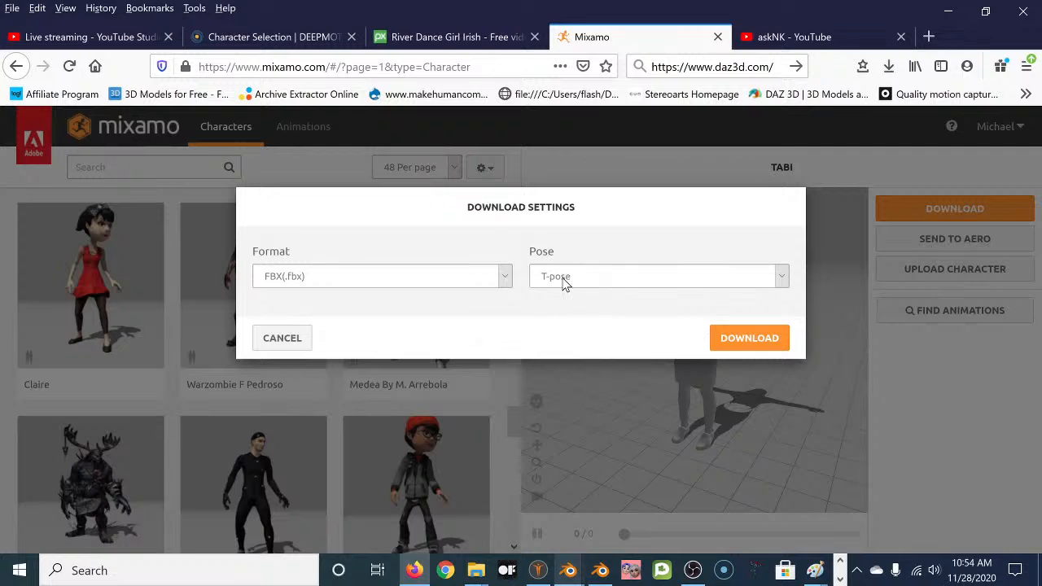
click(754, 340)
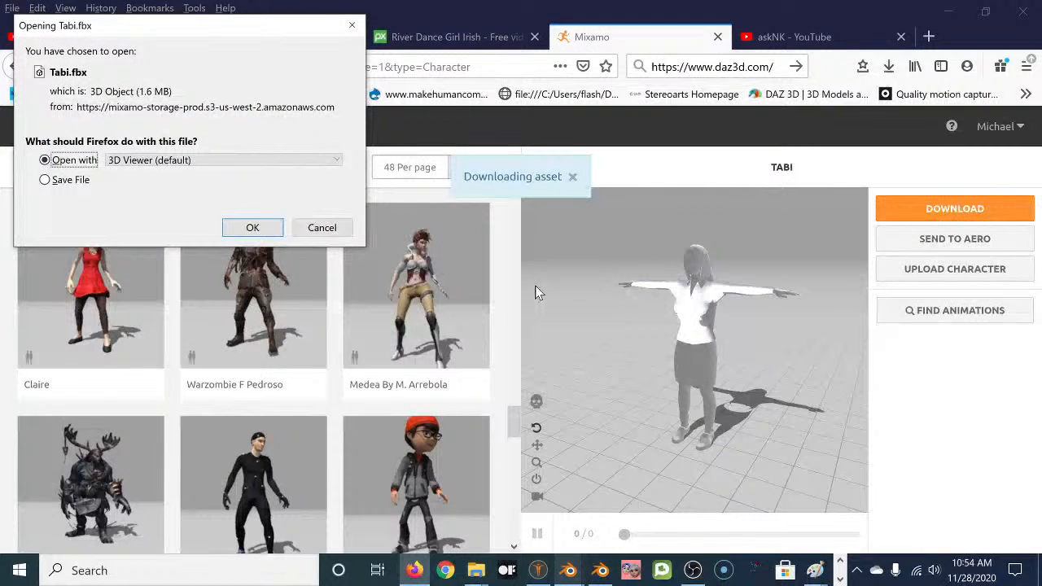
click(73, 180)
click(253, 229)
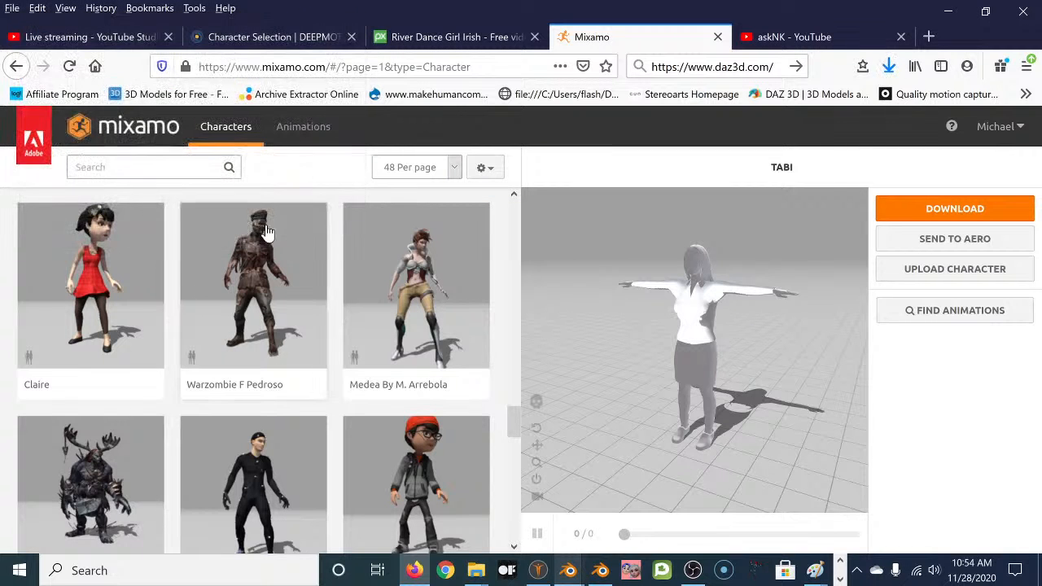
click(888, 67)
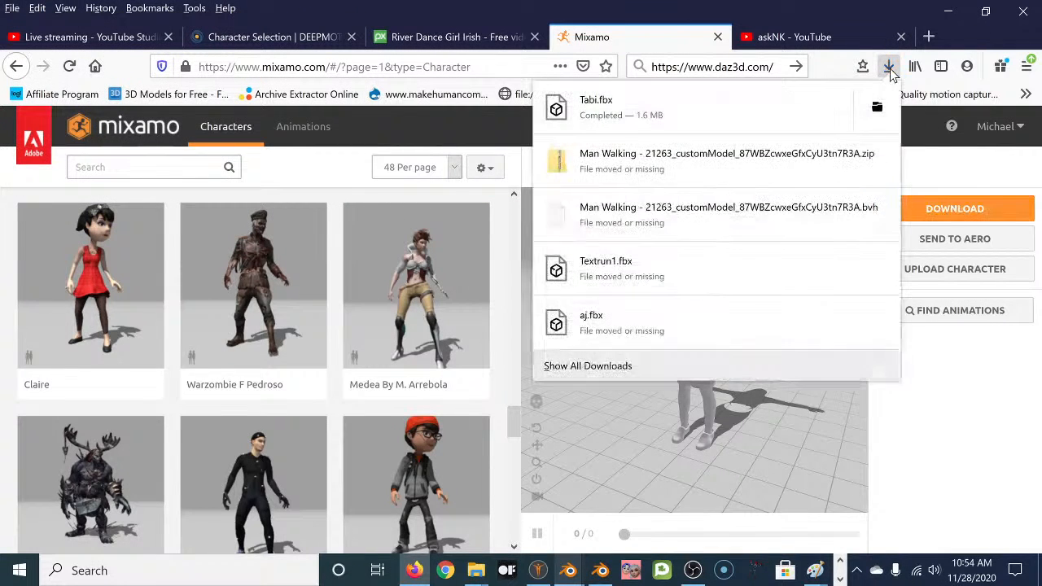
Cut Tabi.fbx from Downloads and browse to 3D Objects > Blender > Animation Tests.
click(877, 106)
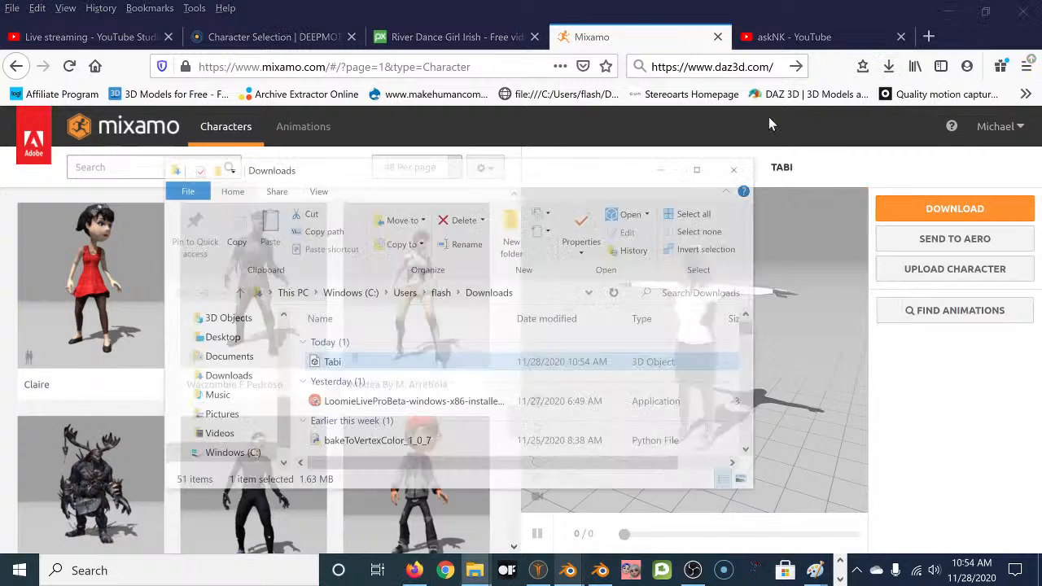
right_click(376, 359)
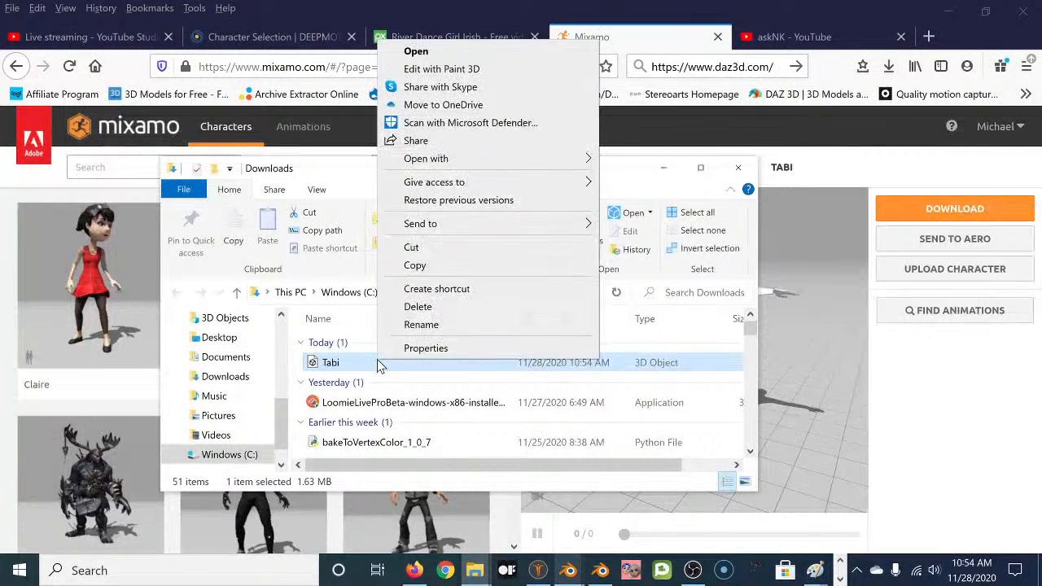
click(429, 248)
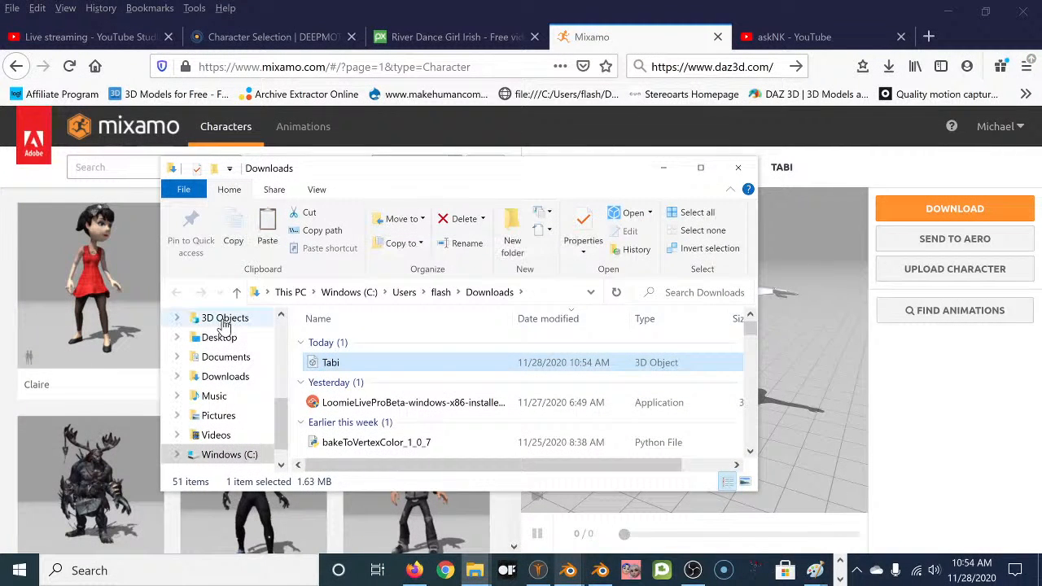
click(213, 317)
scroll(519, 388, down, 2)
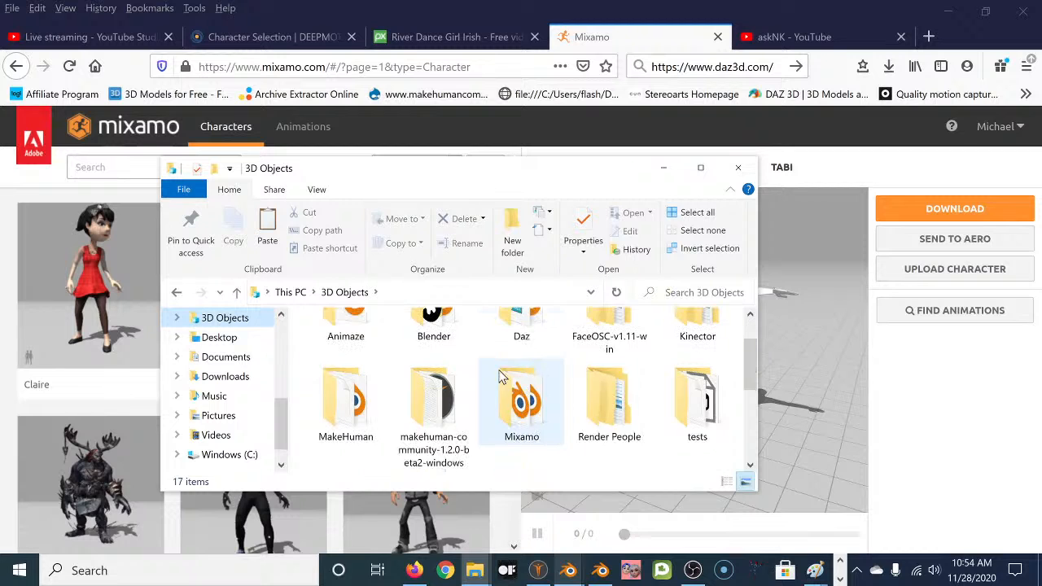
scroll(489, 375, up, 2)
click(456, 371)
double_click(454, 371)
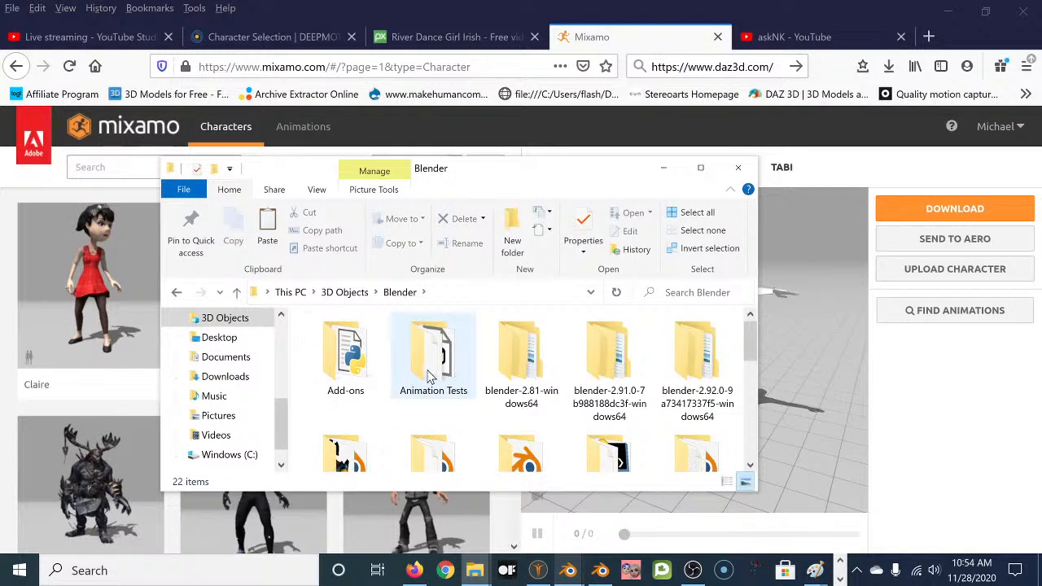
double_click(433, 370)
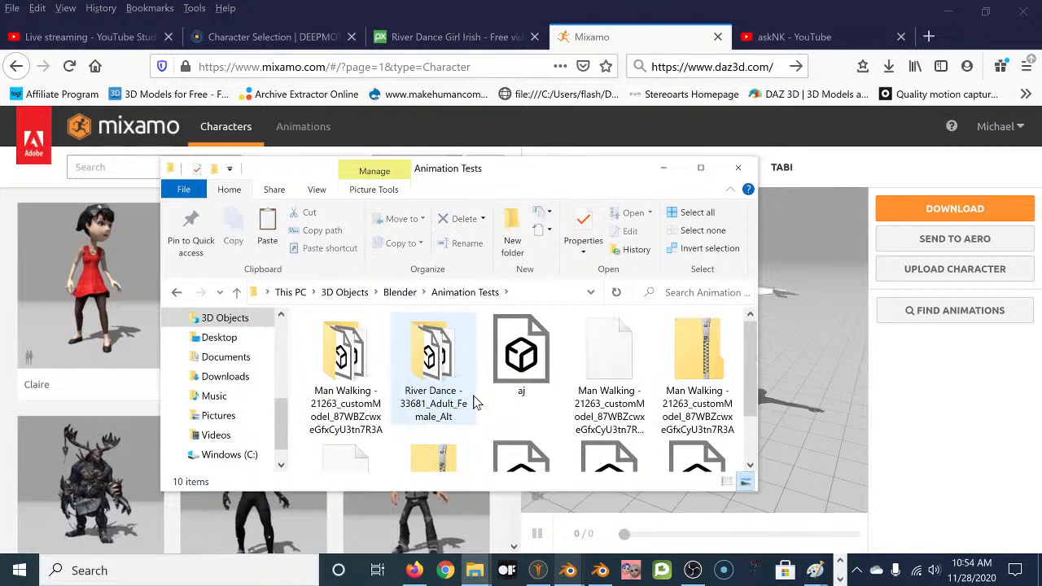
Dismiss the Animation Tests menu without pasting and return to the Downloads folder.
right_click(561, 422)
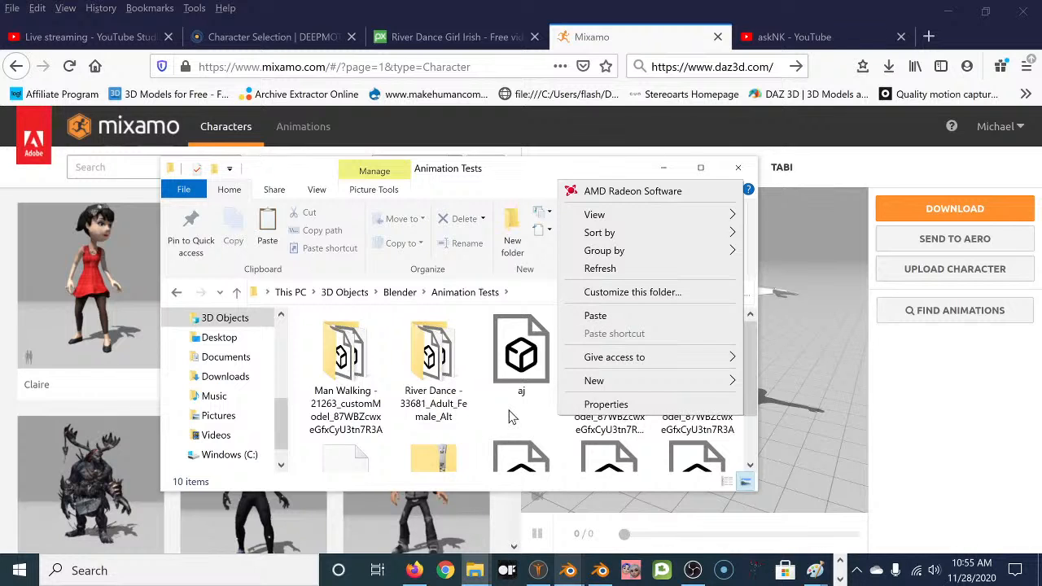
click(505, 415)
click(177, 293)
click(178, 293)
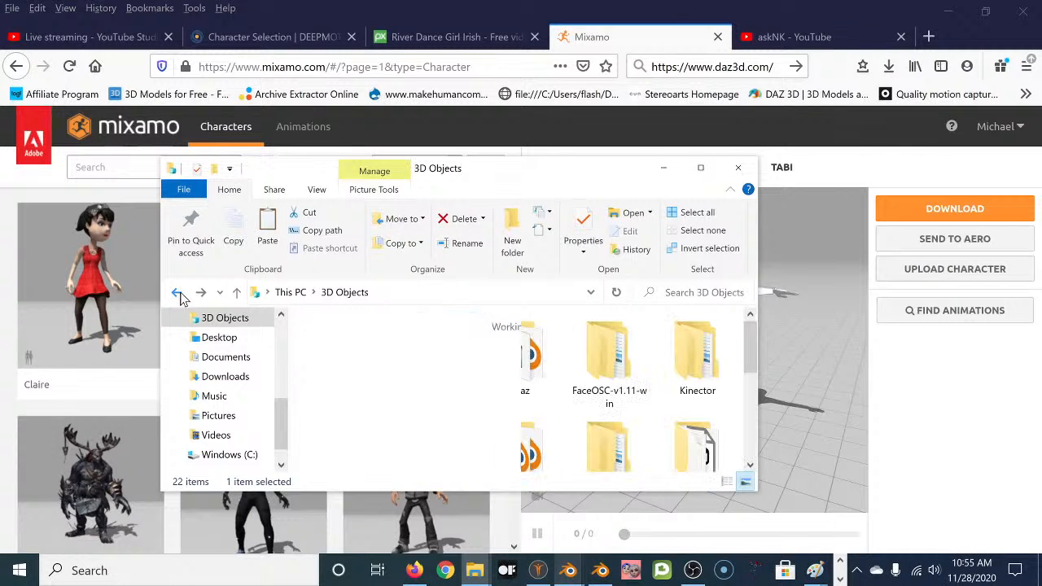
click(177, 293)
Rename the downloaded Tabi file to Tabi1.
right_click(336, 364)
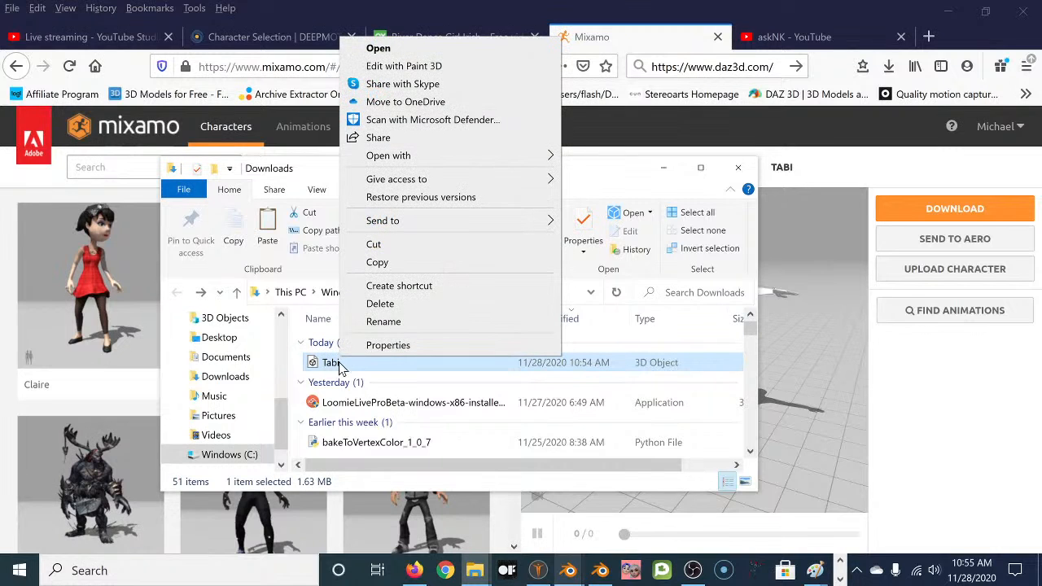
click(389, 322)
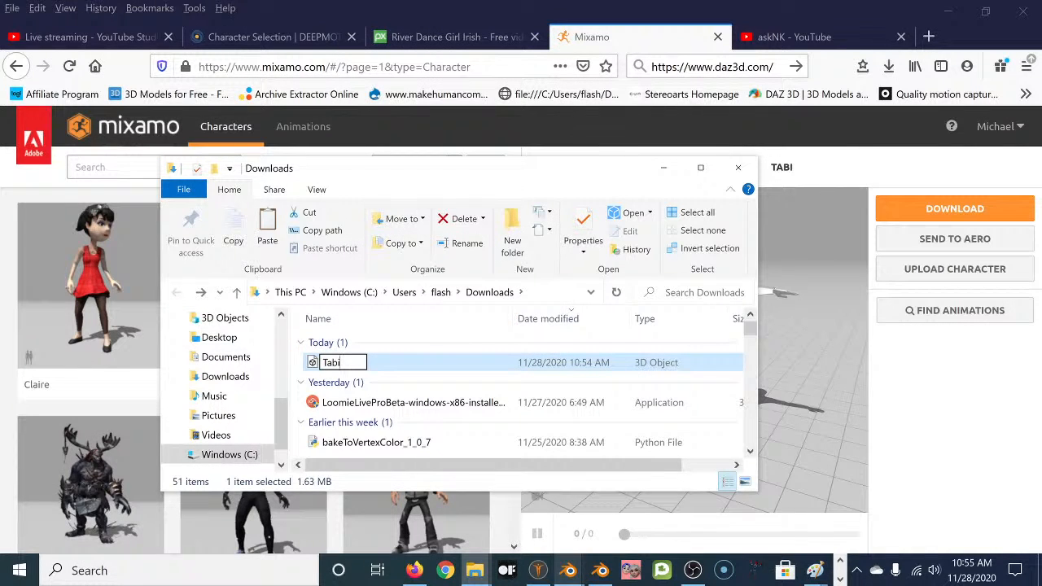
text(1)
key(Return)
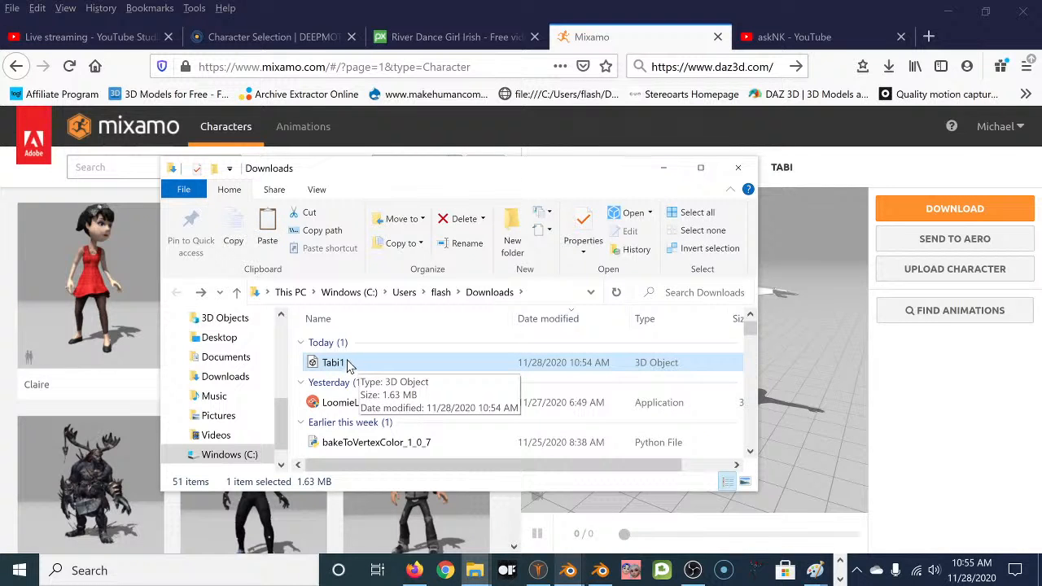
Cut Tabi1 and paste it into the Blender > Animation Tests folder.
right_click(342, 364)
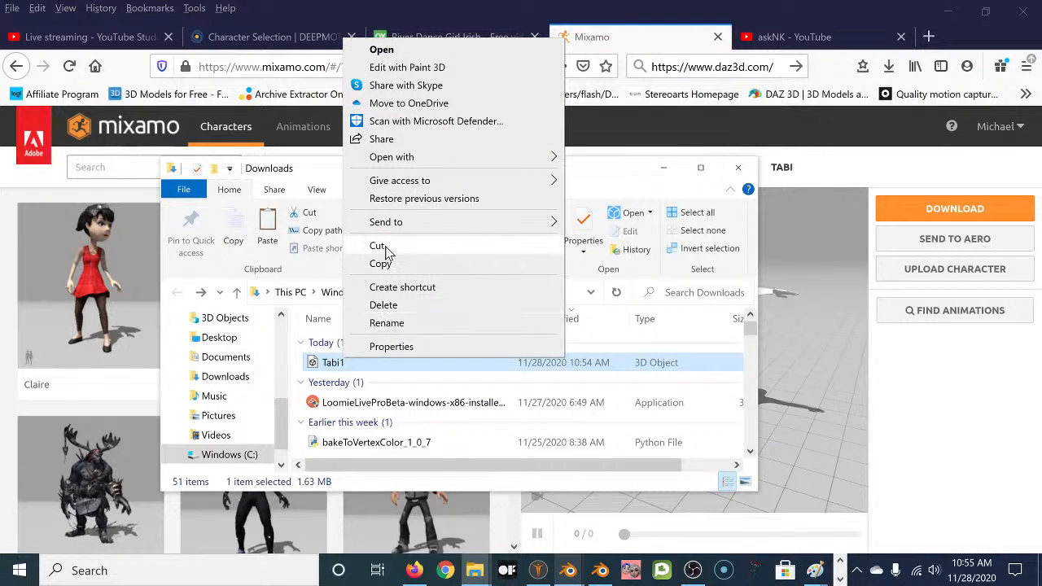
click(376, 250)
click(213, 319)
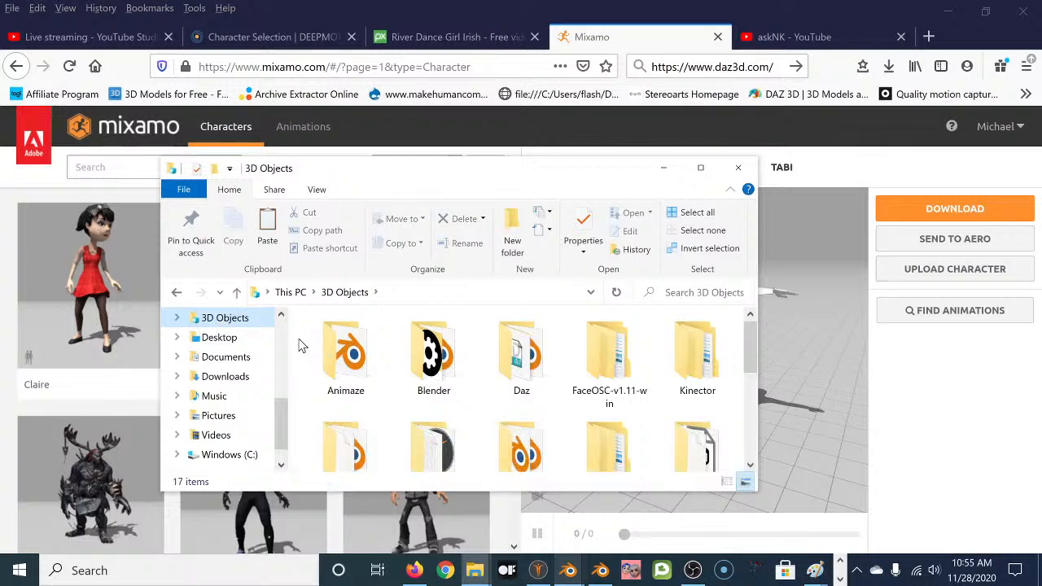
click(178, 318)
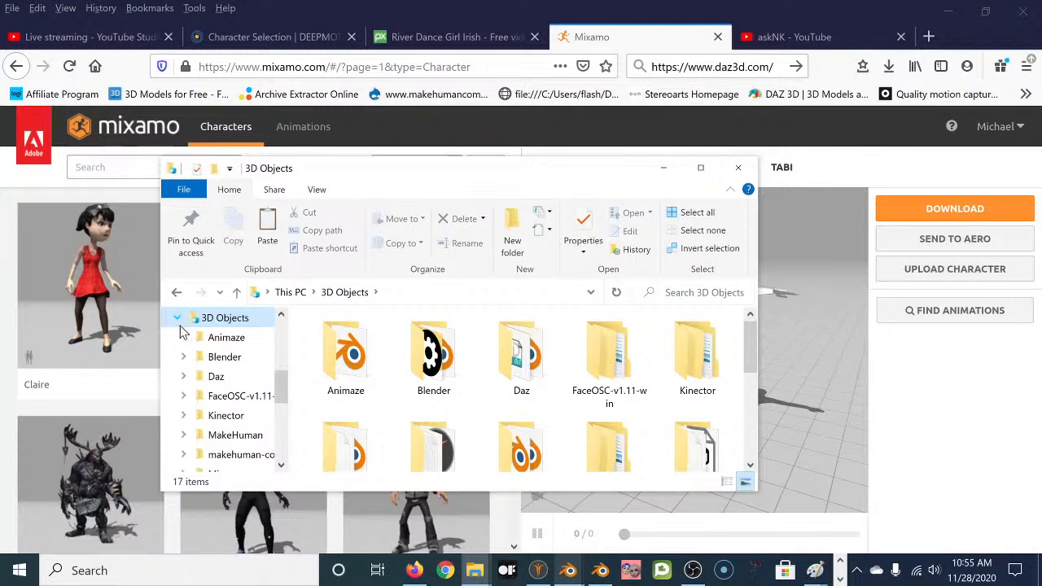
click(225, 338)
click(186, 321)
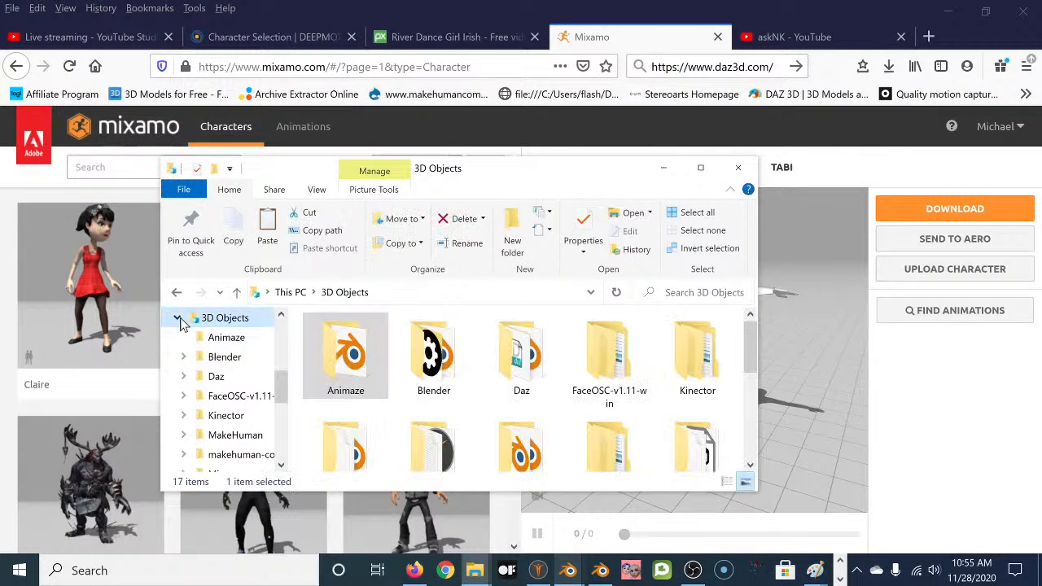
click(216, 356)
click(184, 356)
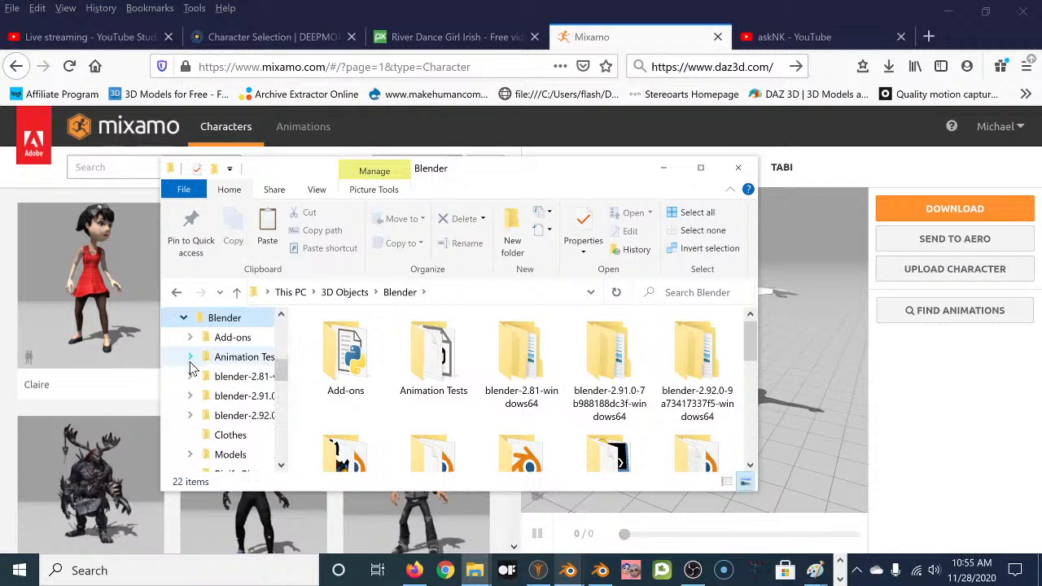
click(232, 362)
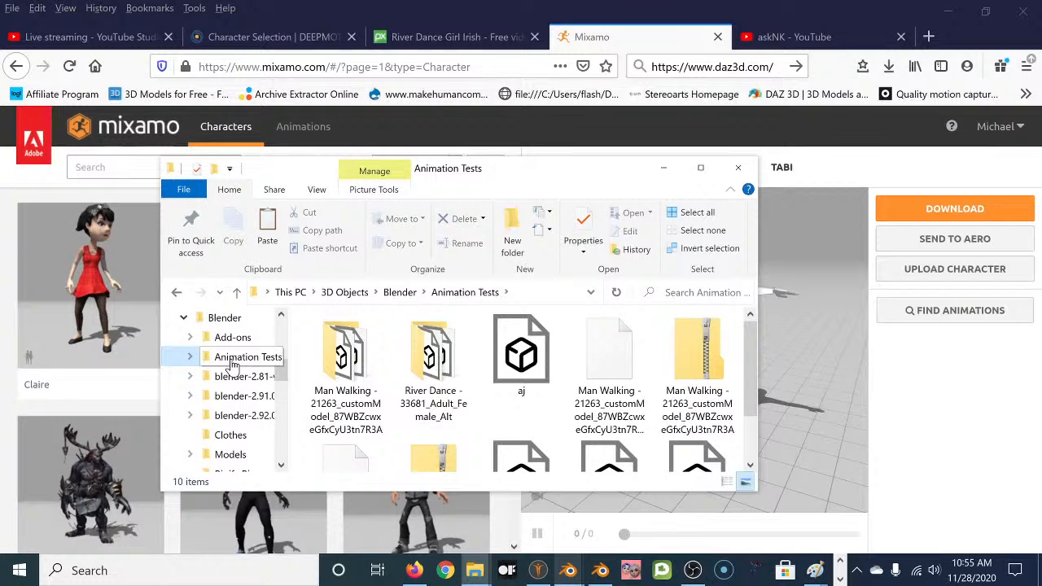
right_click(233, 366)
click(268, 455)
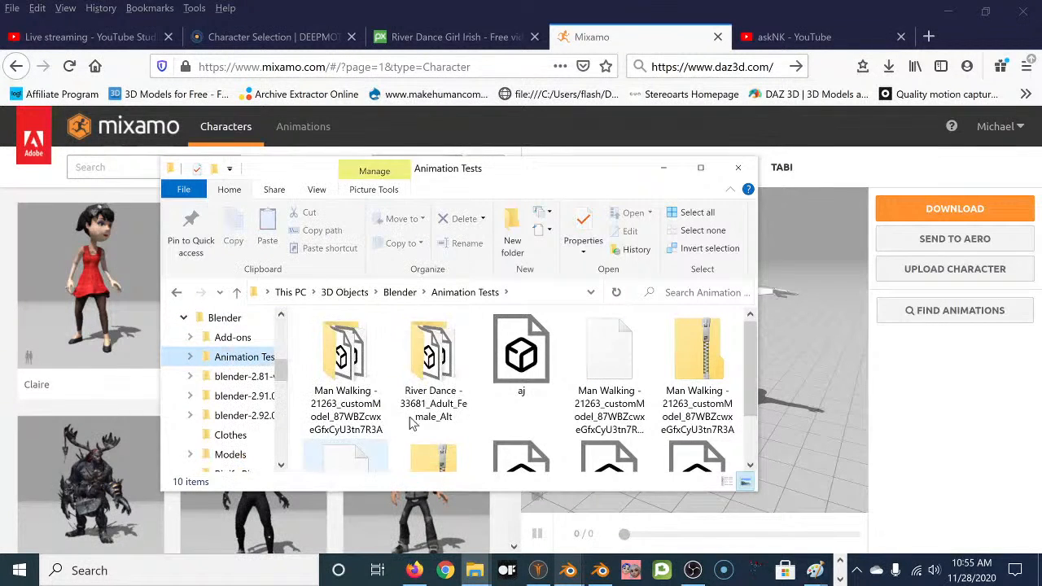
click(460, 437)
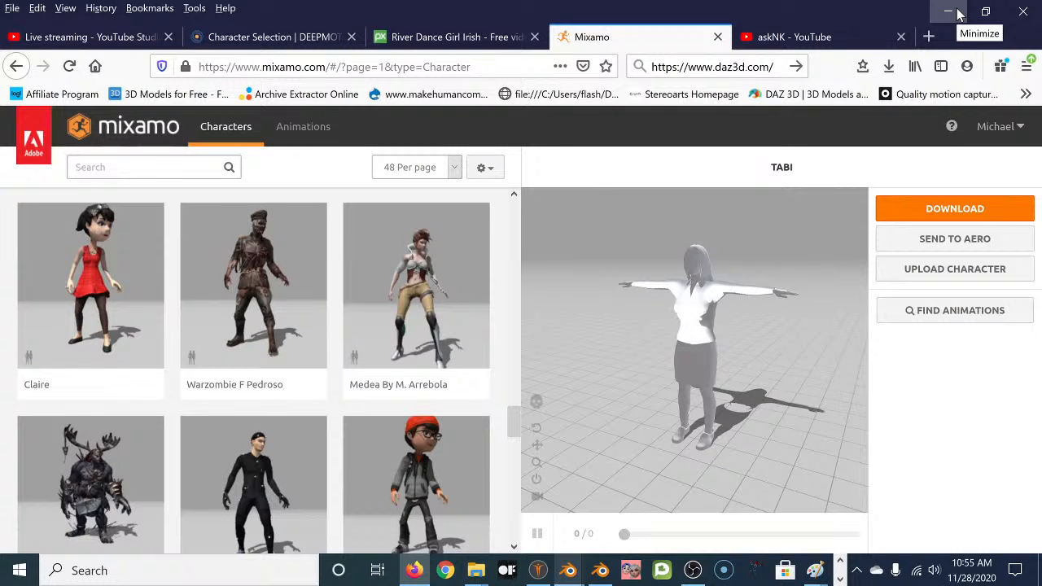
In DeepMotion, choose a Custom character and select Textrun2.fbx.
click(249, 36)
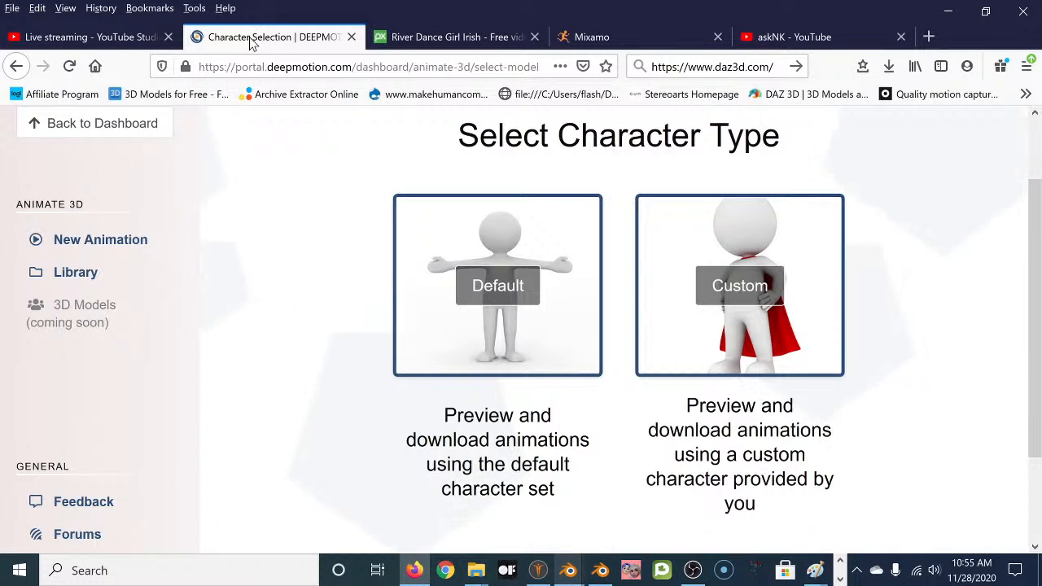
click(741, 286)
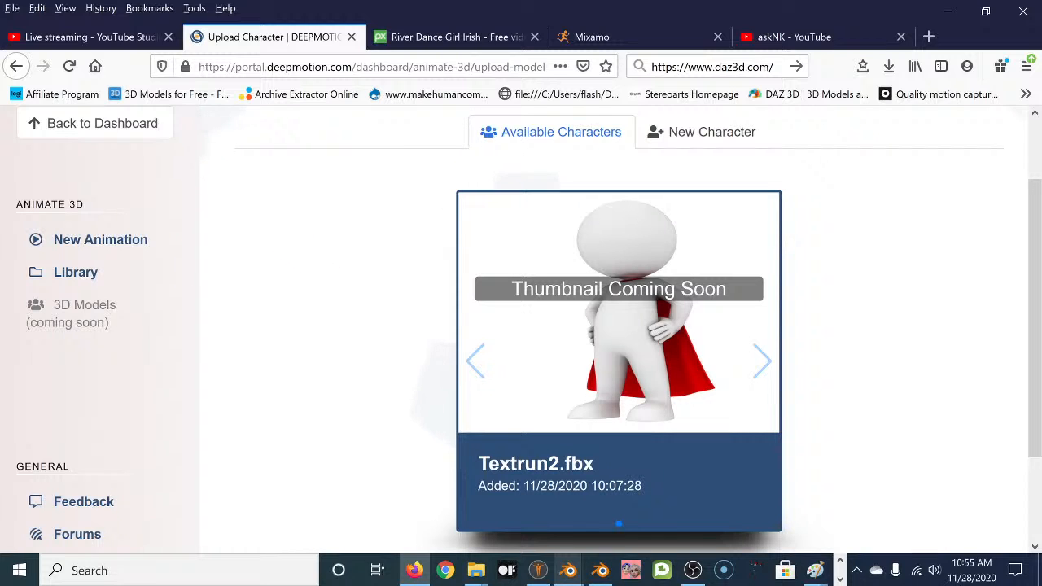
scroll(788, 281, down, 3)
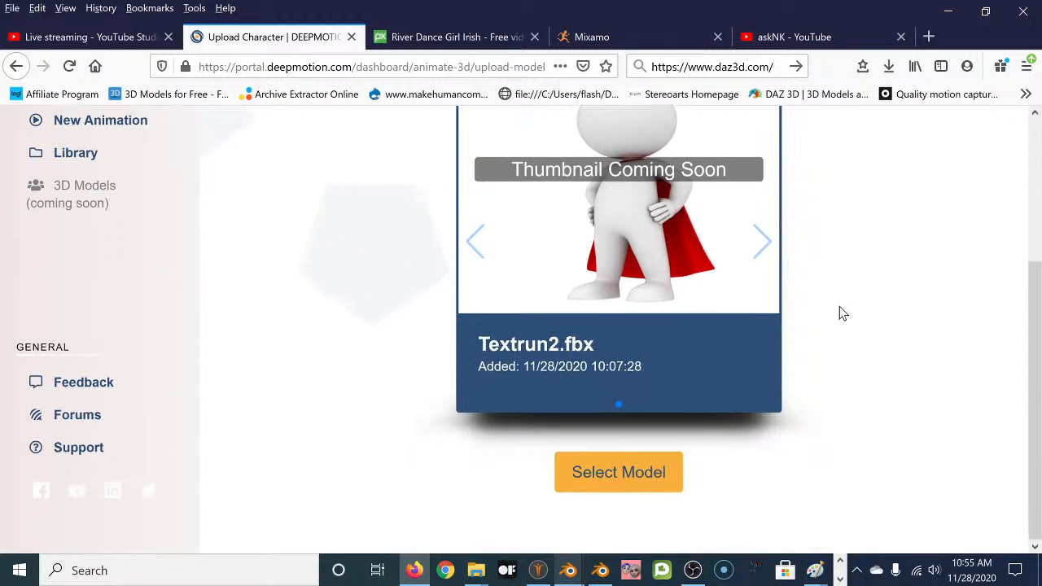
click(630, 476)
scroll(706, 302, up, 5)
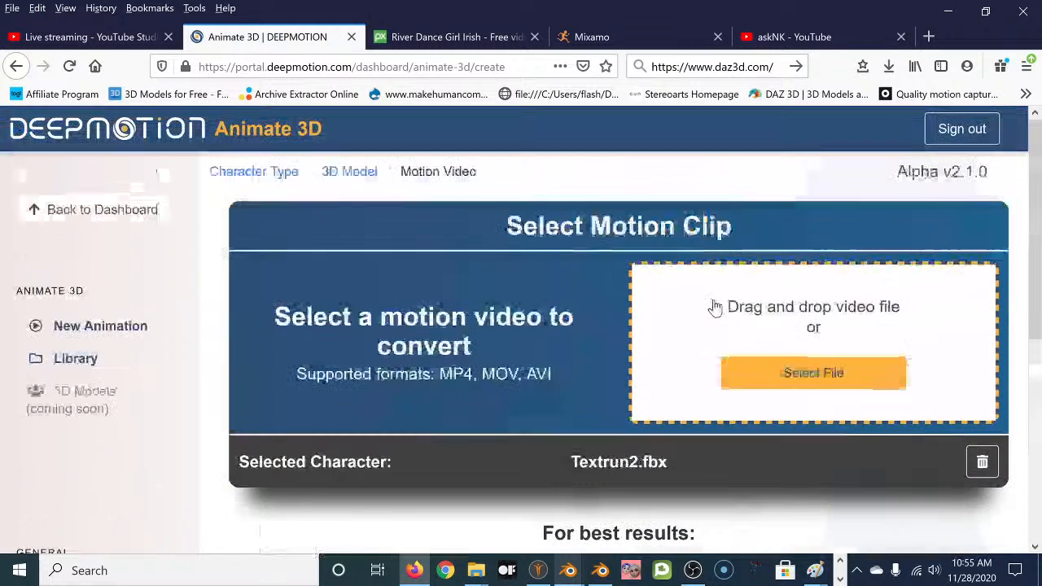
Browse the motion clip file picker to 3D Objects > Blender > Animation Tests, then cancel.
click(812, 375)
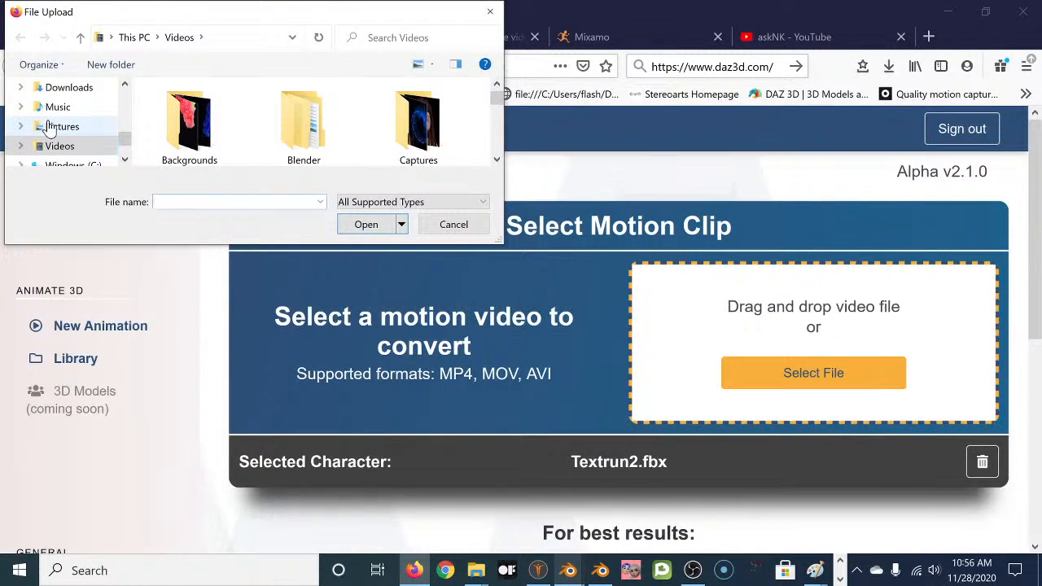
drag(122, 140, 124, 131)
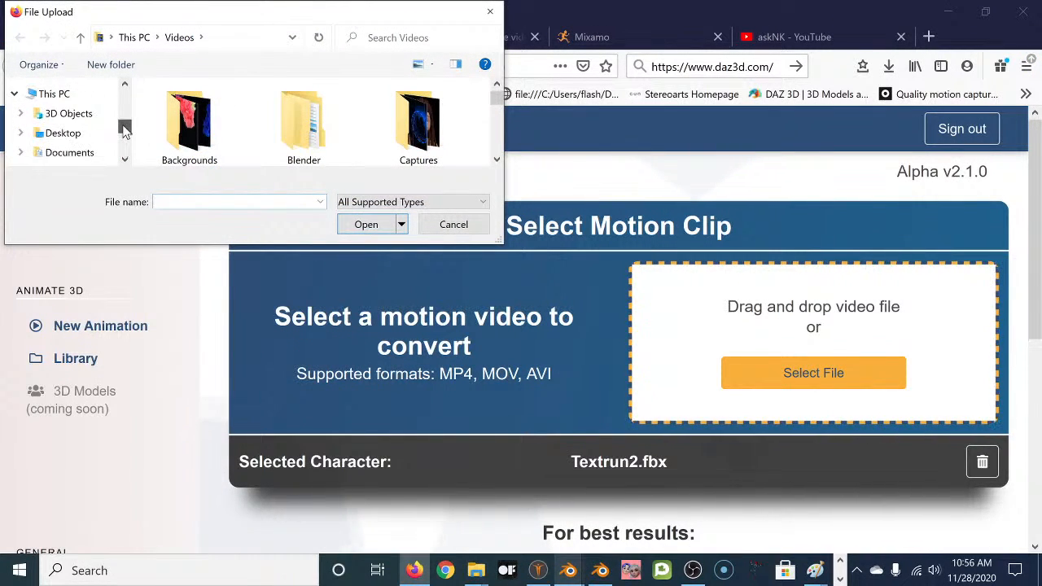
click(21, 113)
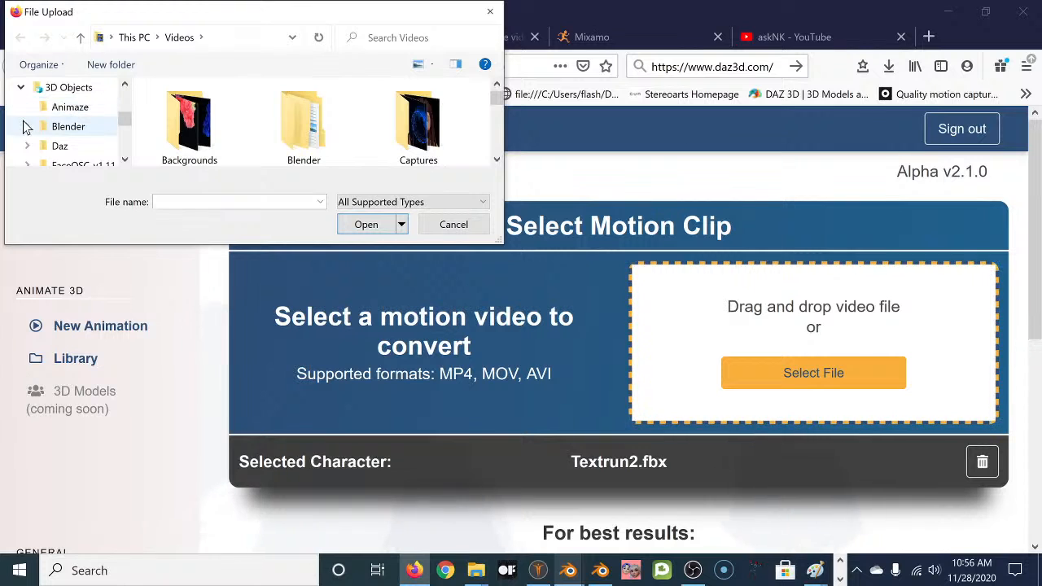
click(26, 127)
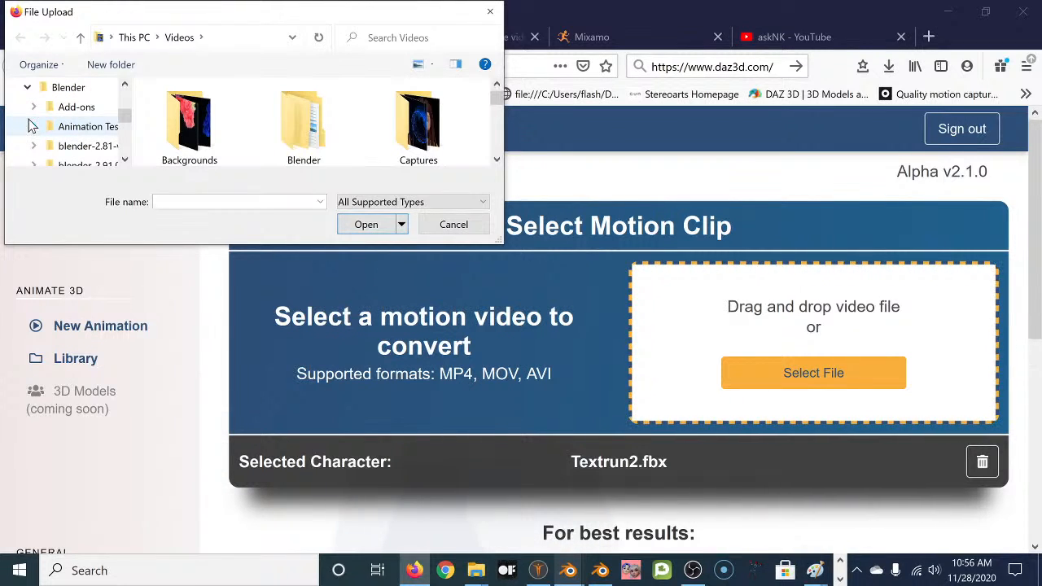
click(72, 131)
scroll(407, 141, down, 1)
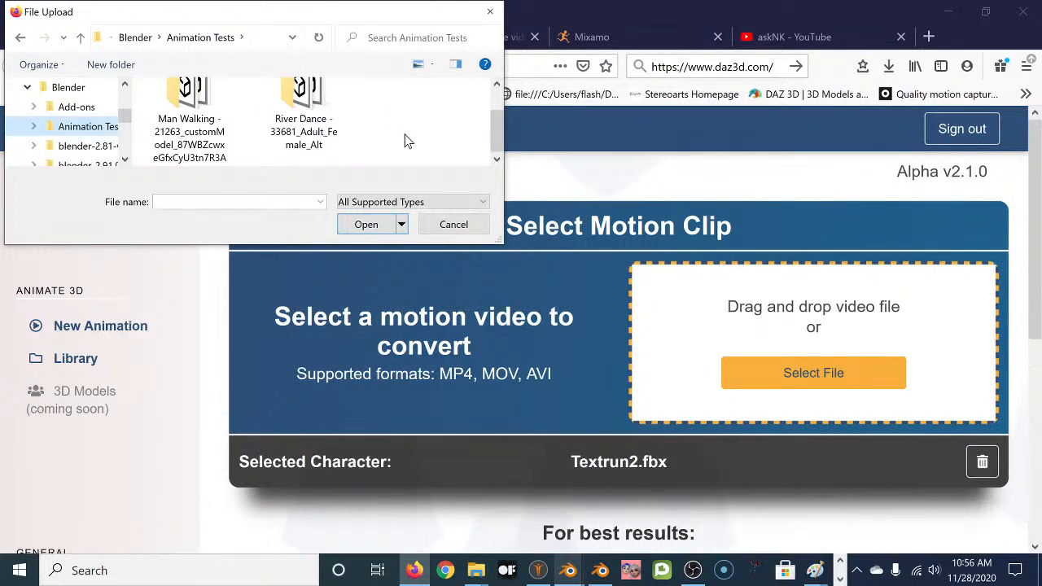
drag(498, 239, 599, 458)
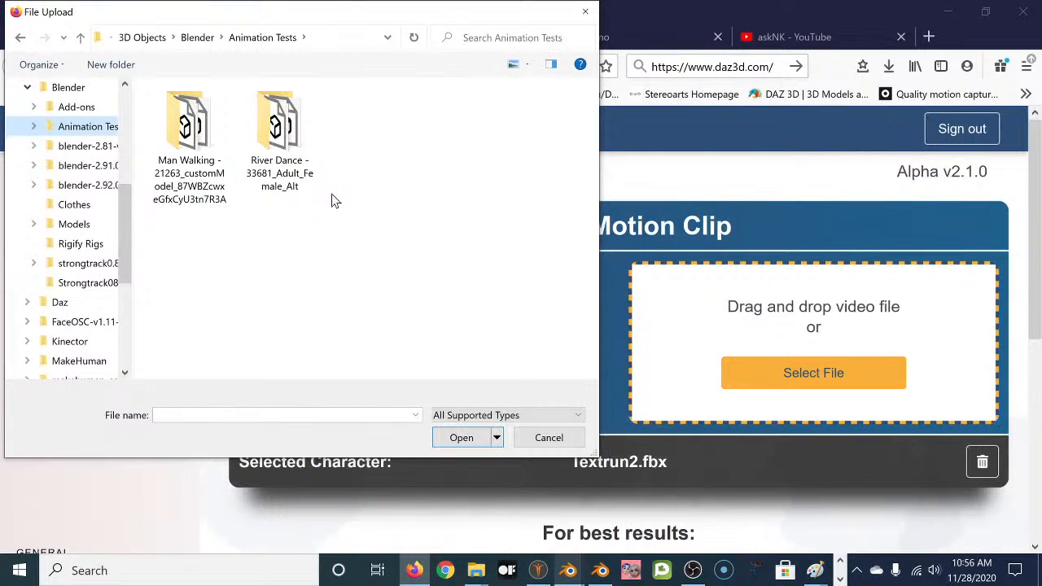
click(34, 127)
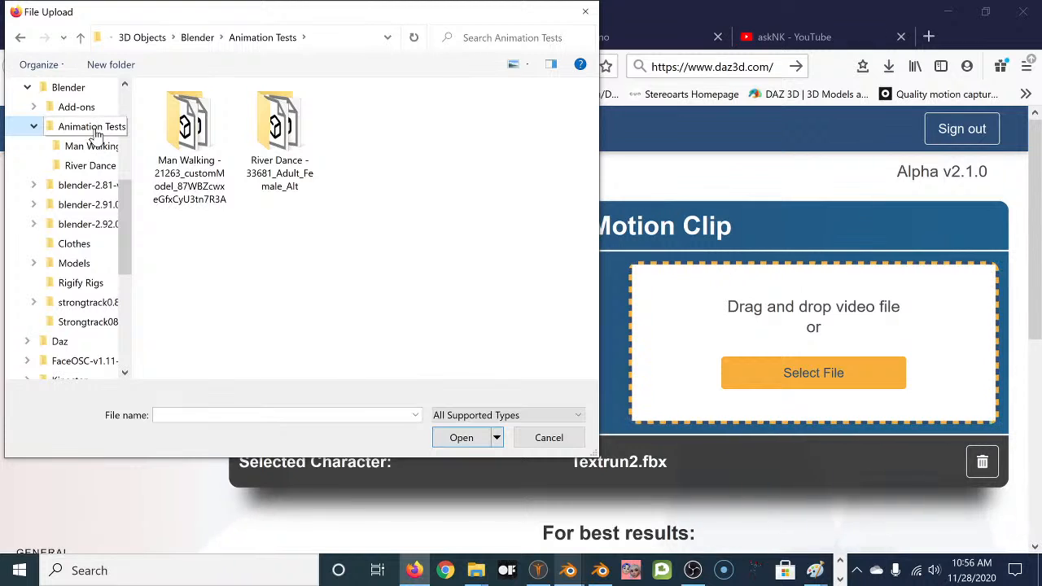
click(551, 437)
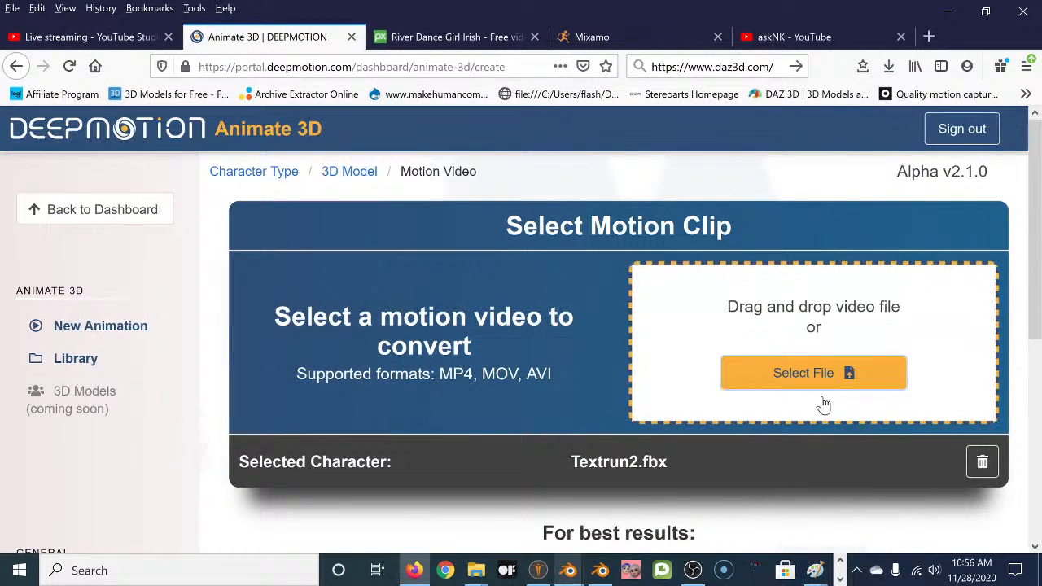
Remove Textrun2.fbx as the selected character and go back to the character type choice.
click(982, 462)
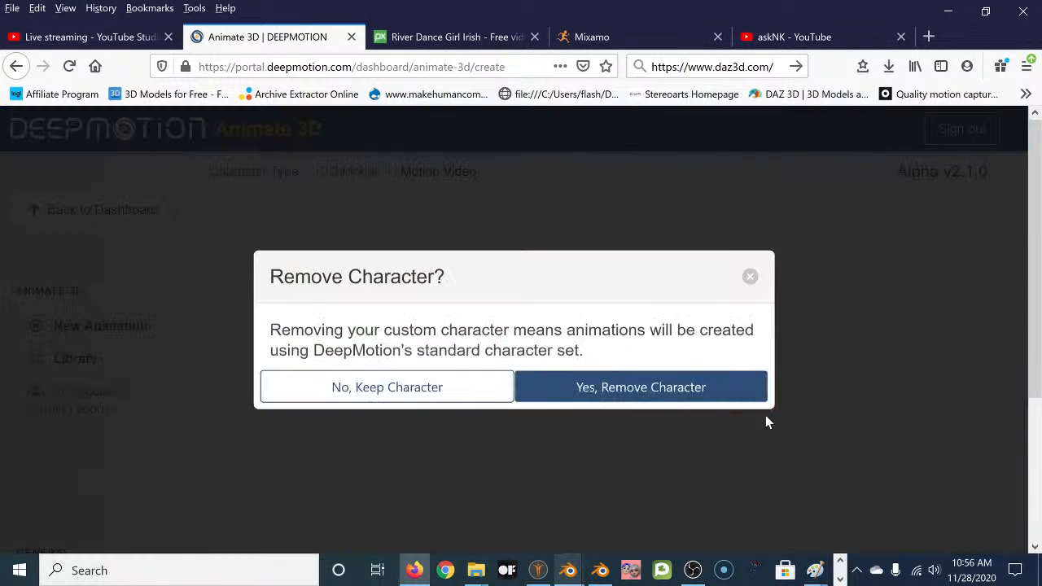
click(631, 390)
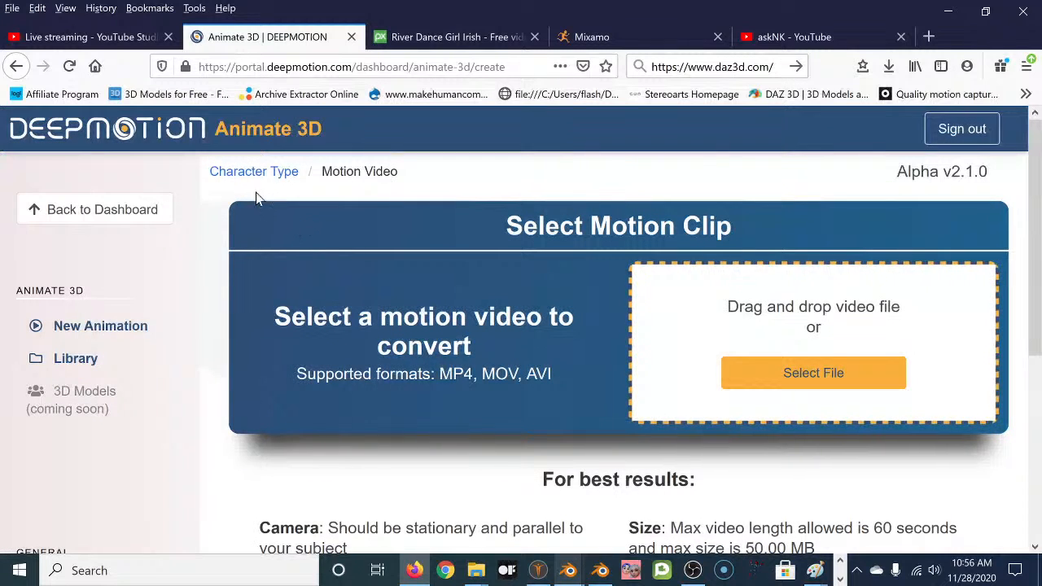
click(253, 171)
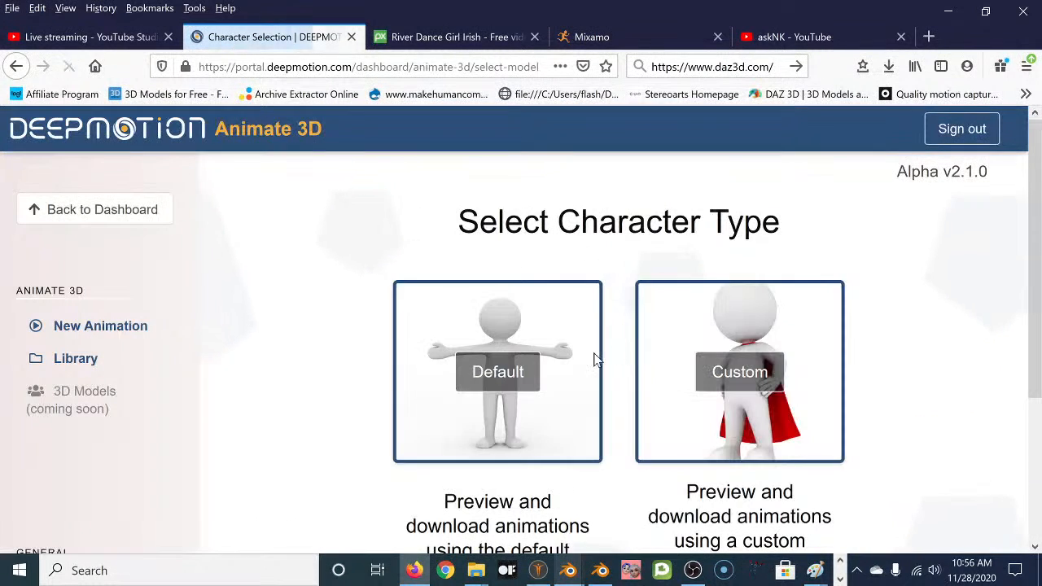
scroll(616, 372, down, 2)
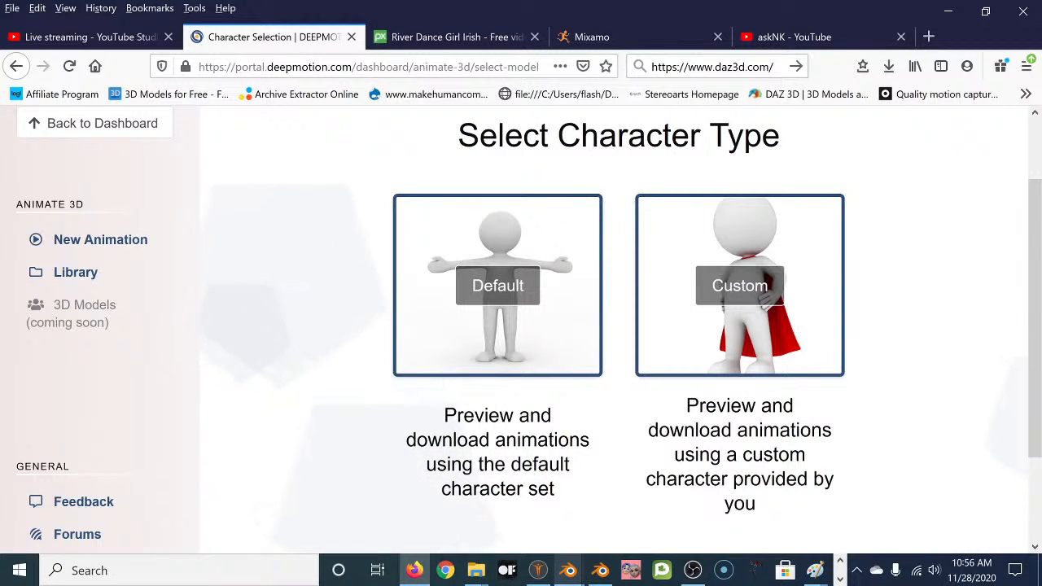
Choose Custom again and reselect Textrun2.fbx as the character.
click(739, 295)
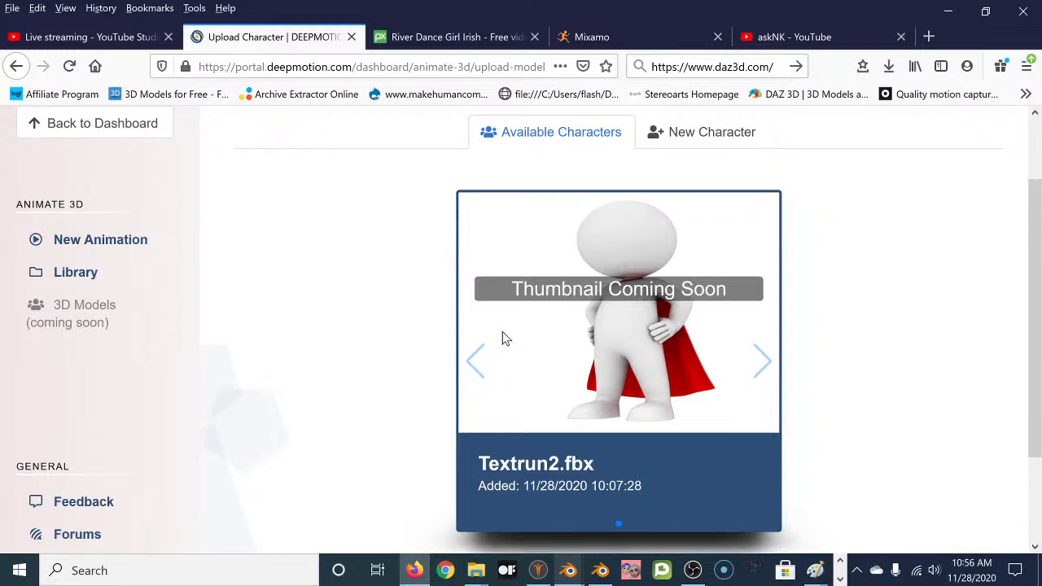
scroll(500, 342, down, 3)
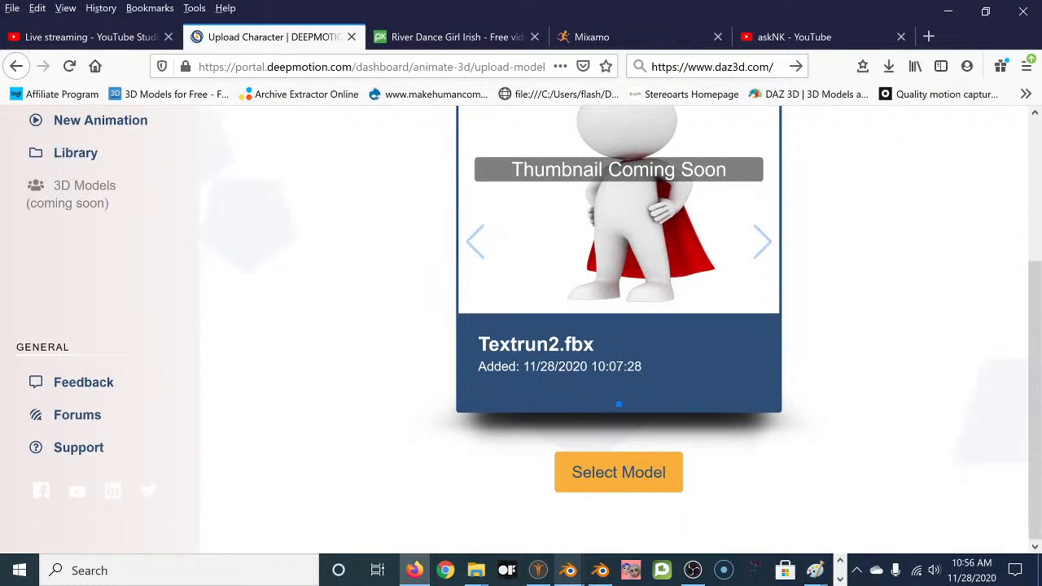
click(607, 474)
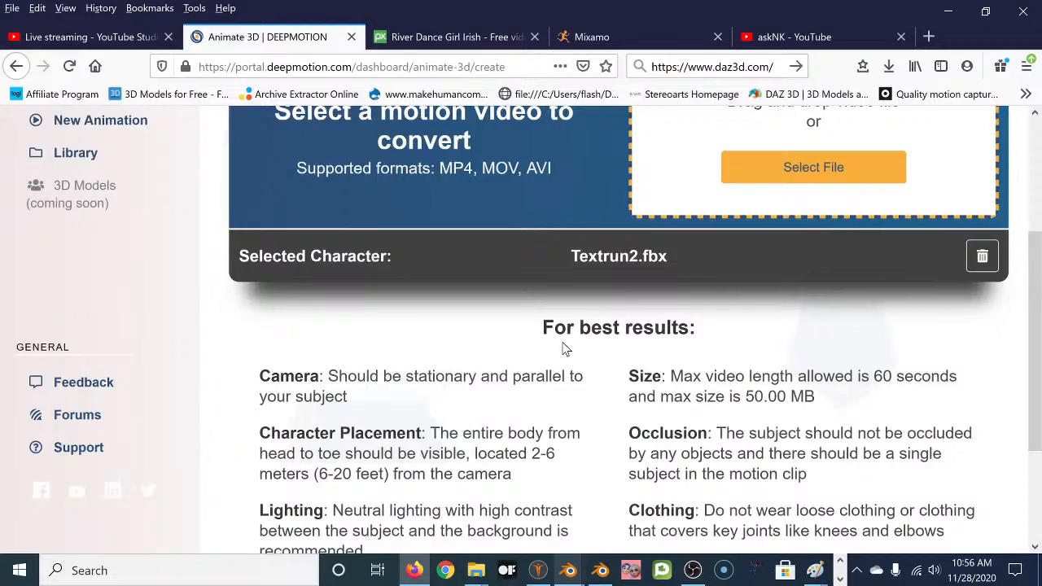
scroll(551, 361, up, 3)
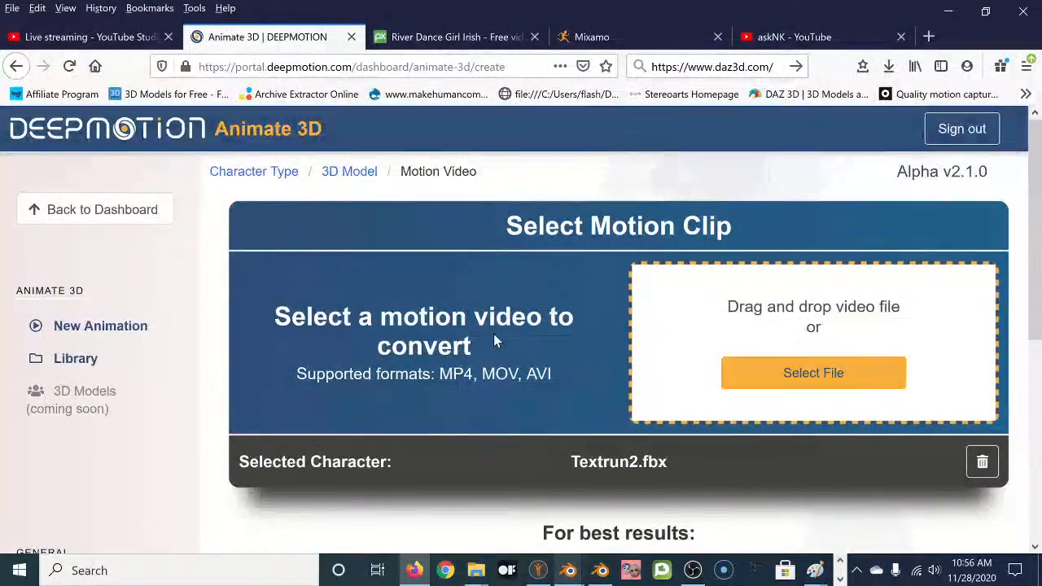
scroll(492, 337, down, 3)
scroll(490, 343, down, 1)
scroll(491, 343, up, 4)
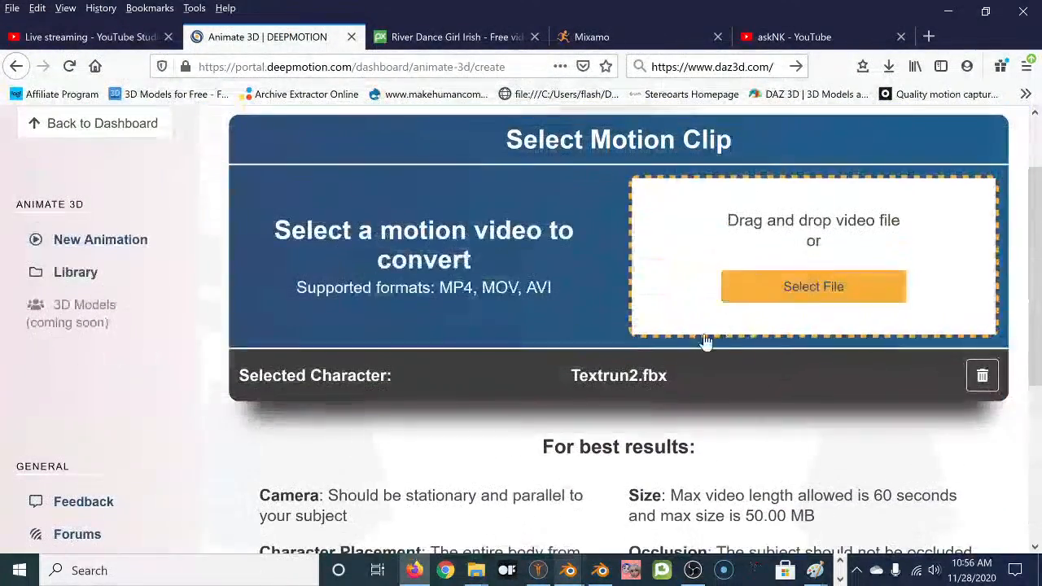
Remove Textrun2.fbx from the selection a second time.
click(978, 379)
click(651, 387)
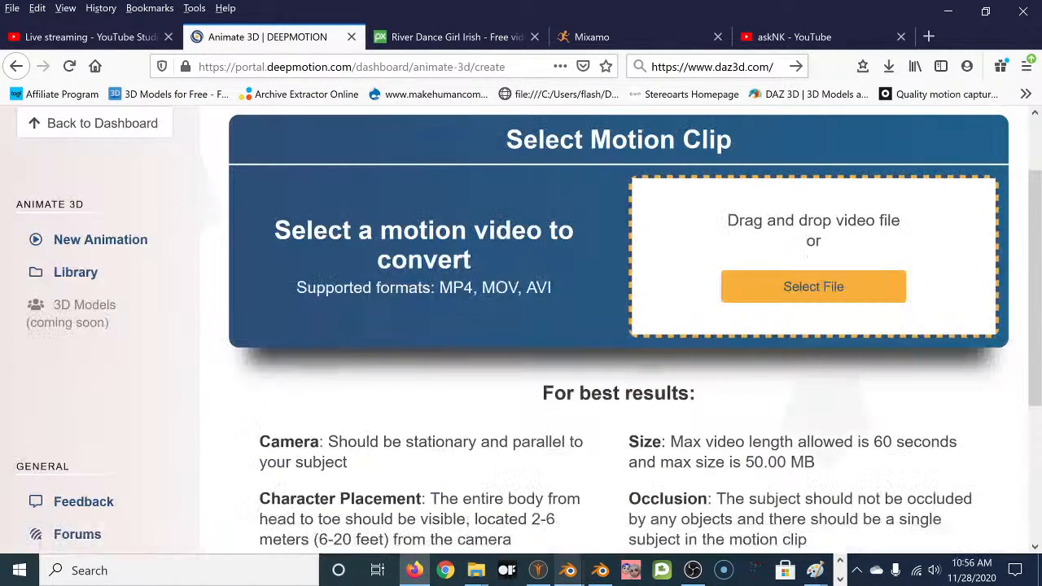
scroll(542, 372, down, 2)
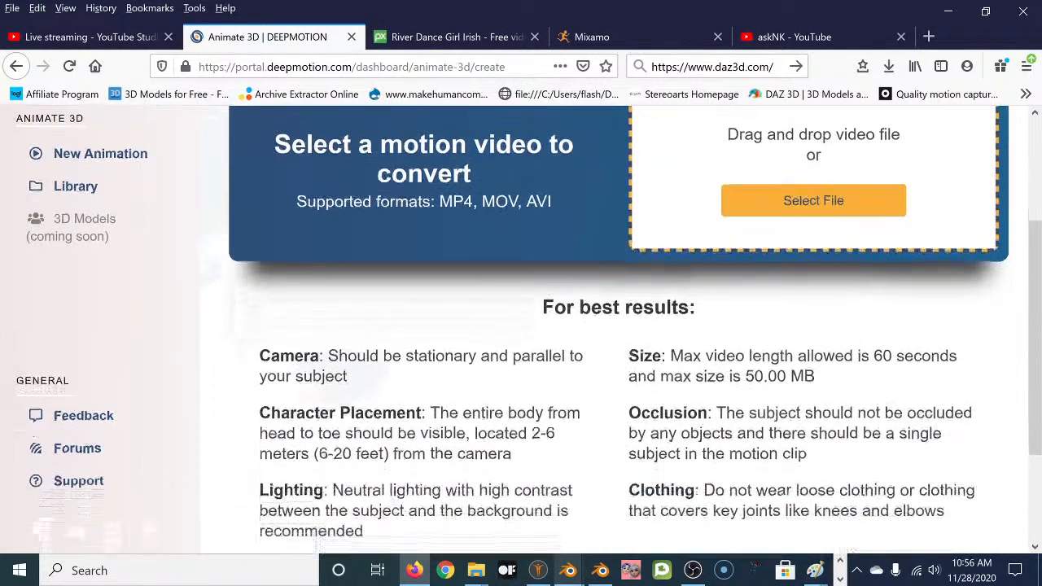
scroll(470, 364, down, 3)
scroll(470, 364, up, 5)
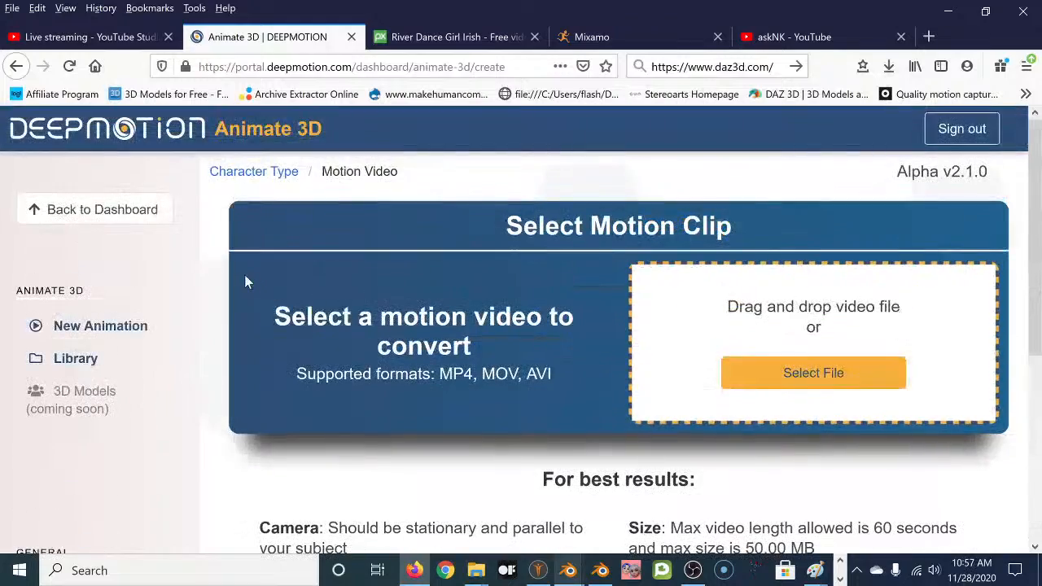
From the dashboard, start a new Animate 3D Cloud animation and choose Custom character.
click(117, 218)
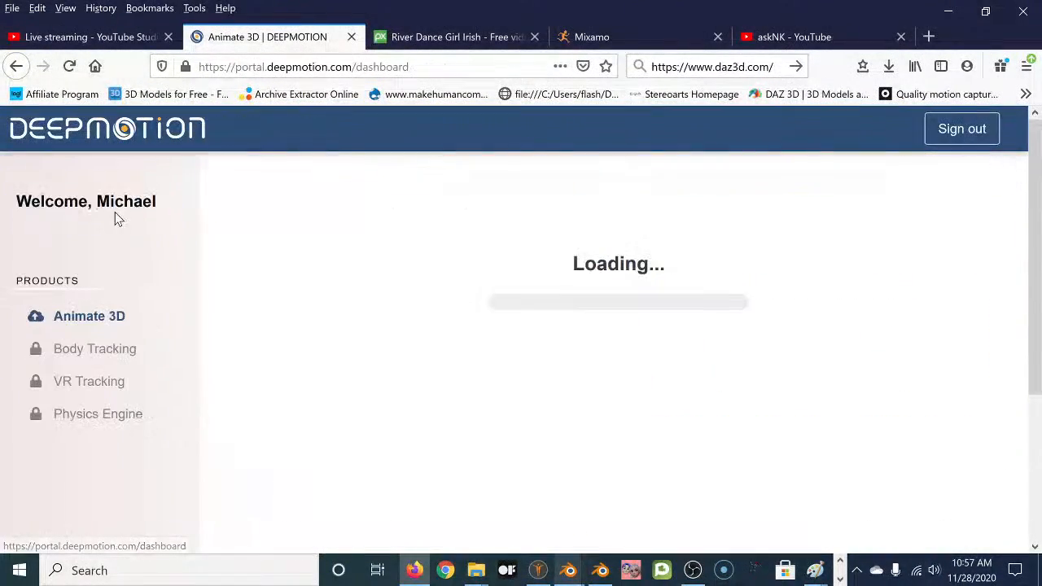
click(624, 374)
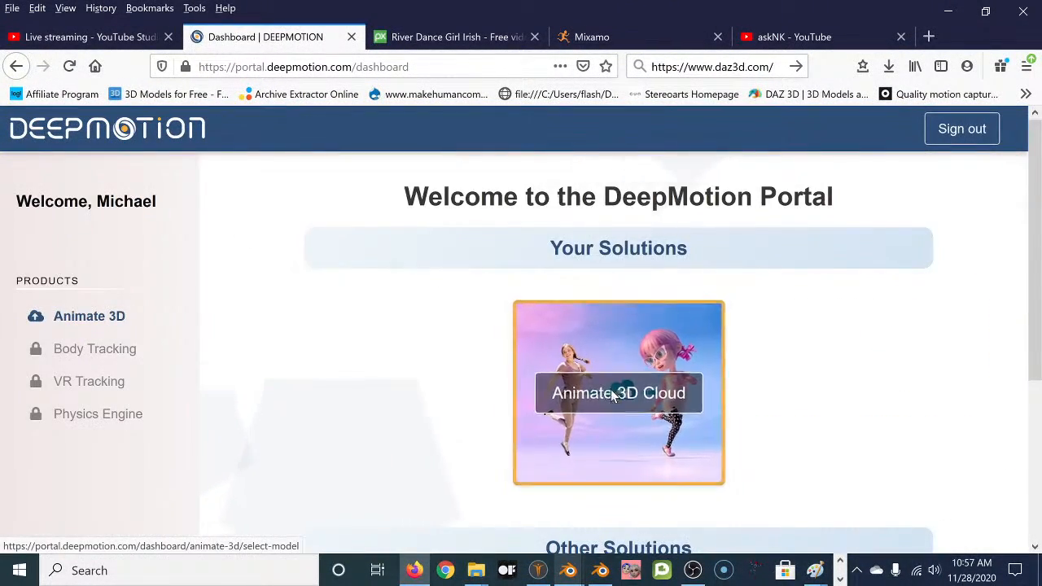
scroll(607, 354, down, 3)
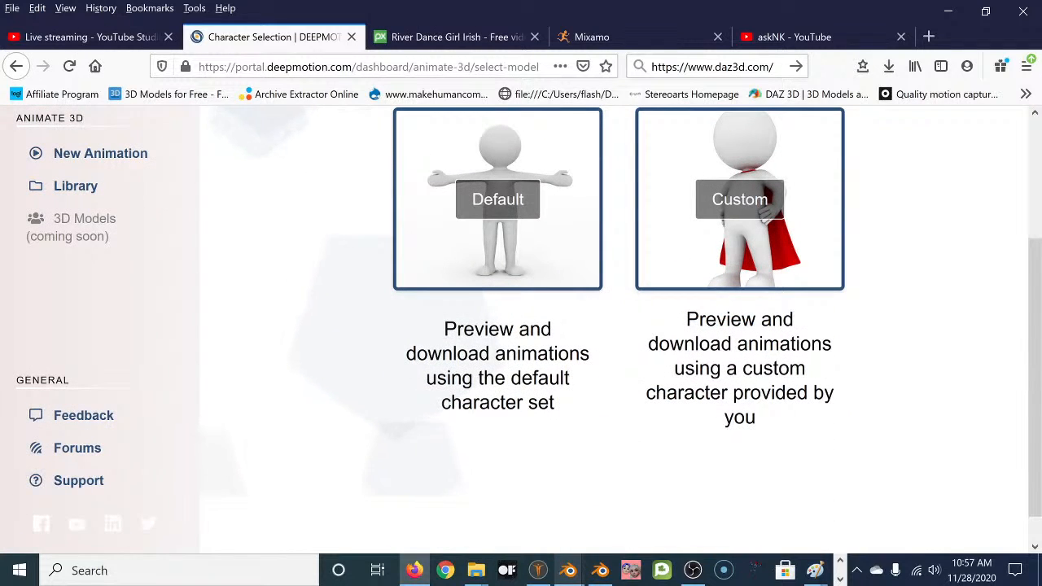
scroll(272, 352, up, 3)
scroll(681, 426, down, 2)
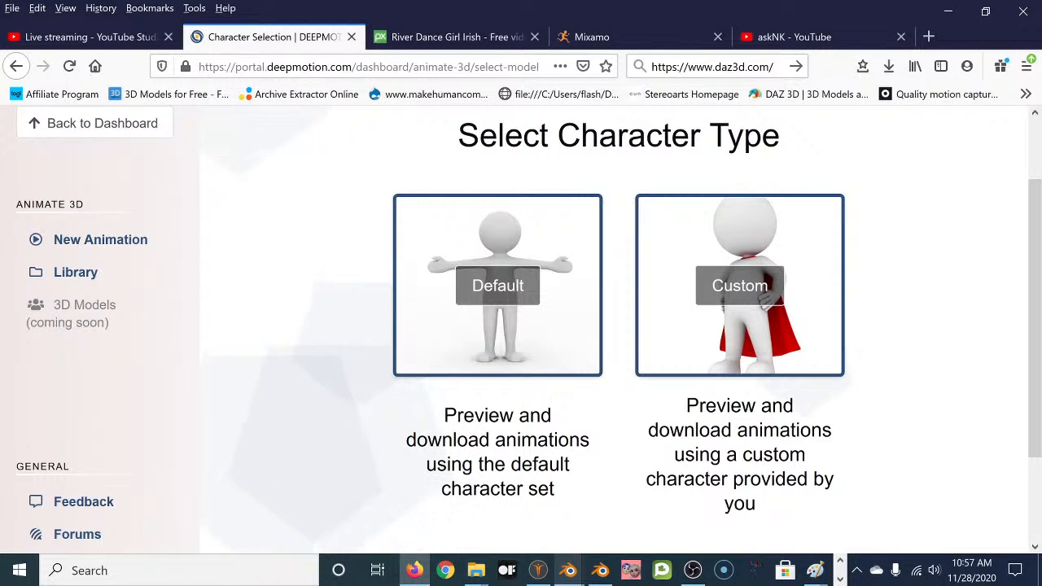
click(727, 309)
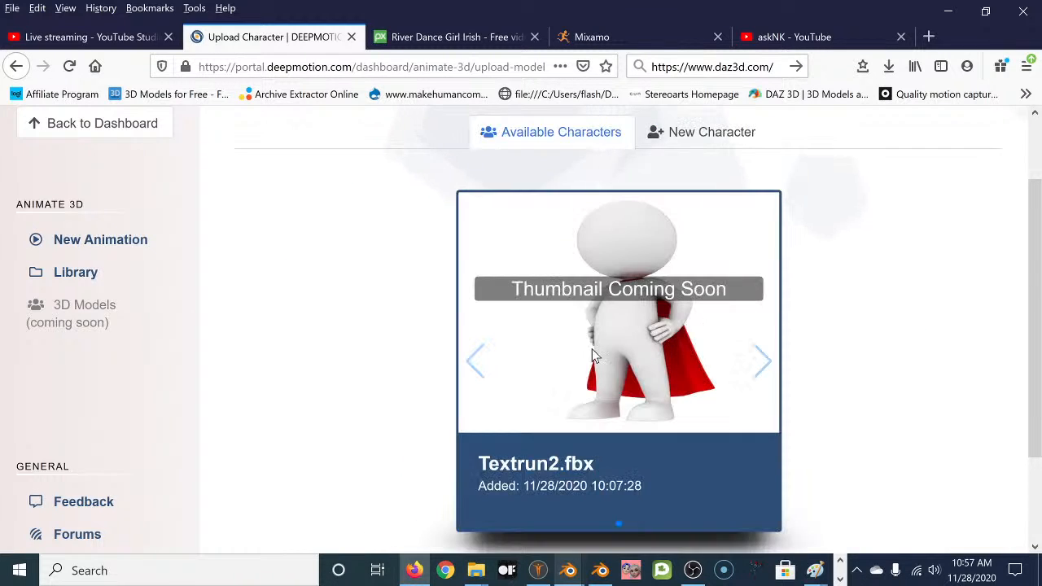
scroll(439, 359, down, 2)
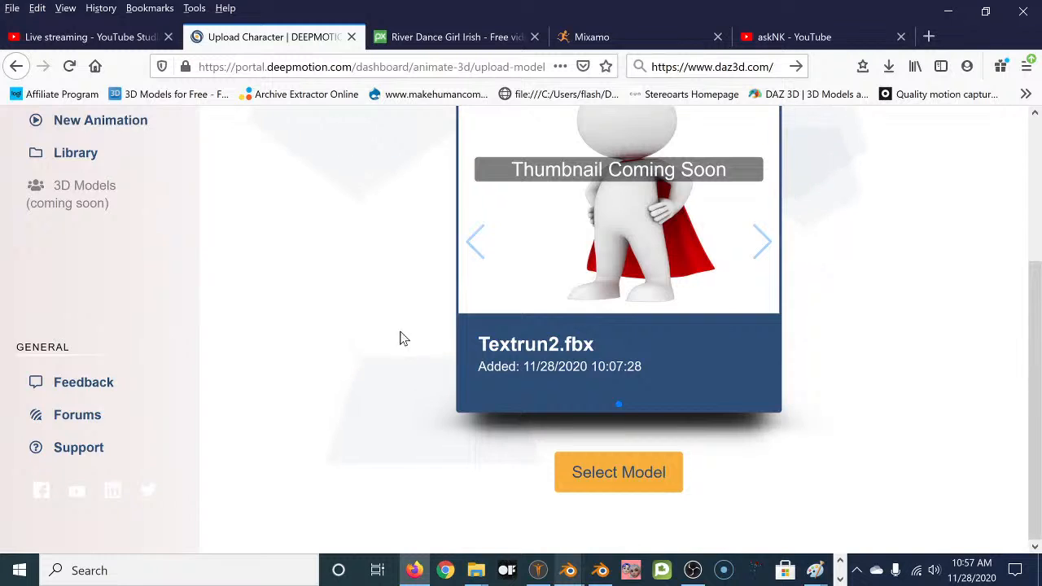
scroll(391, 342, up, 3)
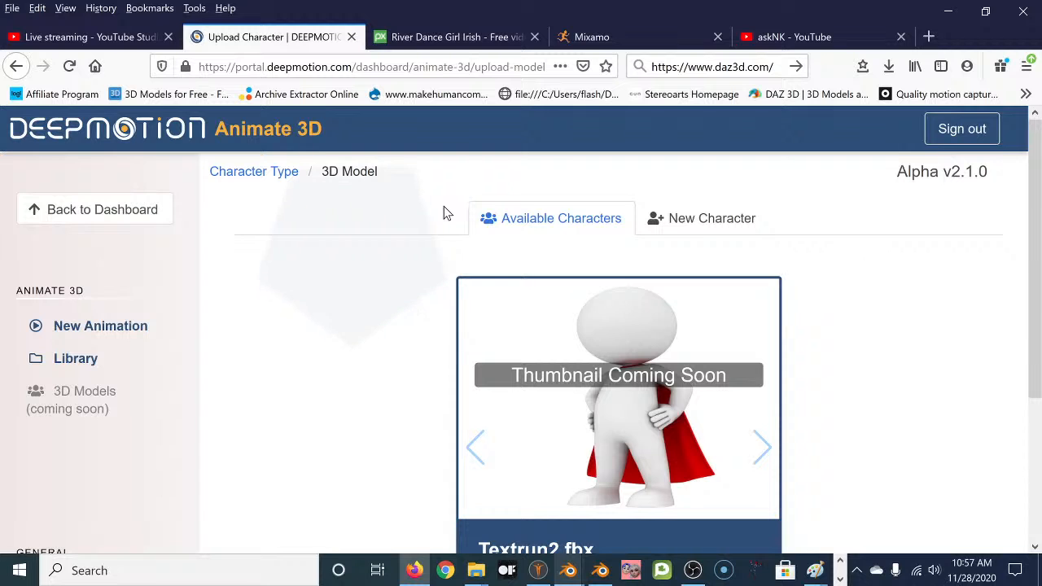
Upload Tabi1.fbx from Animation Tests as a new character.
click(702, 227)
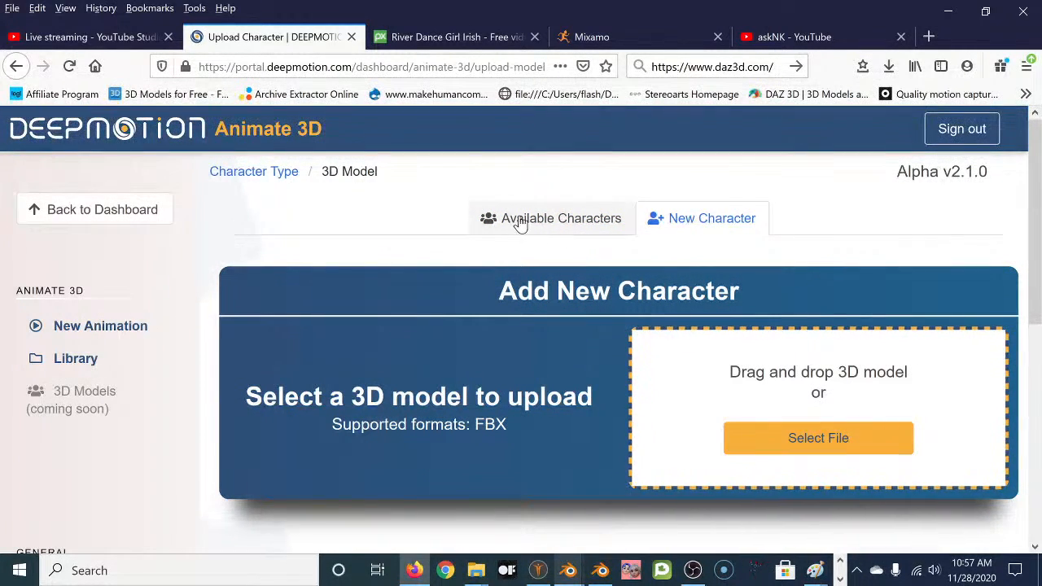
click(828, 442)
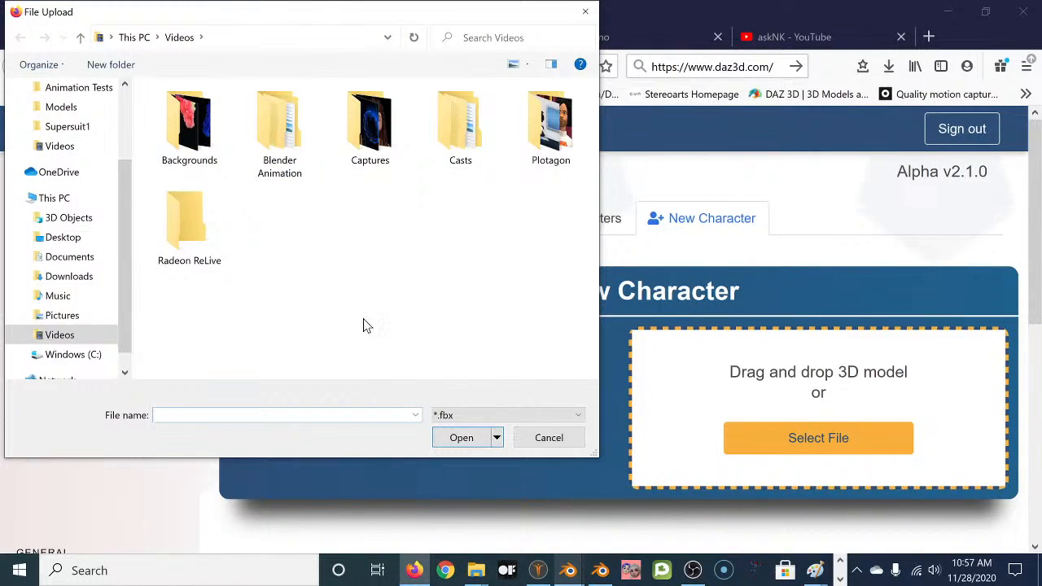
click(73, 88)
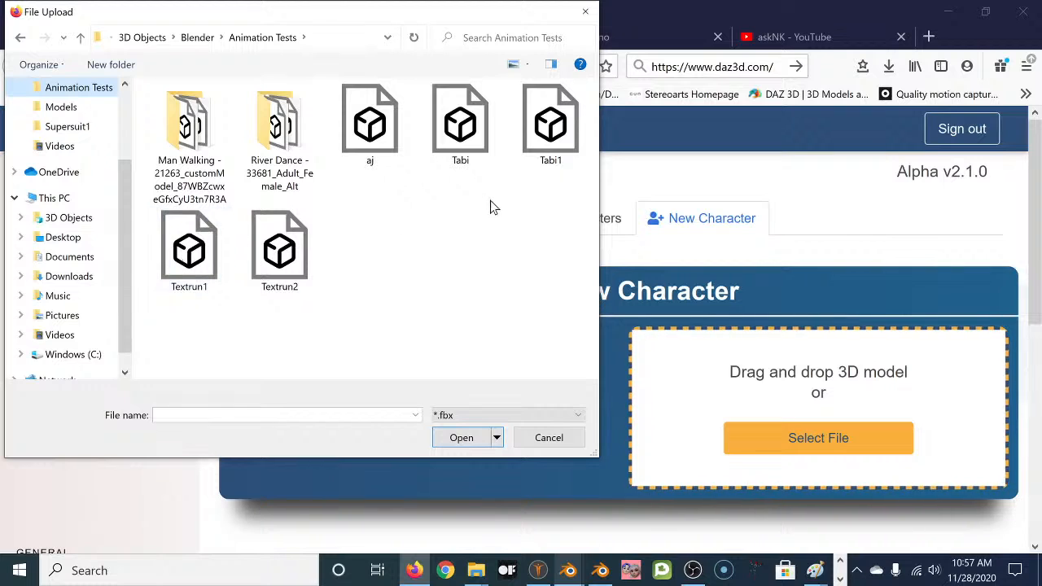
click(551, 151)
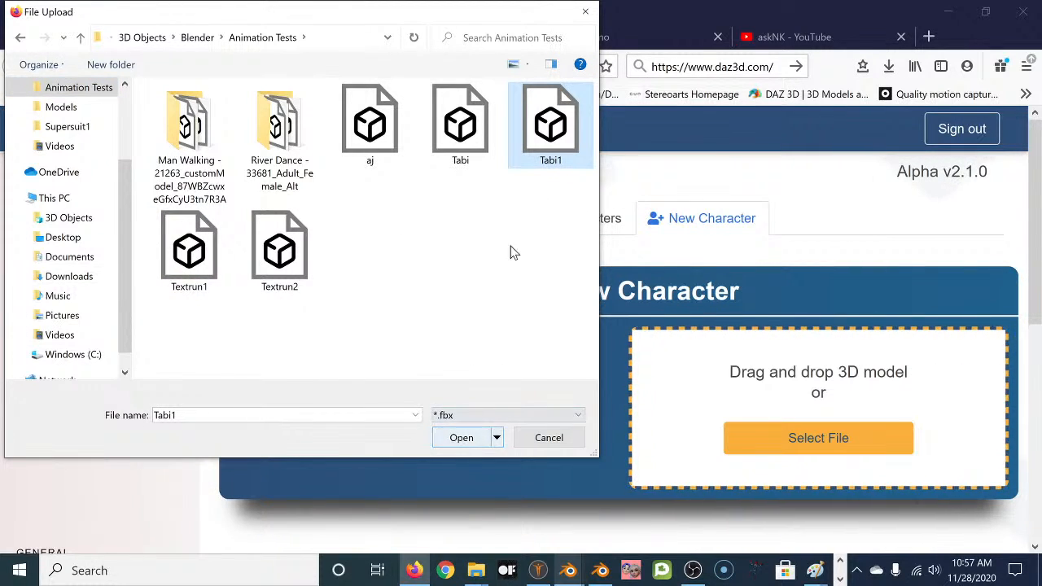
click(471, 439)
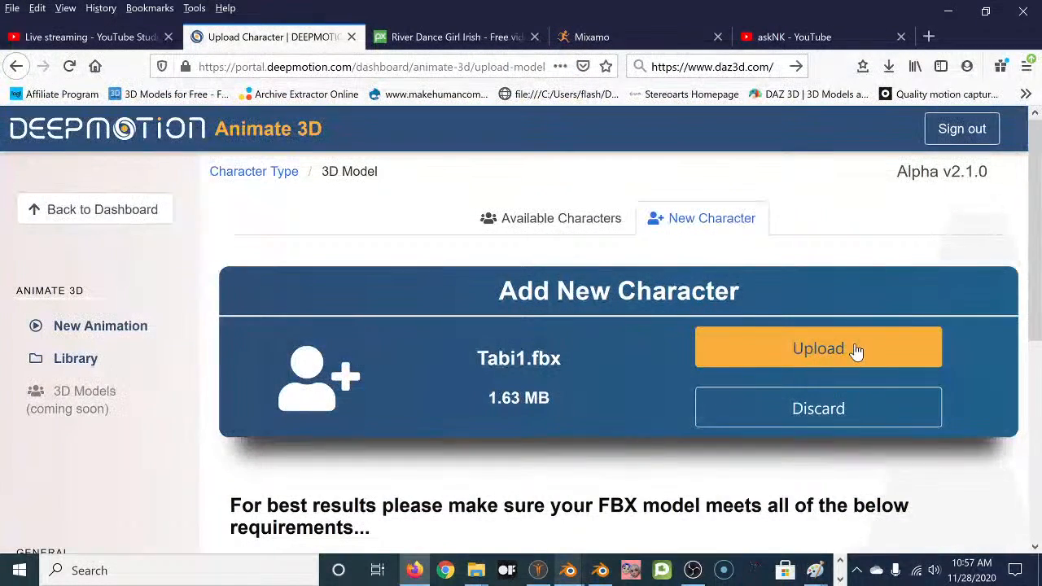
click(822, 349)
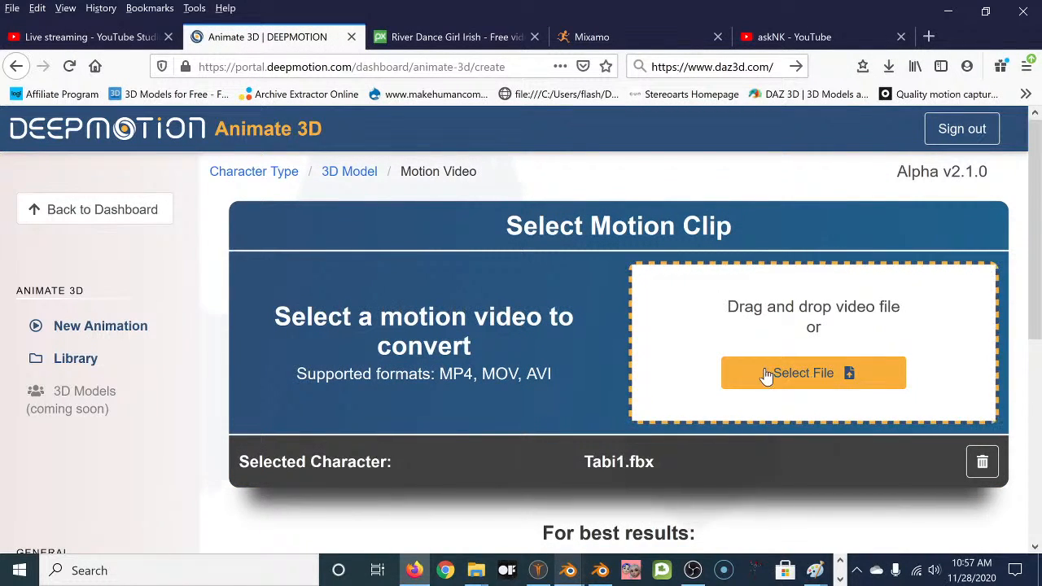
Select the River Dance - 33681 video from Videos as the motion clip.
click(805, 372)
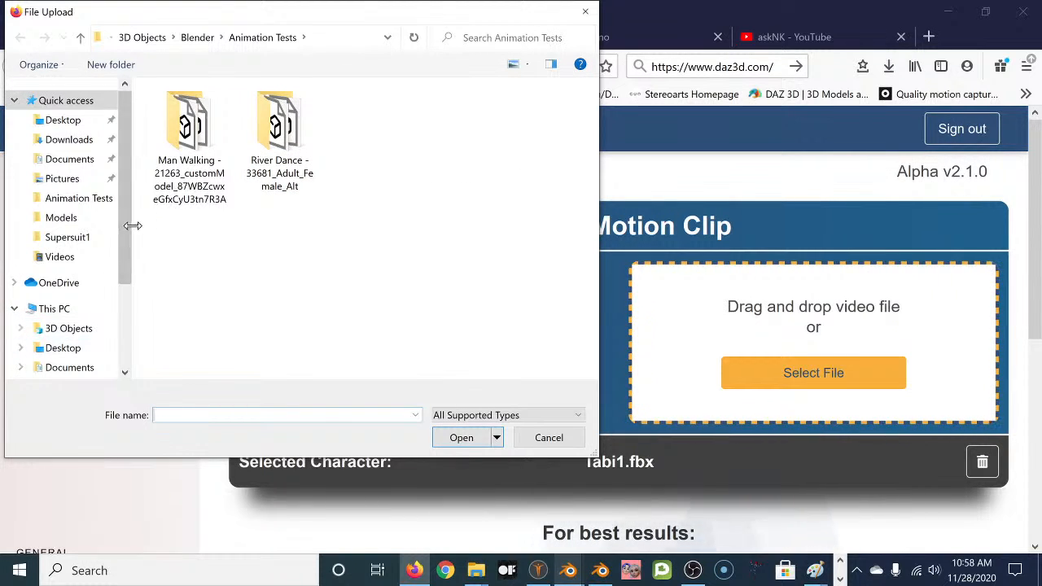
click(42, 258)
scroll(342, 191, down, 2)
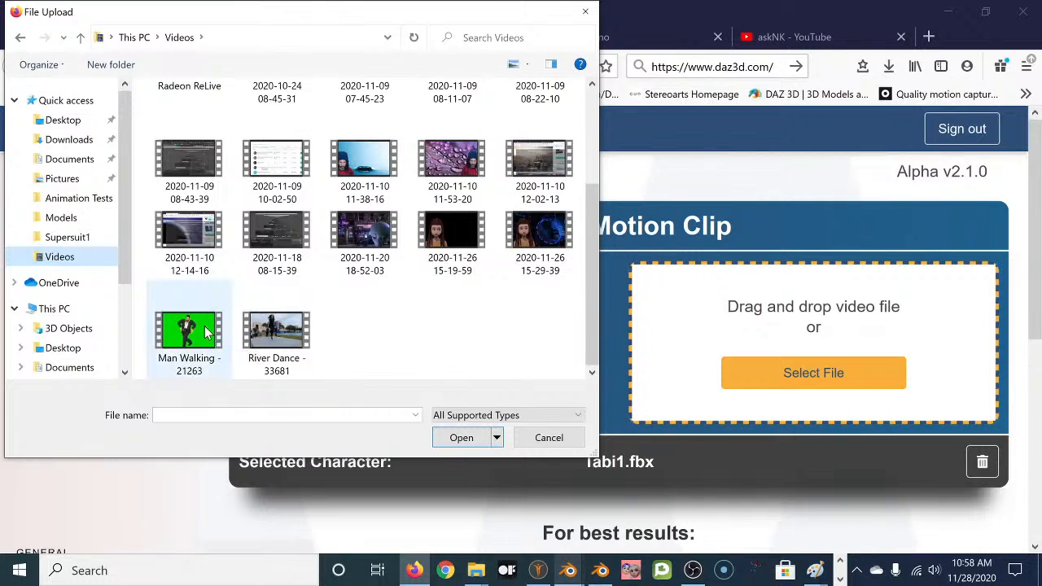
scroll(364, 308, up, 3)
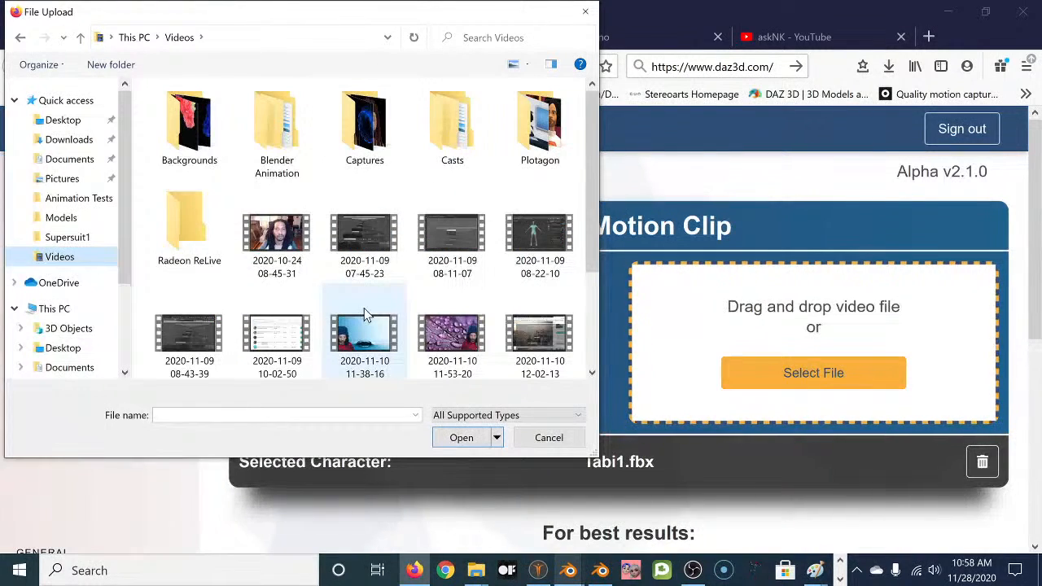
scroll(345, 306, down, 3)
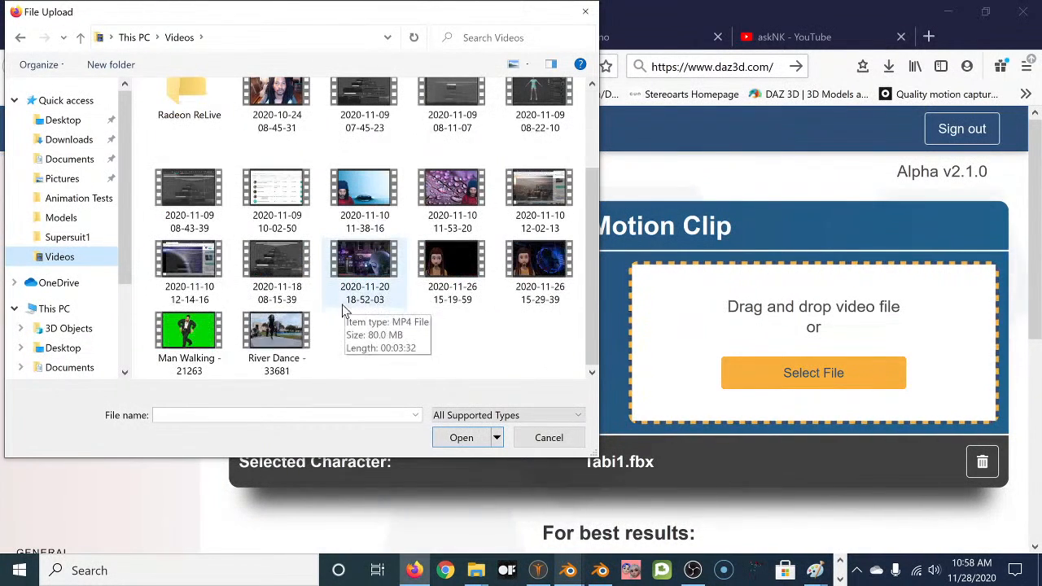
click(284, 336)
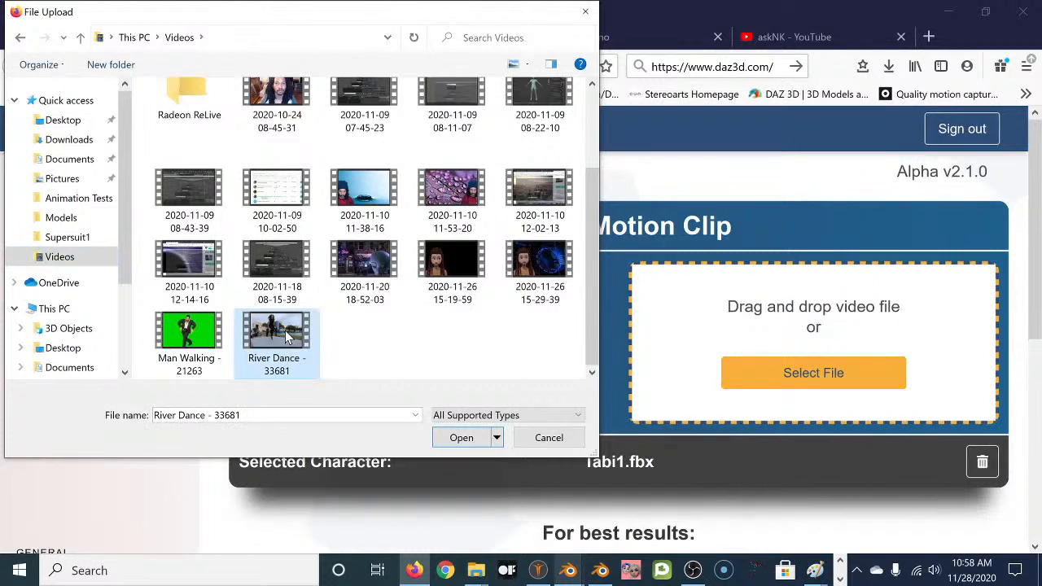
click(462, 439)
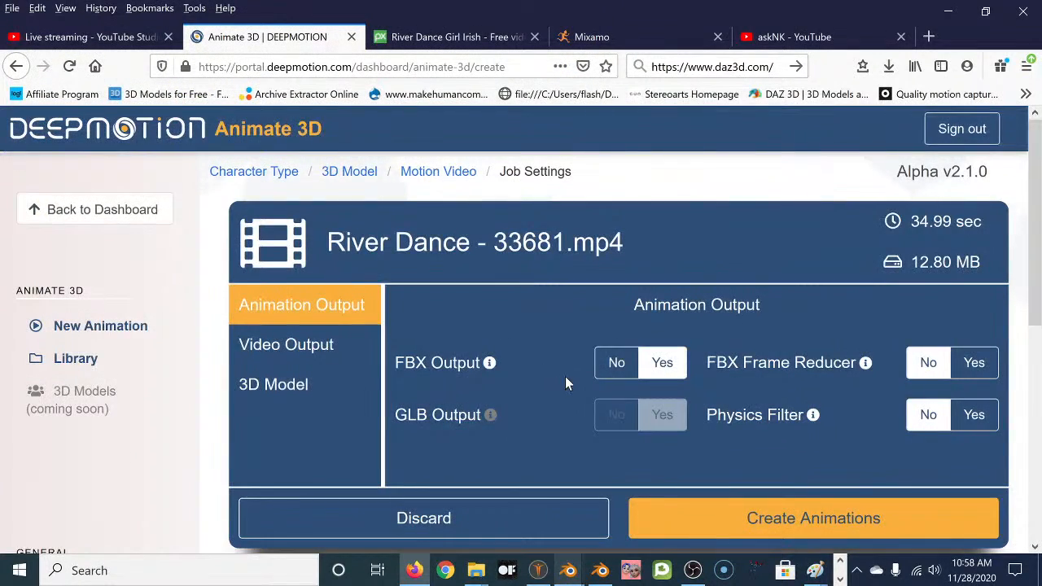
scroll(692, 398, down, 3)
scroll(814, 374, up, 2)
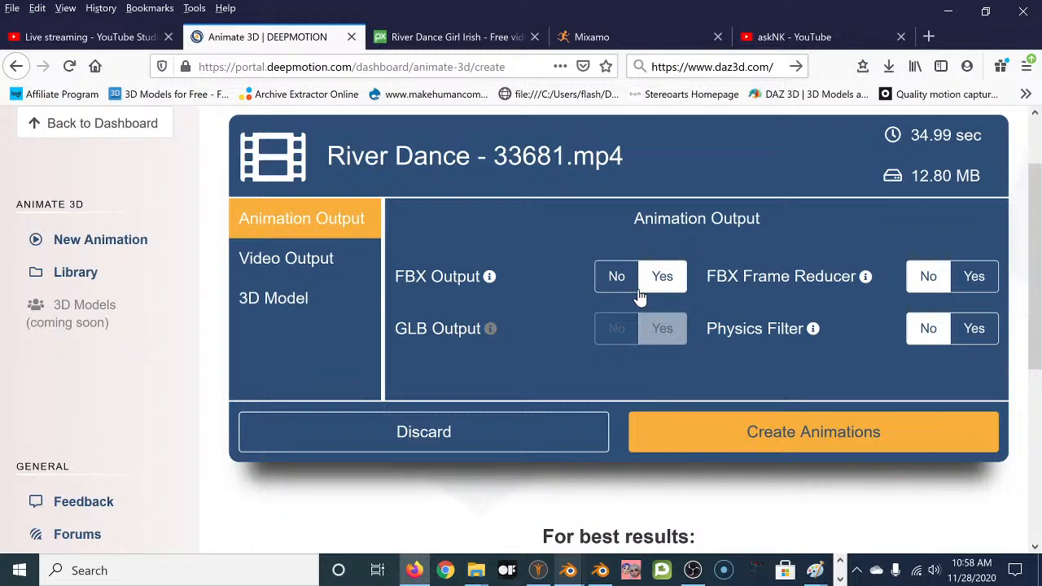
scroll(718, 259, up, 2)
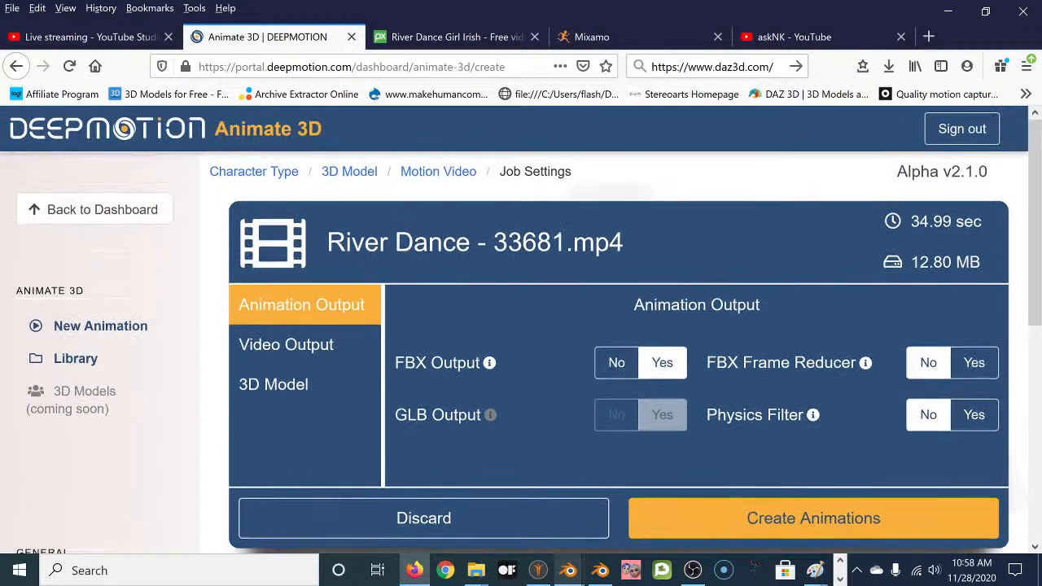
scroll(729, 257, down, 2)
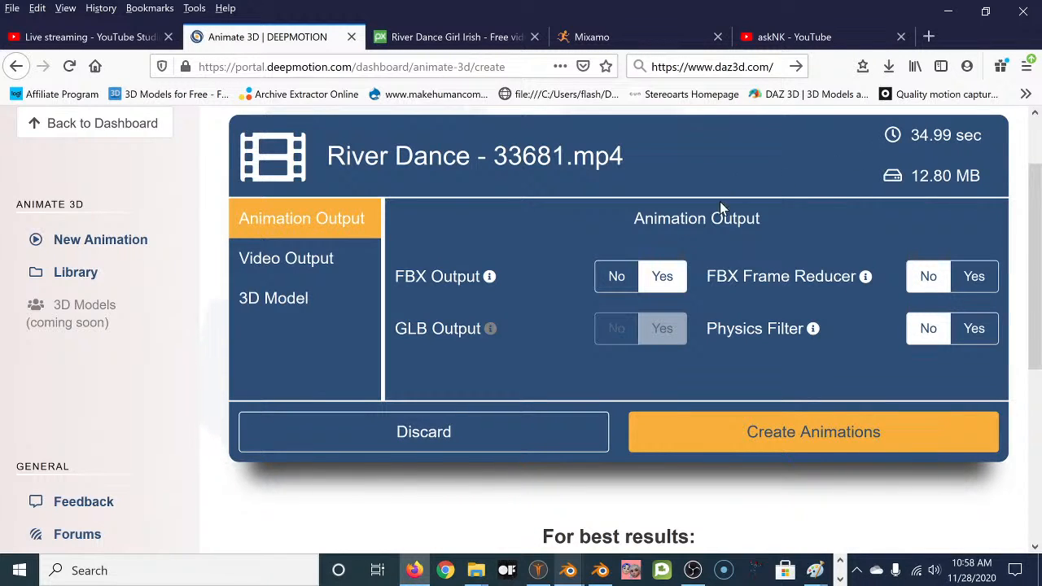
scroll(758, 188, down, 3)
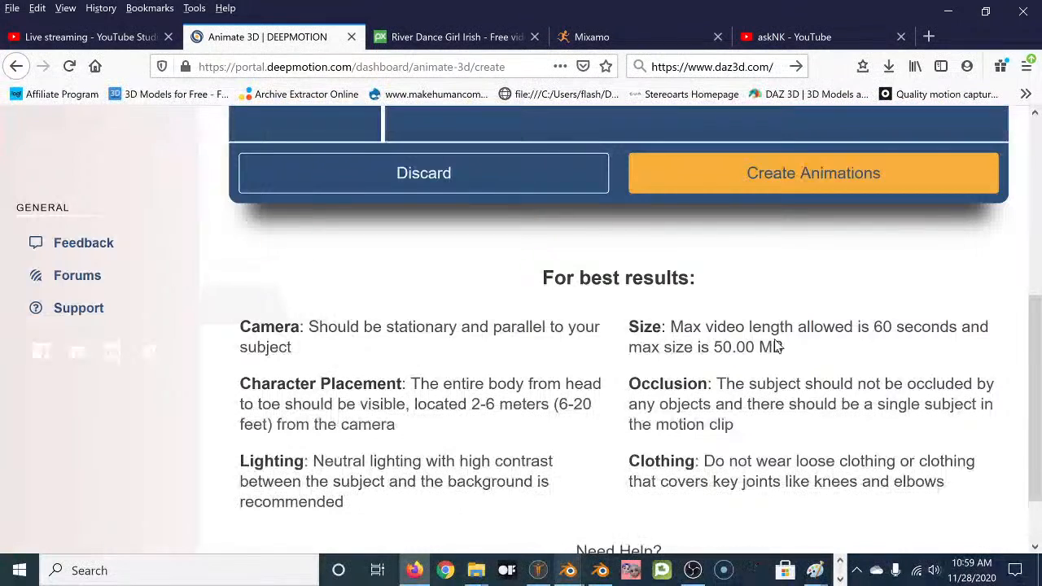
scroll(439, 350, up, 3)
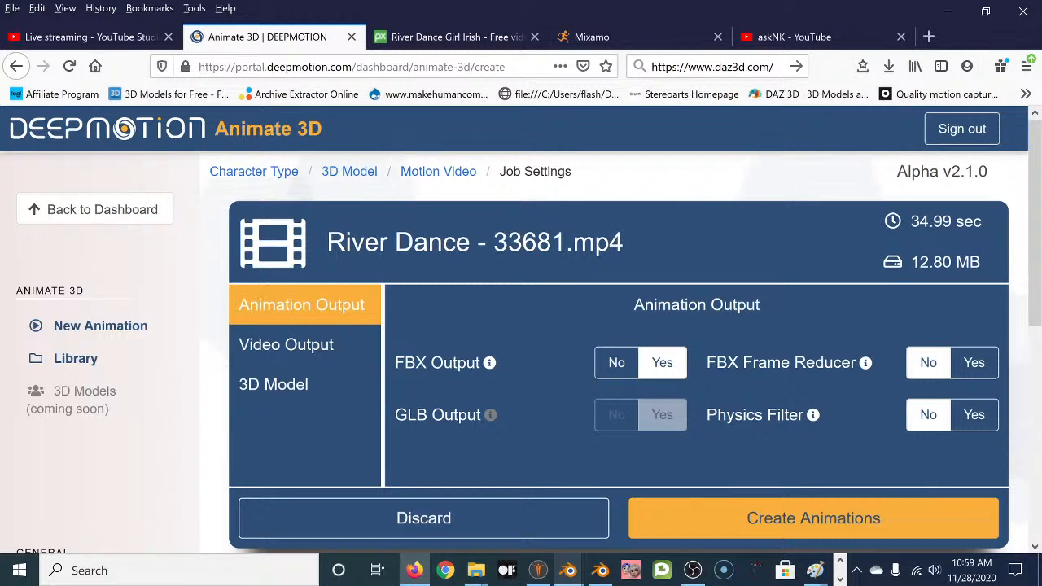
scroll(540, 255, down, 2)
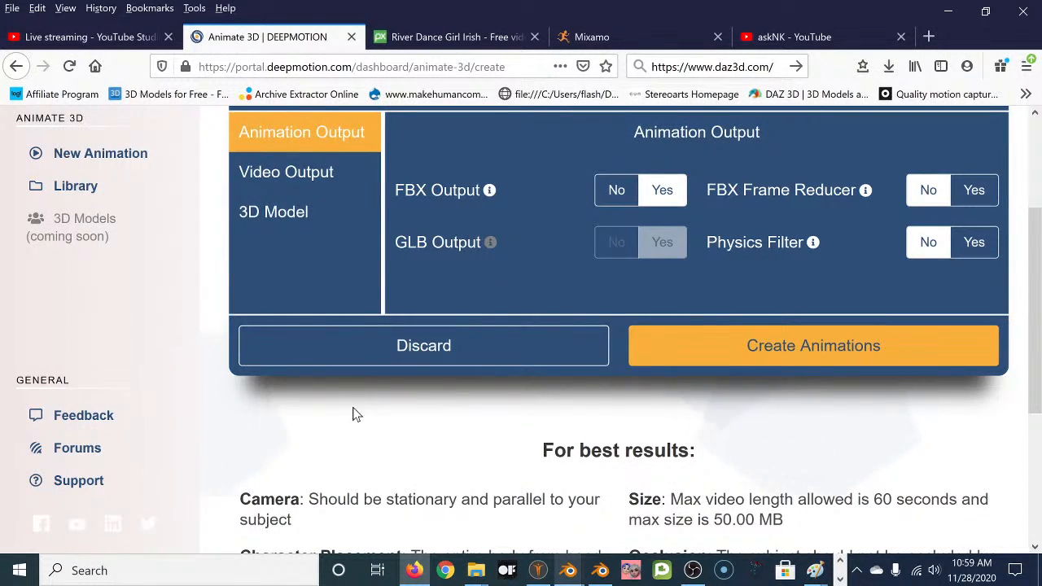
scroll(238, 429, up, 2)
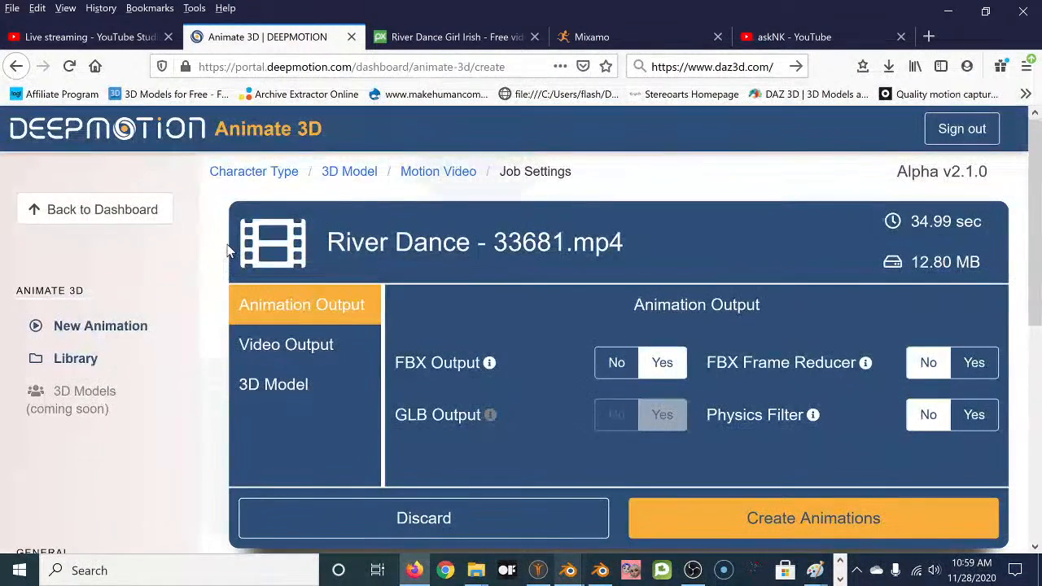
scroll(228, 253, down, 5)
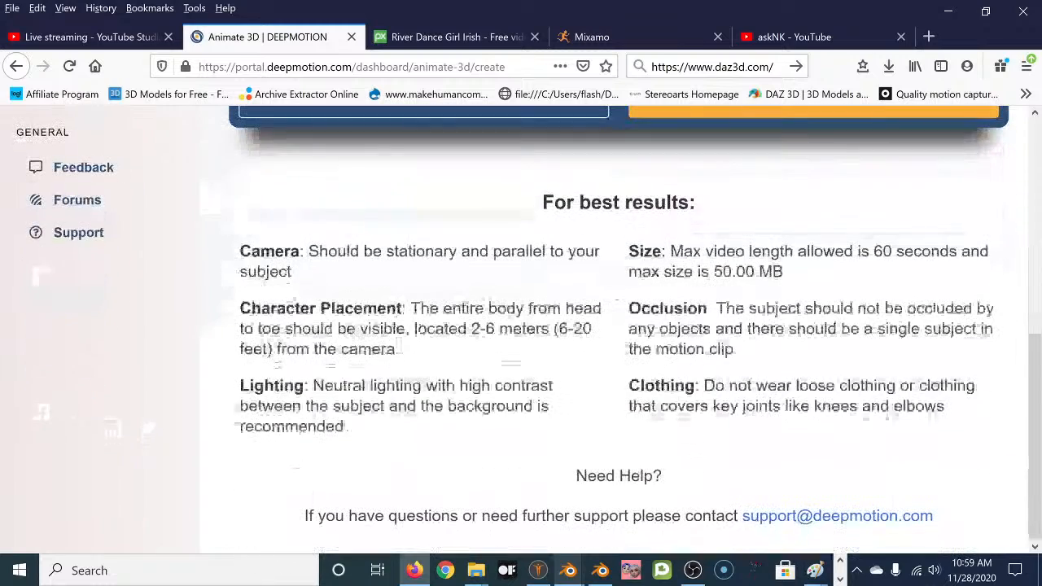
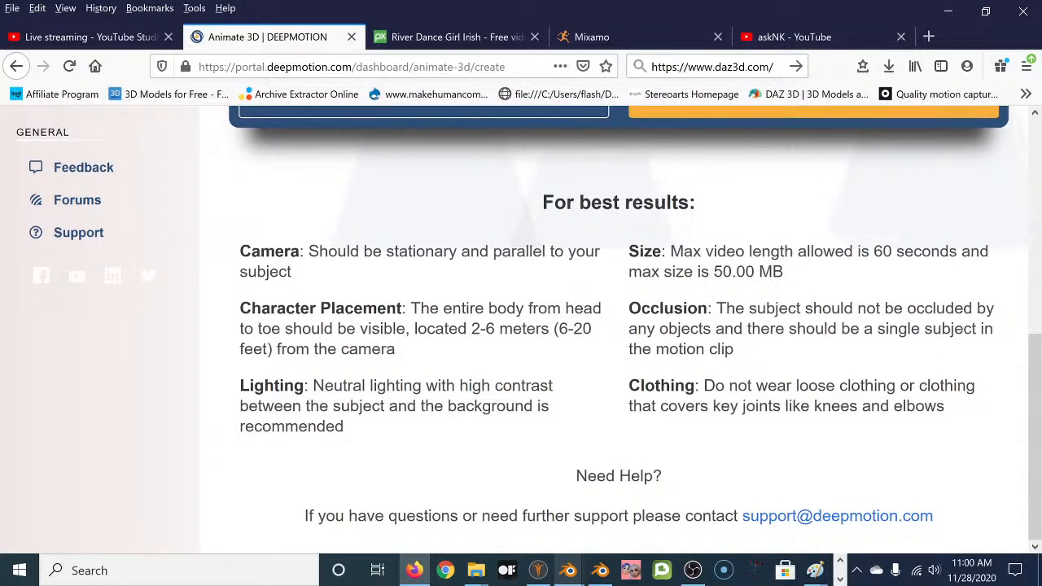
Show the River Dance Girl Irish Pixabay page and close the 'Say thanks' overlay.
click(450, 36)
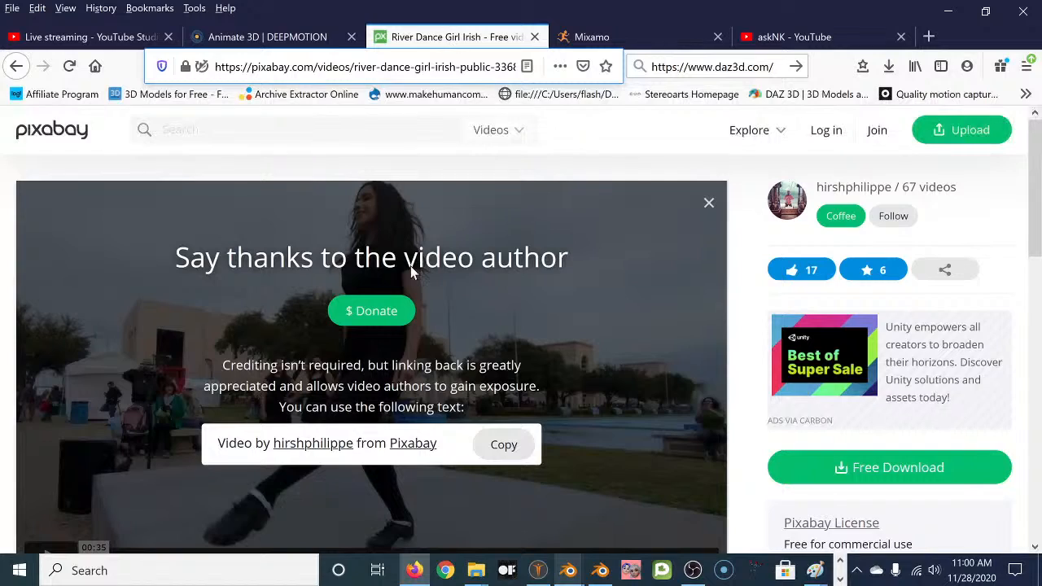
click(709, 203)
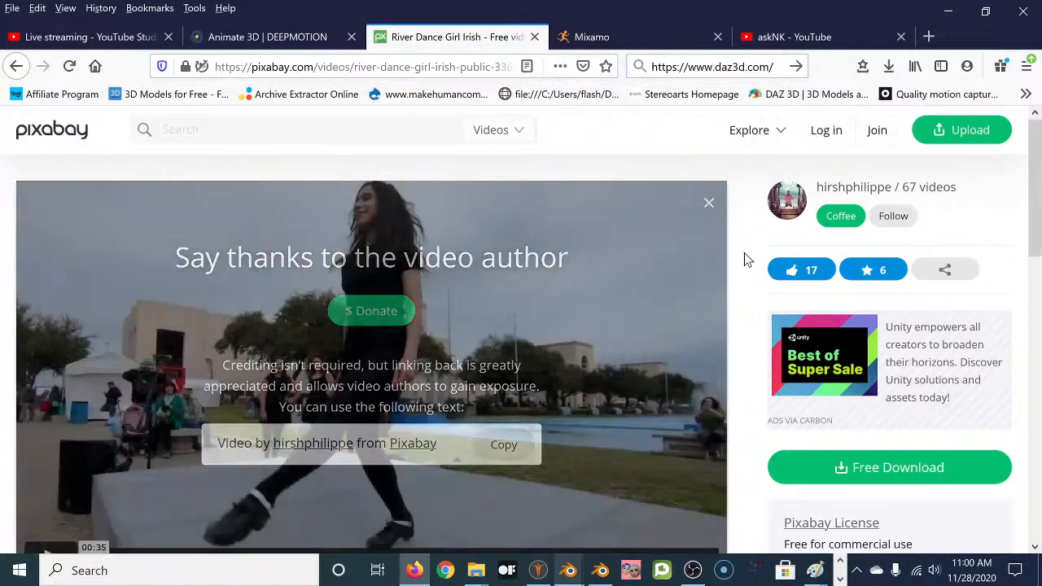
scroll(708, 354, down, 2)
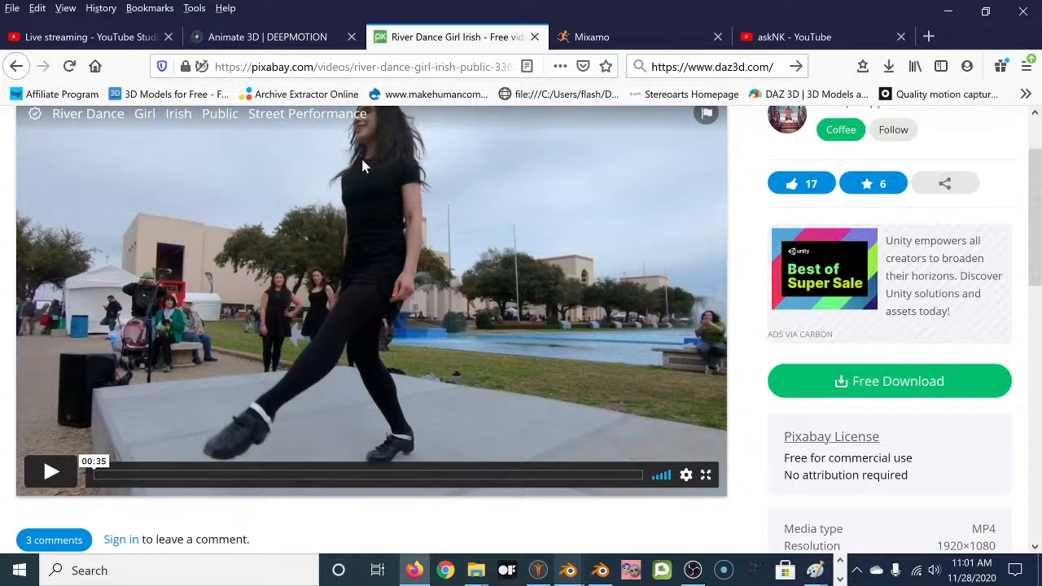
Play the River Dance dance clip, then pause it around 00:15.
click(52, 473)
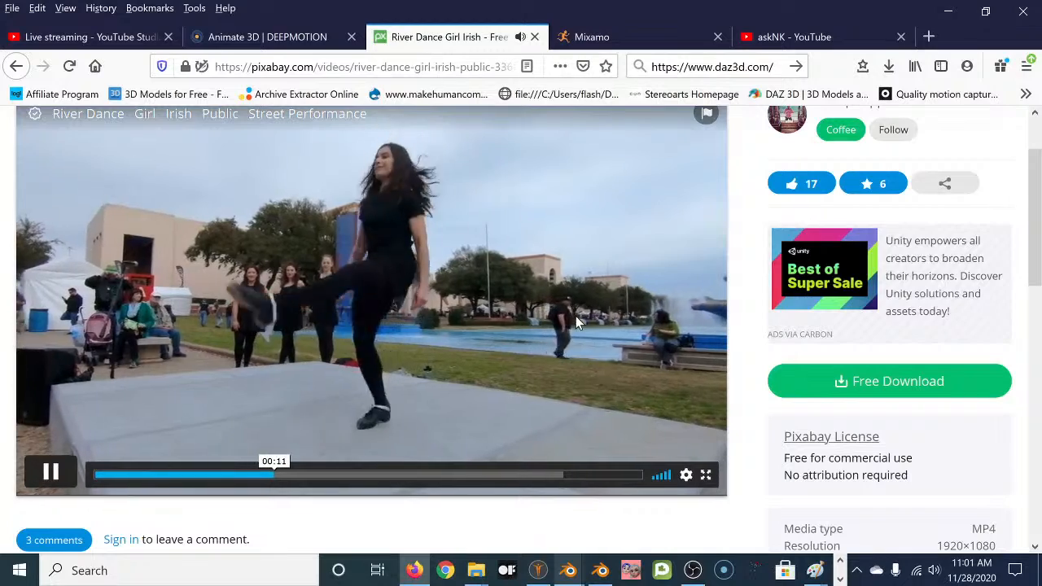
click(51, 472)
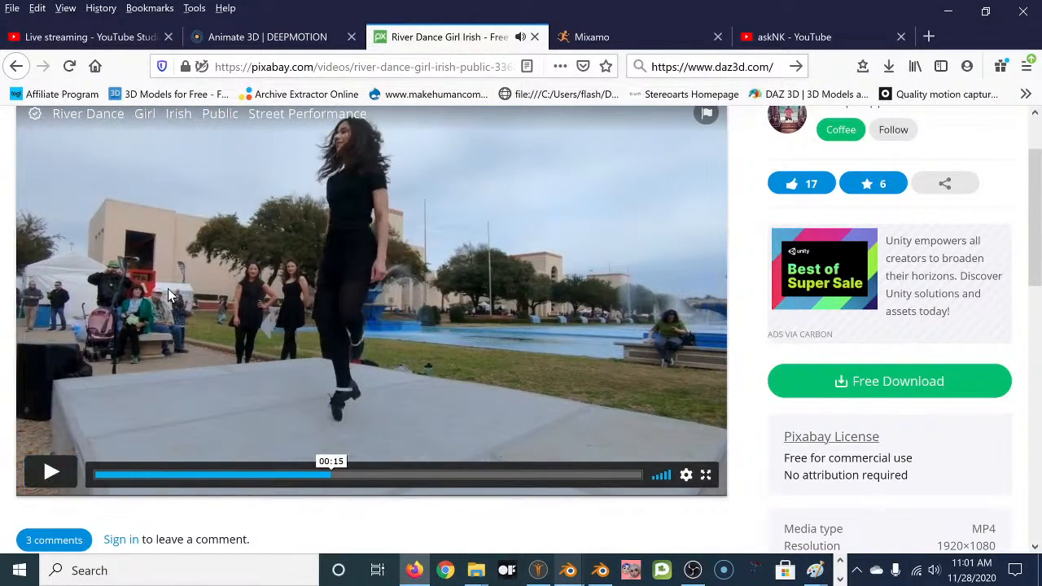
scroll(172, 272, up, 2)
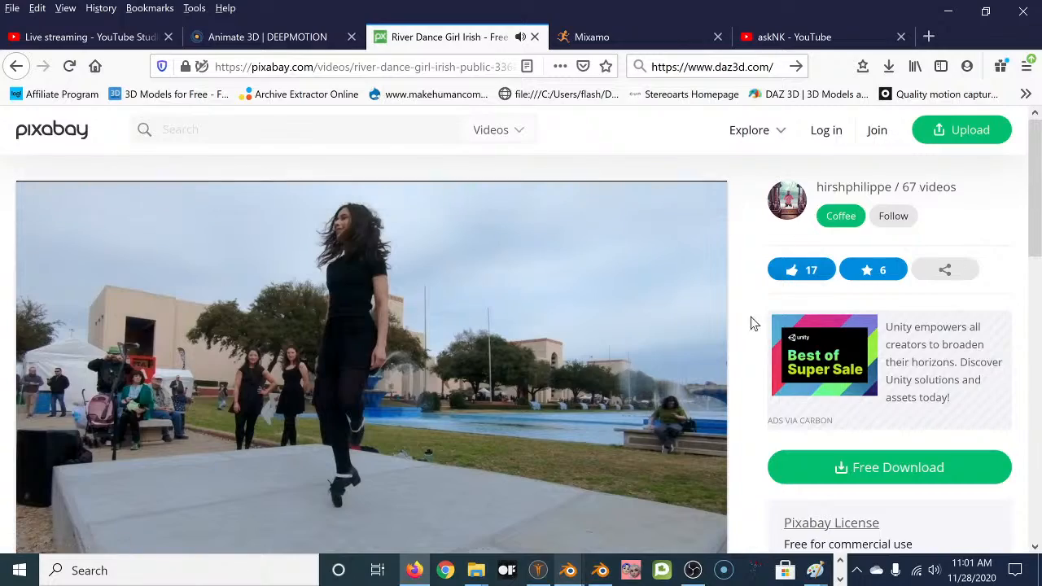
scroll(743, 356, down, 4)
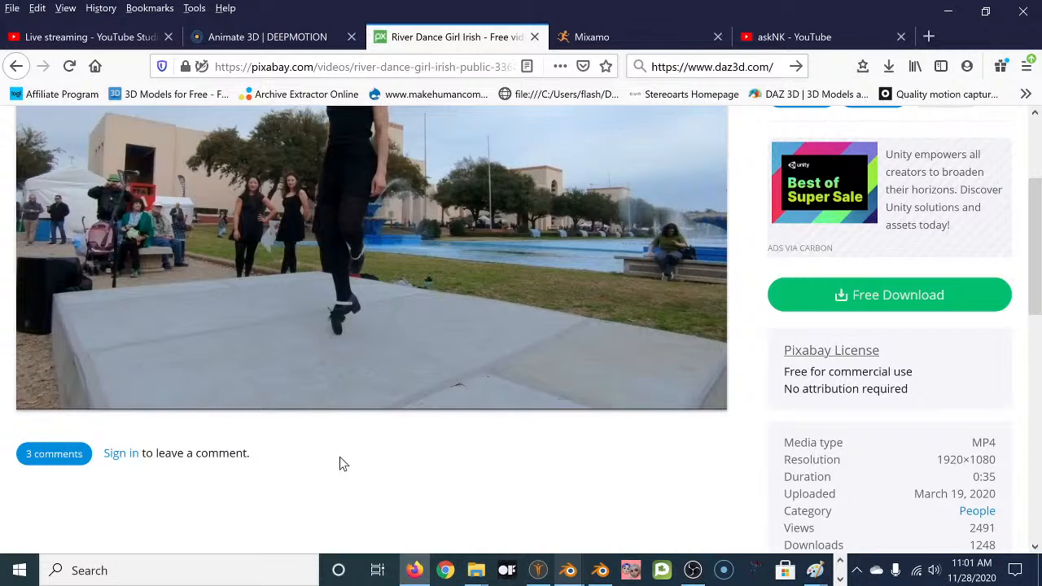
scroll(339, 456, up, 4)
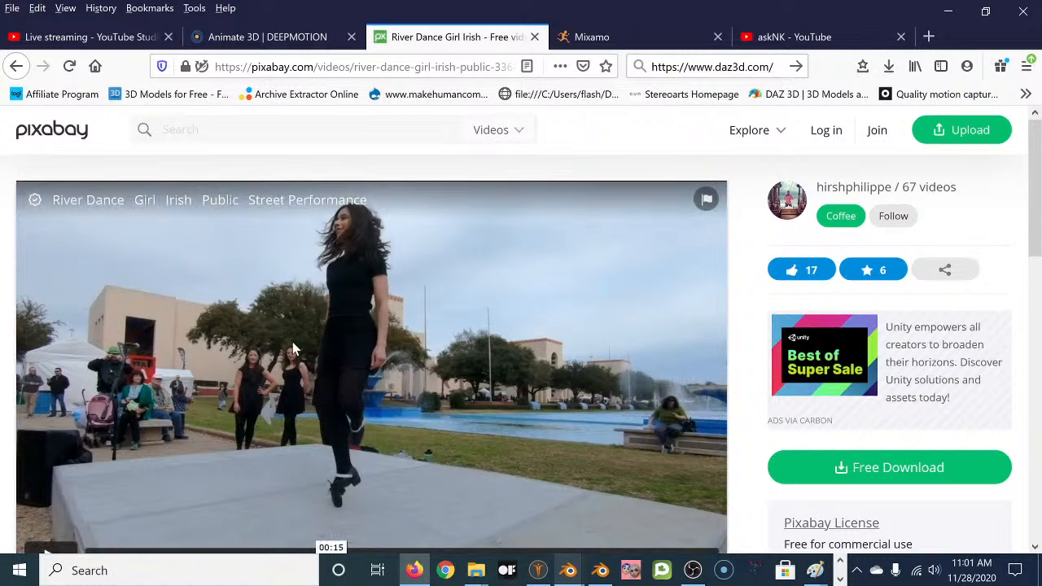
scroll(368, 352, down, 2)
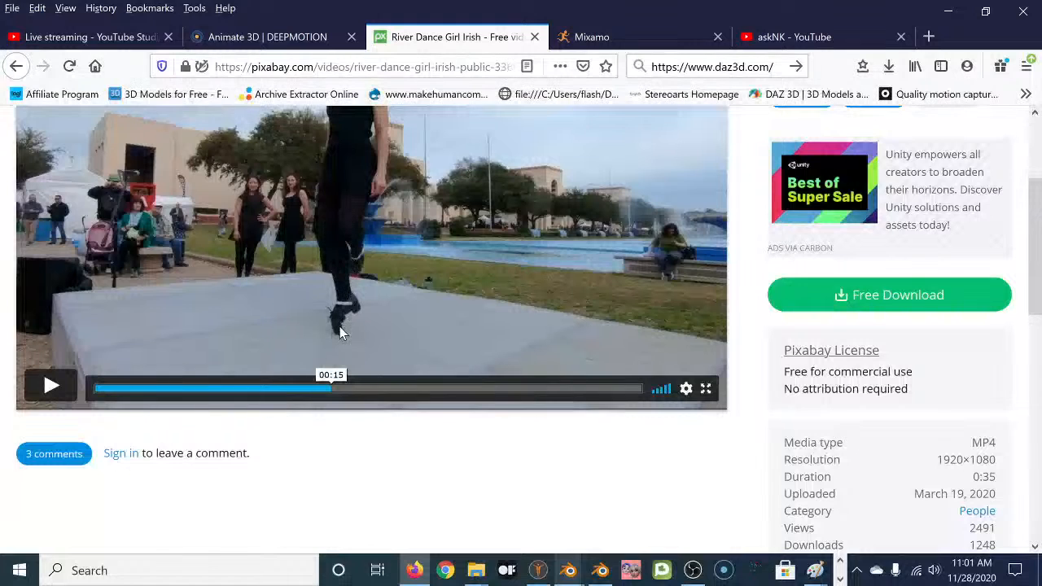
scroll(344, 332, up, 2)
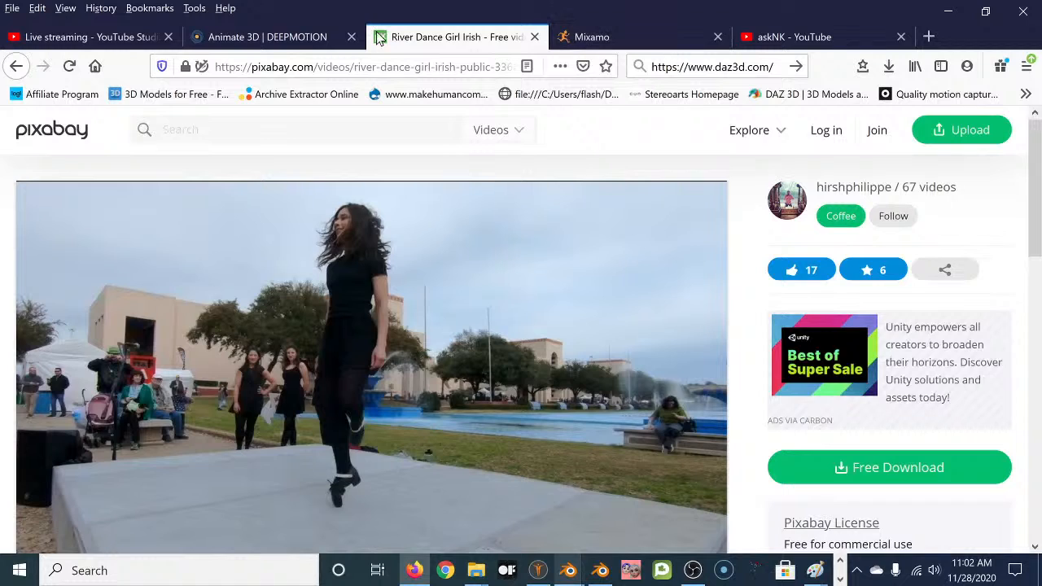
Back in DeepMotion, launch Create Animations for River Dance - 33681.mp4 (34.99 sec).
click(273, 37)
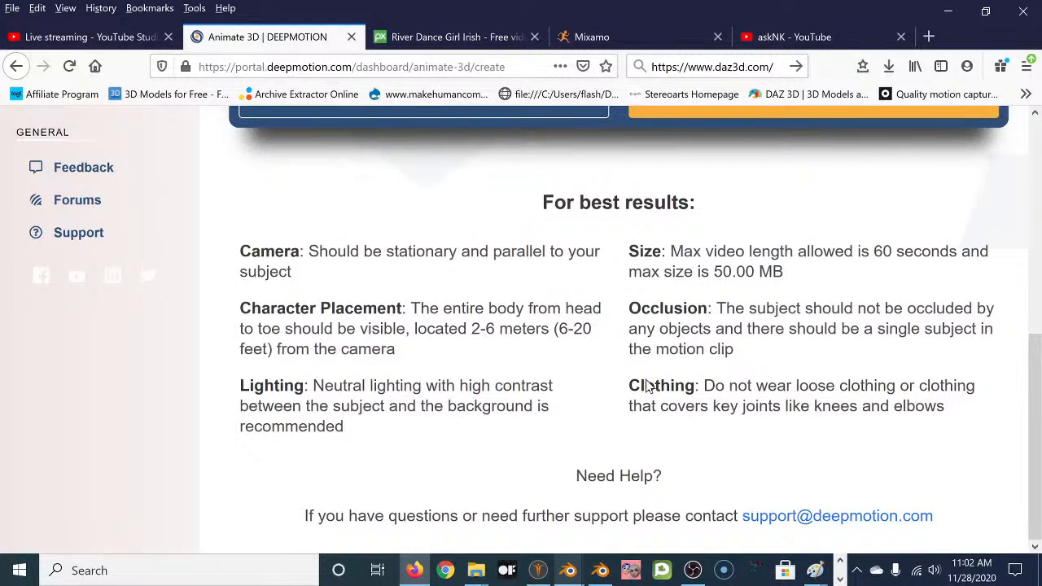
scroll(652, 383, up, 5)
scroll(655, 382, down, 1)
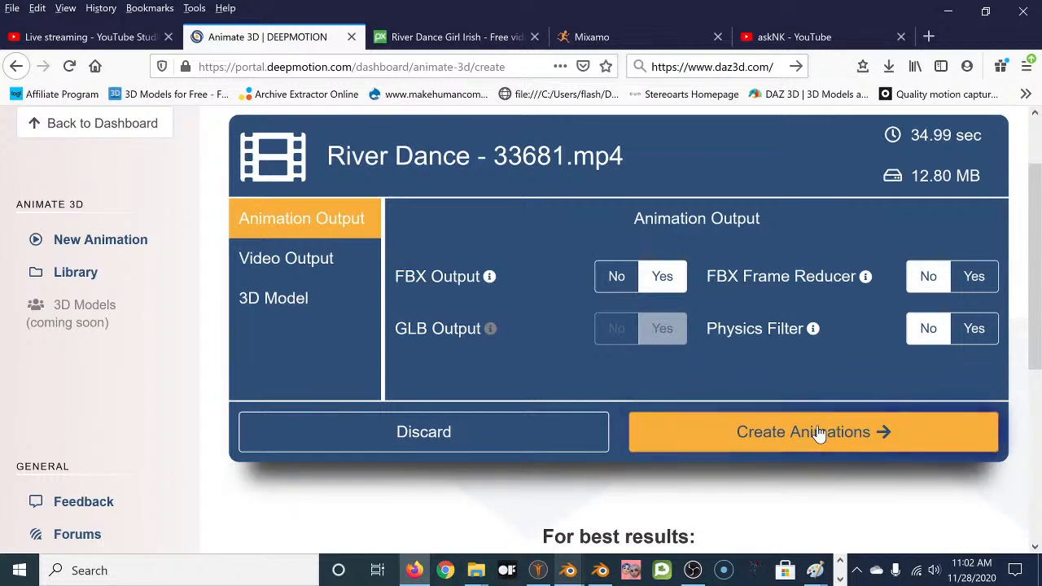
click(819, 434)
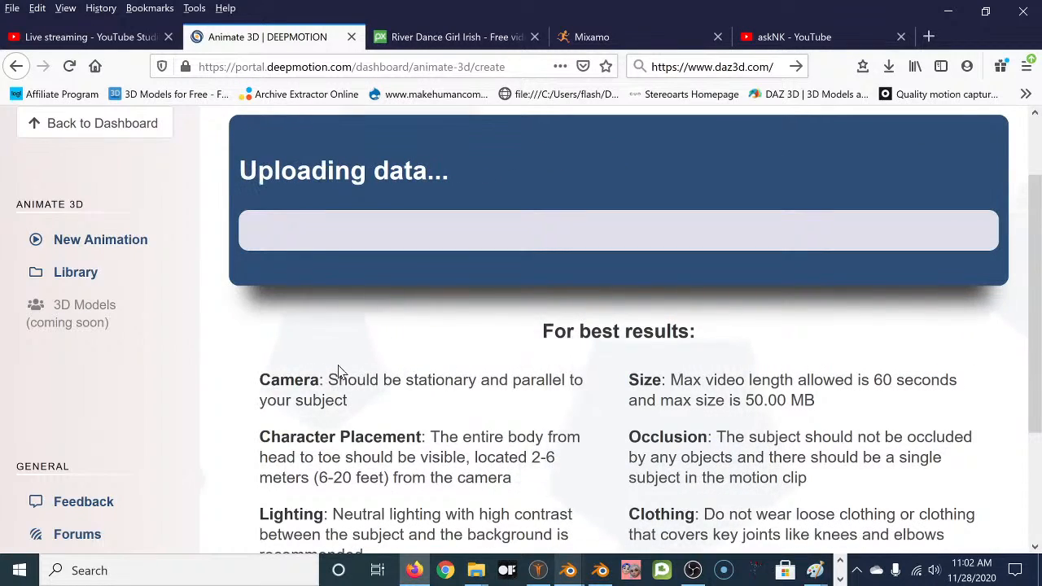
scroll(608, 384, down, 3)
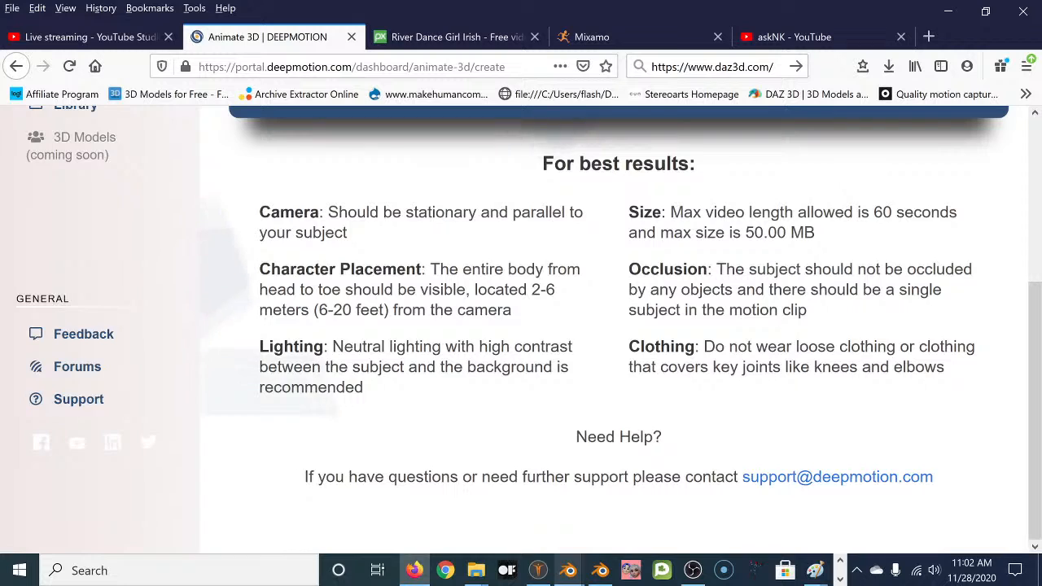
scroll(516, 364, up, 2)
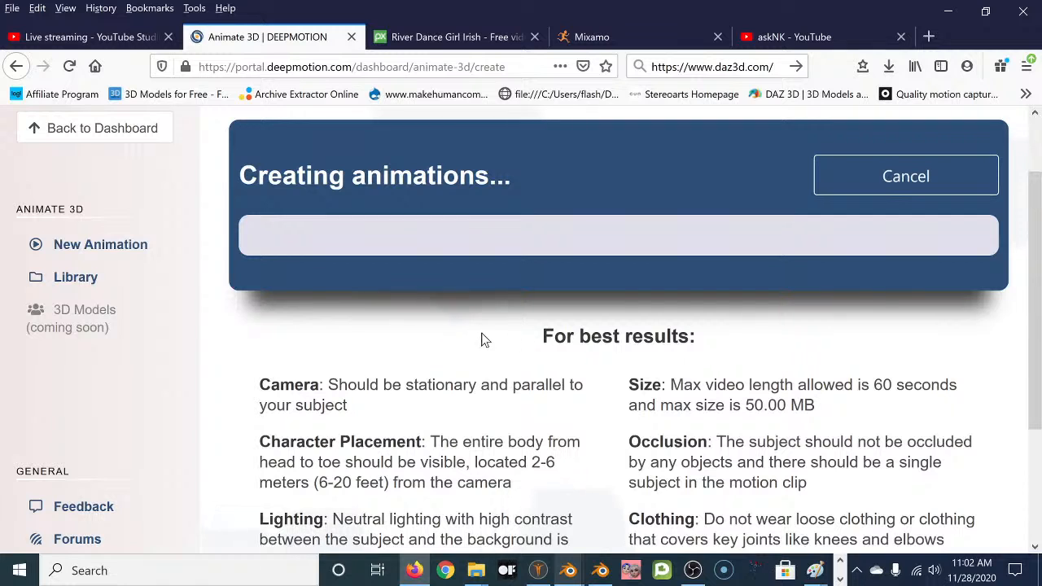
Review the River Dance video, scrubbing back to about 00:18, while checking DeepMotion's animation progress.
click(449, 37)
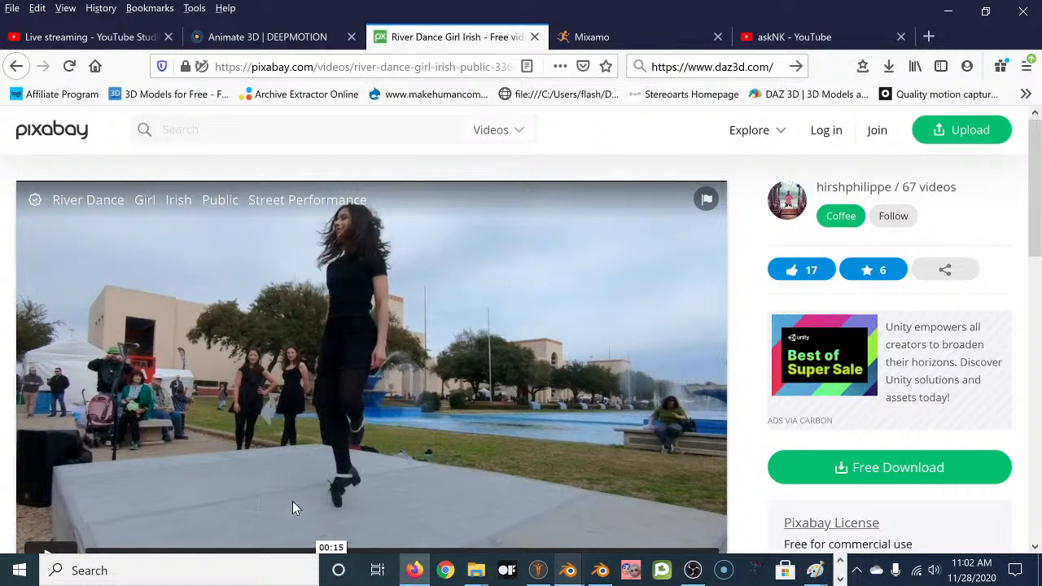
scroll(370, 468, down, 2)
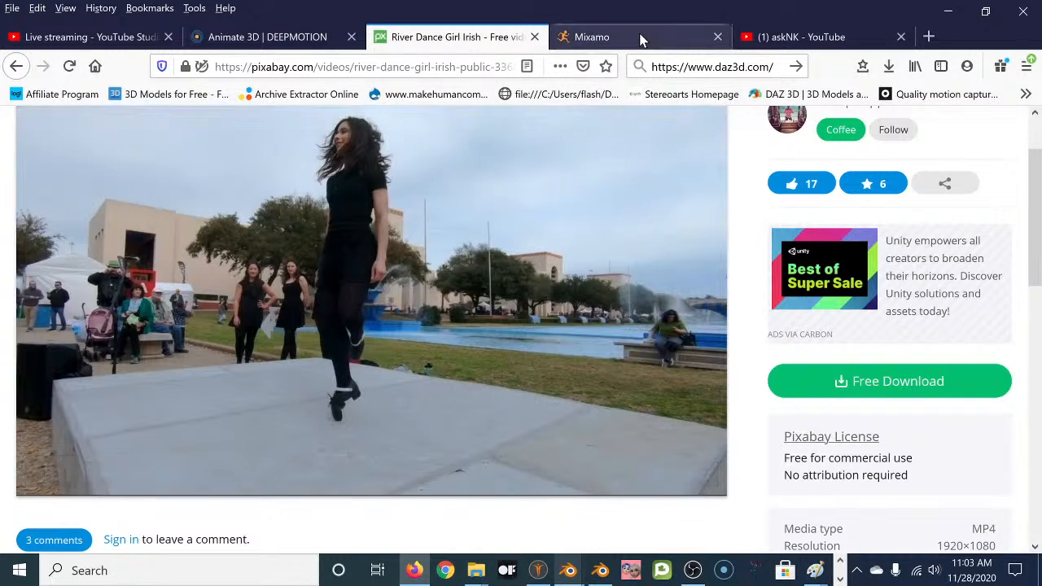
click(299, 39)
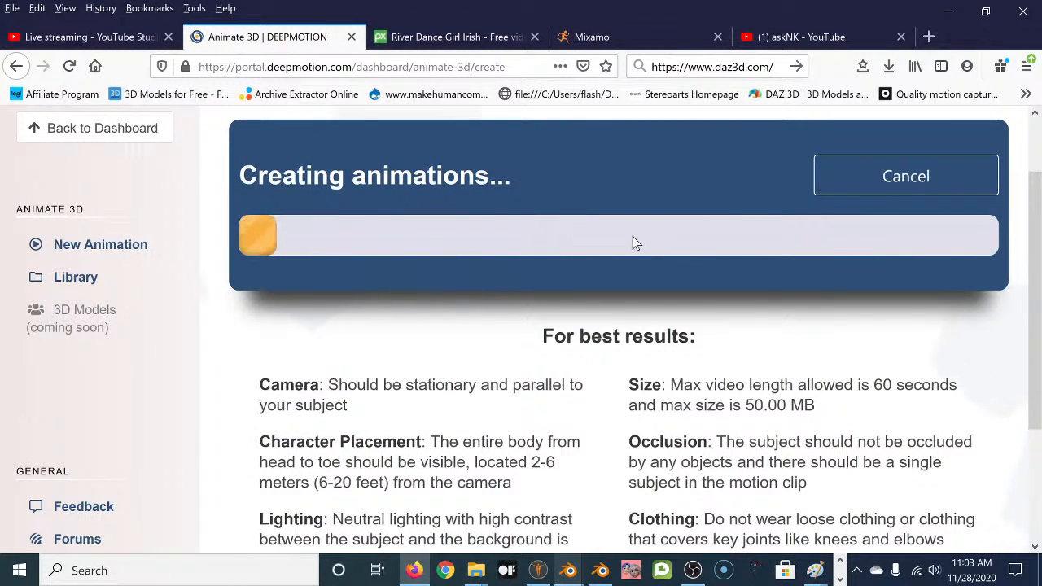
scroll(595, 362, up, 2)
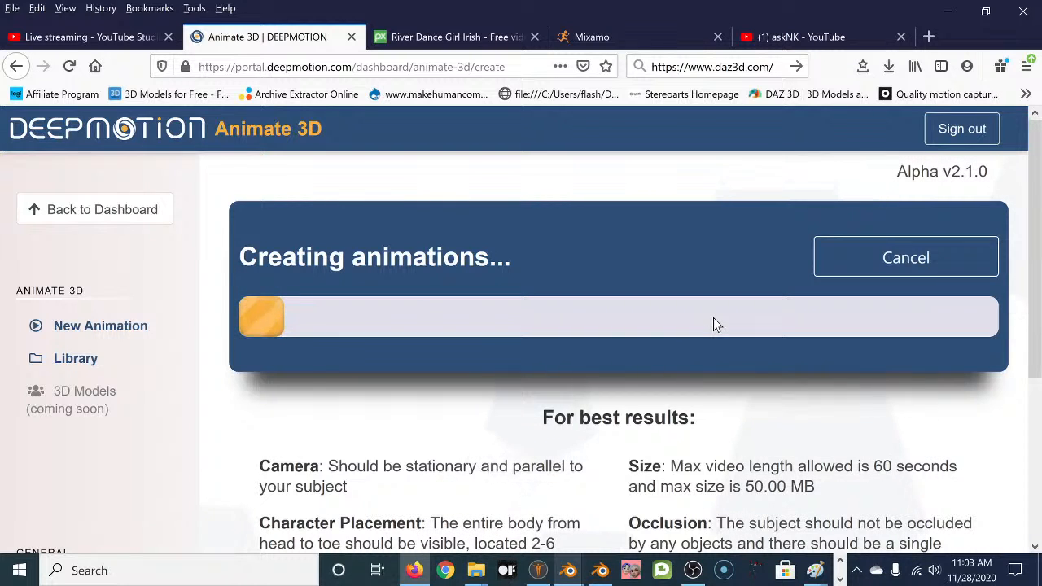
click(496, 37)
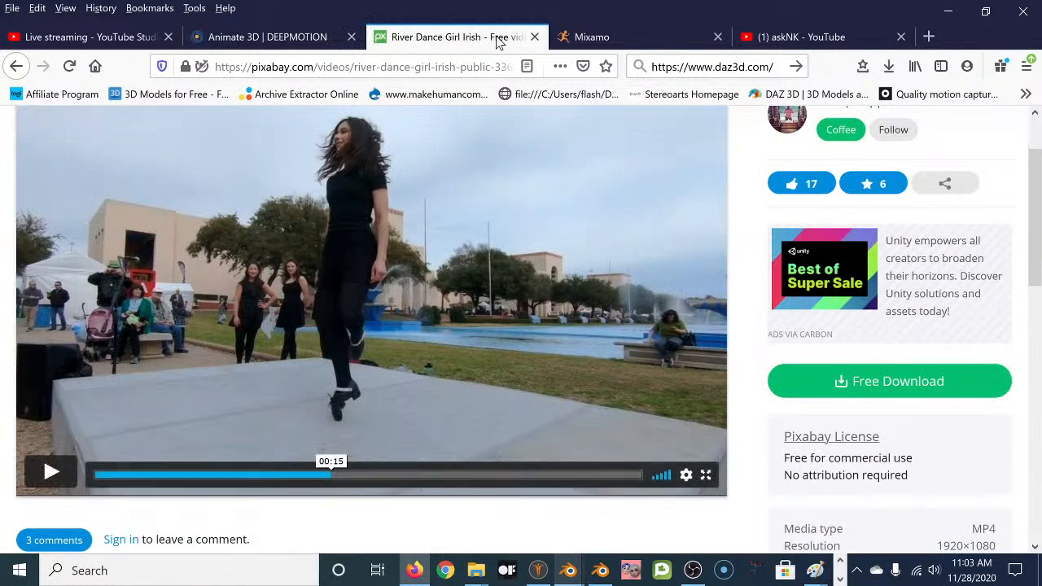
click(635, 477)
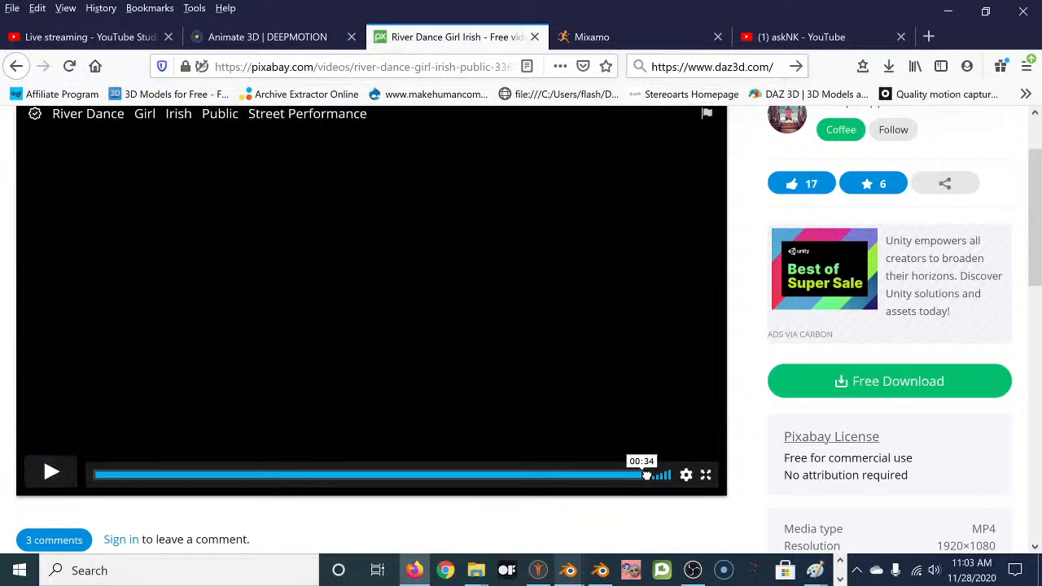
drag(628, 476, 320, 480)
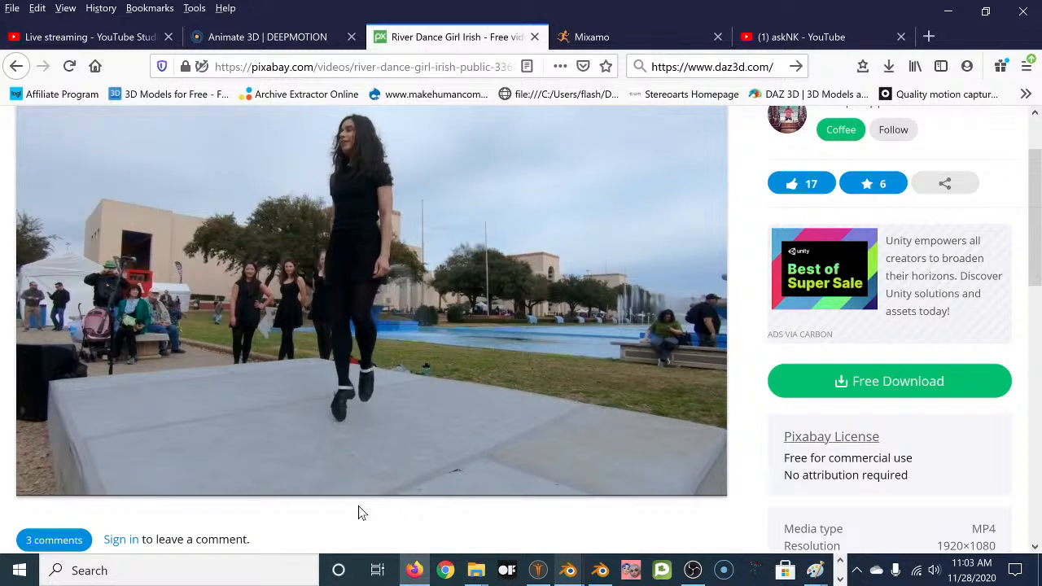
click(291, 38)
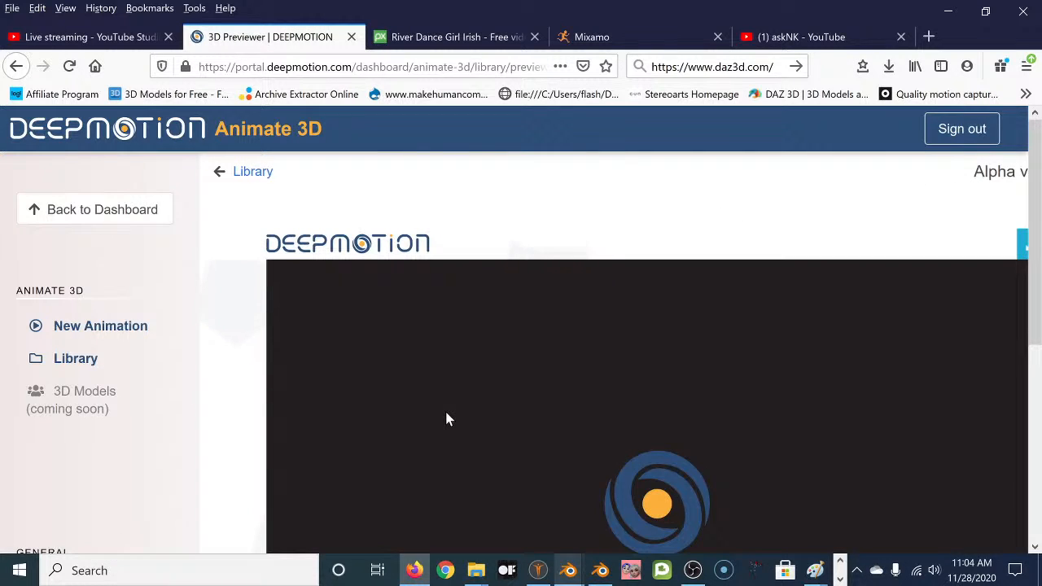
Scroll through the finished River Dance result and dismiss the previewer's instructions so it plays.
scroll(249, 333, down, 3)
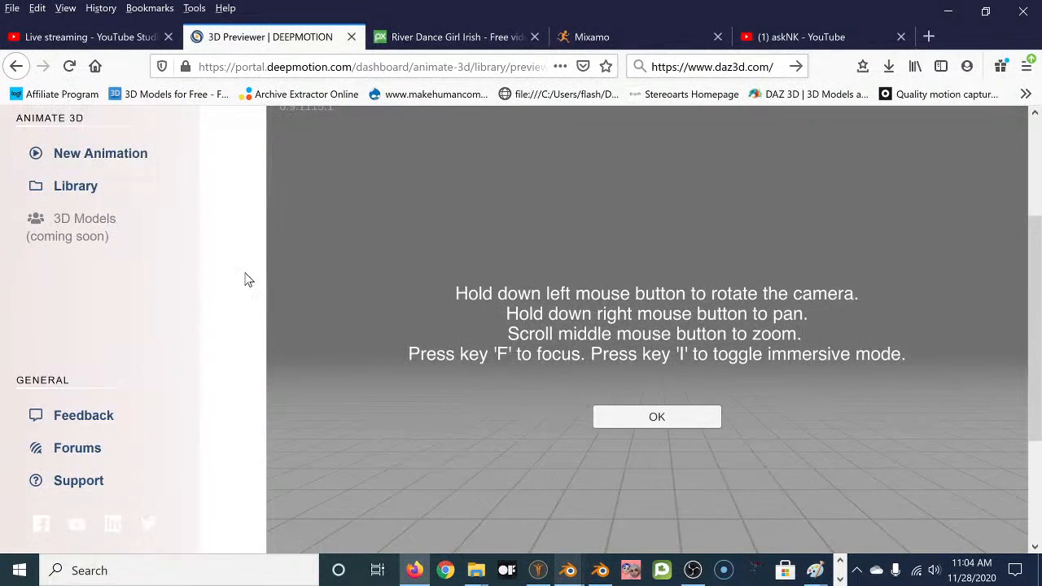
scroll(238, 274, up, 3)
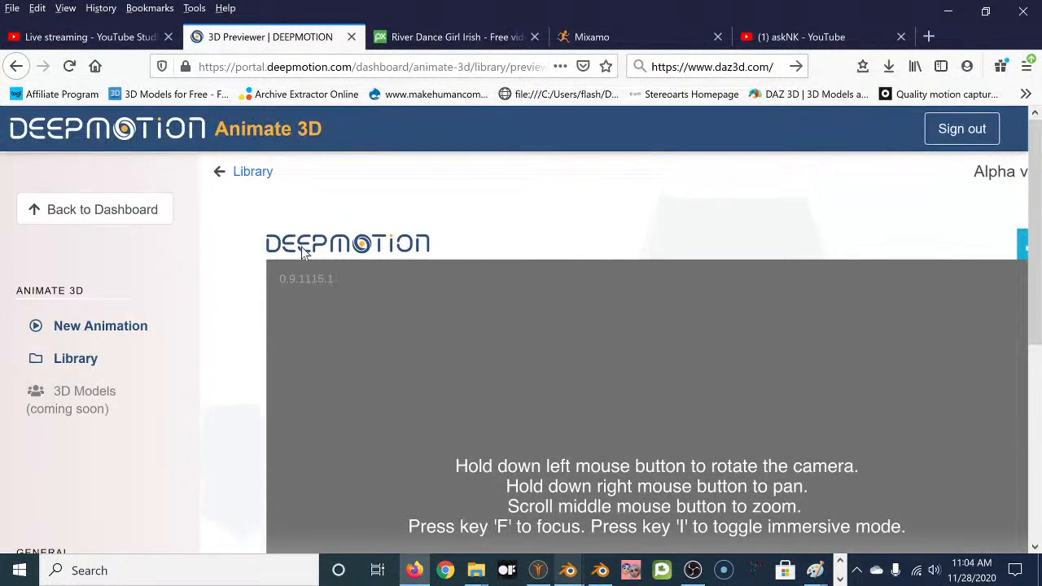
scroll(228, 344, down, 2)
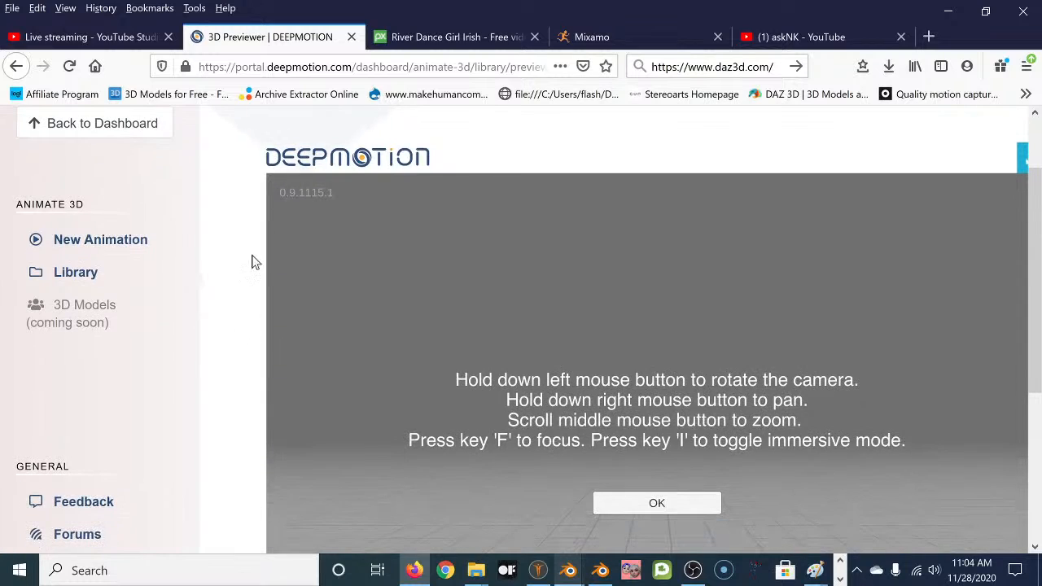
scroll(218, 383, down, 3)
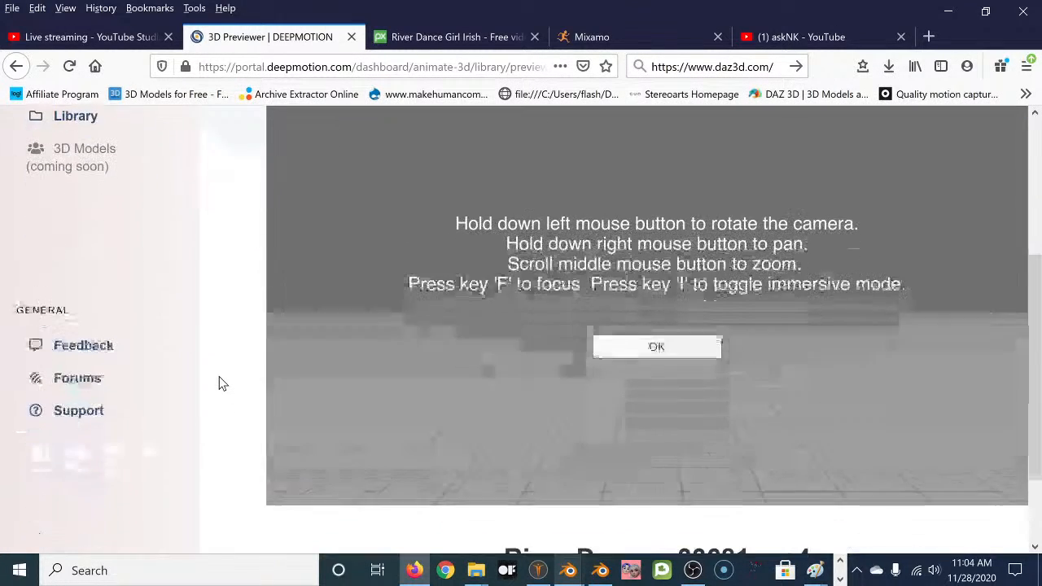
scroll(249, 352, down, 2)
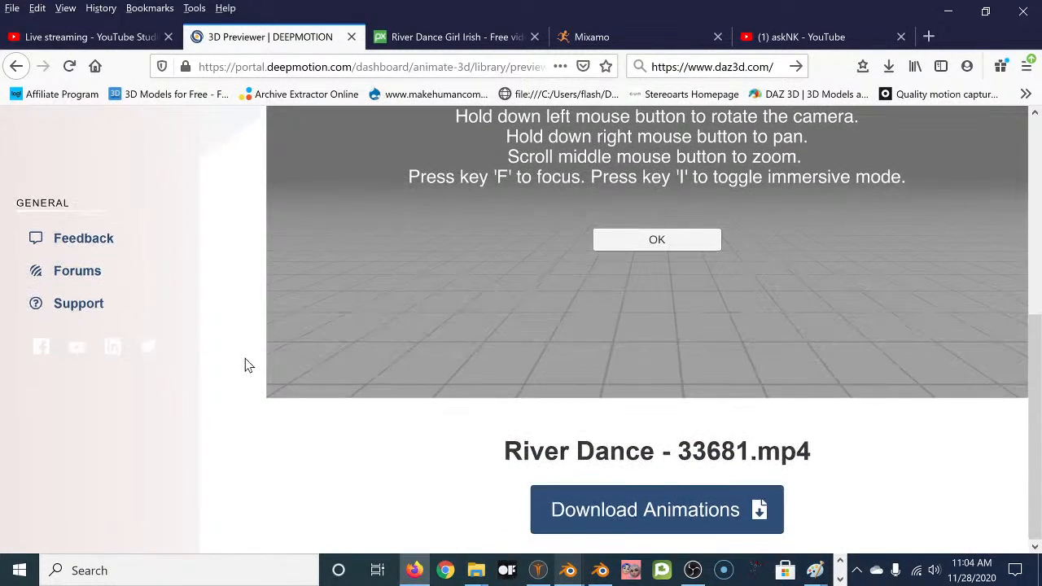
click(686, 512)
scroll(240, 395, up, 5)
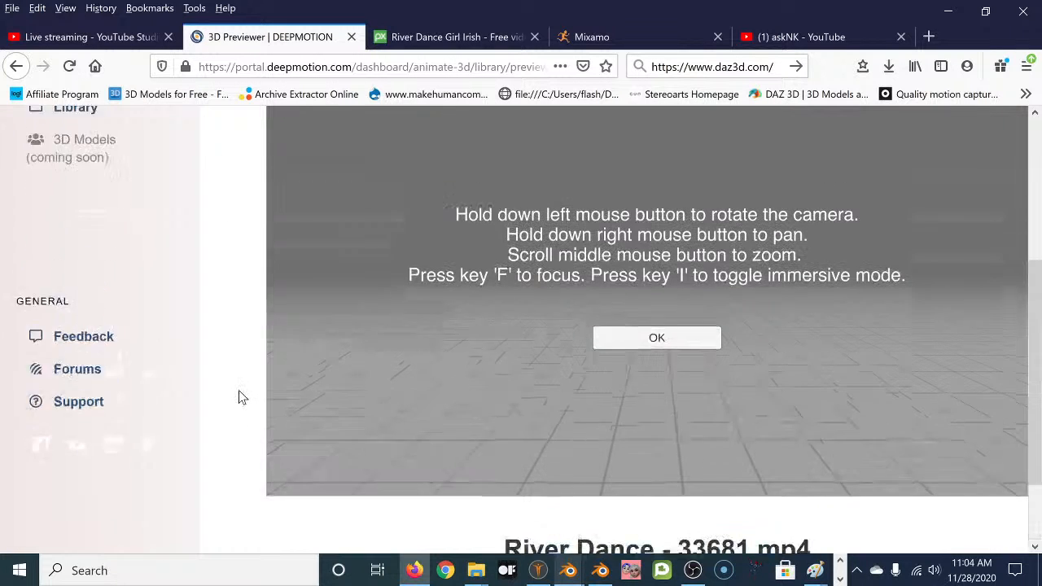
scroll(249, 383, down, 3)
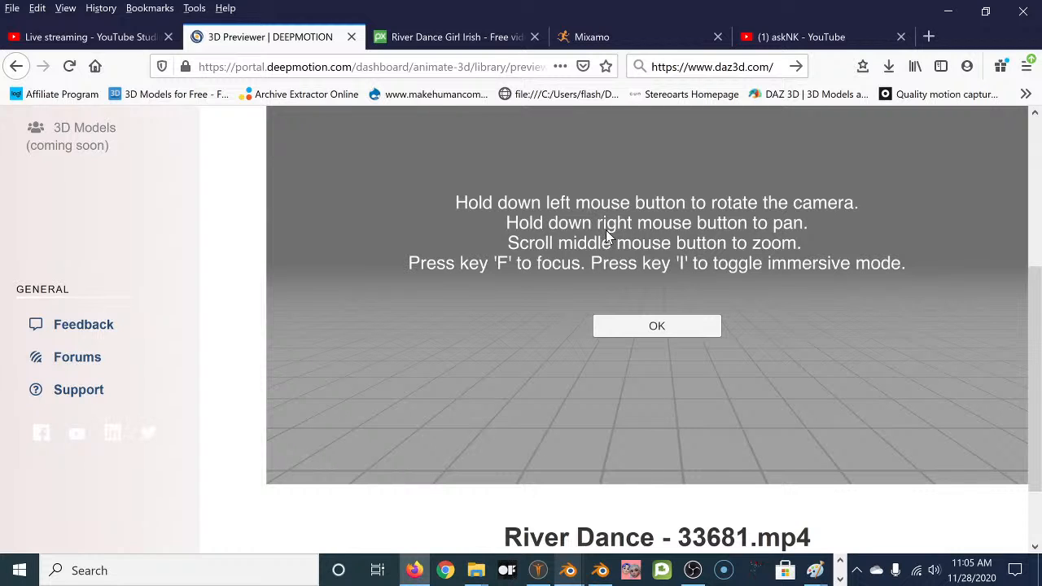
click(658, 325)
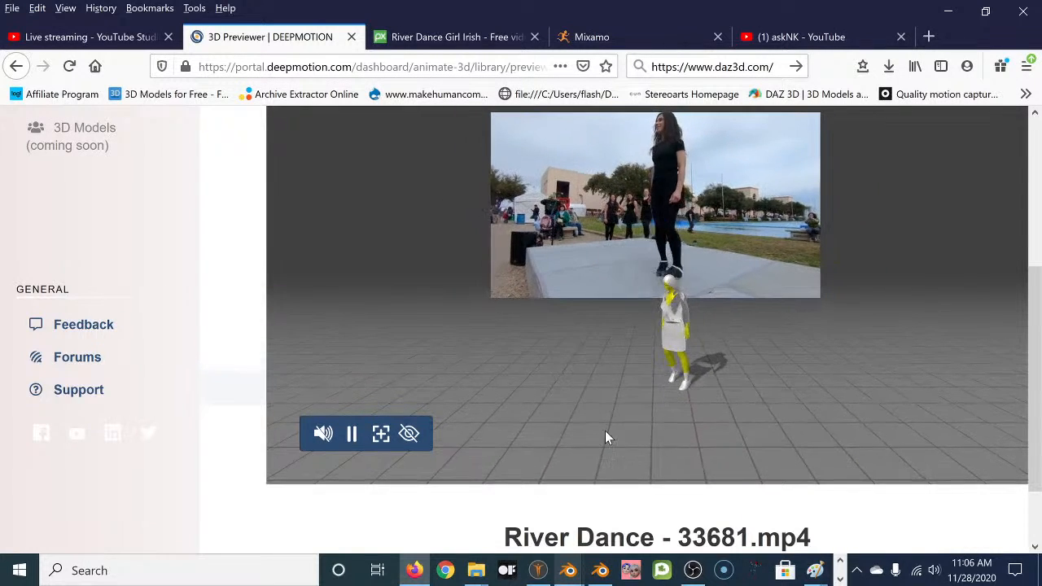
Pause the River Dance animation, toggle immersive view without the reference video, then open Download Animations.
click(353, 433)
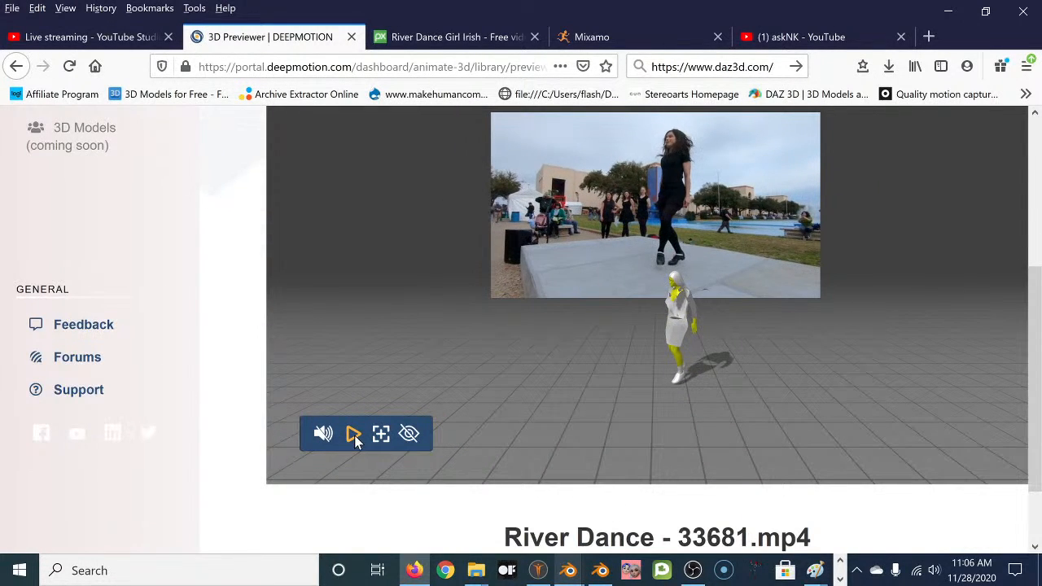
click(410, 434)
click(657, 327)
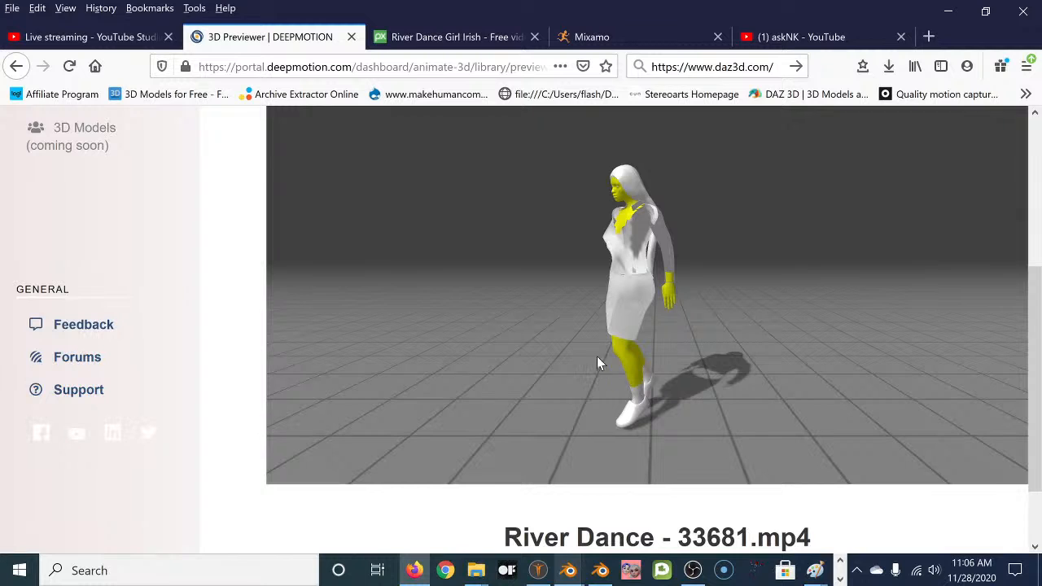
click(585, 351)
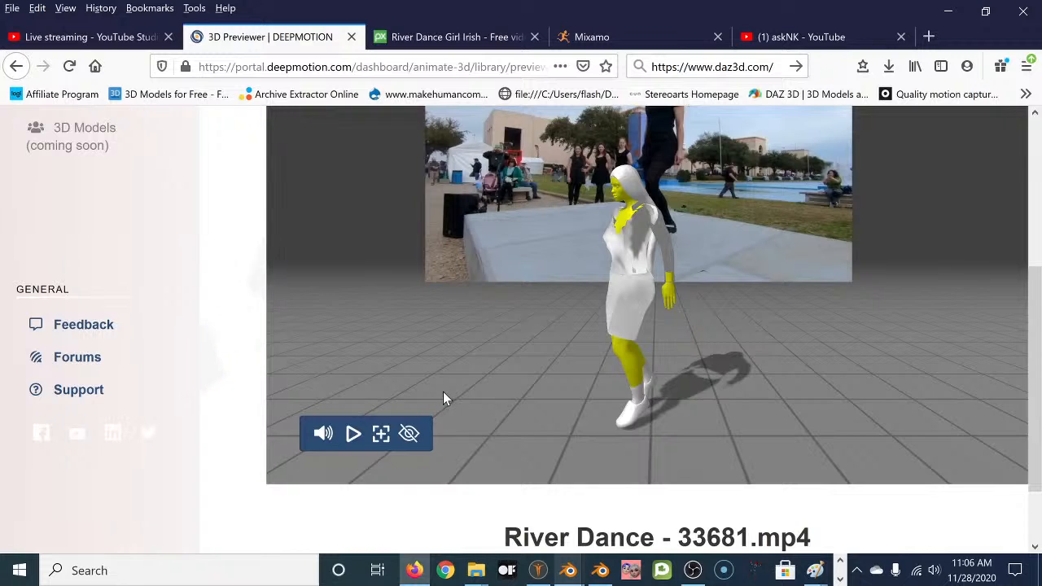
key(i)
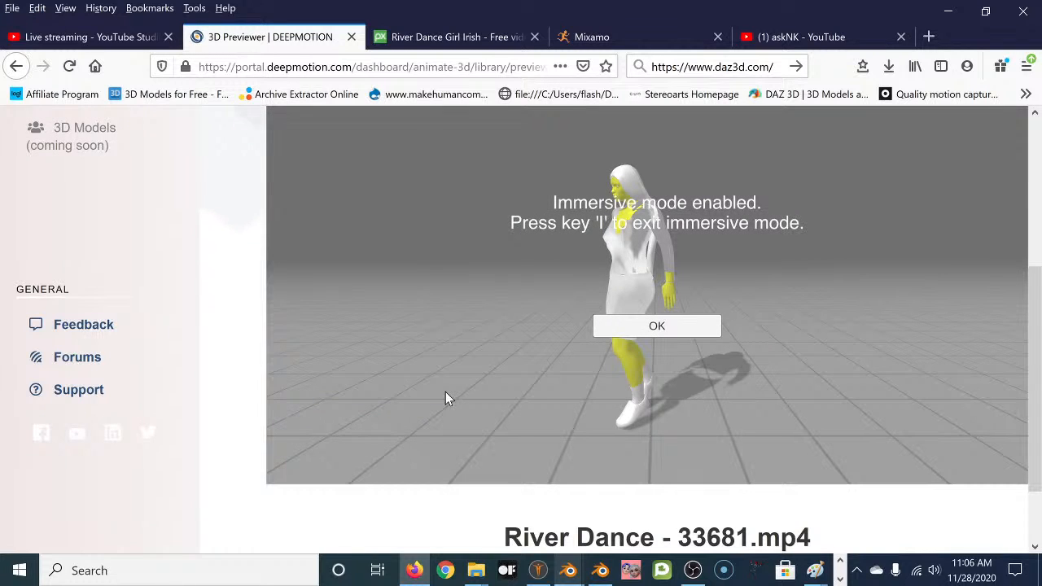
click(623, 333)
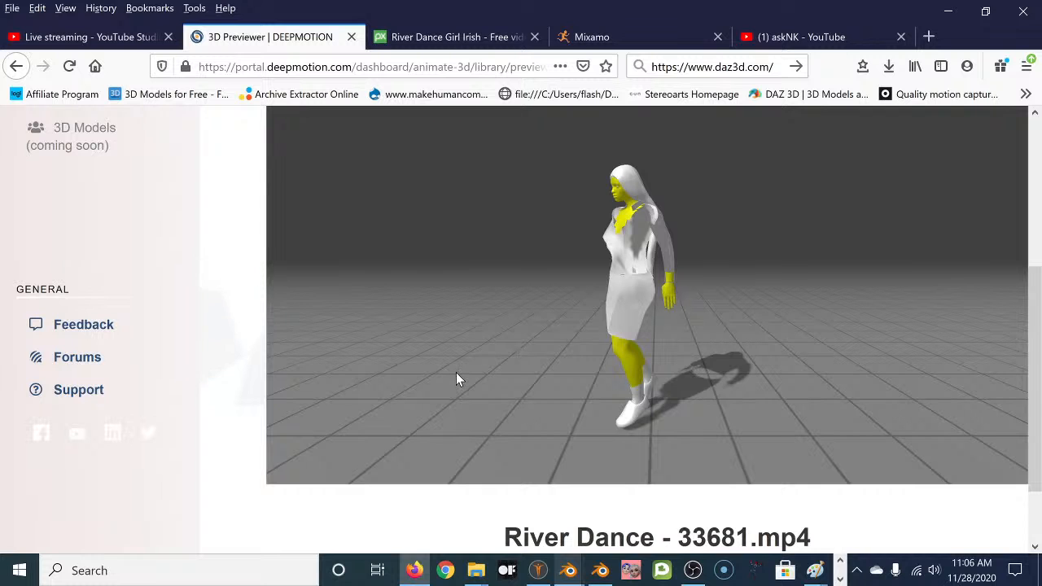
key(i)
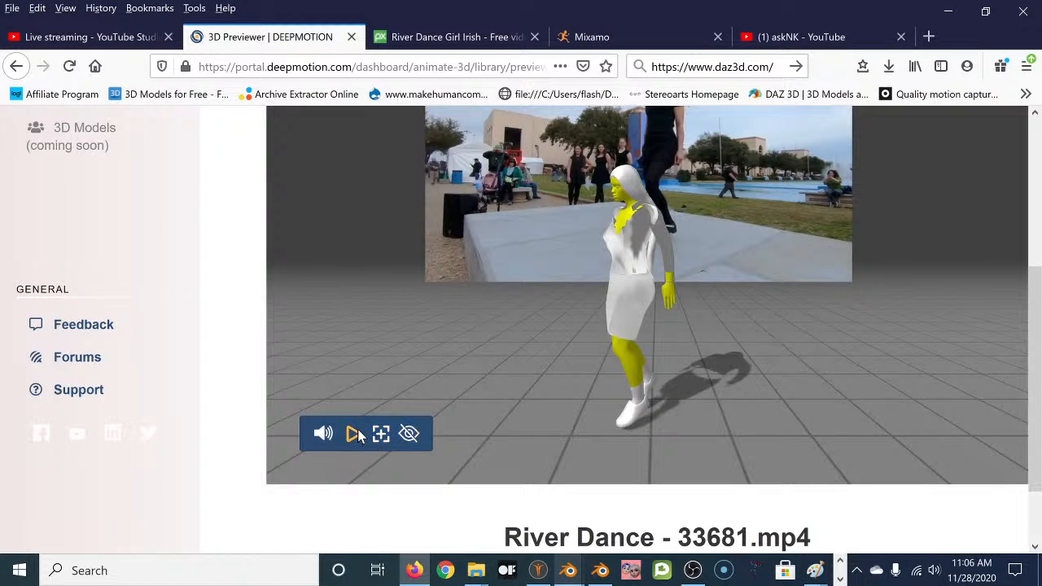
click(410, 433)
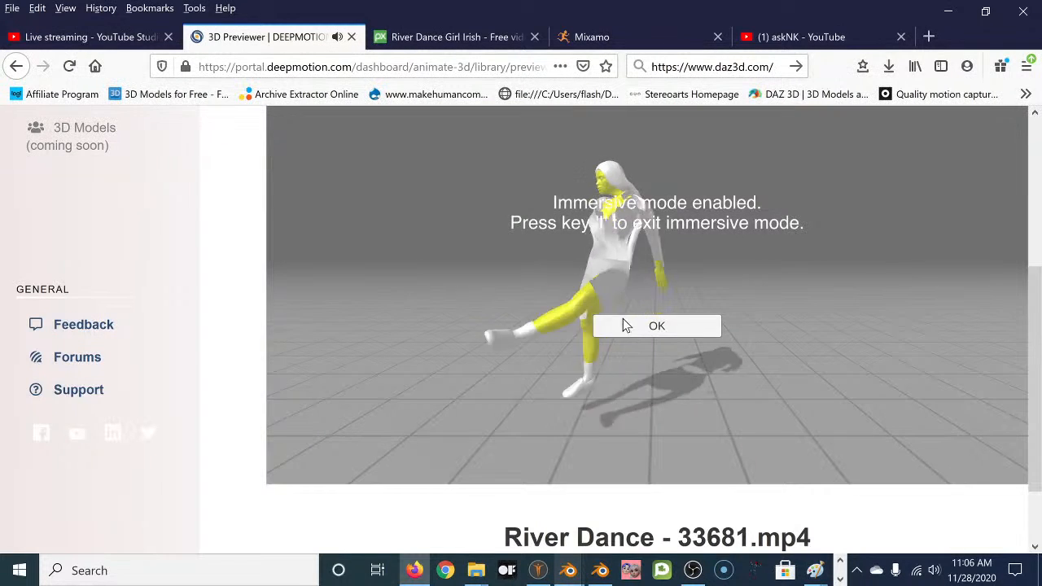
click(651, 329)
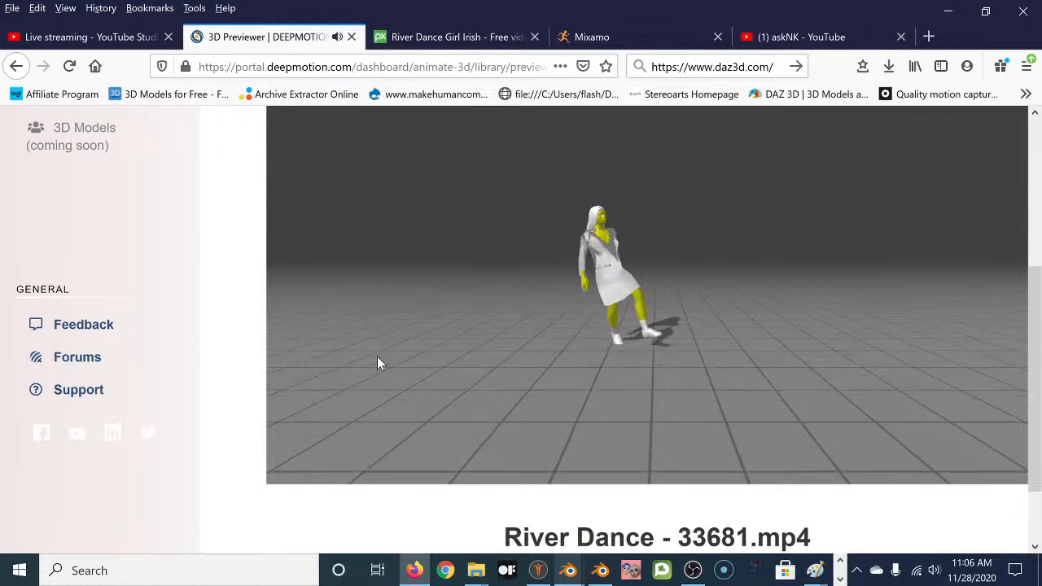
scroll(342, 513, down, 2)
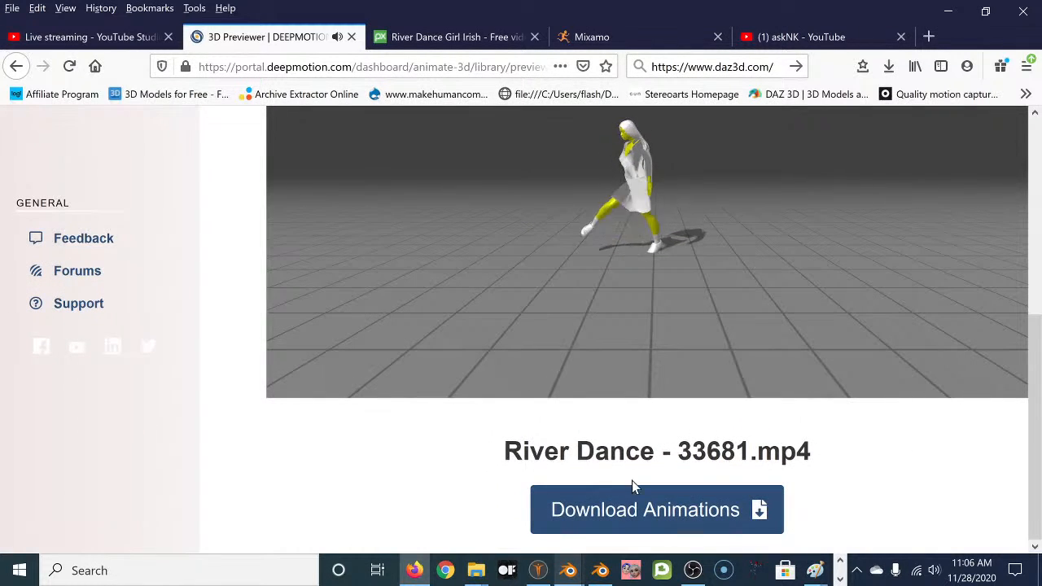
click(664, 511)
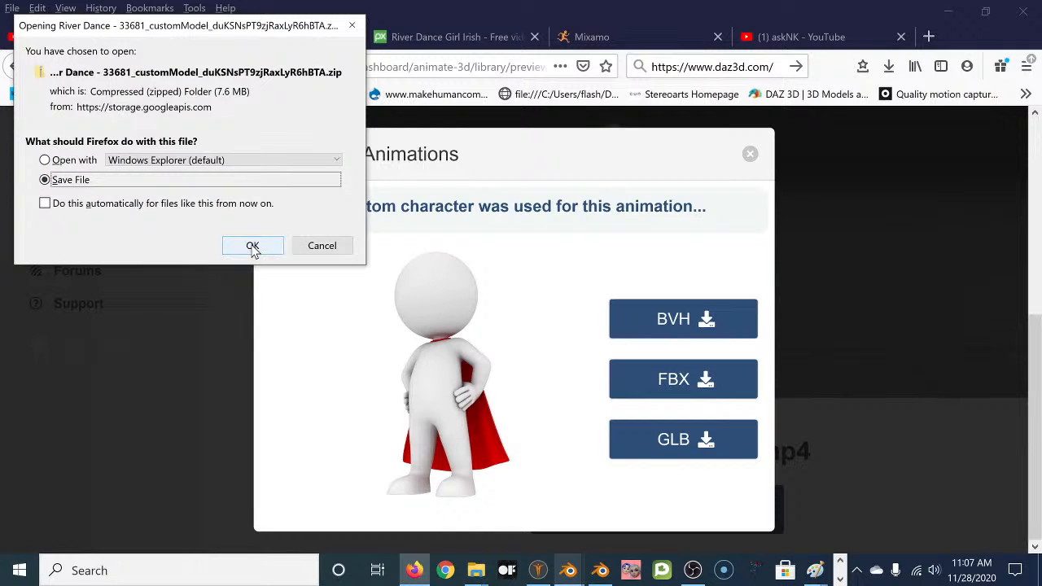
Save the River Dance FBX zip and show it in its folder from Firefox's downloads.
click(253, 246)
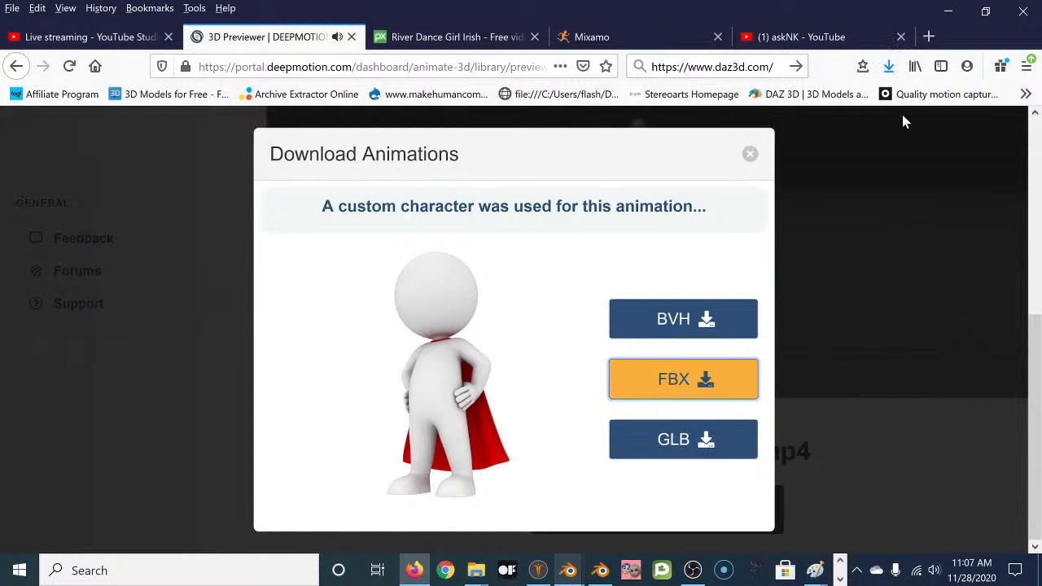
click(889, 67)
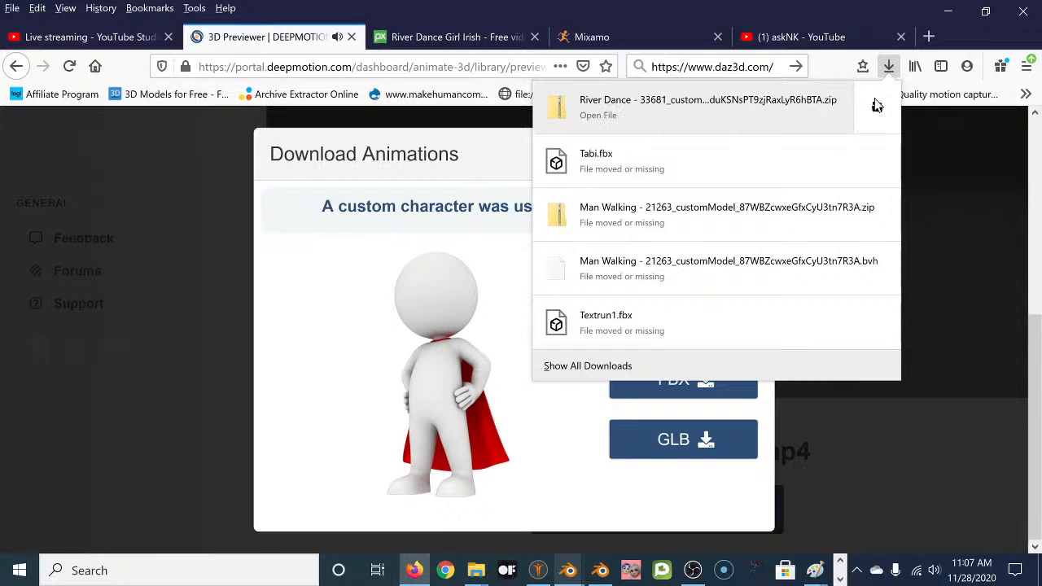
click(873, 106)
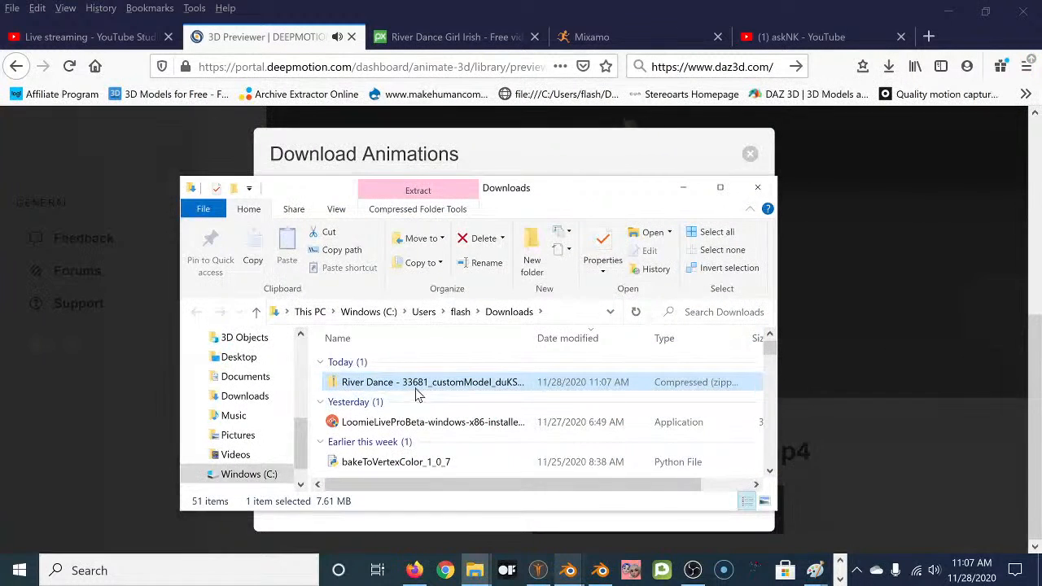
Move the River Dance zip from Downloads into 3D Objects > Blender > Animation Tests.
right_click(430, 387)
click(478, 271)
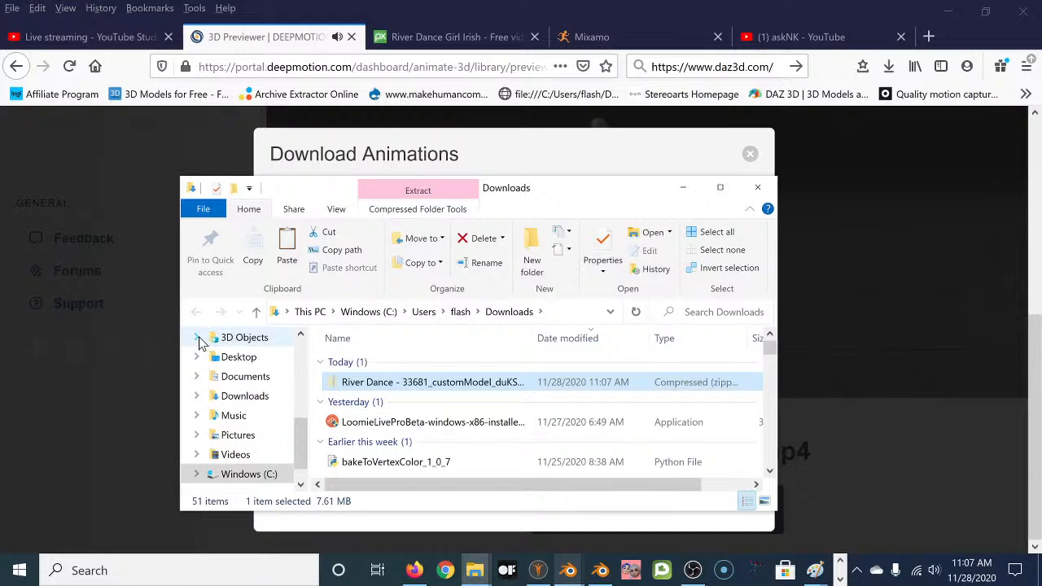
click(199, 339)
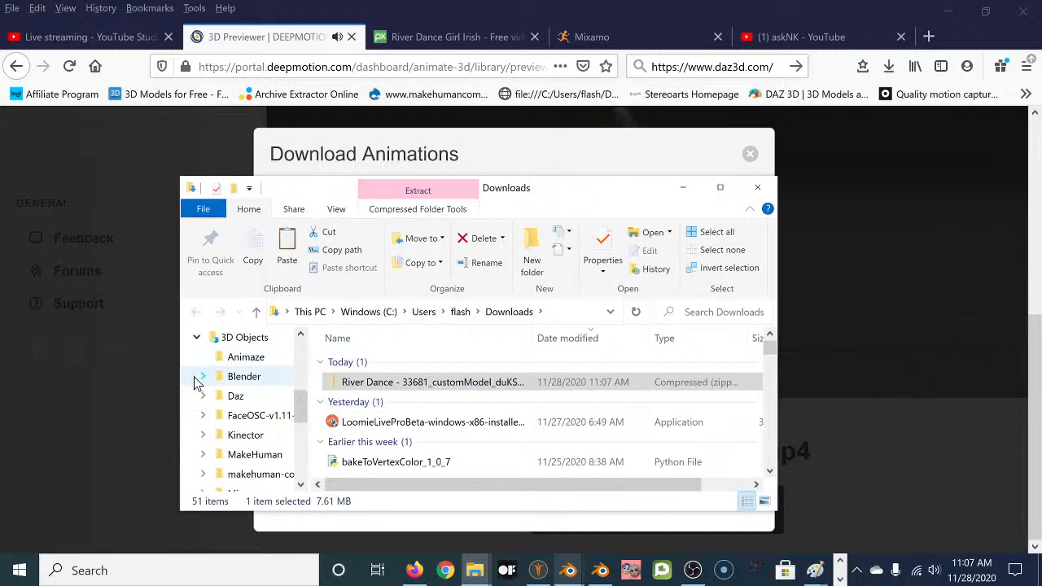
click(204, 377)
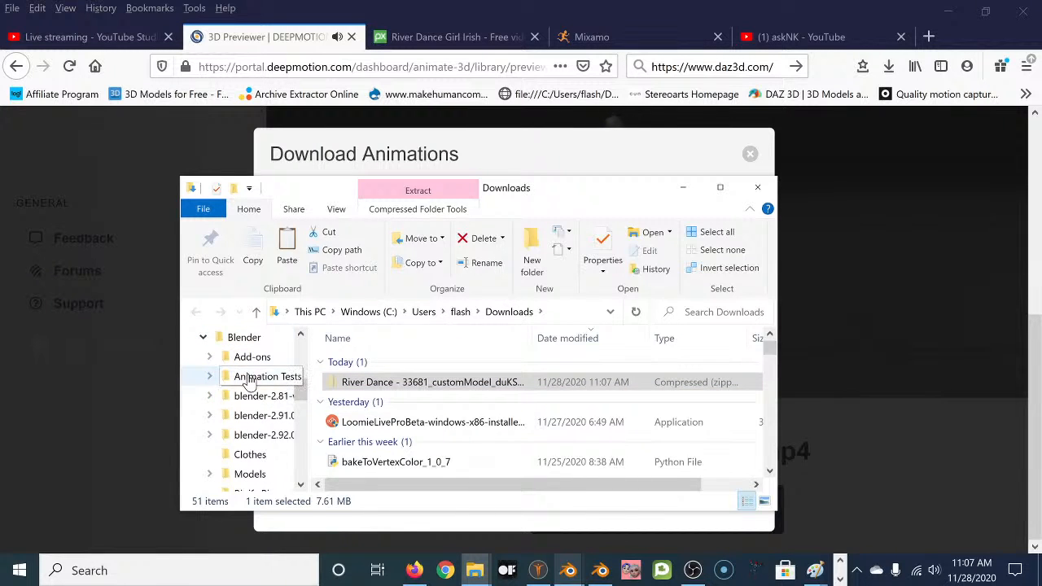
click(247, 379)
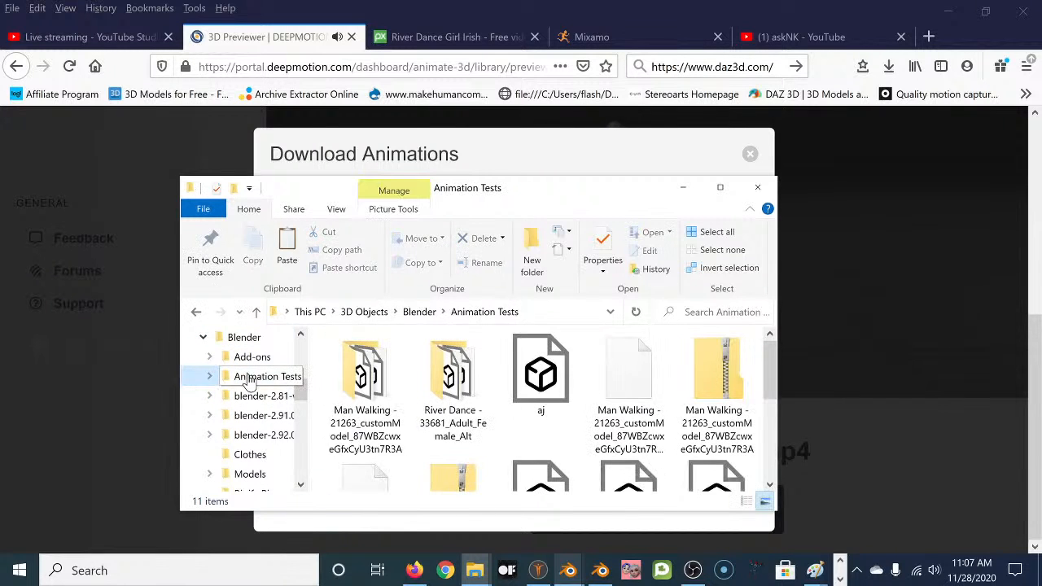
right_click(582, 434)
click(624, 307)
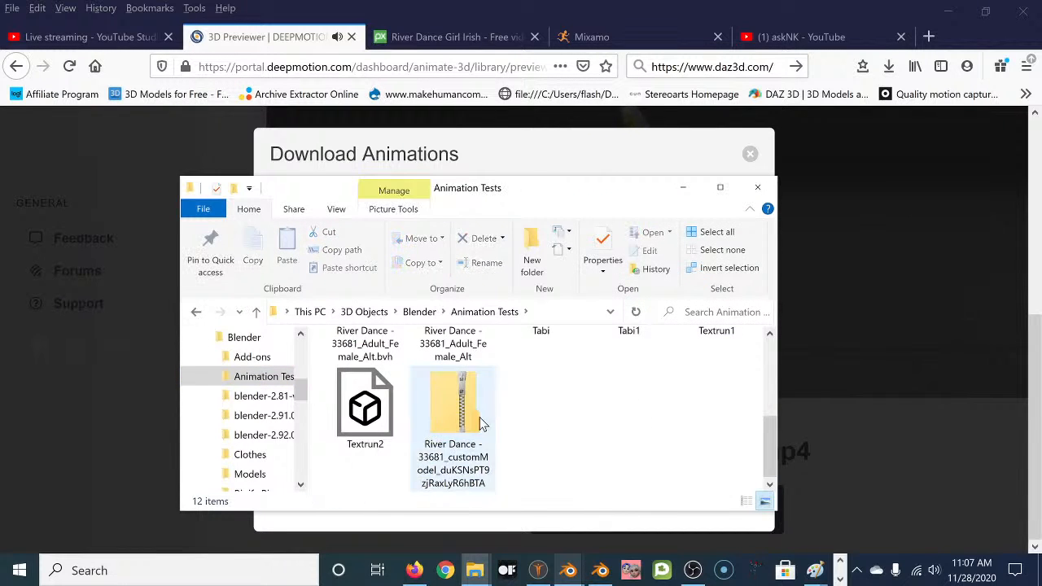
Extract the zip into a River Dance folder holding two FBX files.
right_click(455, 407)
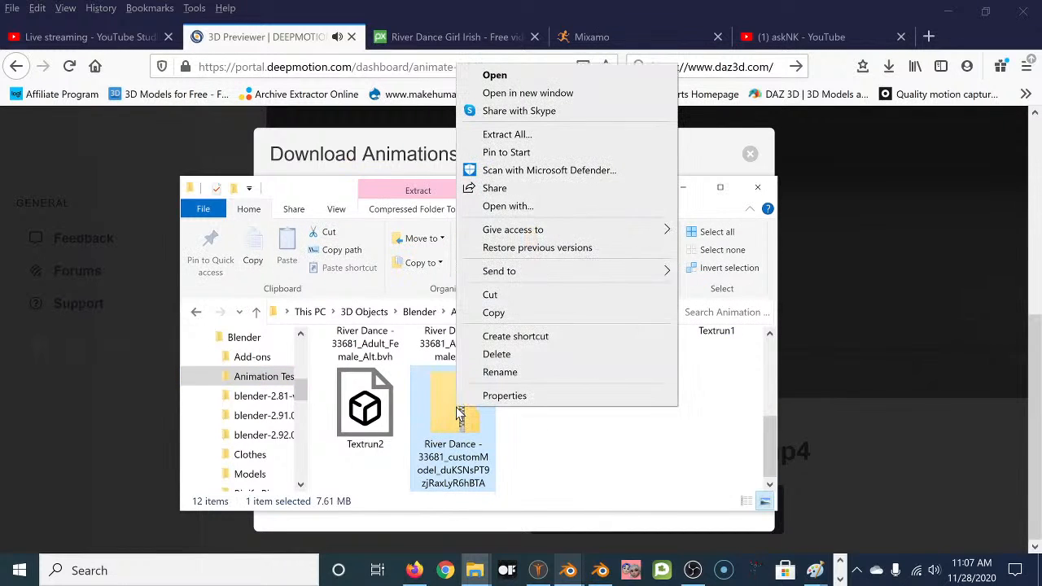
click(505, 134)
click(660, 450)
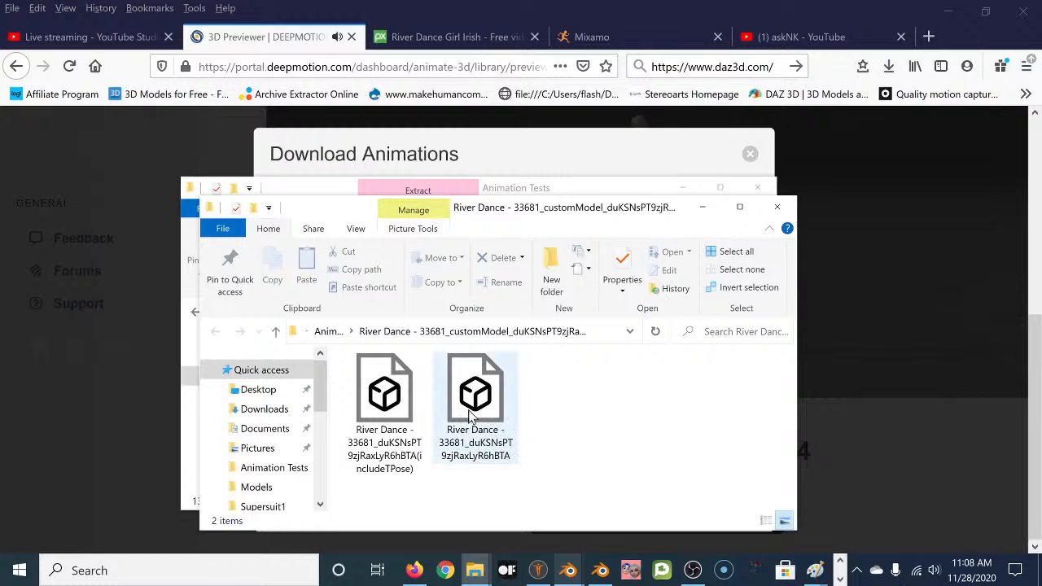
mouse_move(598, 573)
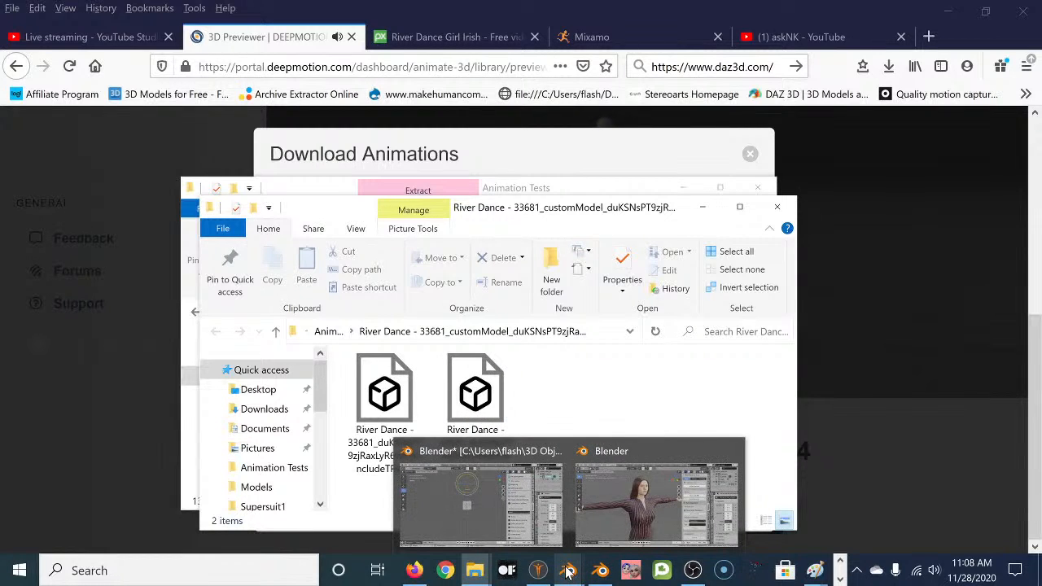
In Blender, frame the character's feet and hide the human figure in the viewport.
click(627, 512)
scroll(470, 204, down, 5)
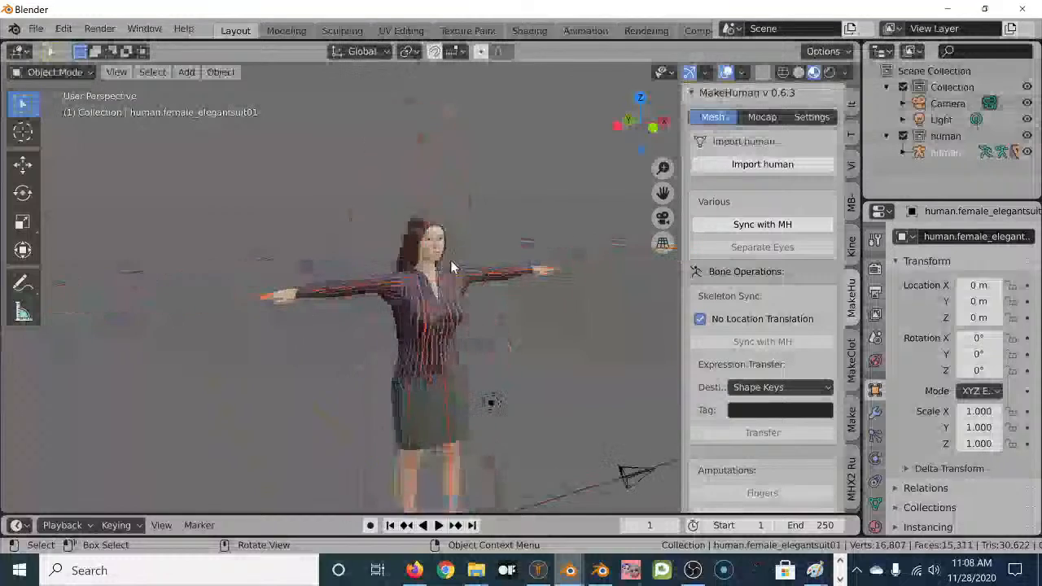
shift+middle_drag(454, 294, 442, 204)
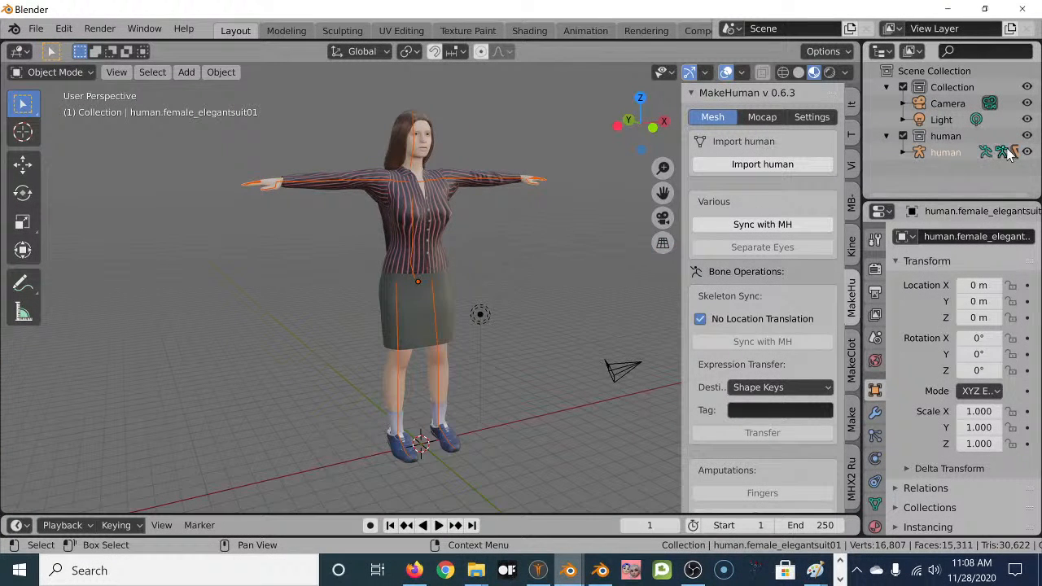
click(1027, 136)
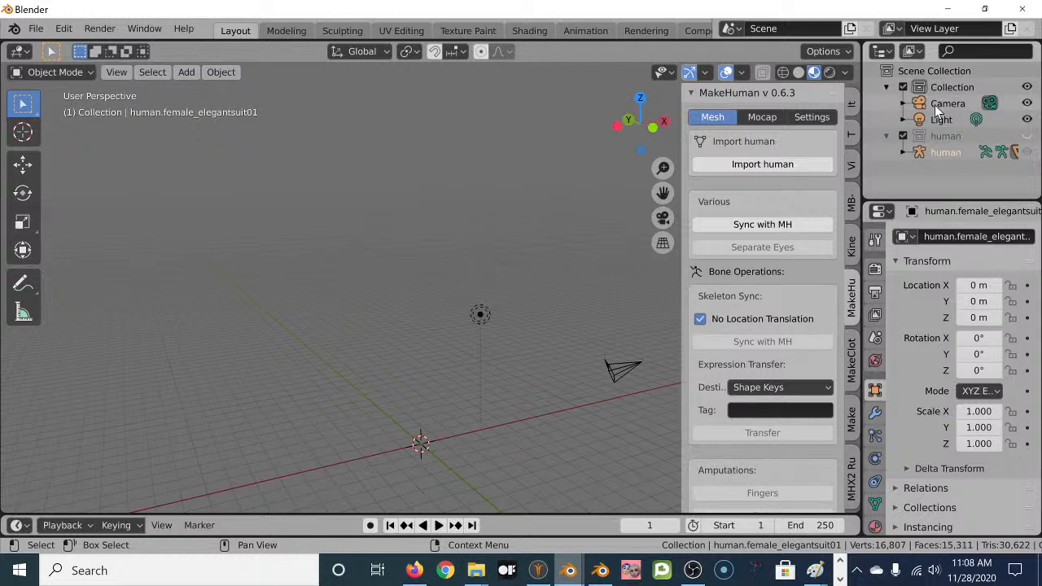
Import the non-T-pose River Dance FBX from the Animation Tests River Dance folder.
click(41, 29)
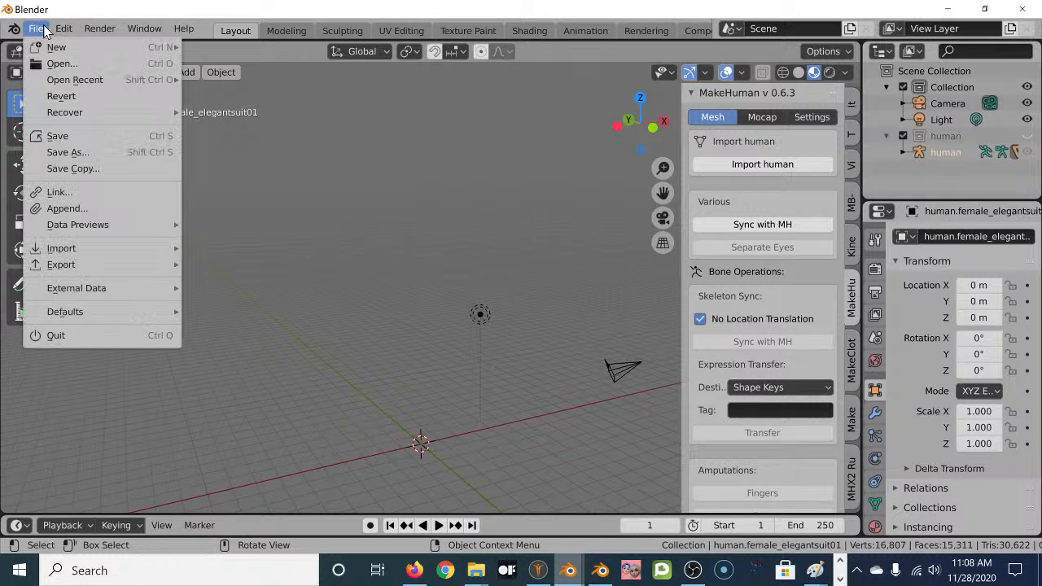
mouse_move(67, 255)
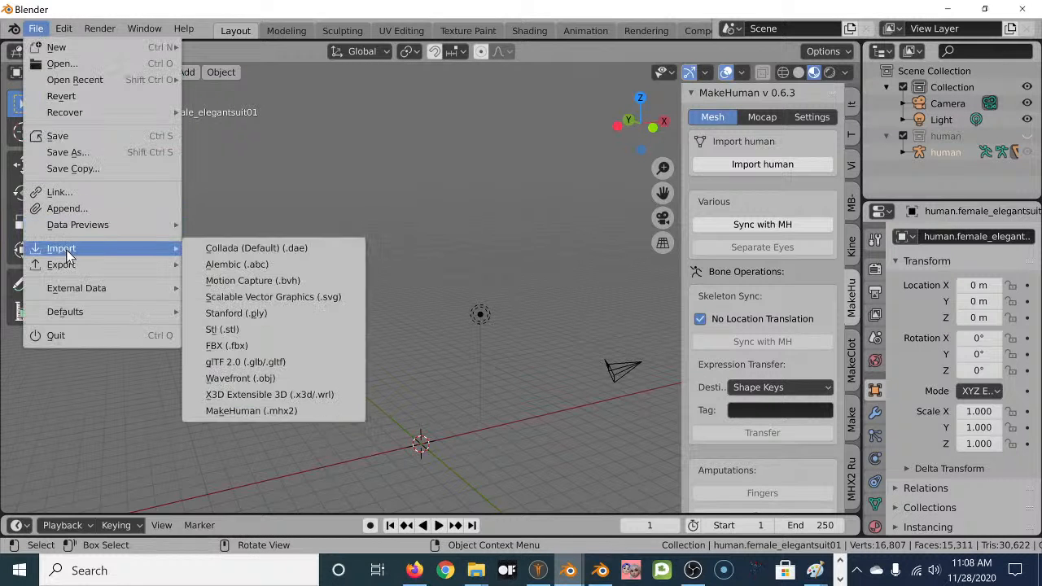
click(247, 352)
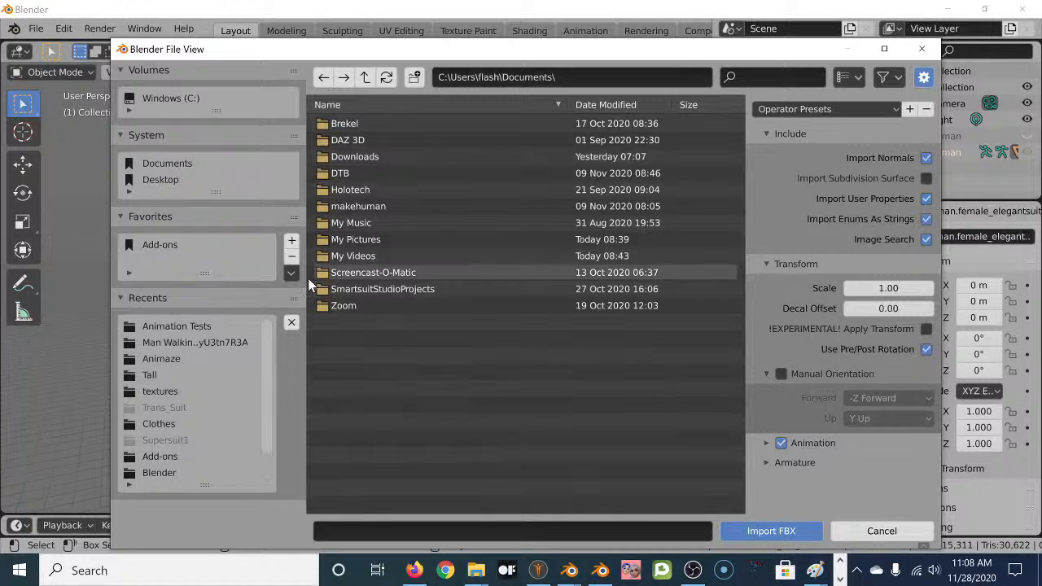
click(166, 326)
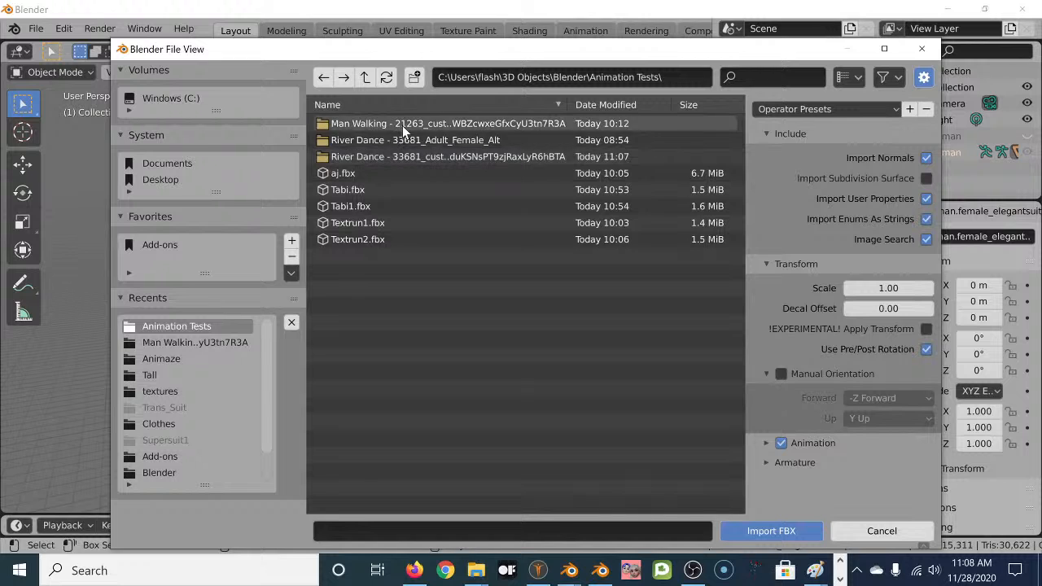
double_click(373, 160)
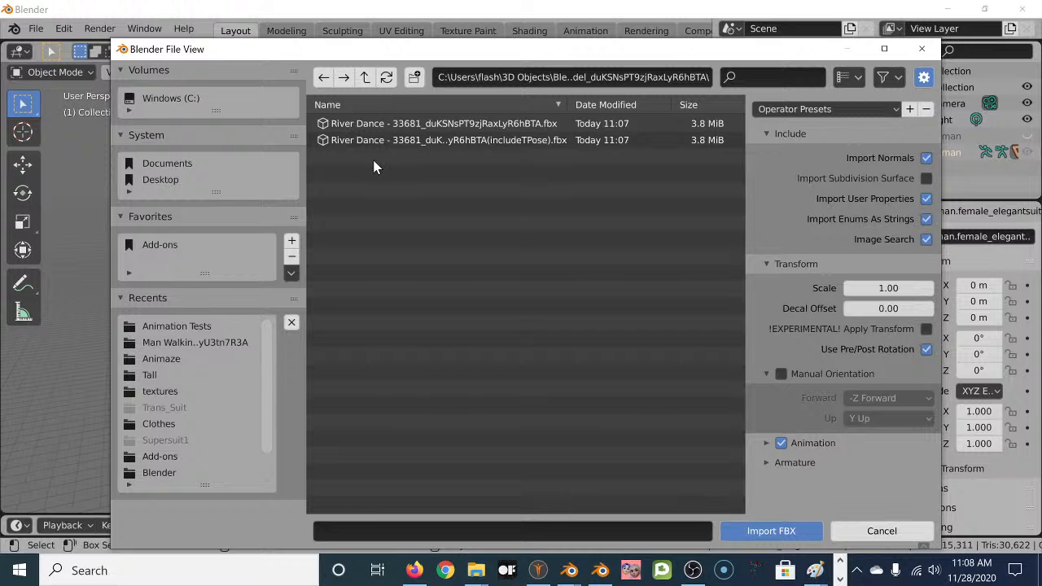
click(483, 125)
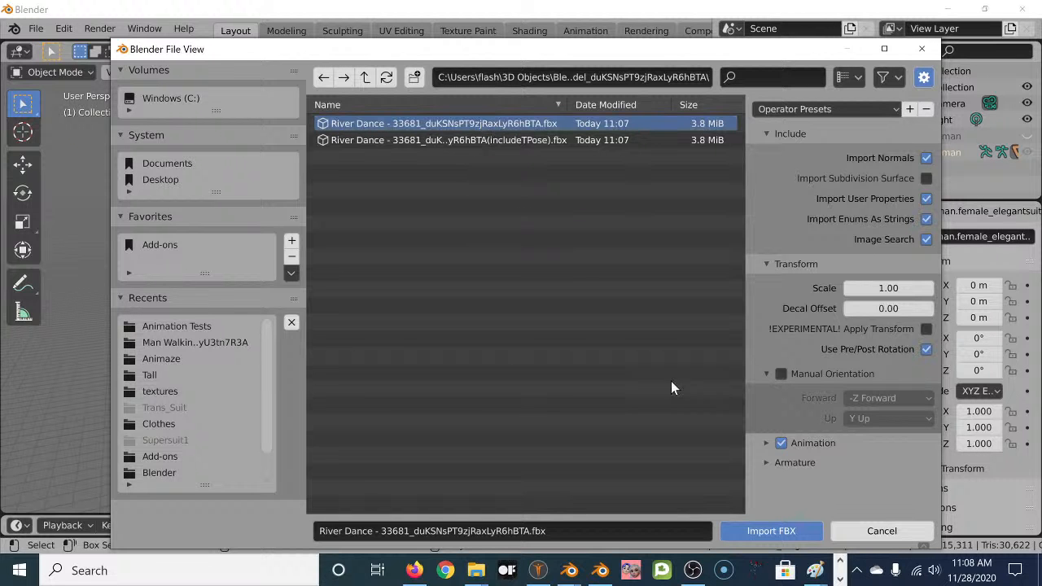
click(760, 530)
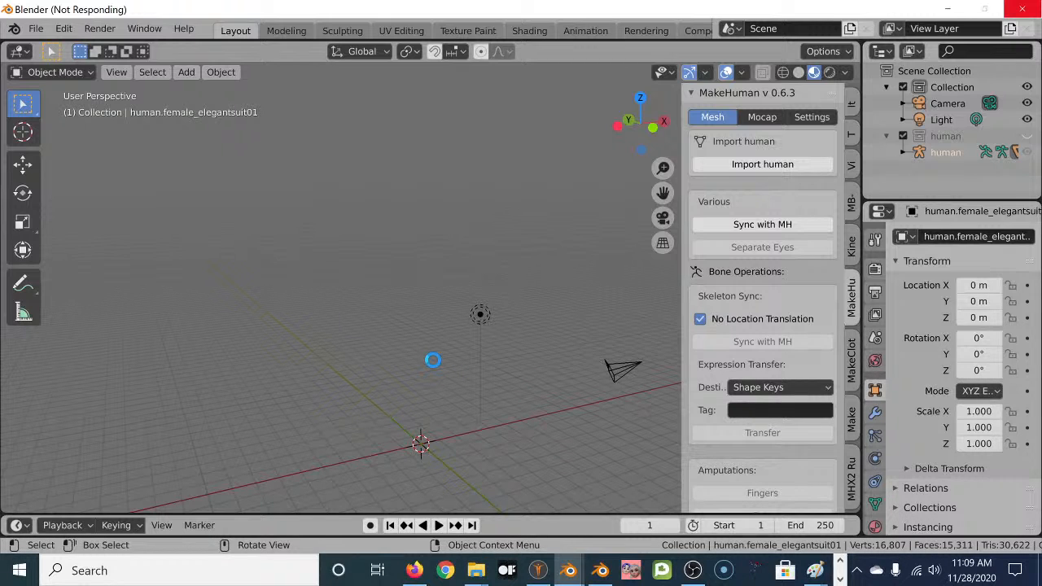
mouse_move(568, 570)
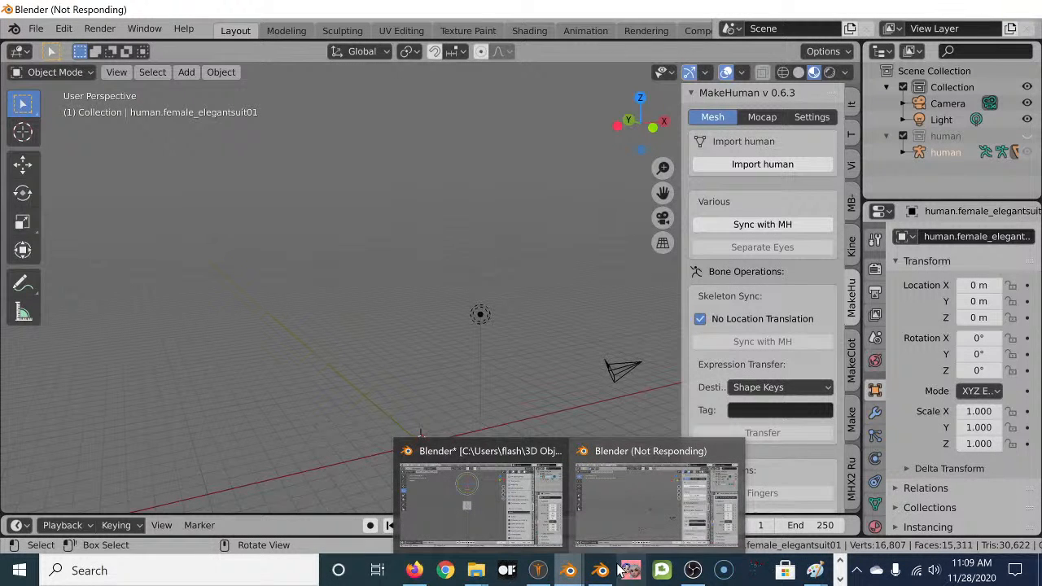
mouse_move(602, 574)
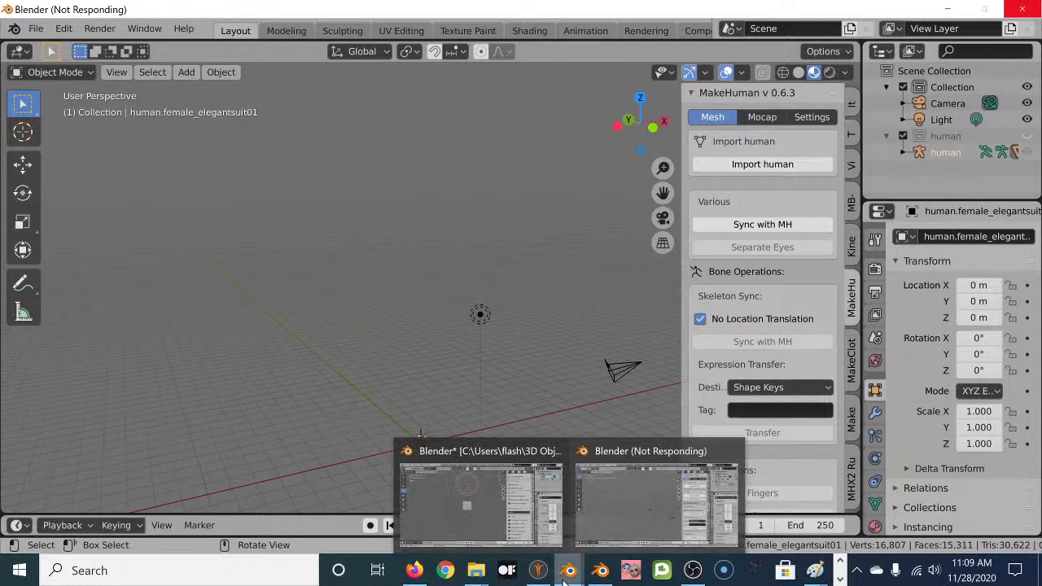
Download the River Dance animation as a 3.0 MB BVH file and show it in its folder.
click(418, 575)
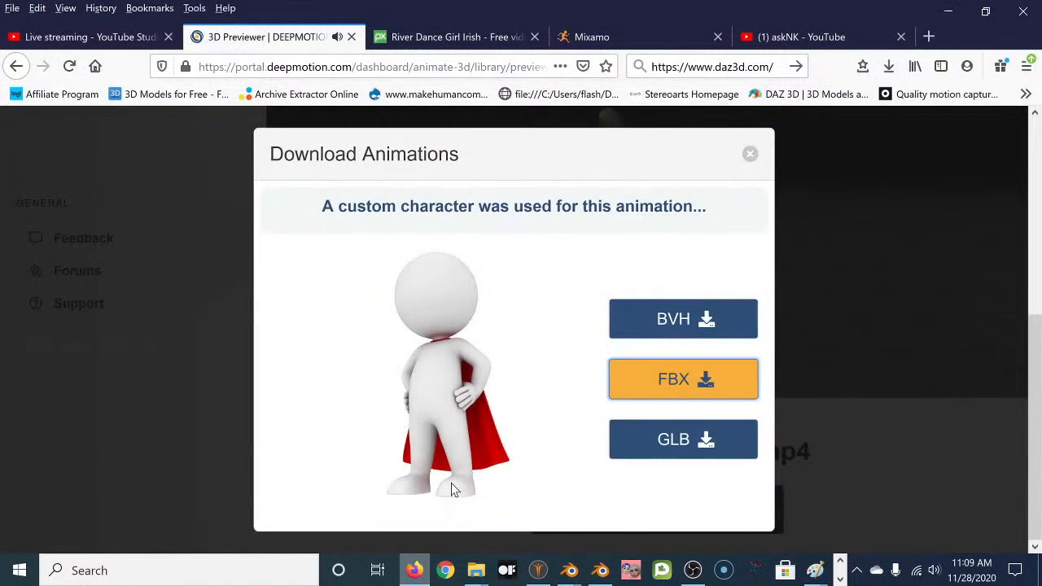
click(680, 327)
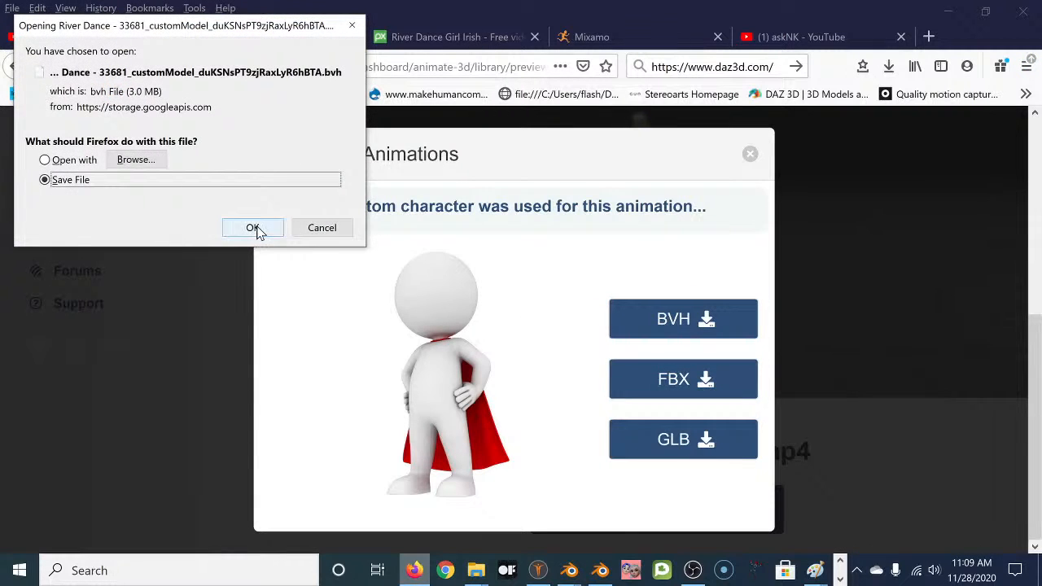
click(253, 228)
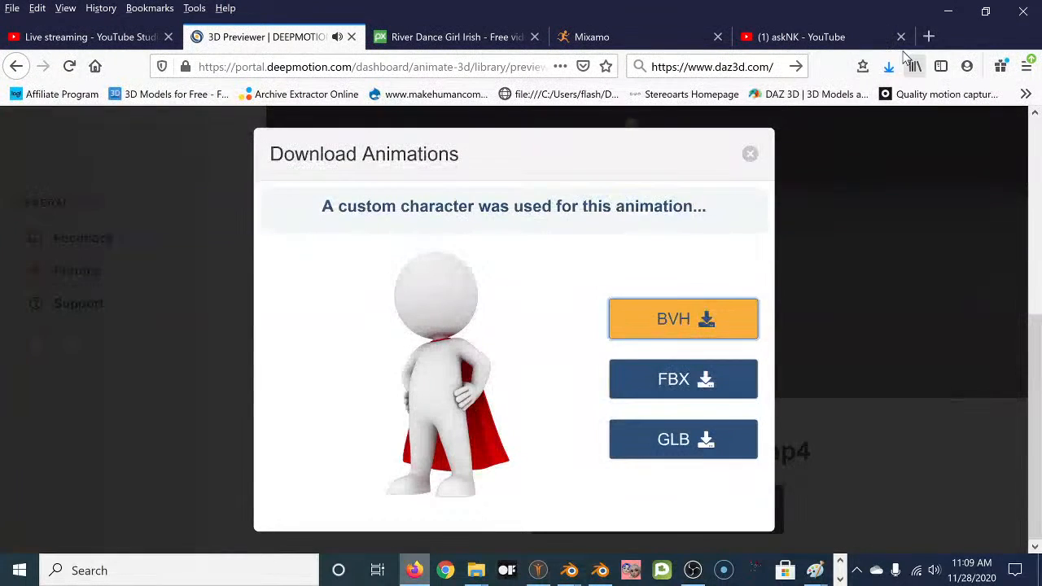
click(889, 68)
click(877, 109)
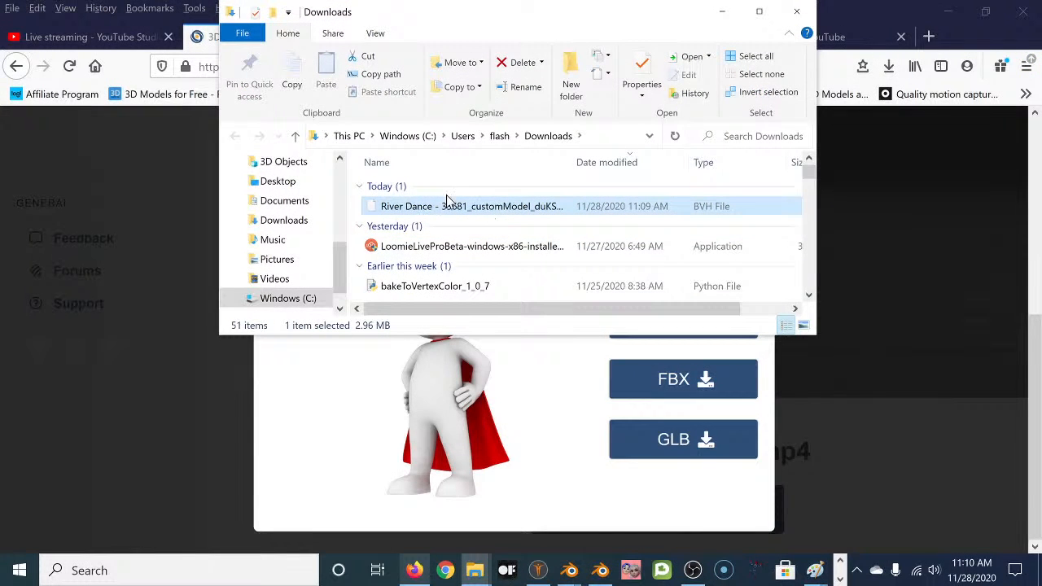
Move the River Dance BVH from Downloads into 3D Objects > Blender > Animation Tests, then minimize Explorer.
right_click(435, 209)
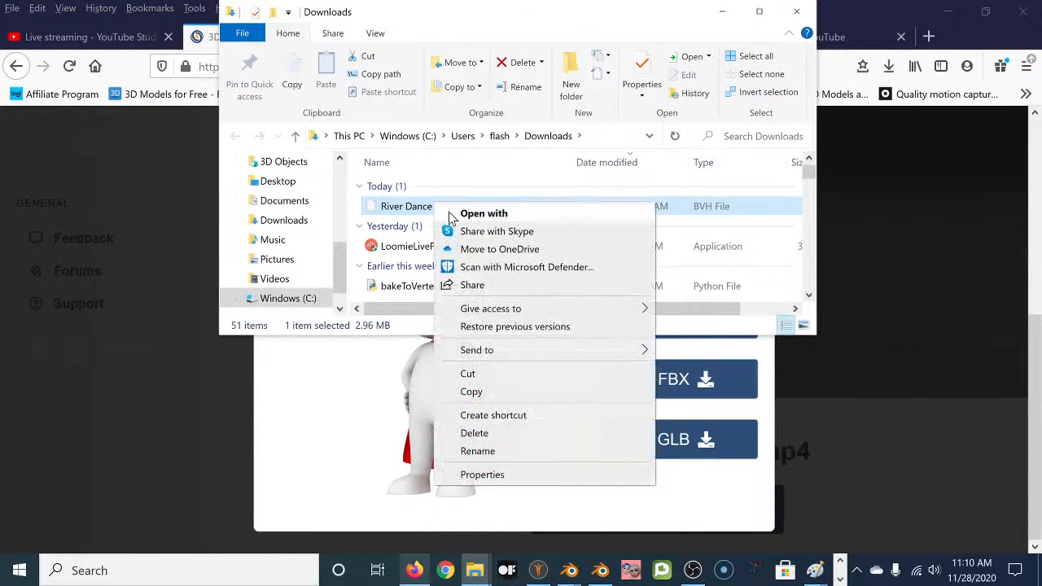
click(530, 379)
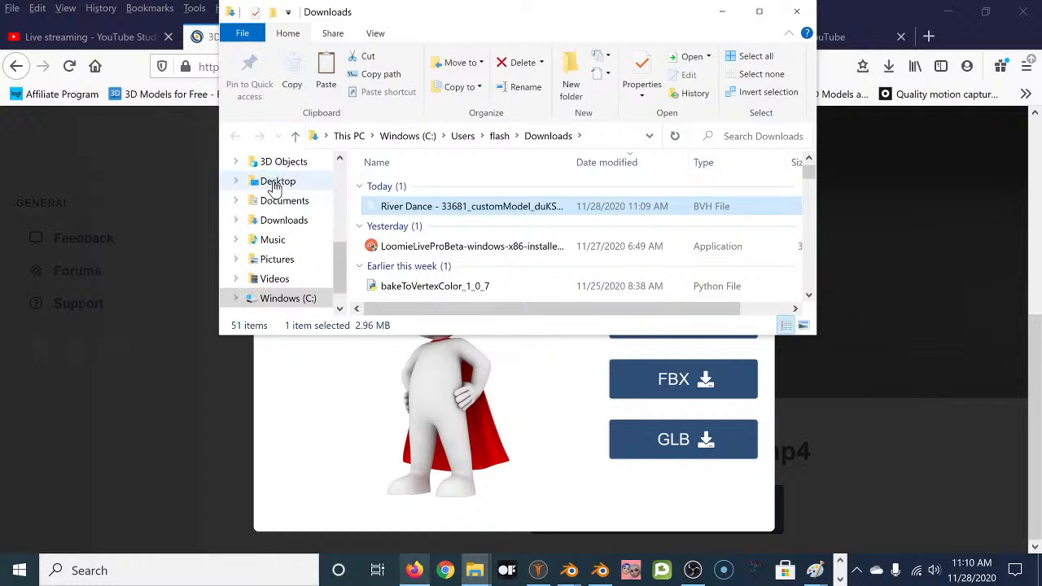
click(236, 163)
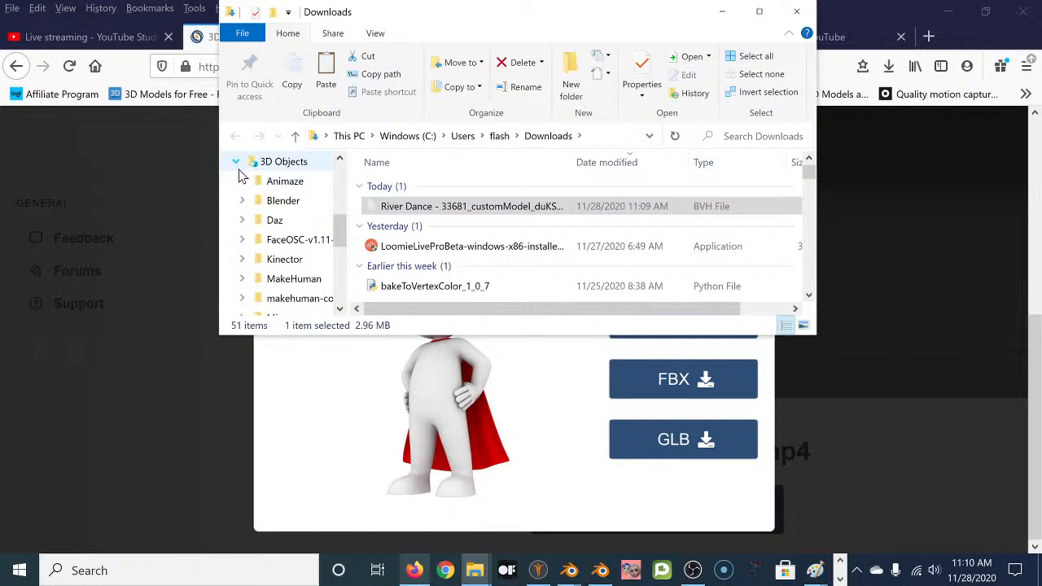
click(243, 201)
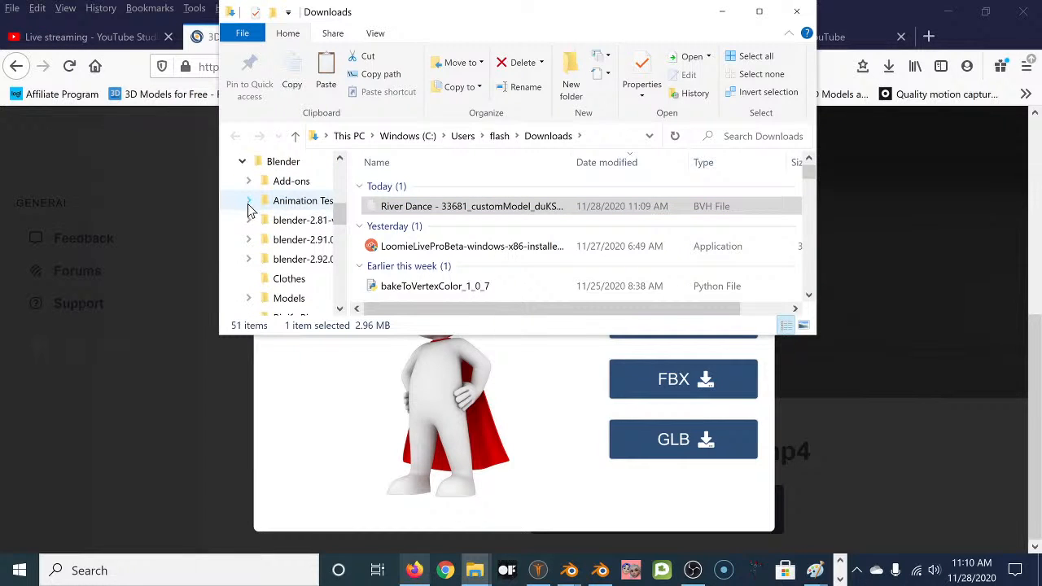
click(259, 202)
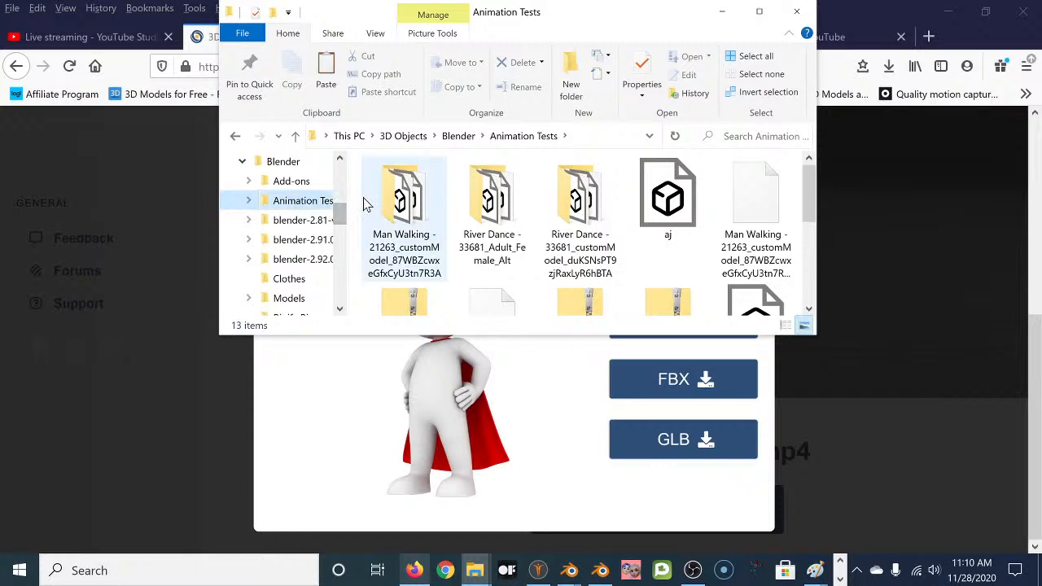
right_click(314, 204)
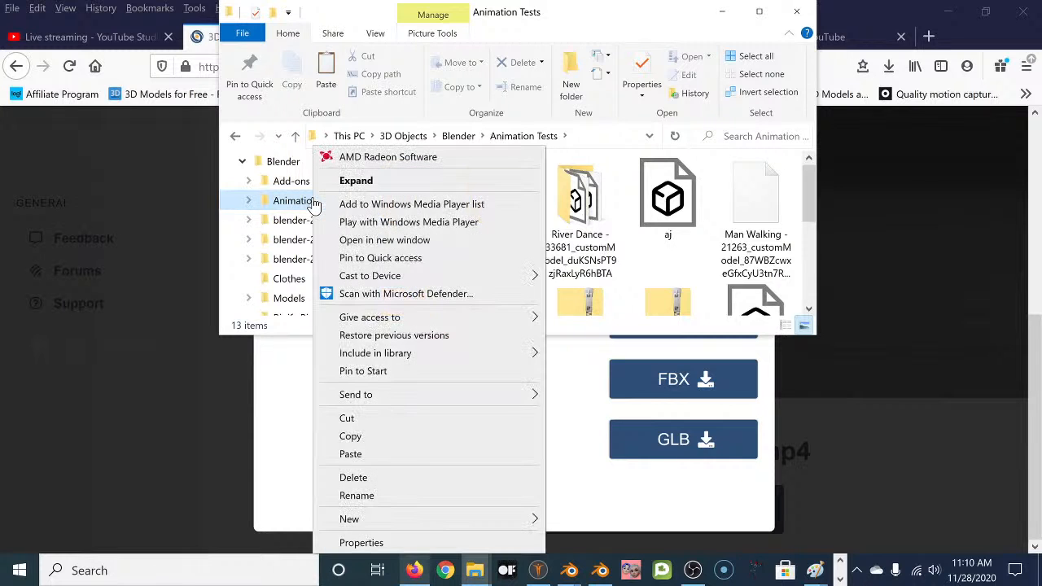
click(351, 453)
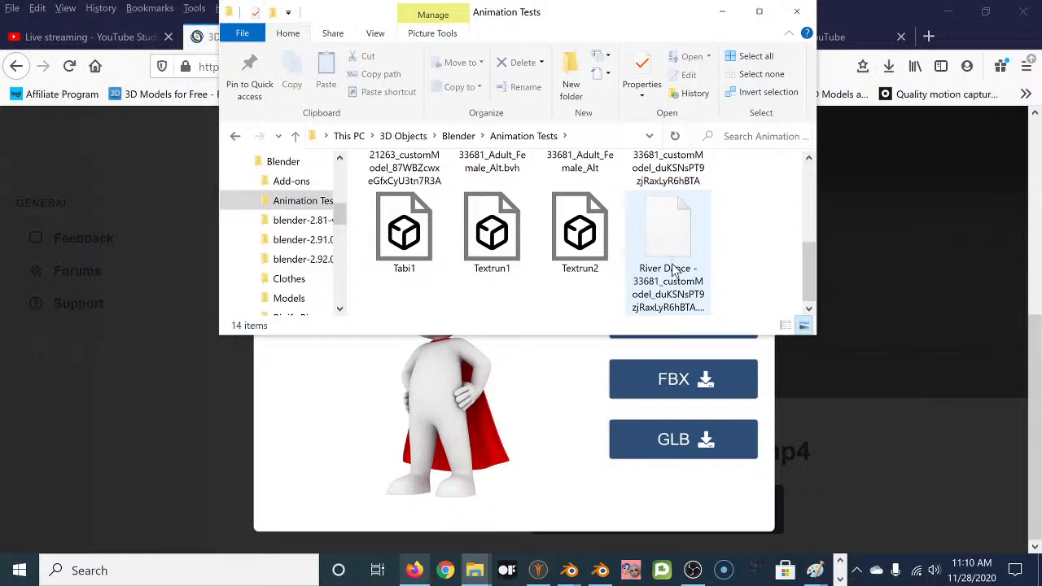
click(722, 11)
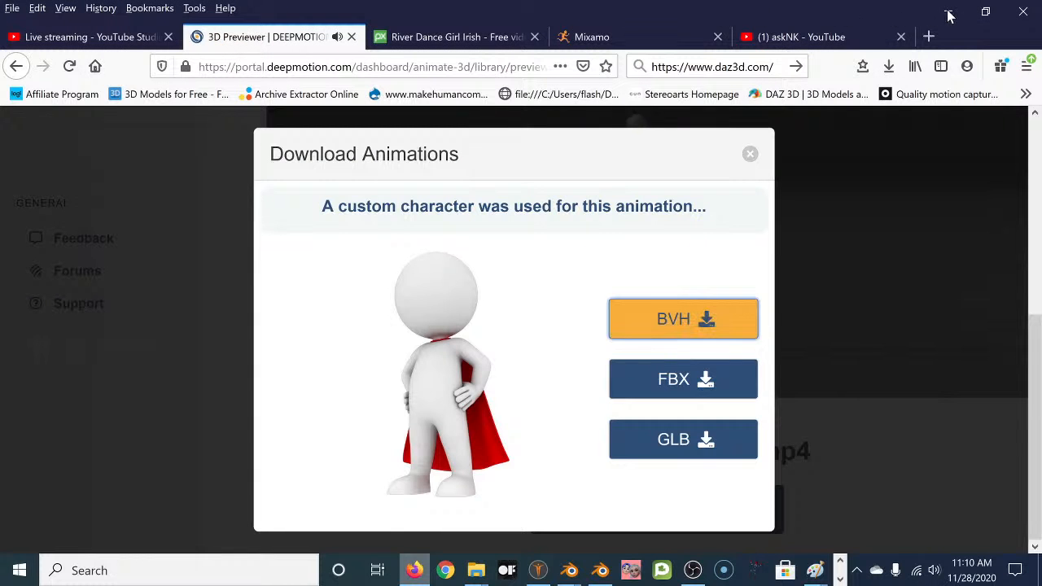
Check on Blender's import, then close DeepMotion's Download Animations dialog.
click(946, 13)
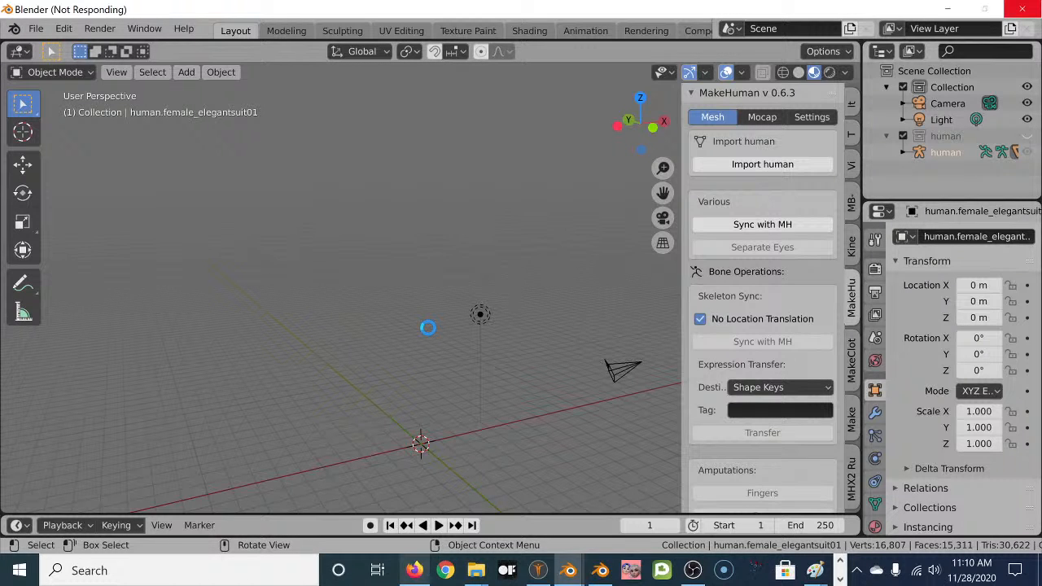
click(413, 571)
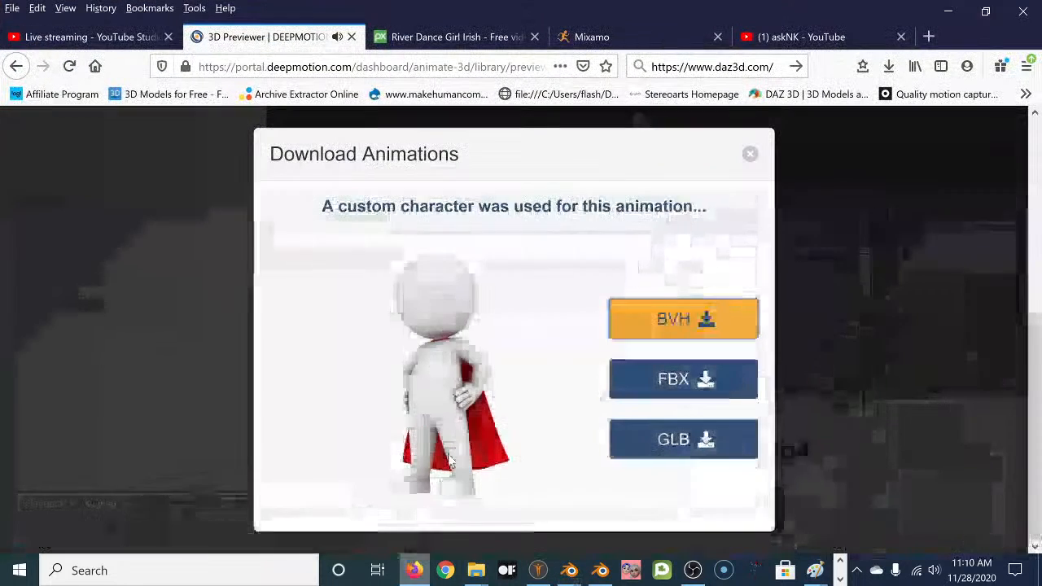
click(749, 154)
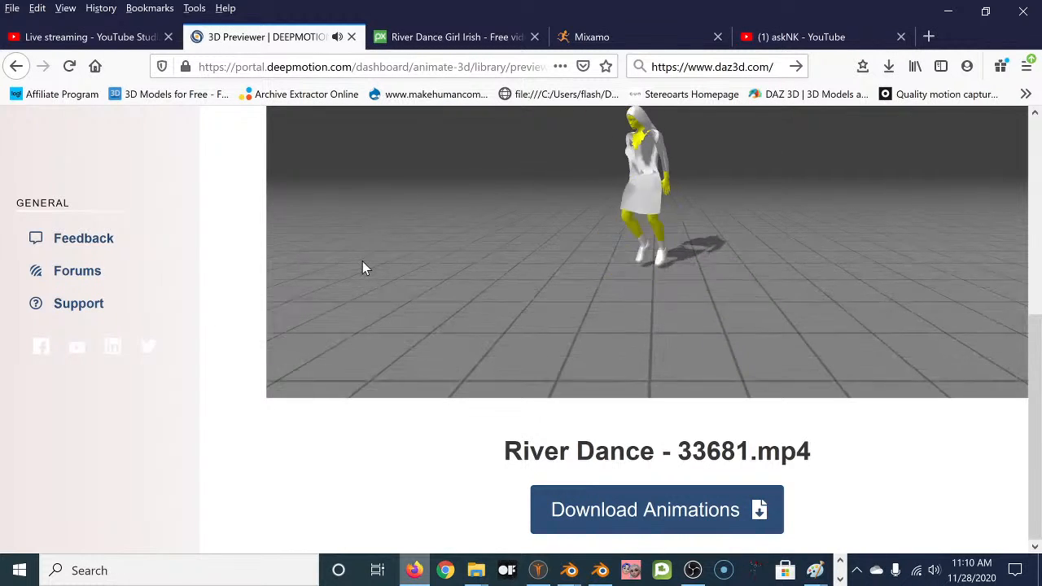
Review and pause the River Dance preview in immersive view, then return to Blender.
drag(1036, 428, 1032, 356)
click(754, 351)
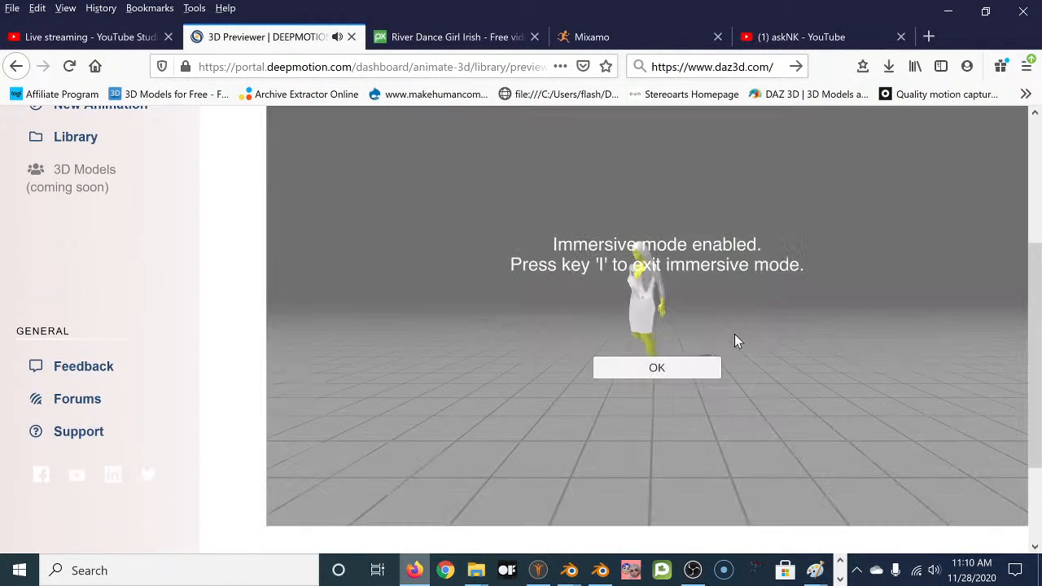
click(670, 367)
click(352, 477)
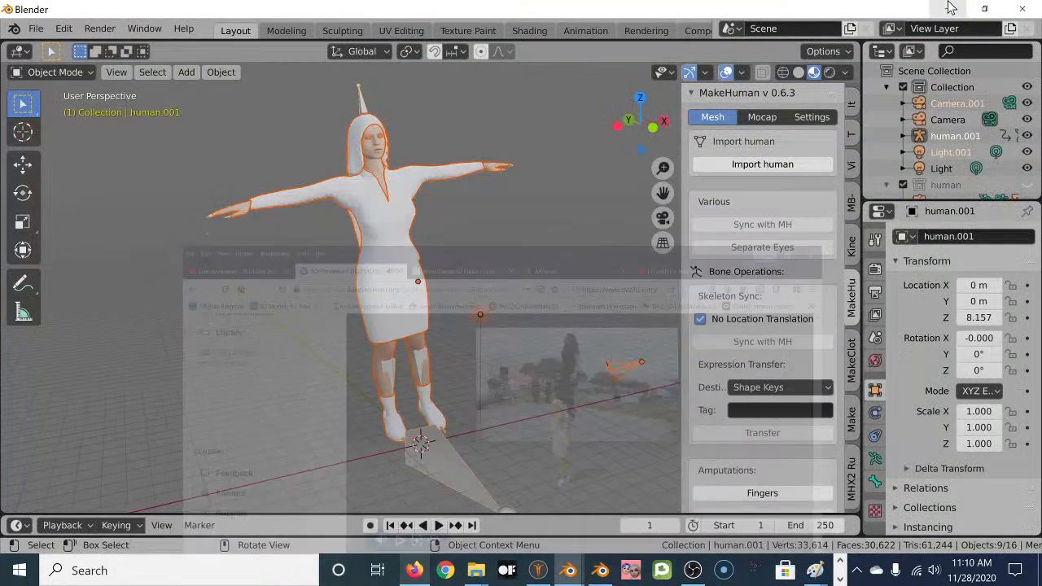
click(947, 10)
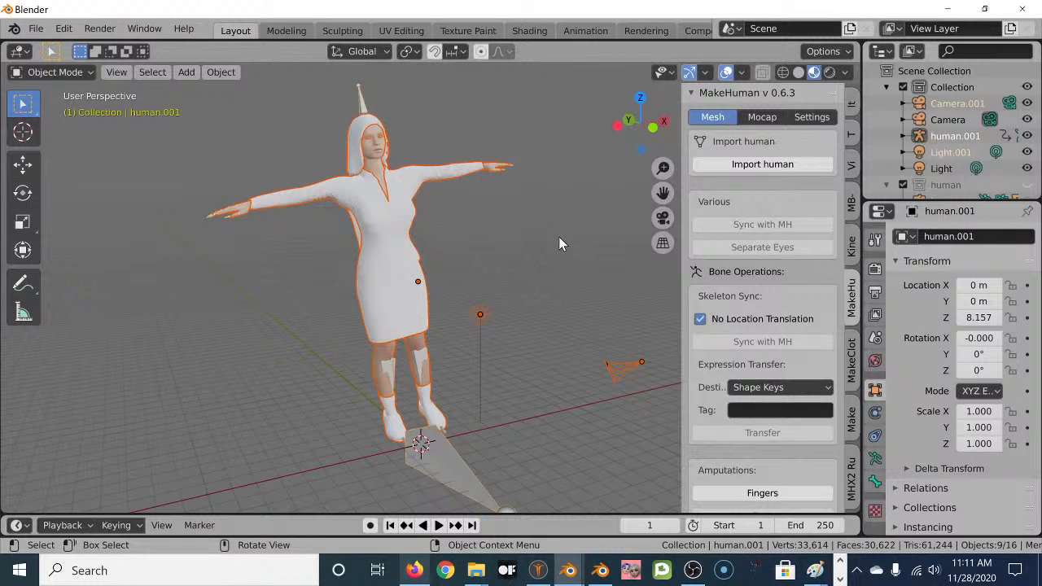
Set viewport shading to Material Preview after briefly trying Rendered.
click(811, 73)
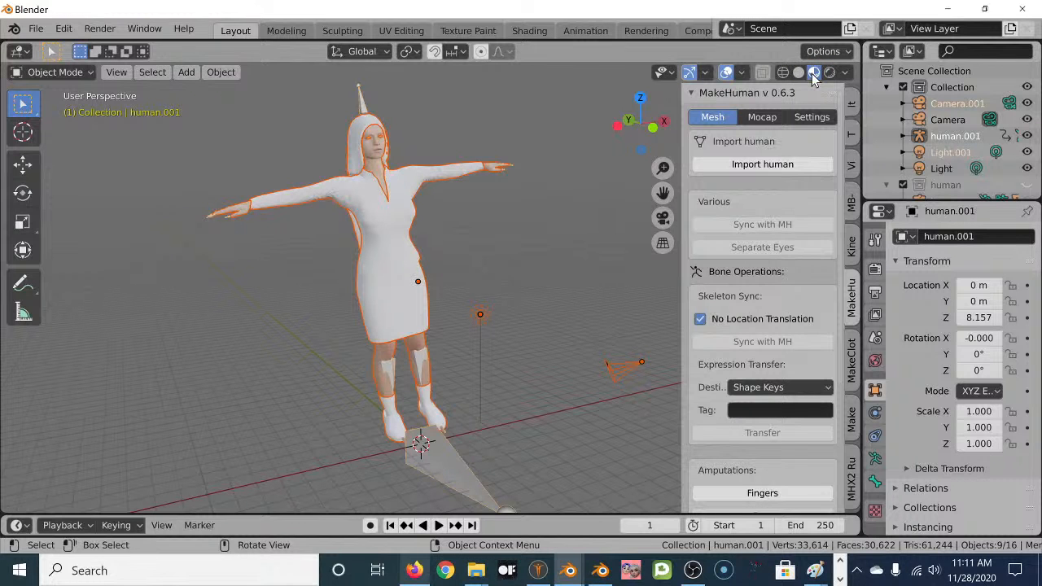
click(828, 74)
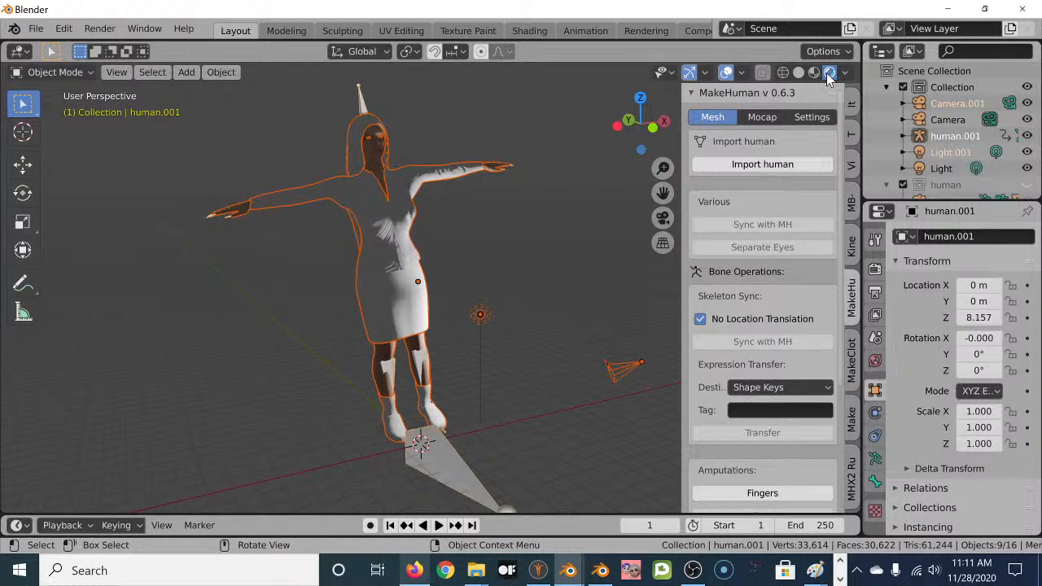
click(812, 72)
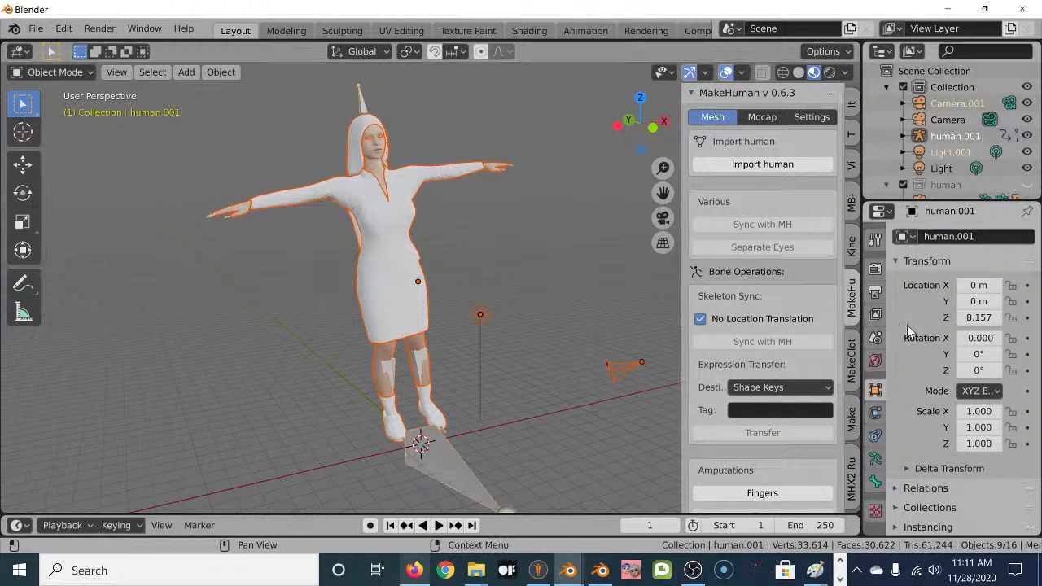
Unhide the original human collection and select the white figure's body and hair meshes.
click(1028, 185)
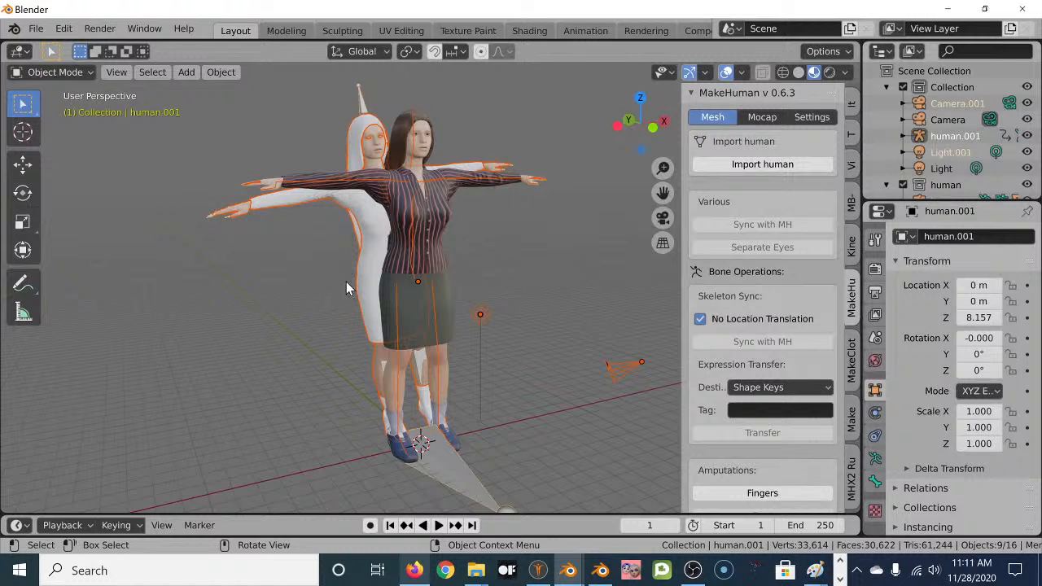
scroll(364, 204, up, 3)
scroll(362, 203, down, 3)
click(373, 156)
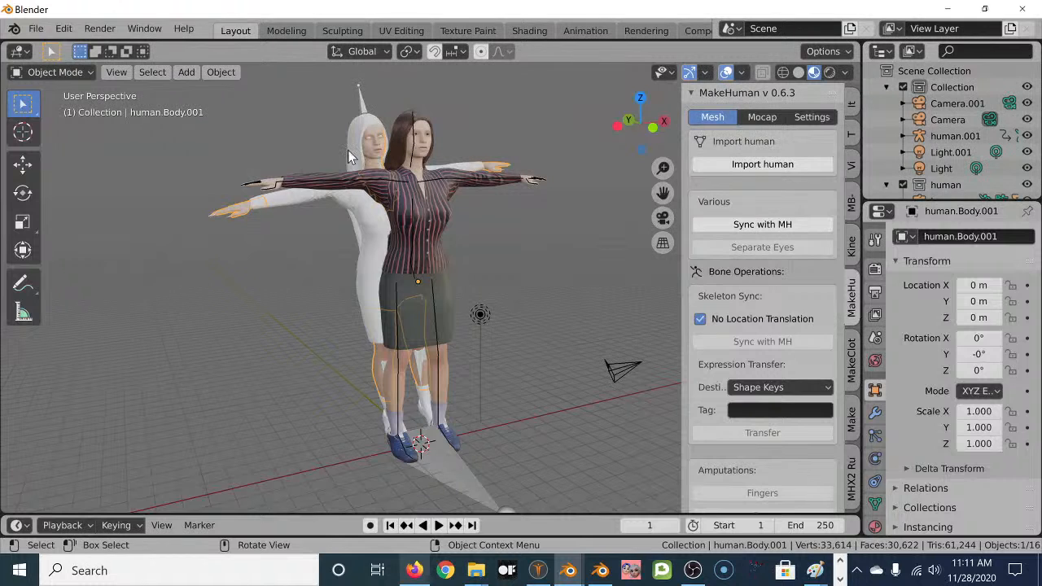
click(352, 160)
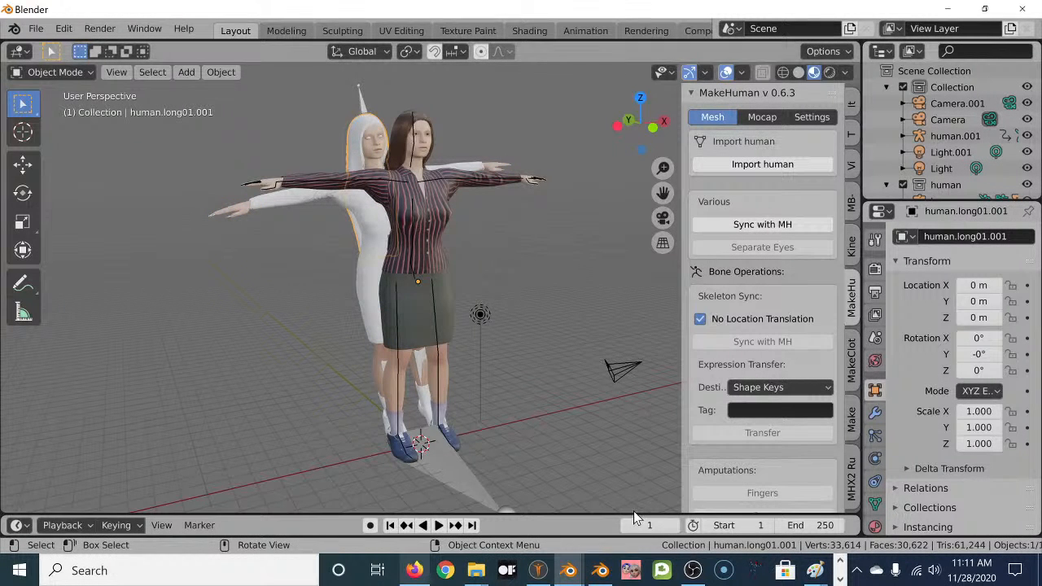
Turn the enlarged lower timeline area into a tall Shader Editor.
drag(633, 513, 633, 361)
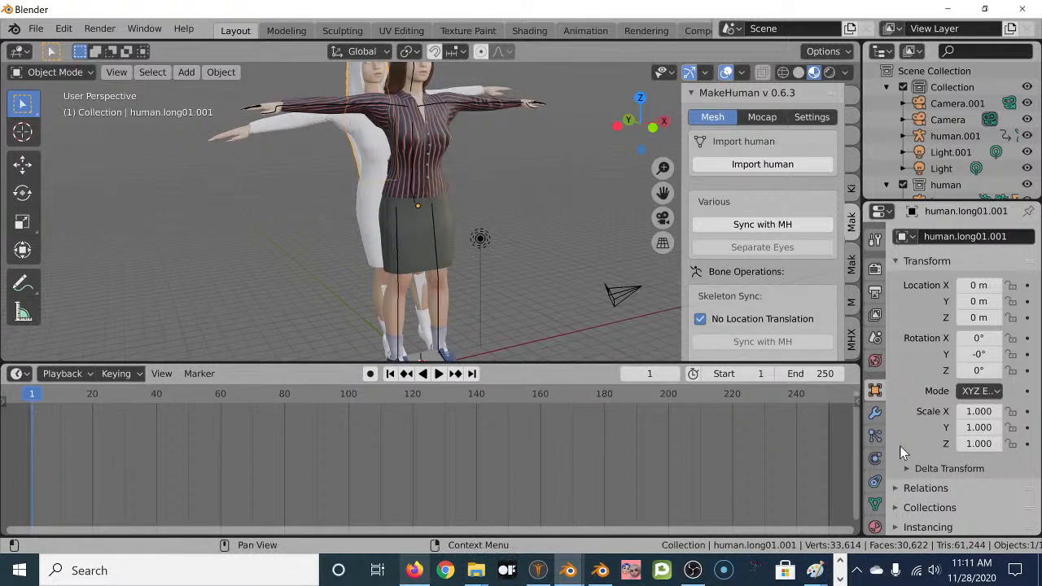
click(875, 527)
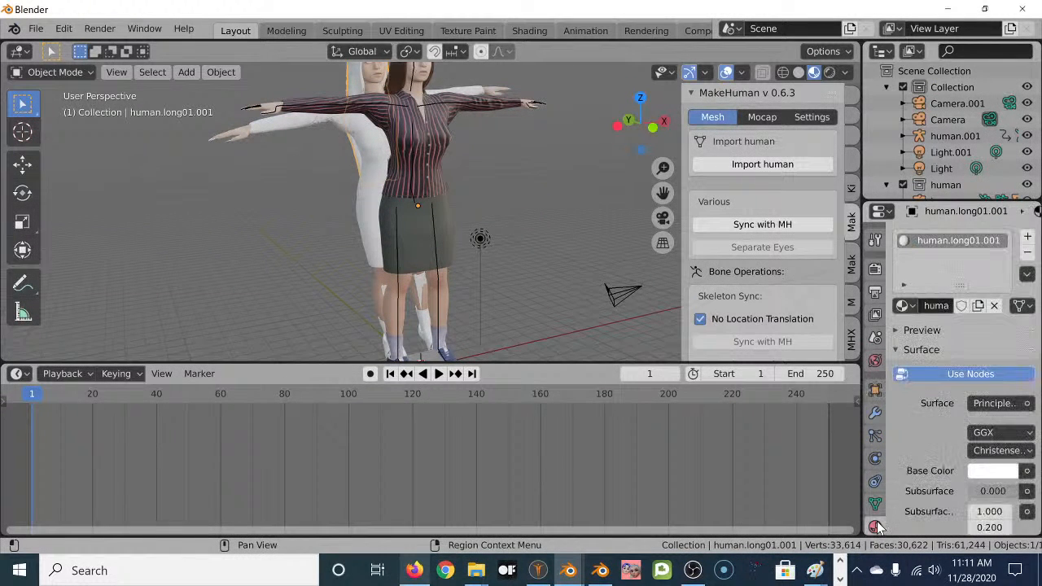
click(16, 372)
click(98, 284)
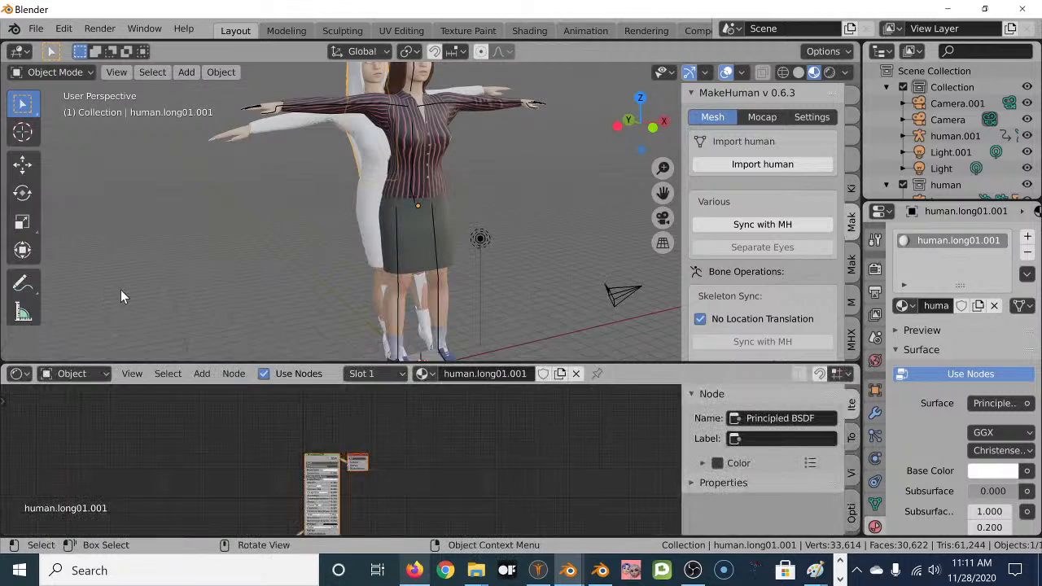
drag(375, 365, 380, 260)
scroll(326, 390, up, 4)
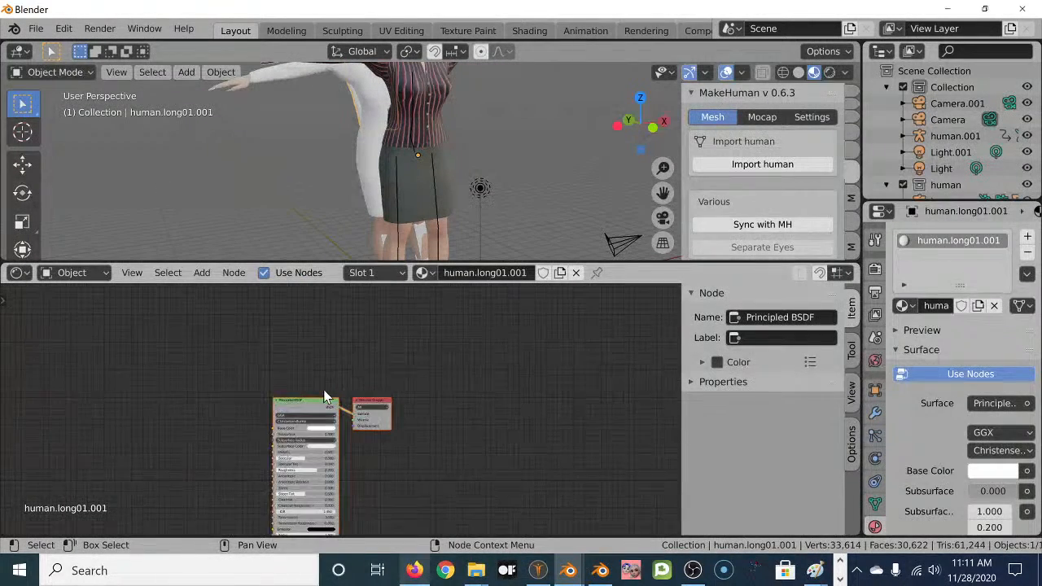
Copy the suit's Diffuse Texture node into the white coat's material and link Color to Base Color.
click(433, 115)
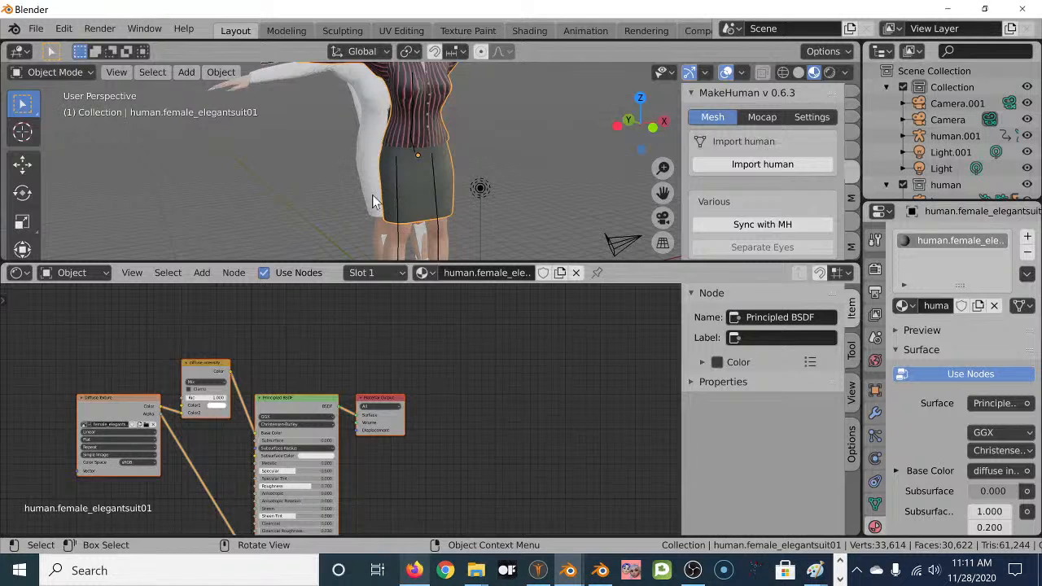
click(114, 398)
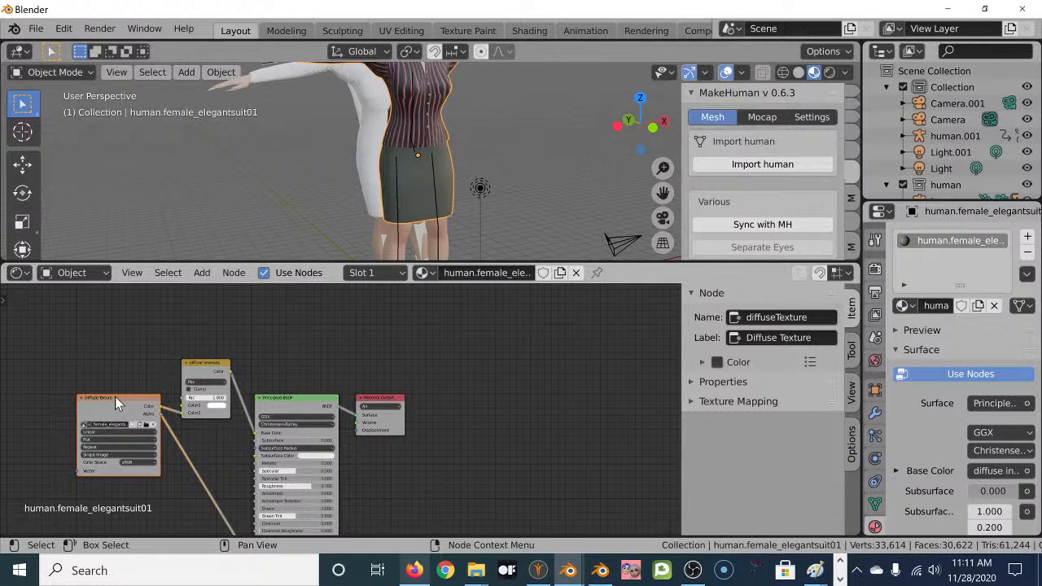
key(ctrl)
click(372, 134)
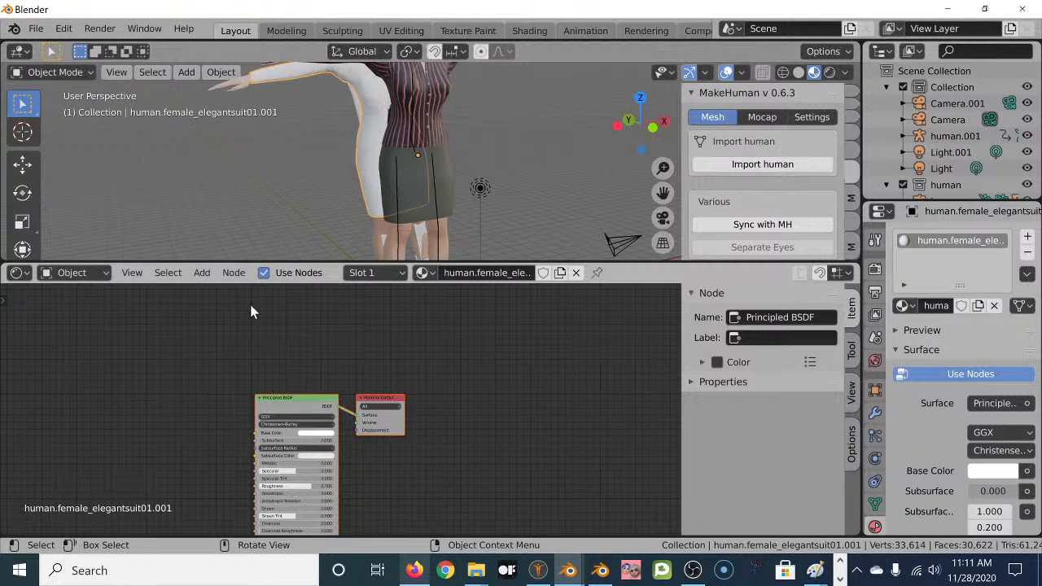
key(ctrl+v)
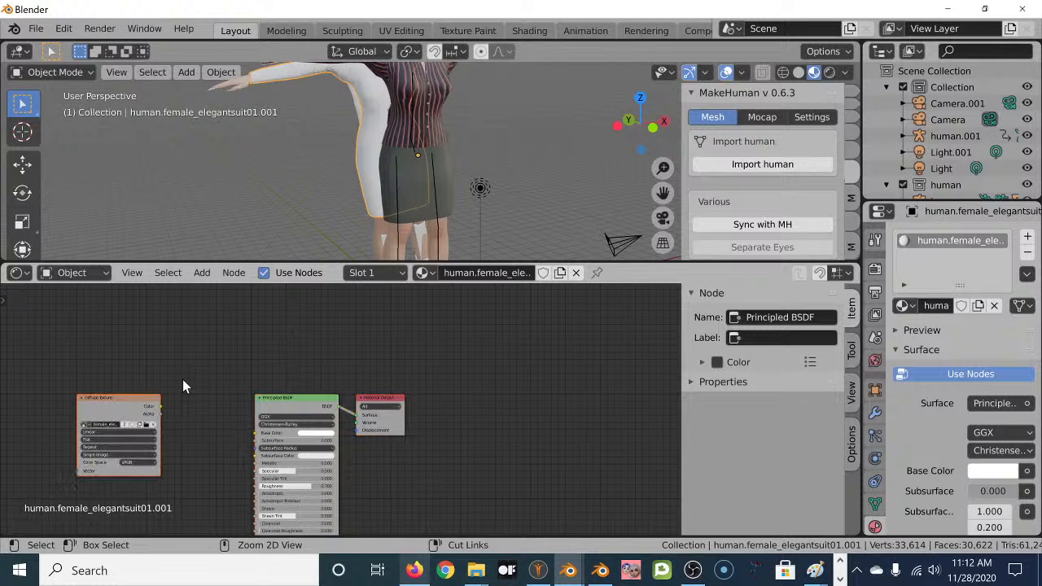
drag(161, 405, 256, 435)
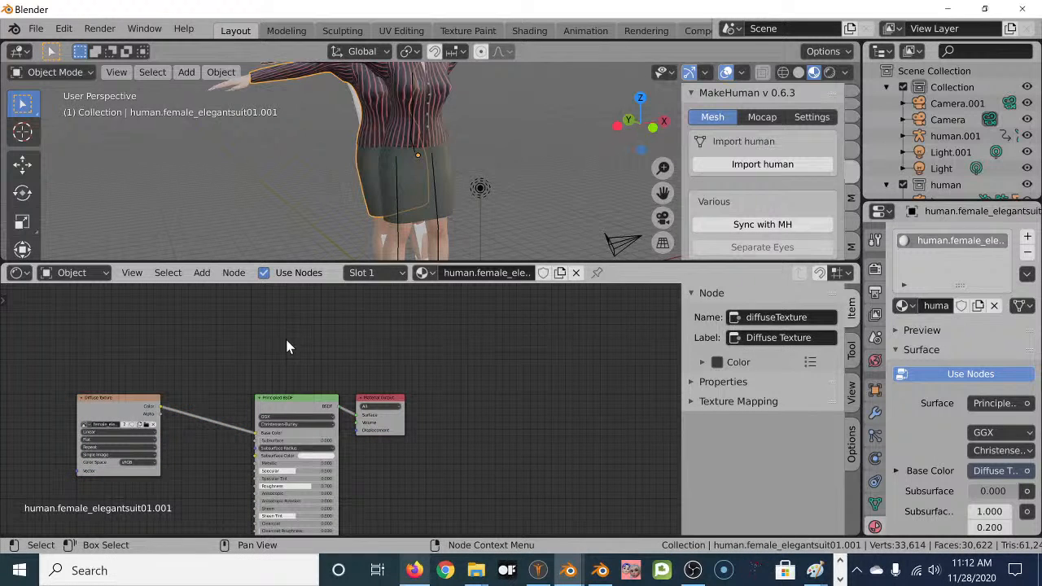
scroll(296, 314, down, 1)
scroll(332, 155, down, 2)
scroll(332, 154, down, 1)
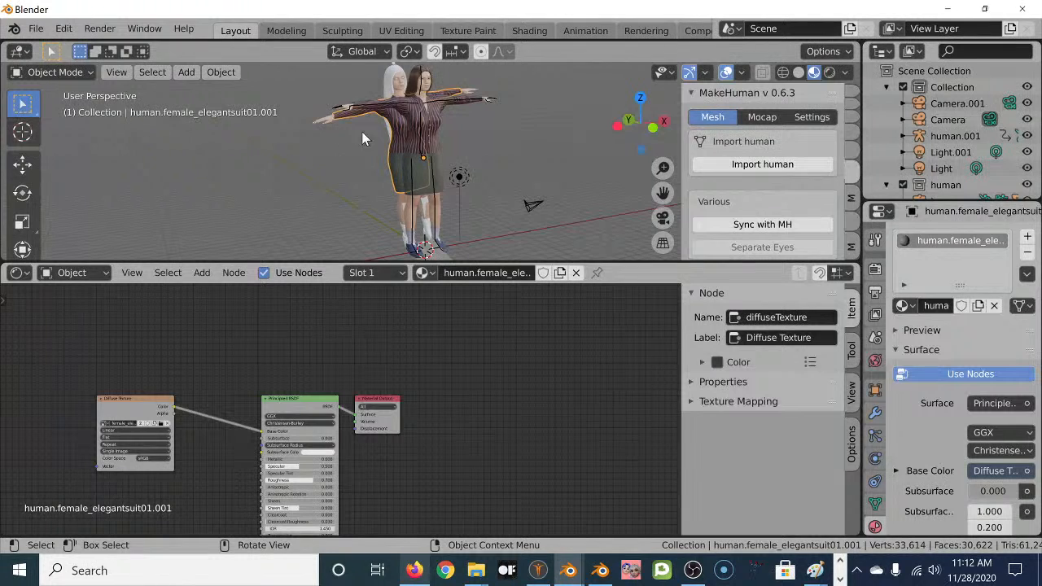
click(388, 153)
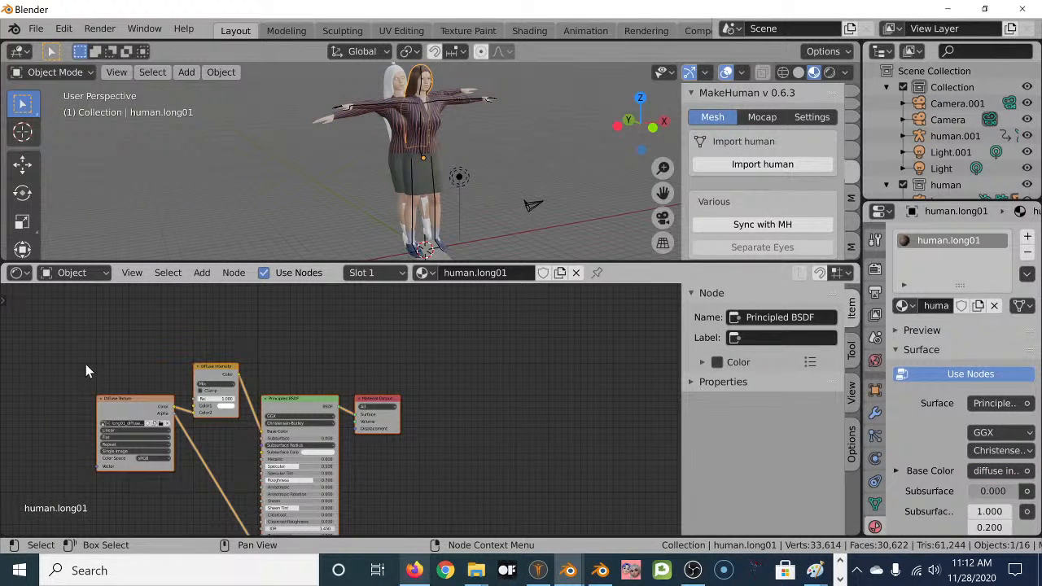
Copy the hair's Diffuse Texture and Diffuse Intensity nodes and link the duplicate hair's color into Base Color.
drag(82, 367, 210, 444)
key(ctrl)
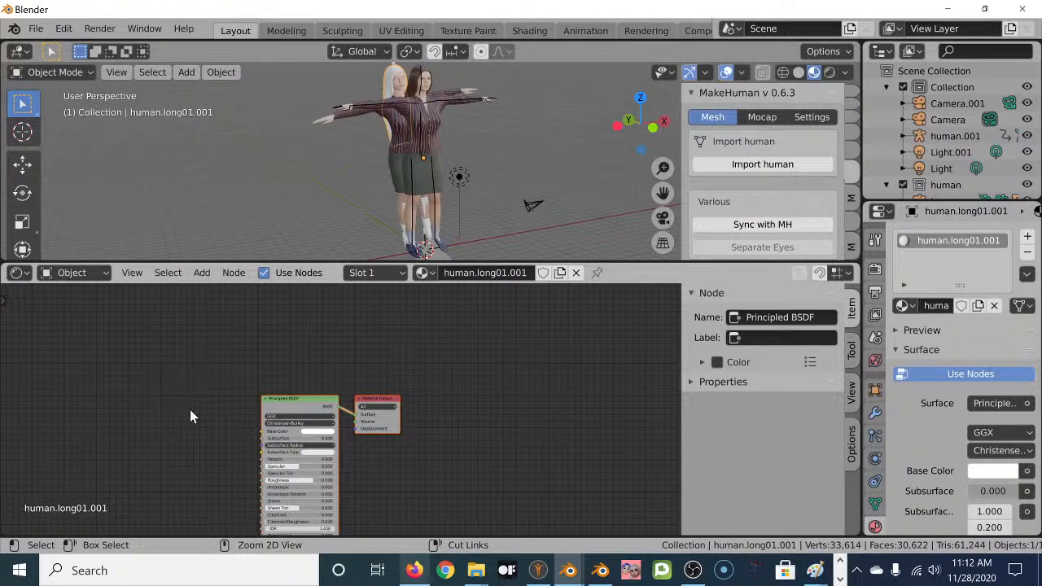
drag(238, 373, 260, 431)
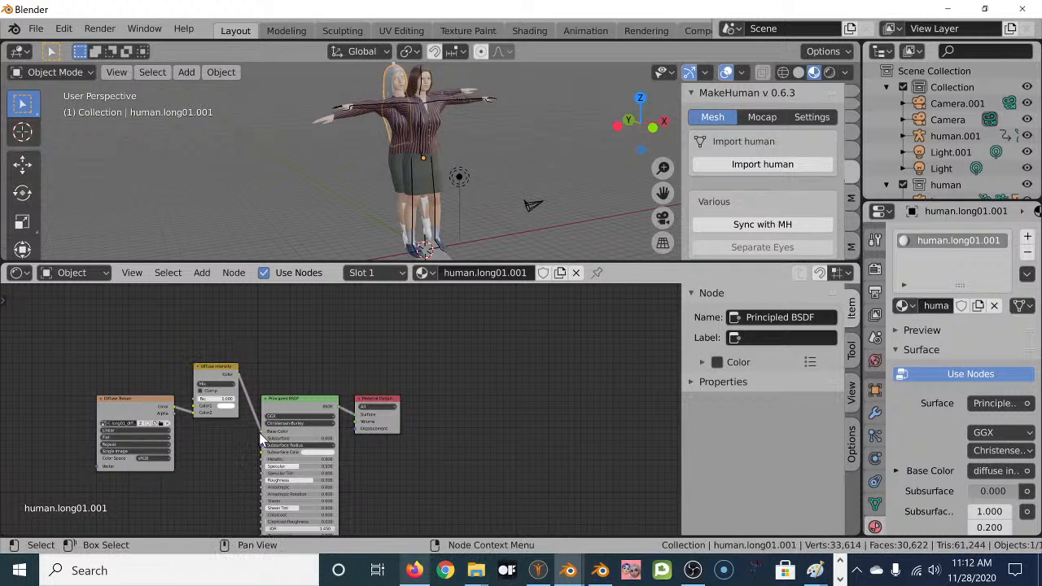
scroll(212, 473, down, 2)
middle_drag(230, 470, 225, 438)
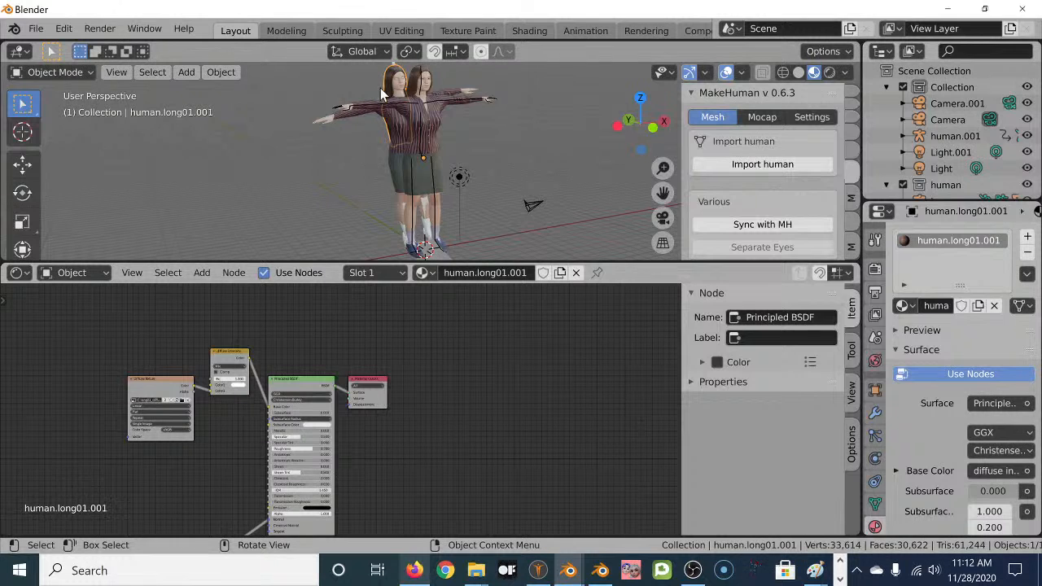
Paste the original eyes' texture nodes into human.HighPolyEyes.001 and link them to Base Color.
click(430, 82)
click(430, 84)
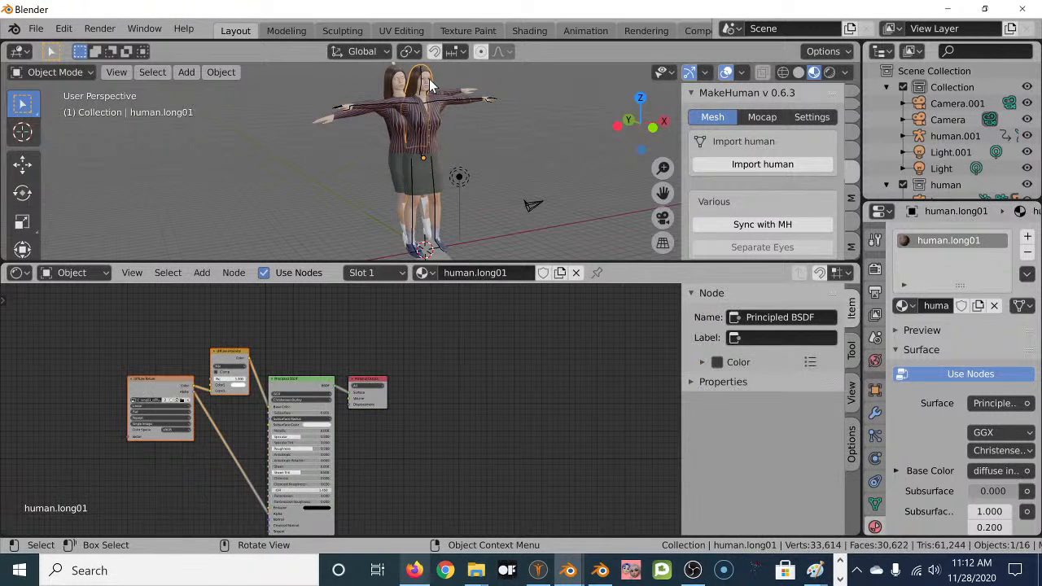
click(430, 83)
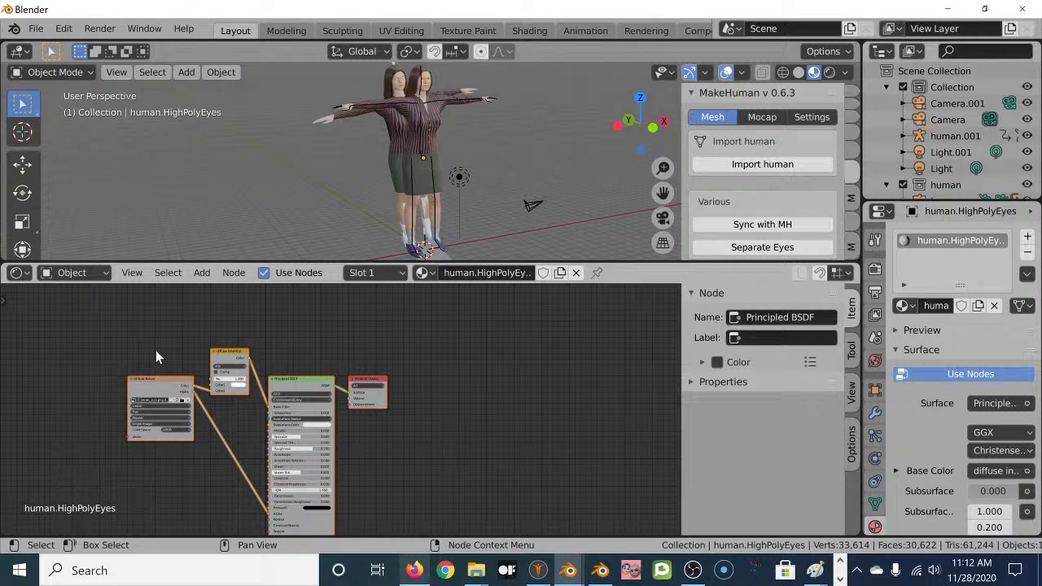
drag(101, 350, 230, 422)
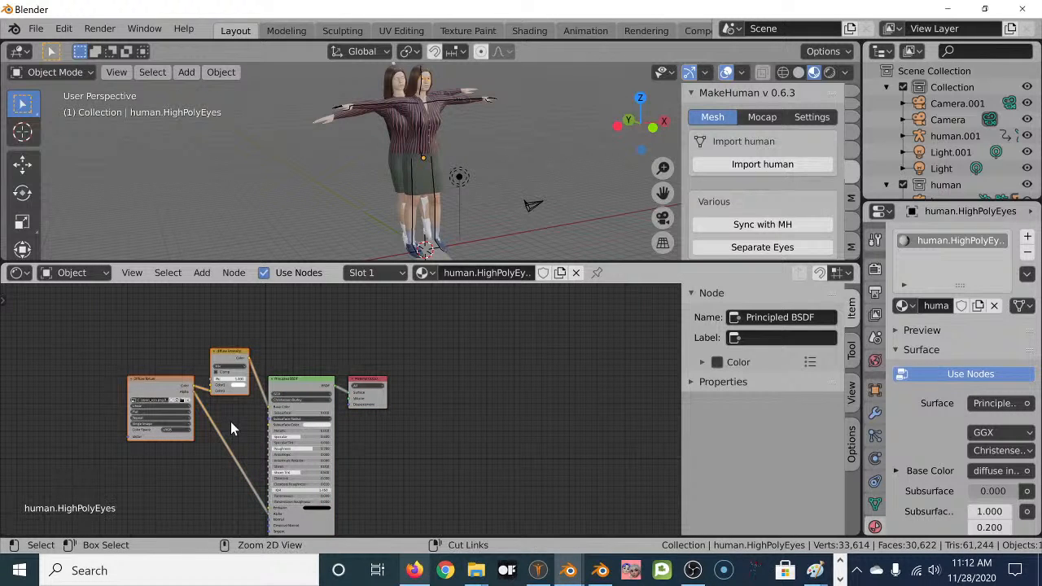
click(404, 81)
click(404, 80)
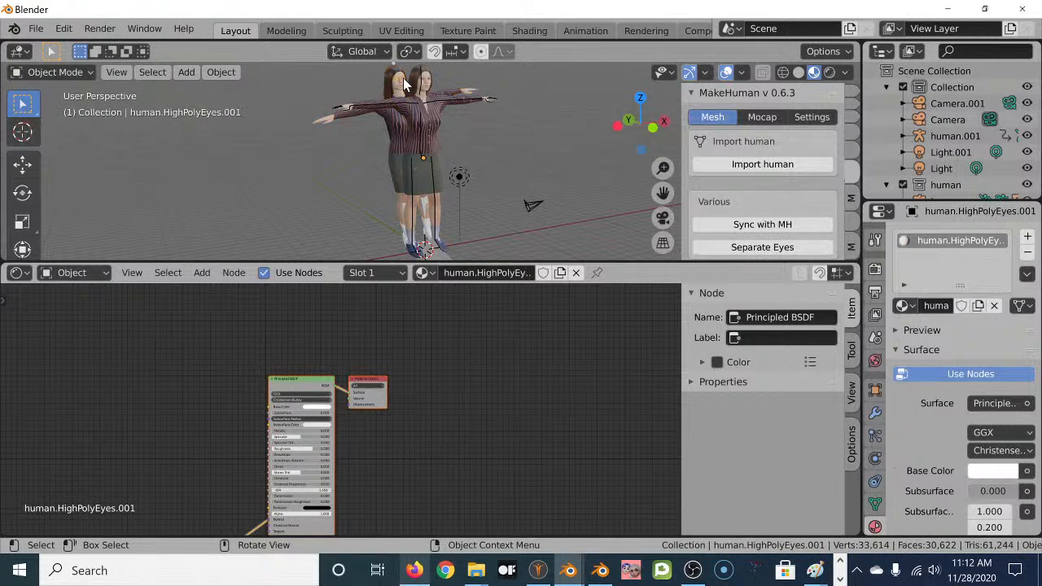
key(ctrl+v)
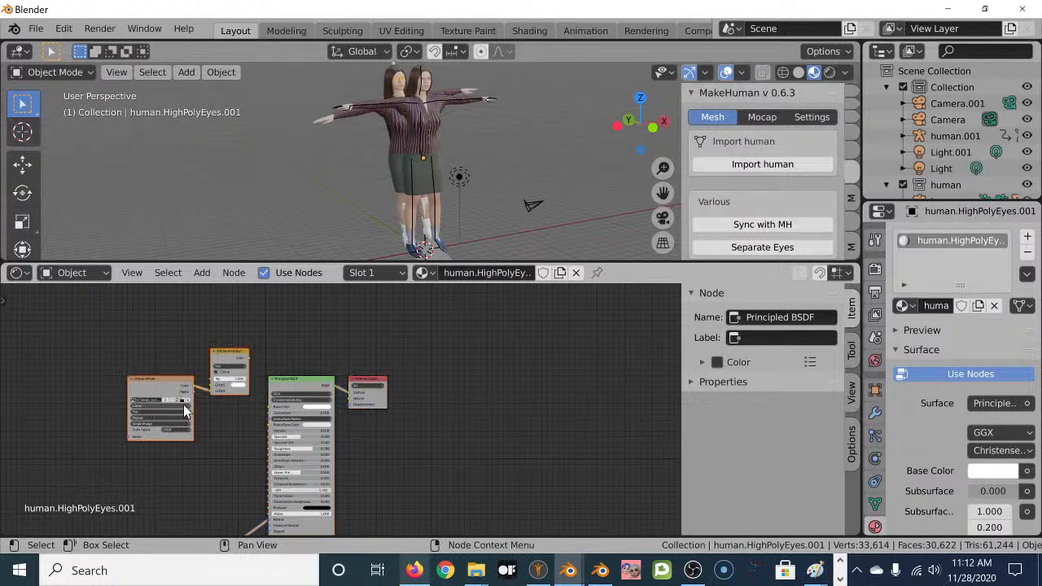
drag(249, 358, 268, 408)
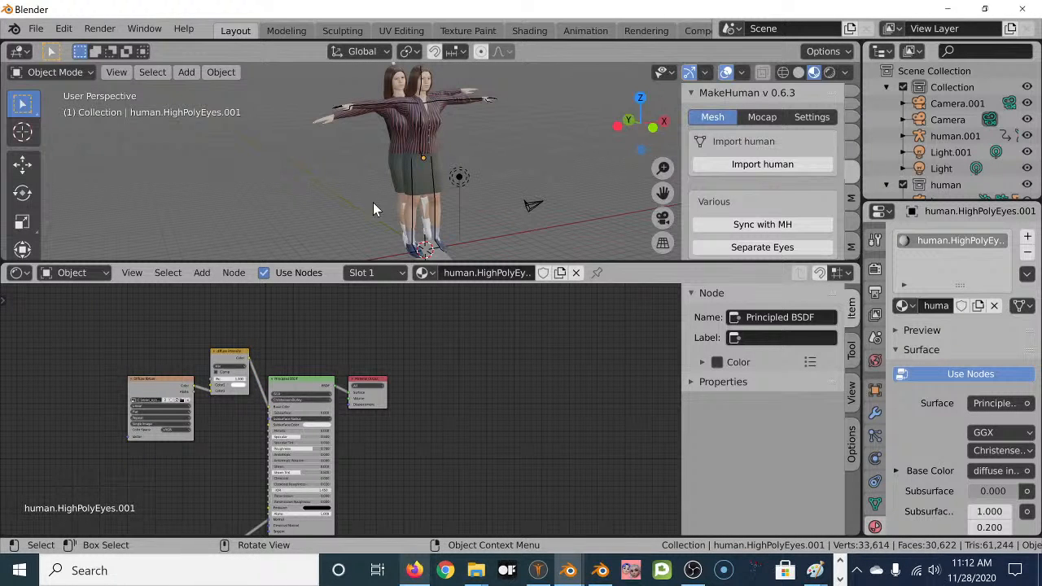
Give shoes06.001 the original shoes' Image Texture and Hue/Saturation nodes, then hide the 'human' collection.
click(406, 240)
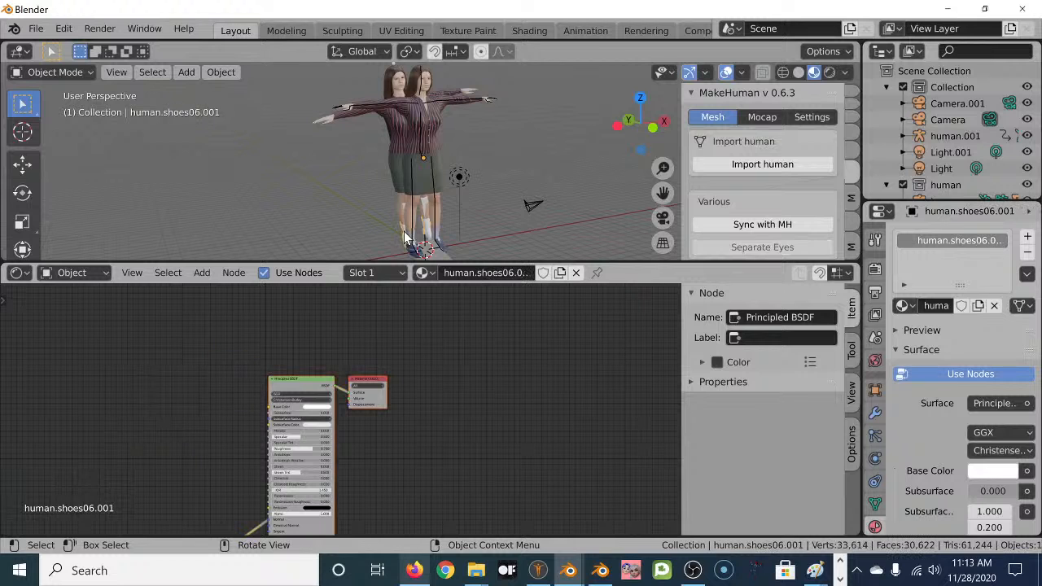
click(438, 243)
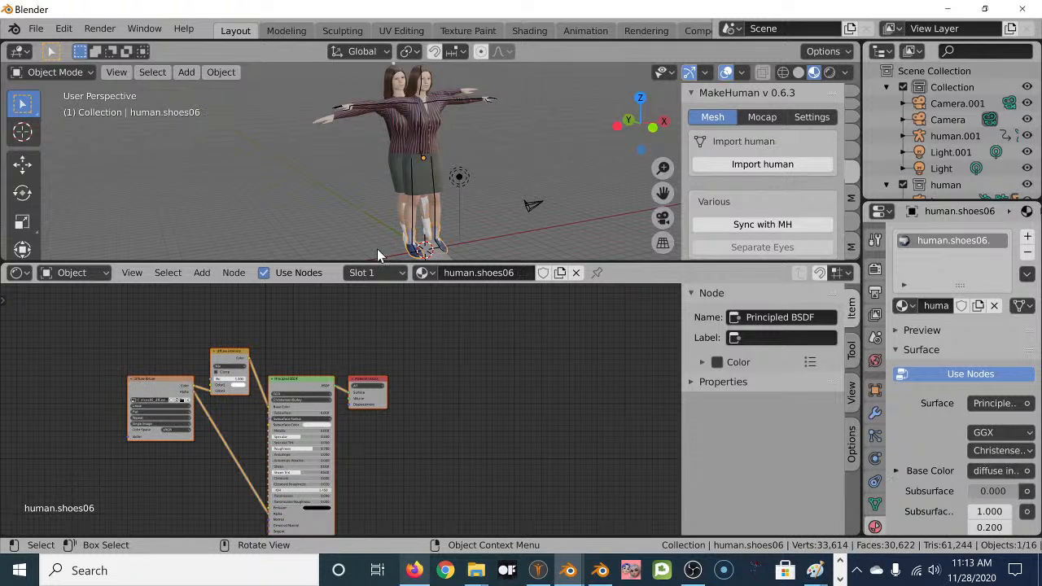
drag(241, 318, 66, 444)
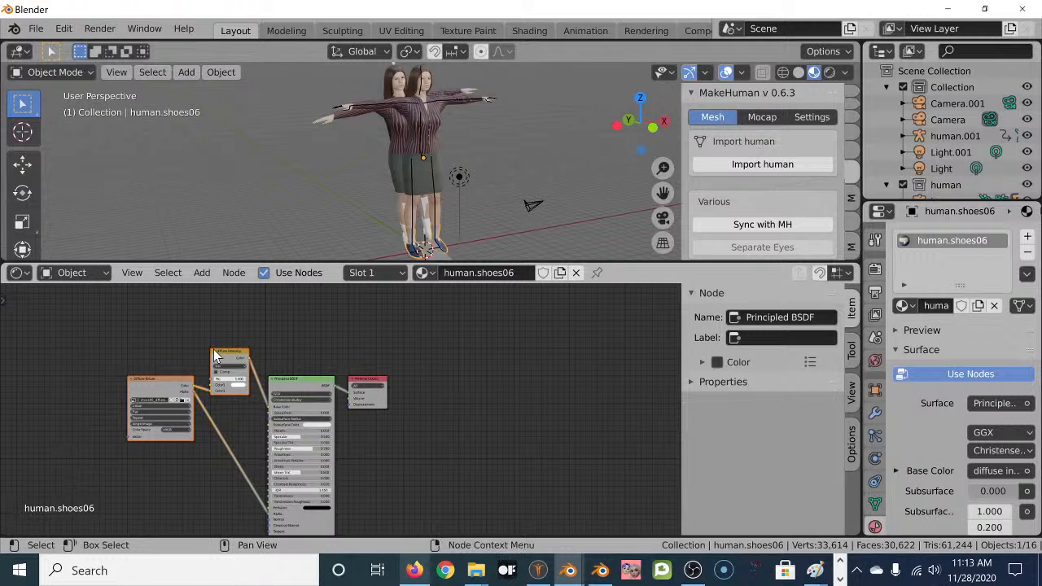
click(402, 227)
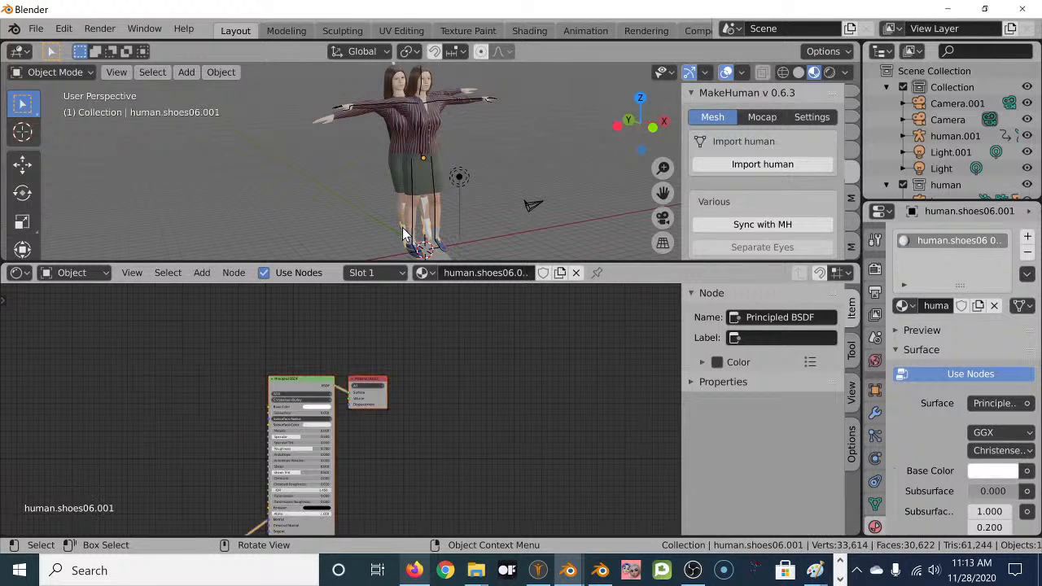
key(ctrl+v)
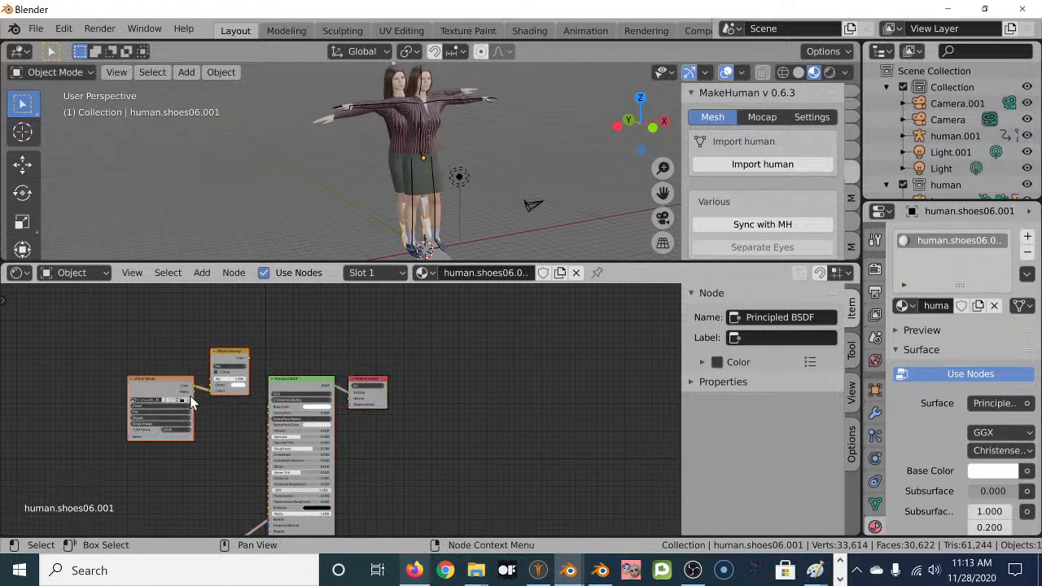
drag(247, 355, 269, 406)
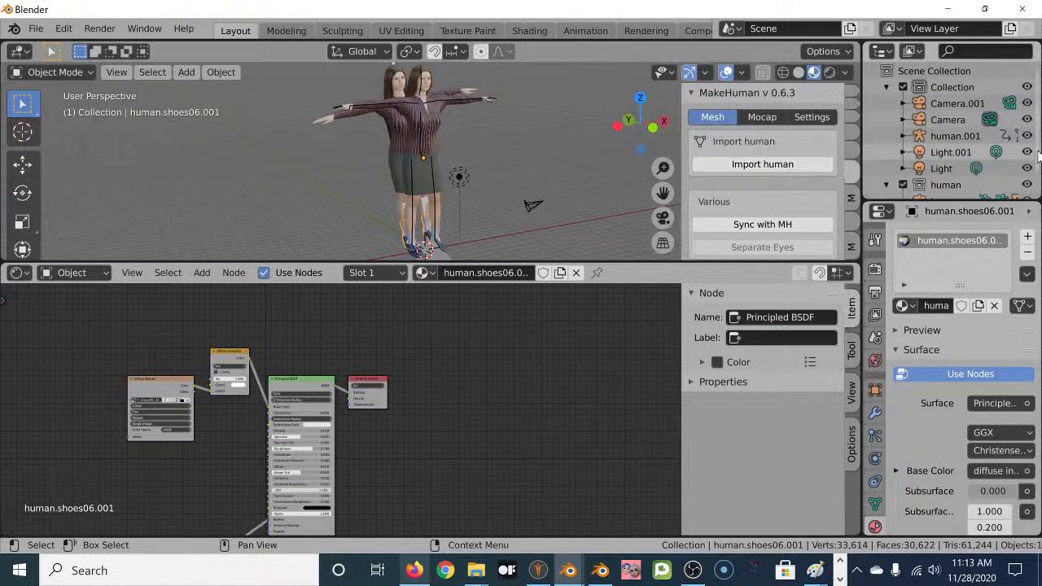
click(1027, 185)
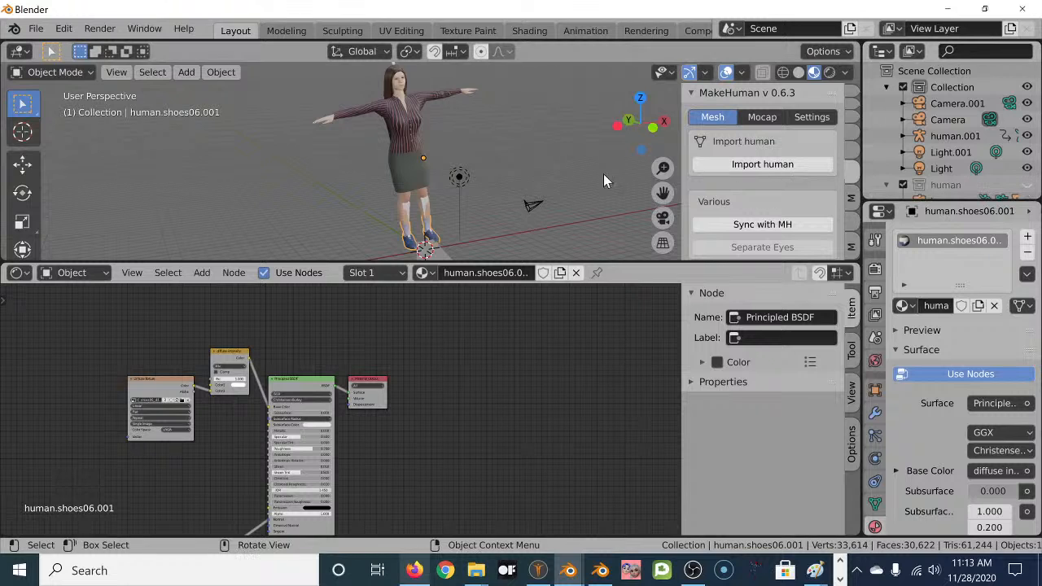
Make the 3D view taller and select the dancer's eyes object.
drag(419, 265, 425, 528)
scroll(374, 367, up, 2)
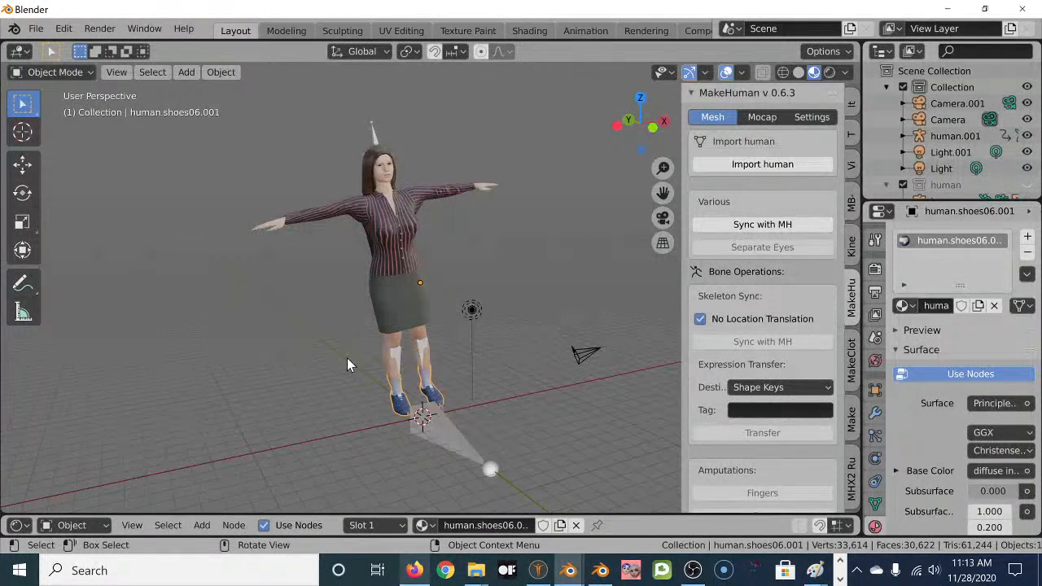
scroll(347, 365, up, 1)
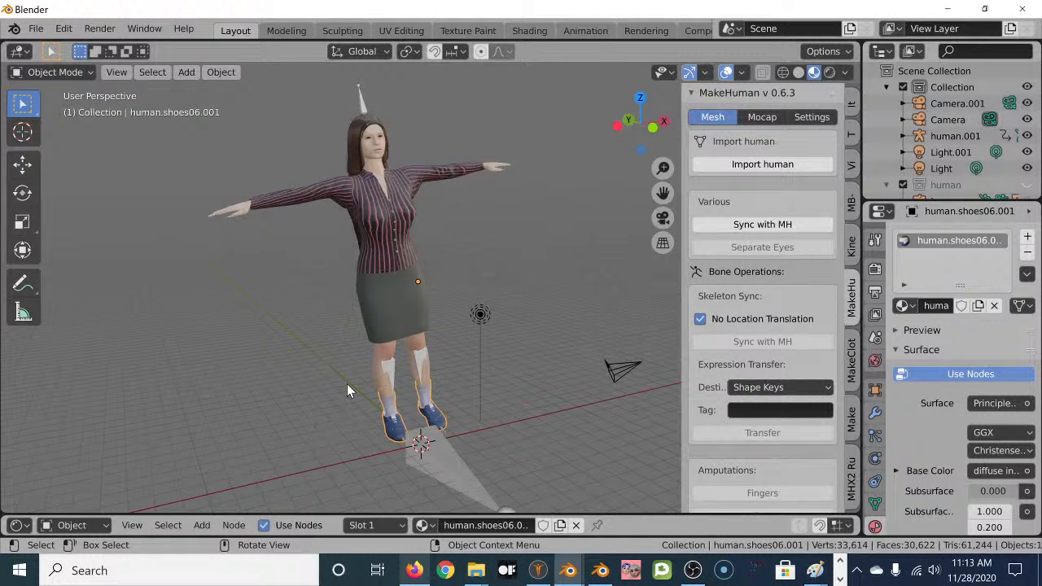
click(382, 142)
click(383, 143)
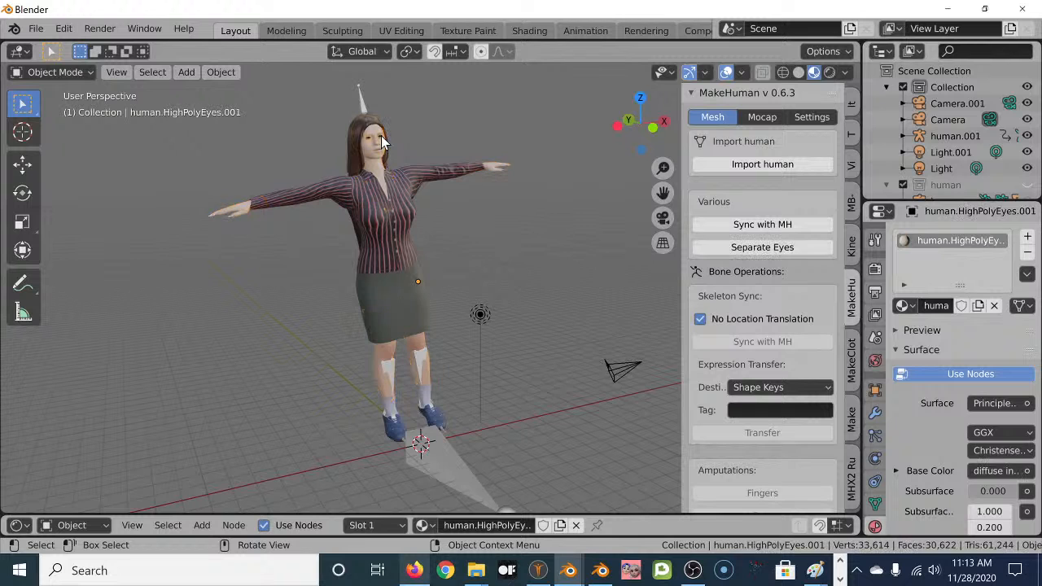
scroll(928, 460, down, 8)
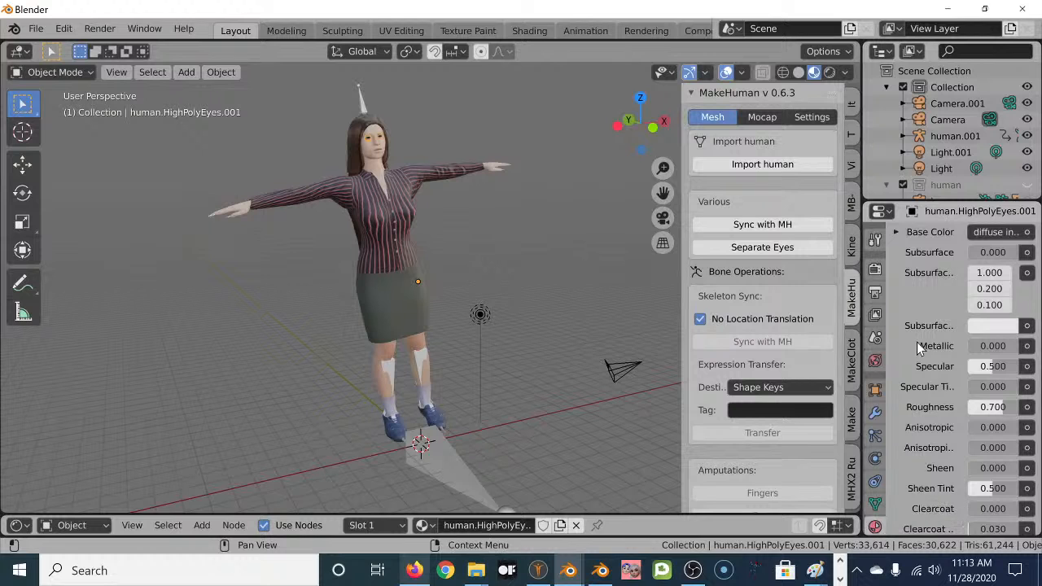
scroll(916, 354, down, 10)
scroll(931, 387, down, 5)
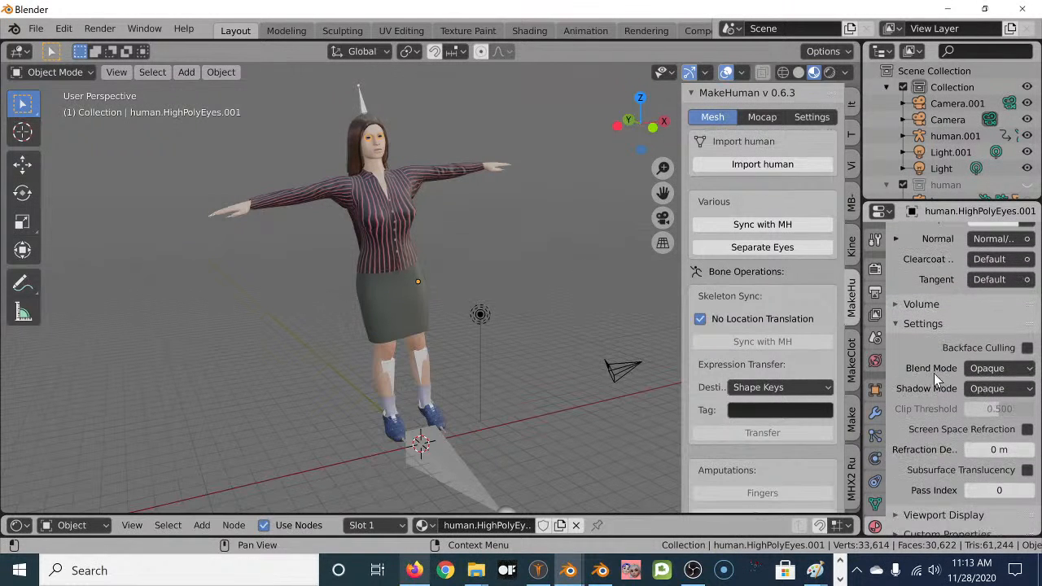
Set the eye material's Blend Mode to Alpha Blend, compare with Opaque, then restore Alpha Blend.
click(992, 367)
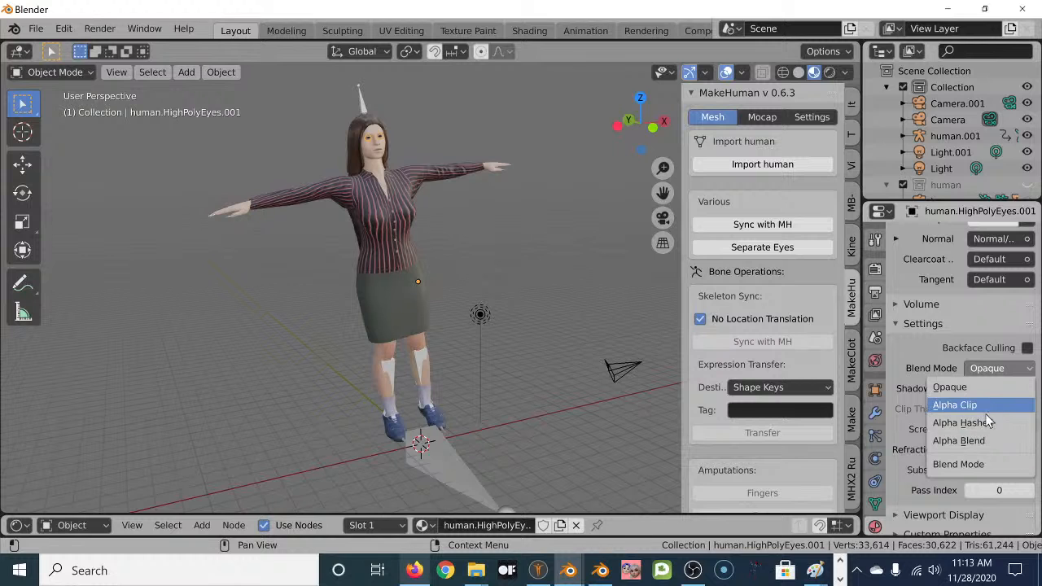
click(969, 441)
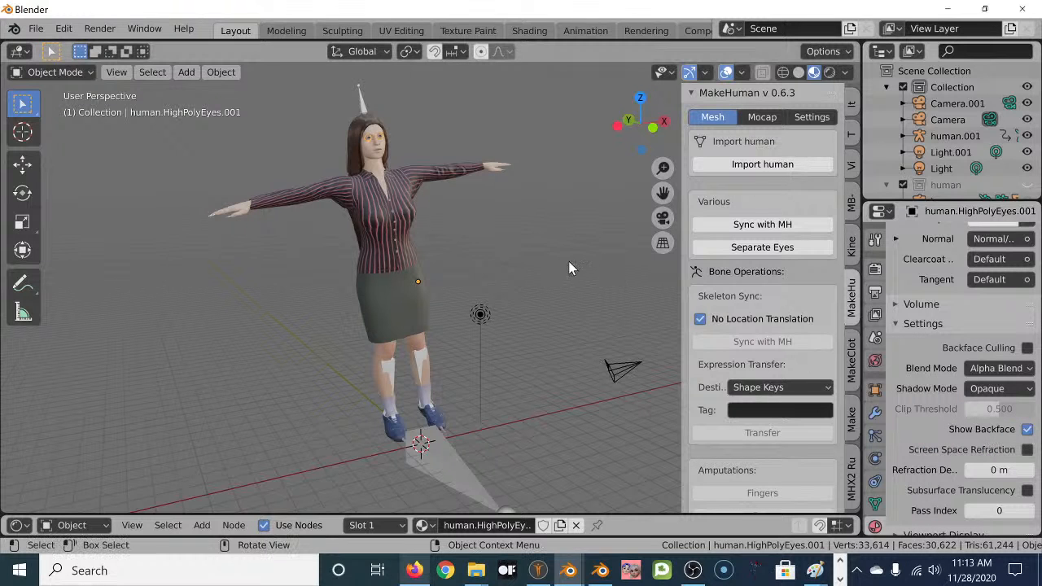
scroll(380, 135, up, 5)
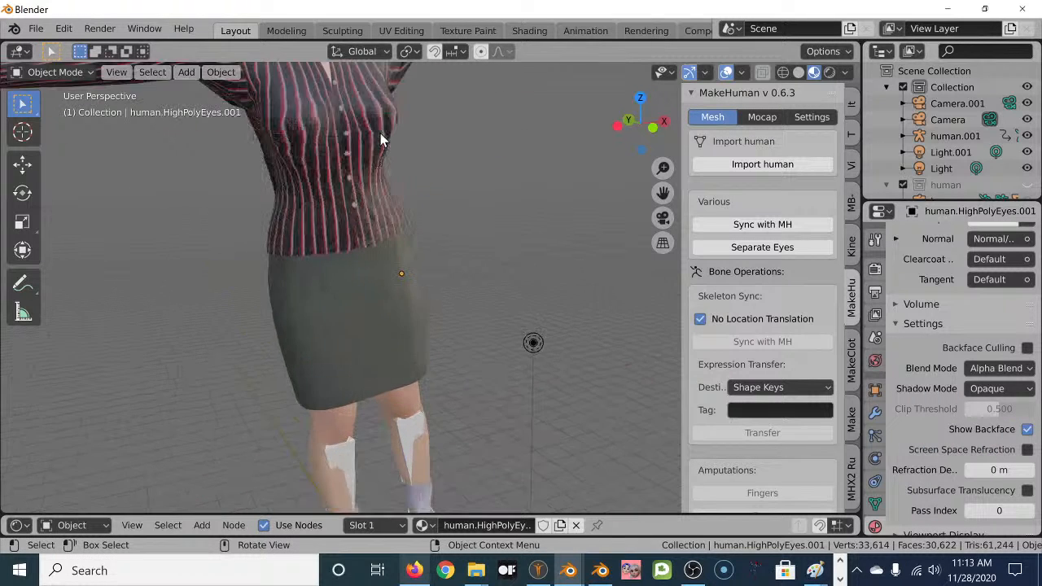
shift+middle_drag(399, 120, 498, 395)
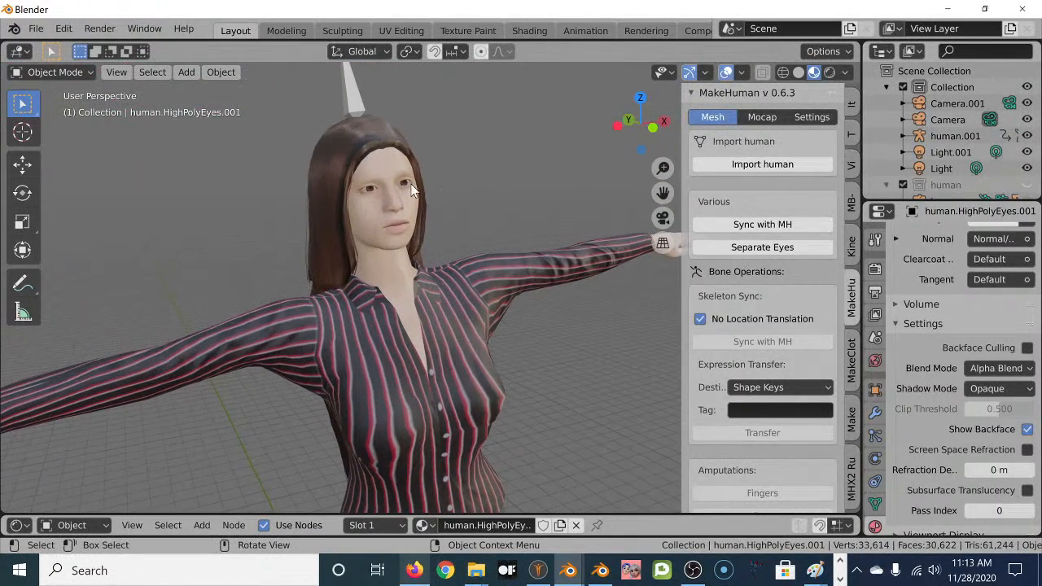
click(992, 374)
click(979, 389)
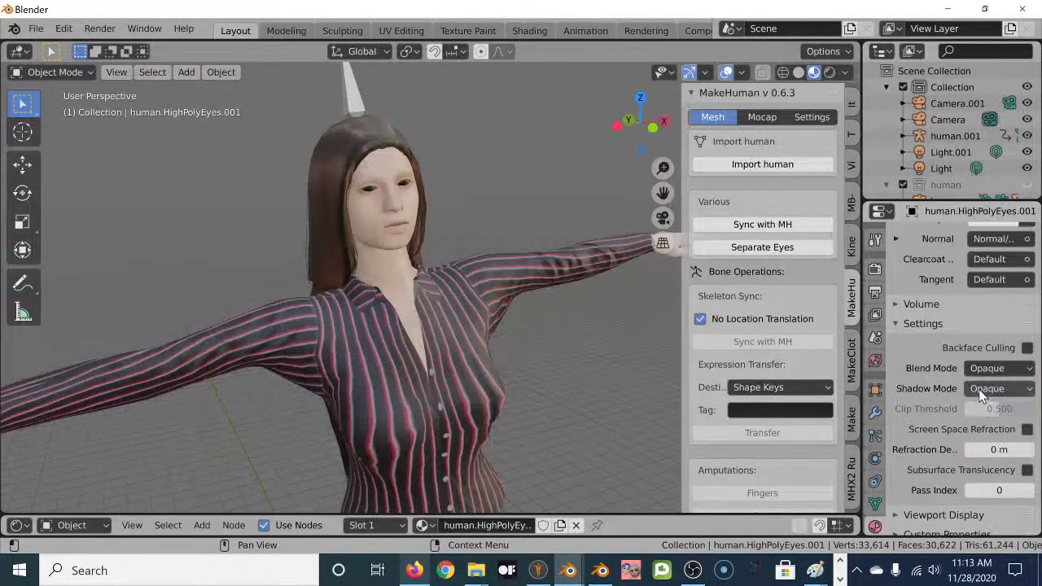
scroll(407, 179, up, 1)
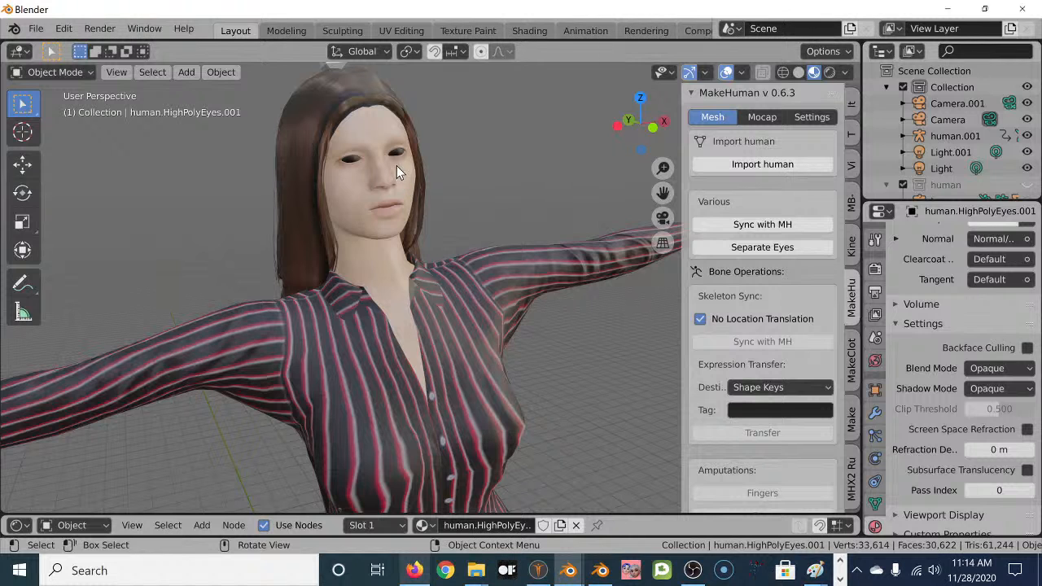
click(990, 366)
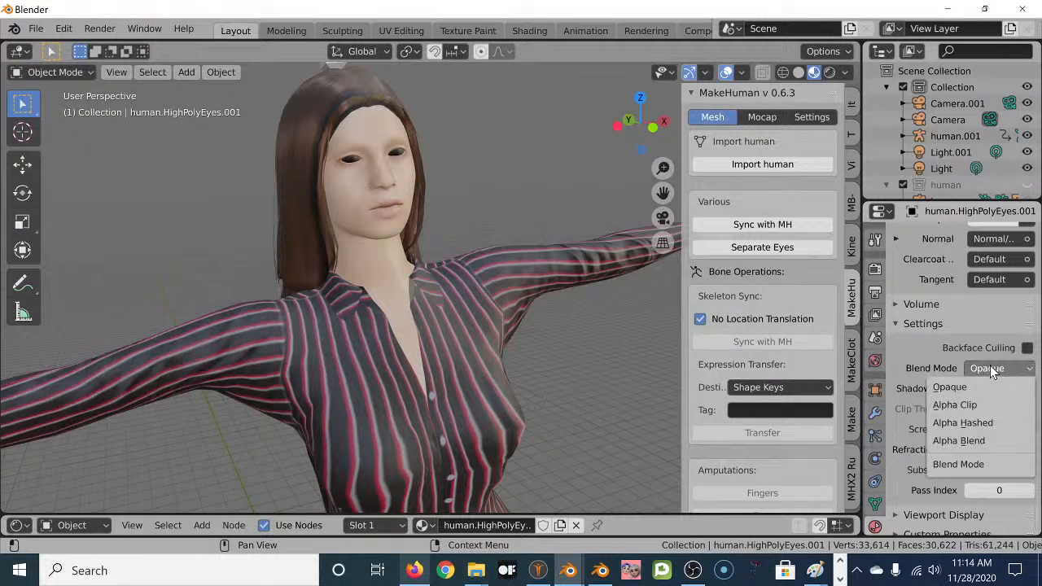
click(982, 438)
scroll(431, 286, down, 4)
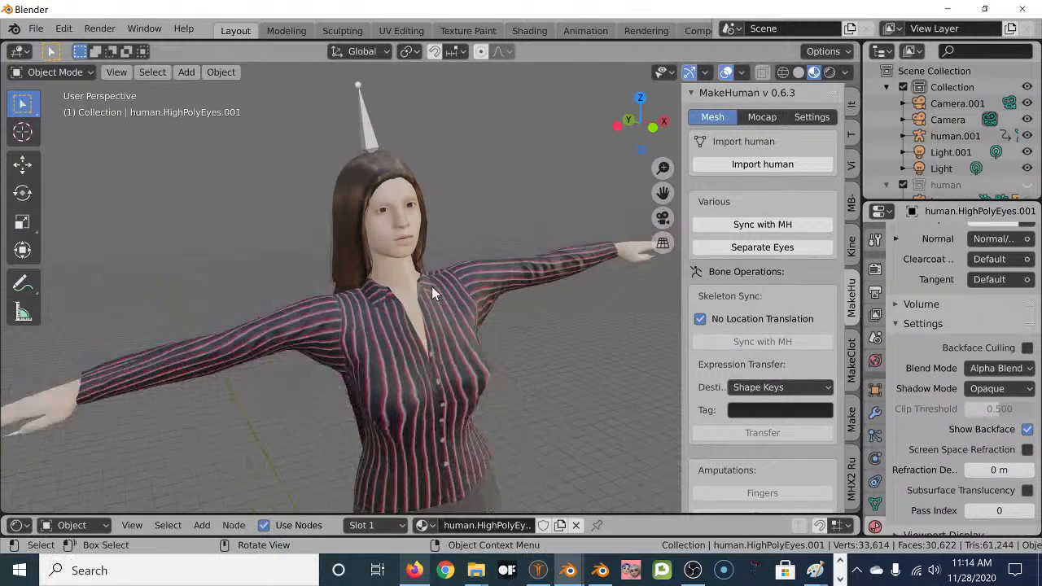
scroll(370, 330, down, 3)
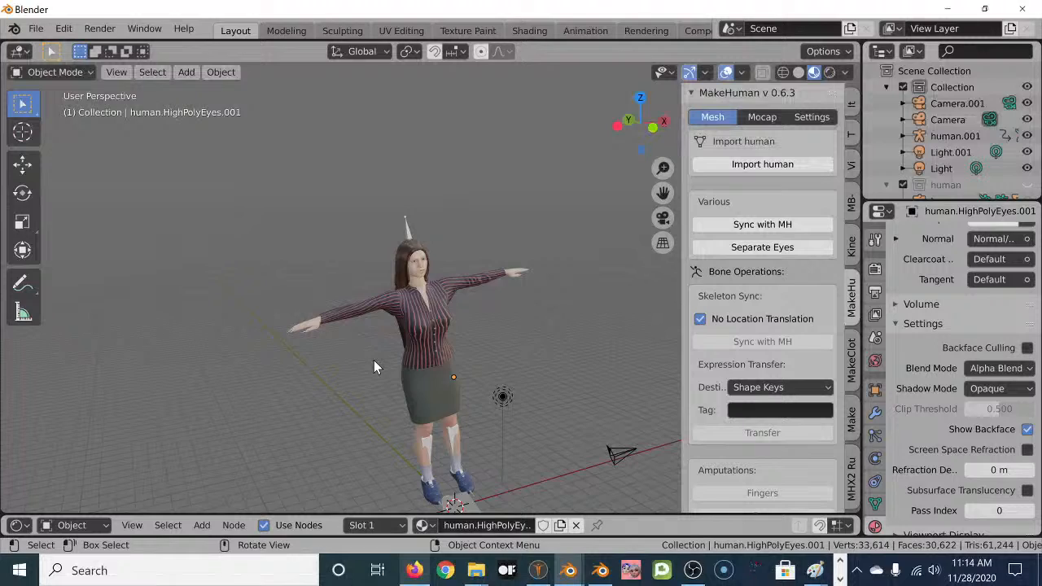
scroll(373, 360, up, 3)
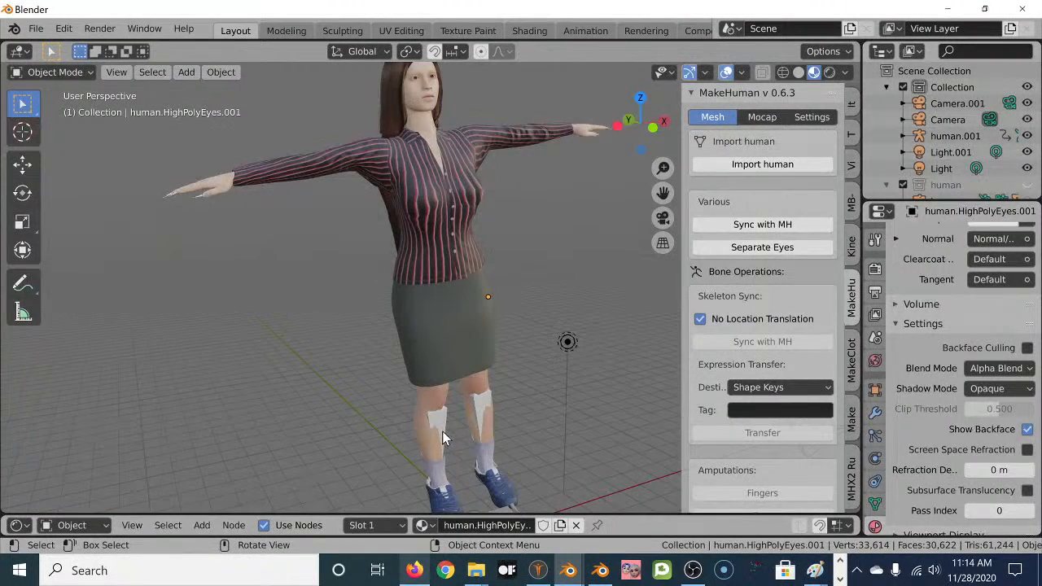
Play the River Dance animation and orbit around the dancer while it runs.
key(space)
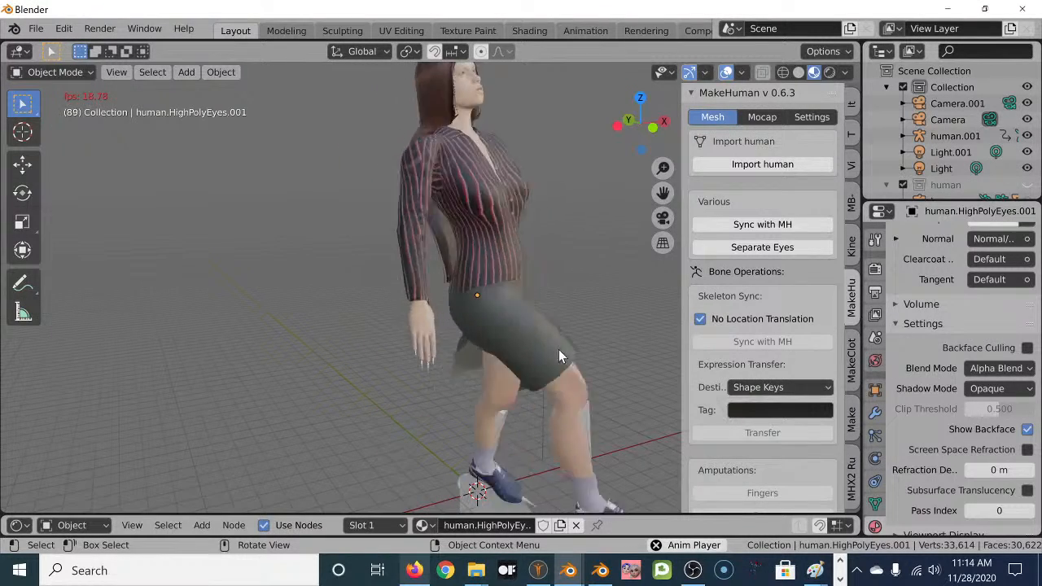
scroll(558, 349, down, 1)
middle_drag(576, 346, 484, 329)
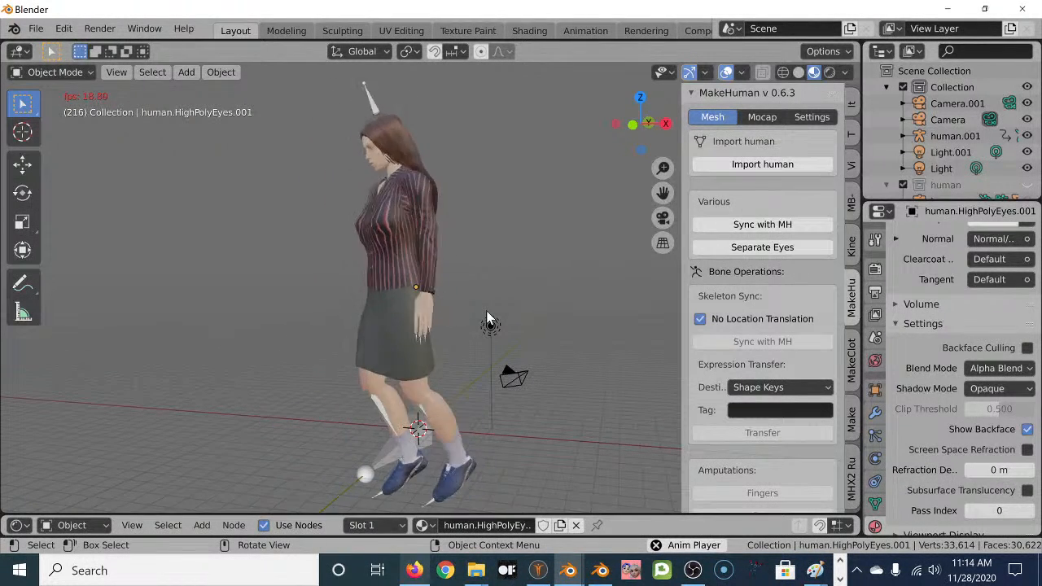
middle_drag(324, 239, 415, 240)
scroll(415, 240, up, 3)
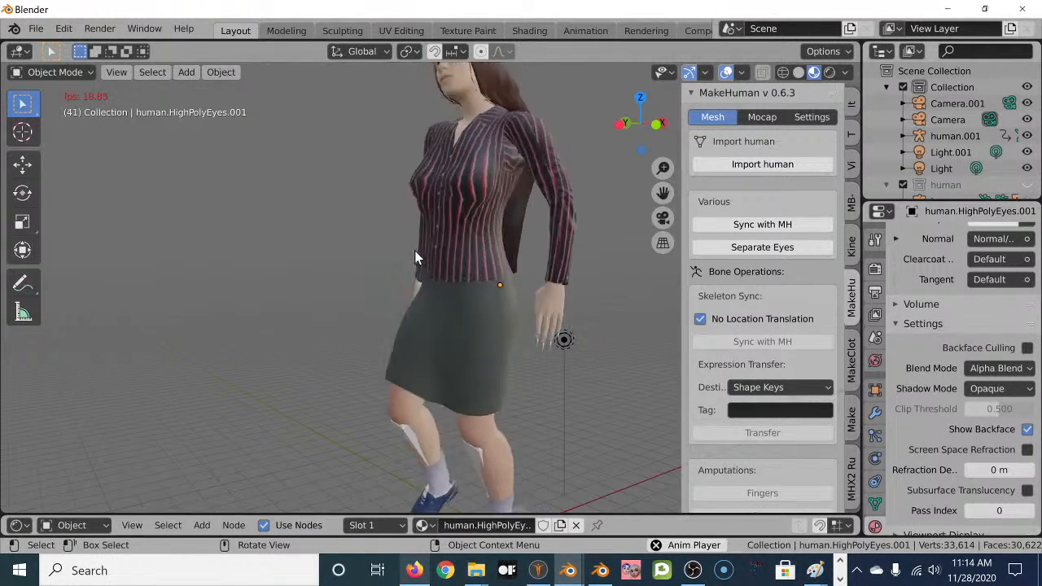
scroll(415, 243, down, 2)
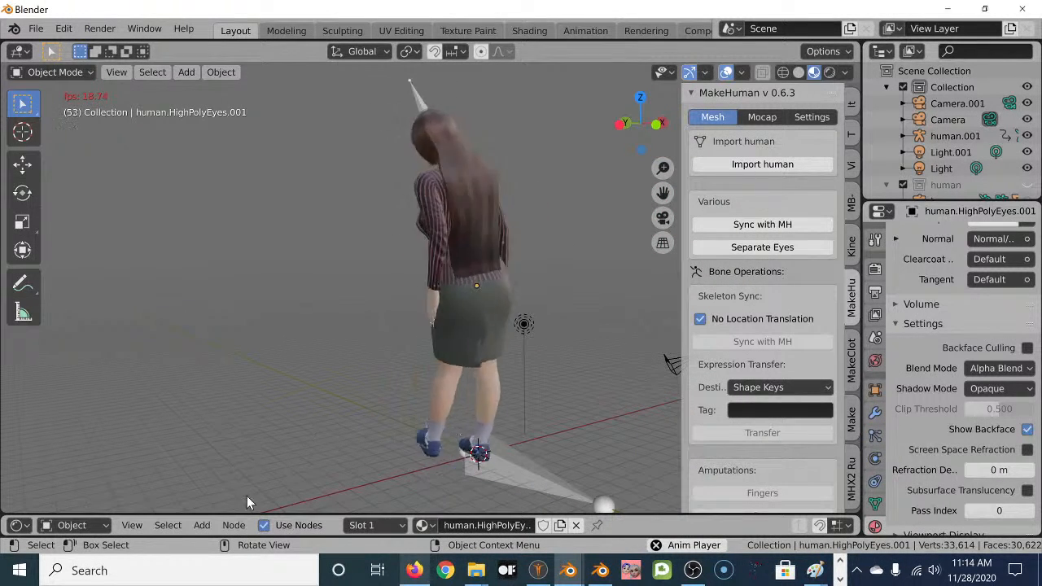
Stop playback, inspect the textured dancer from front and above, then switch to Firefox.
key(space)
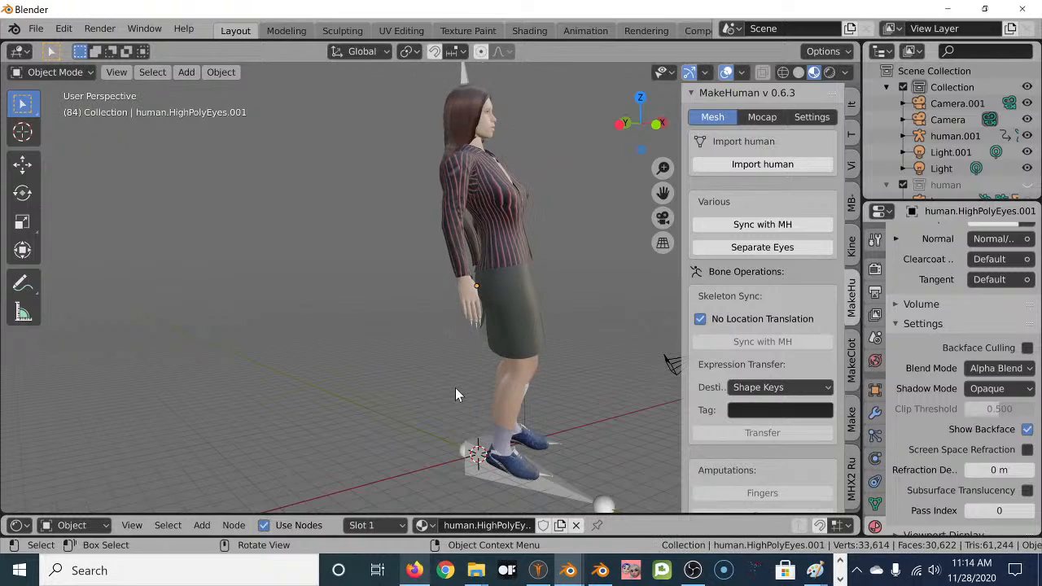
scroll(486, 148, up, 2)
middle_drag(486, 146, 350, 200)
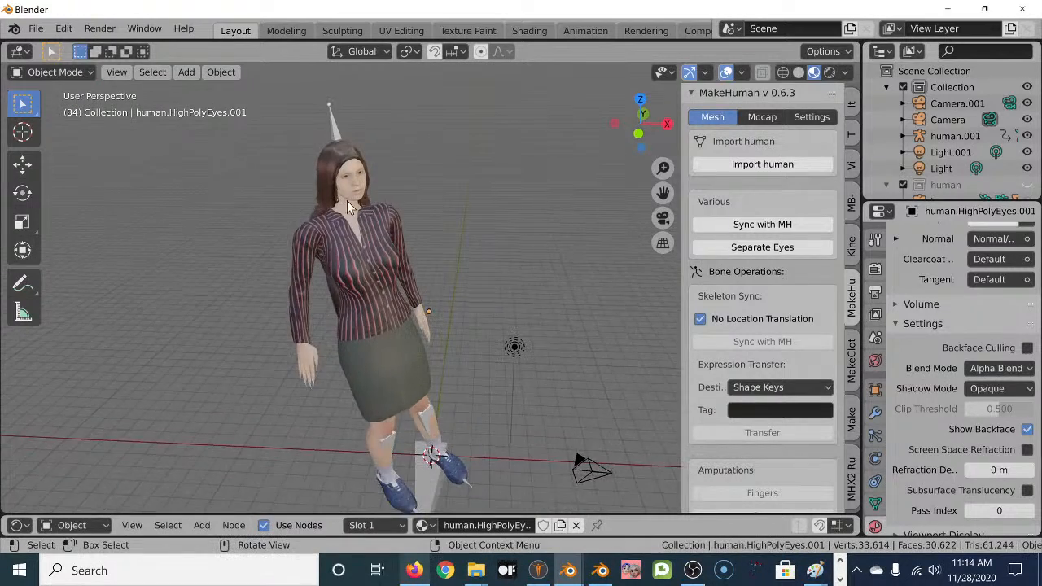
scroll(342, 194, up, 3)
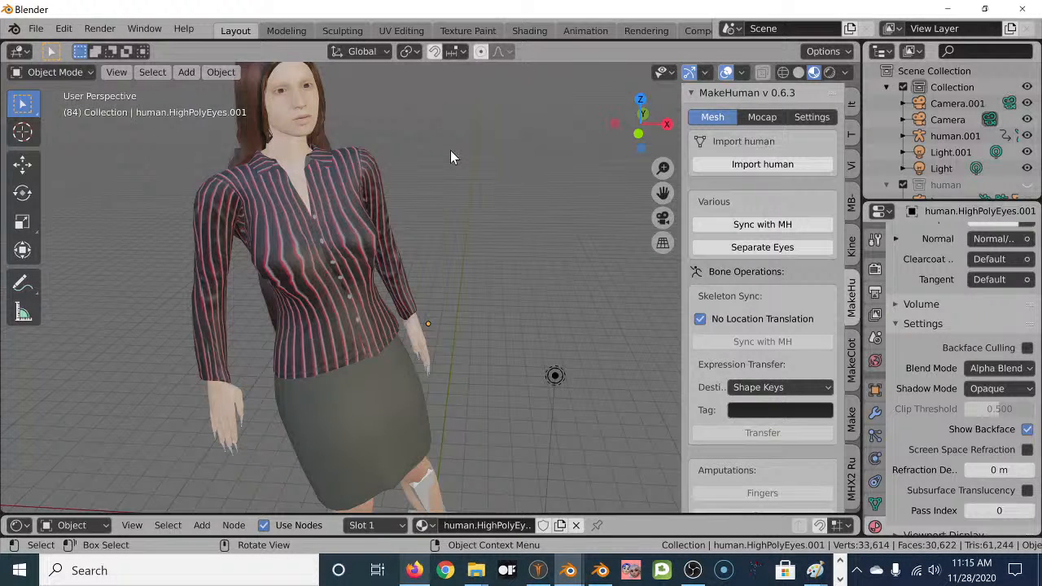
middle_drag(422, 237, 349, 231)
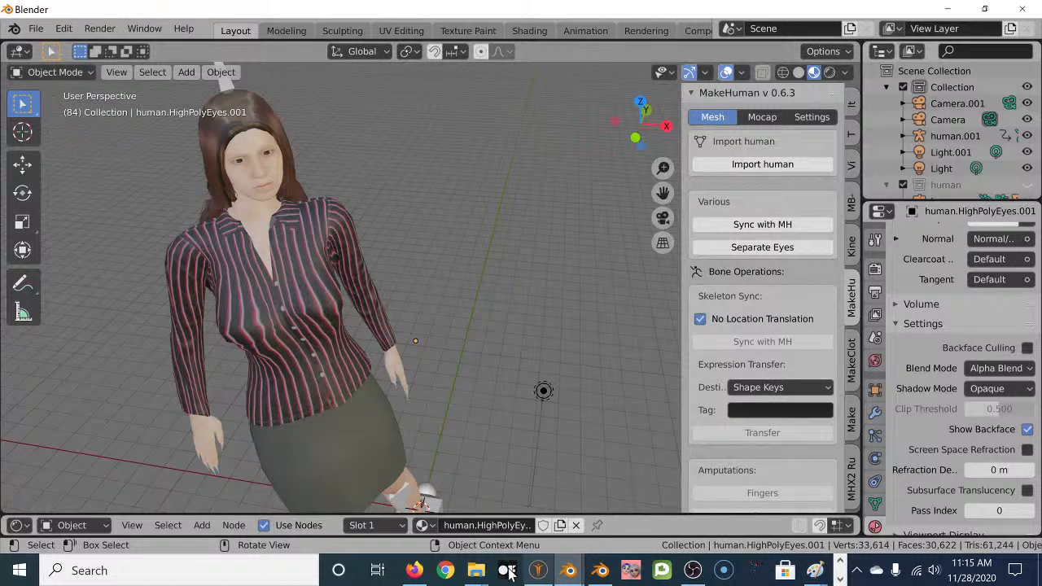
click(414, 569)
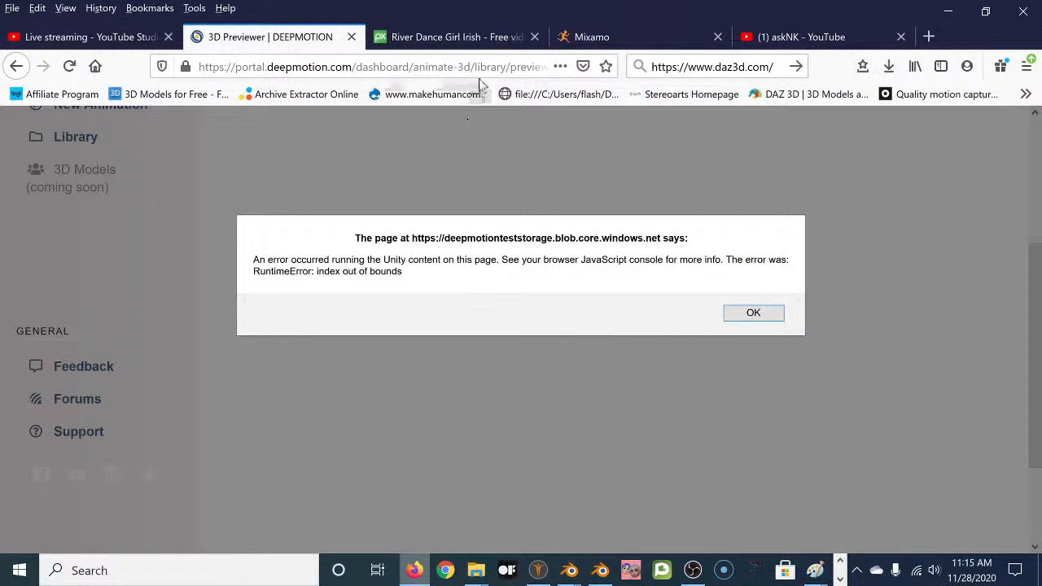
Go from the other creator's videos page to your own YouTube channel.
click(116, 38)
click(831, 34)
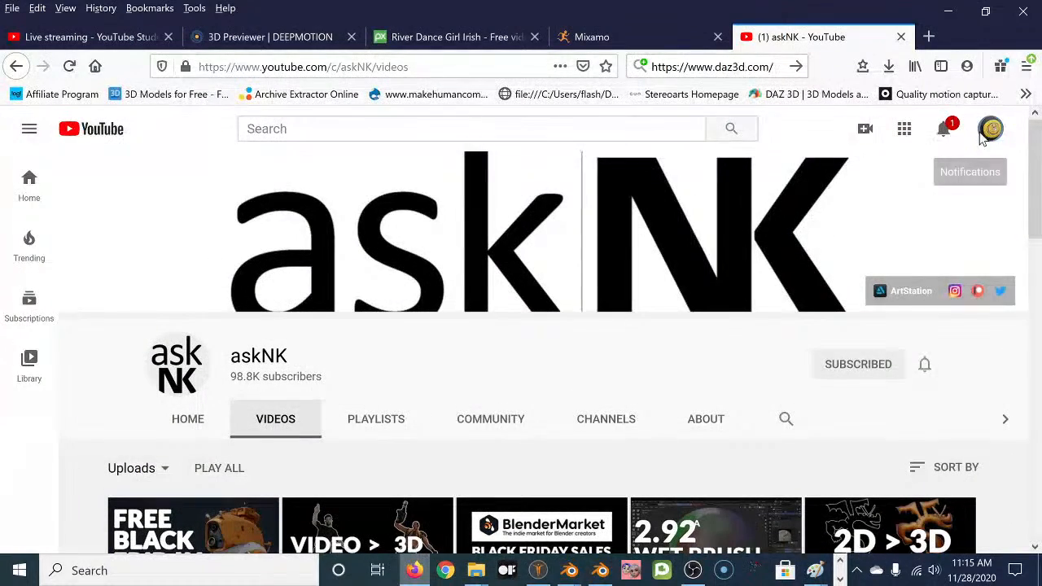
click(991, 128)
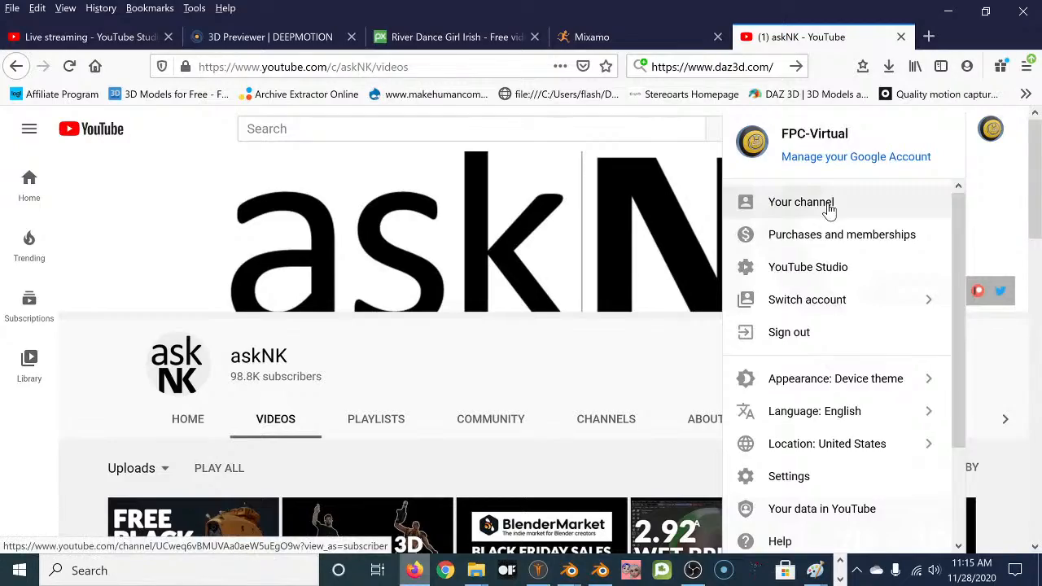
click(855, 207)
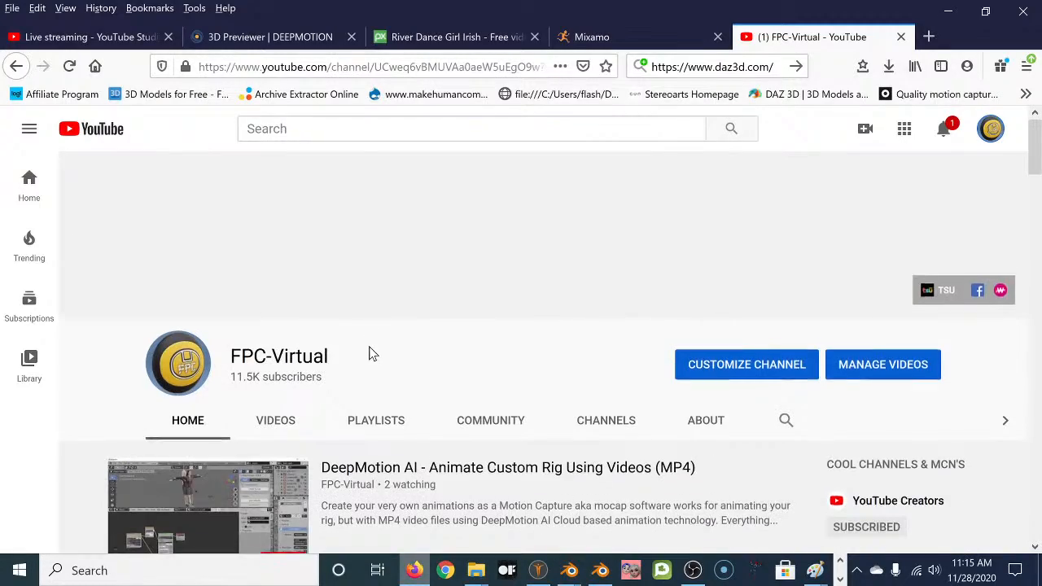
Browse the Uploads shelf and open the 'FaceOSC for MBLab - Blender Kinector addon' video.
scroll(358, 353, down, 2)
scroll(489, 366, down, 2)
scroll(405, 382, down, 2)
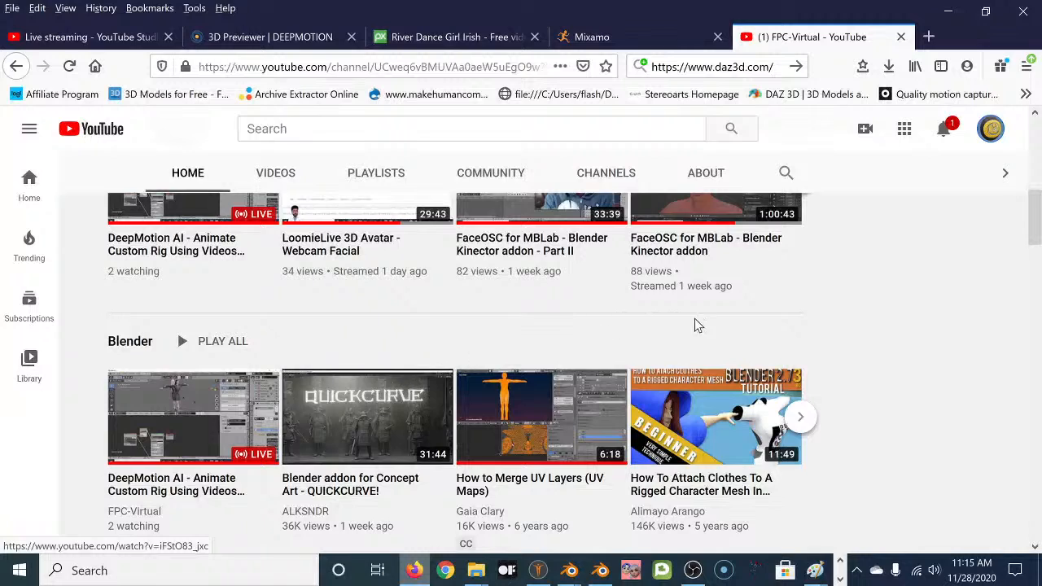
scroll(696, 323, up, 2)
click(803, 352)
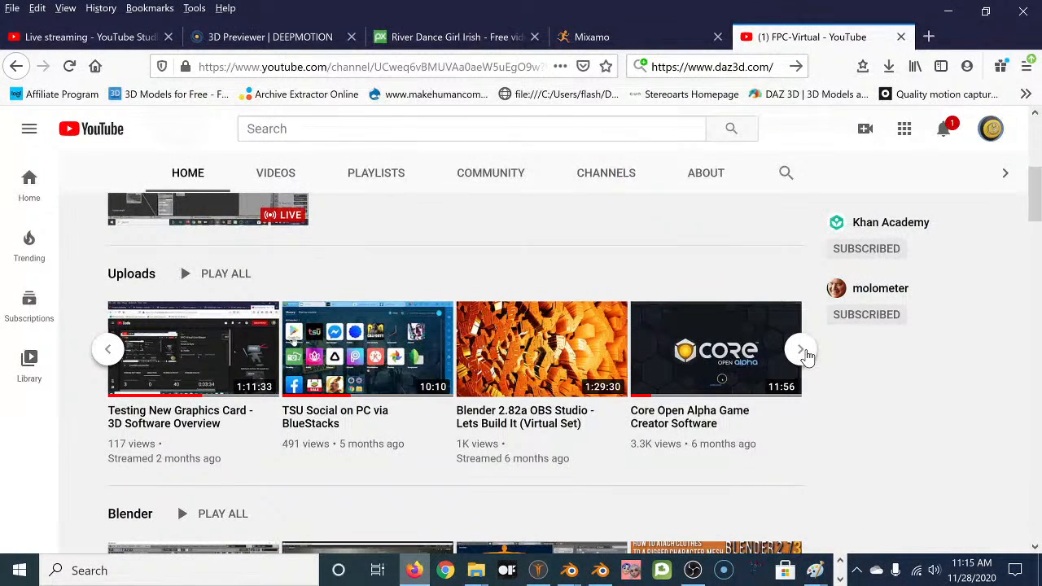
mouse_move(163, 401)
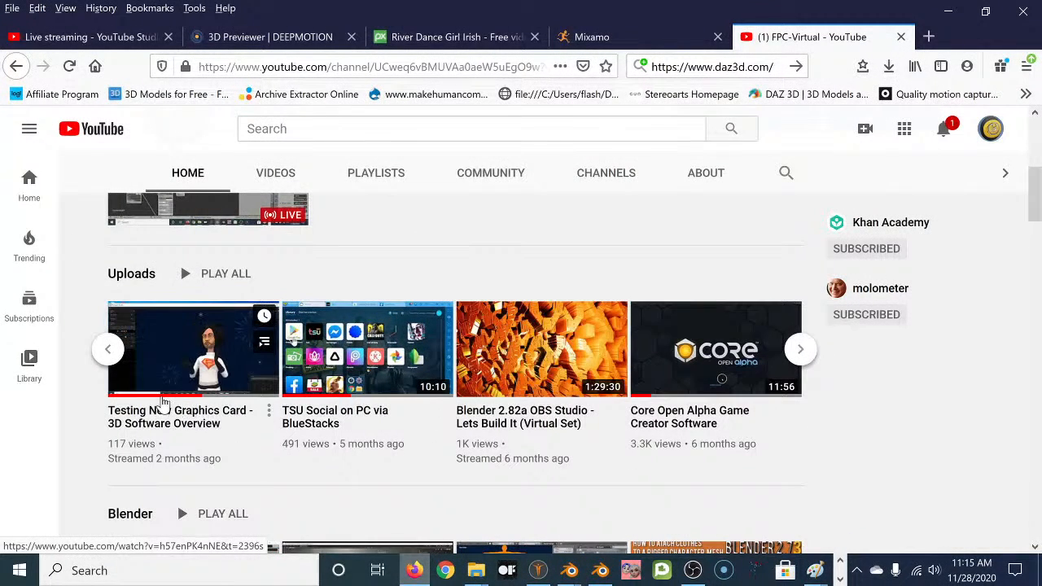
click(109, 348)
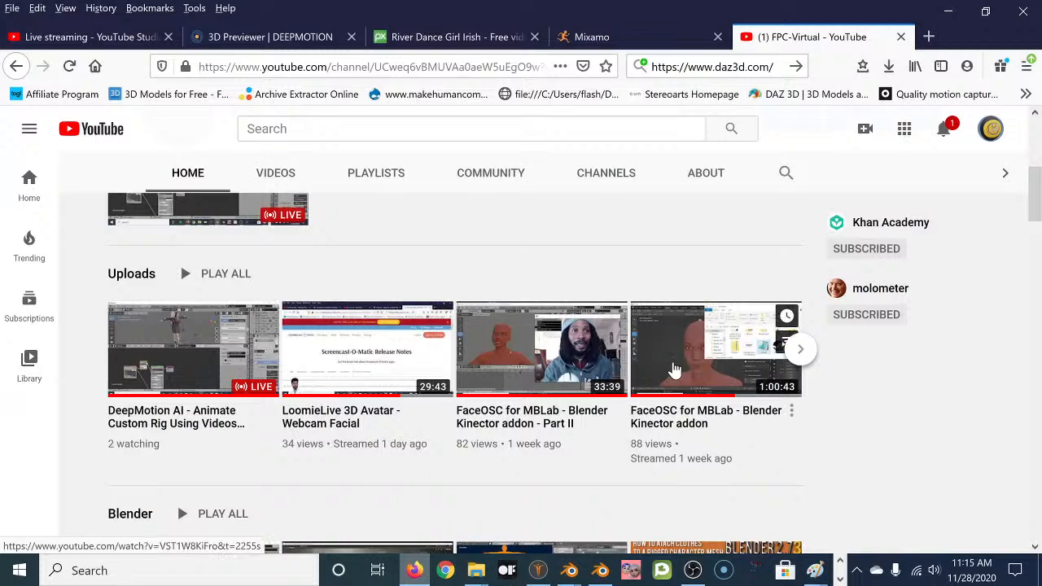
mouse_move(674, 371)
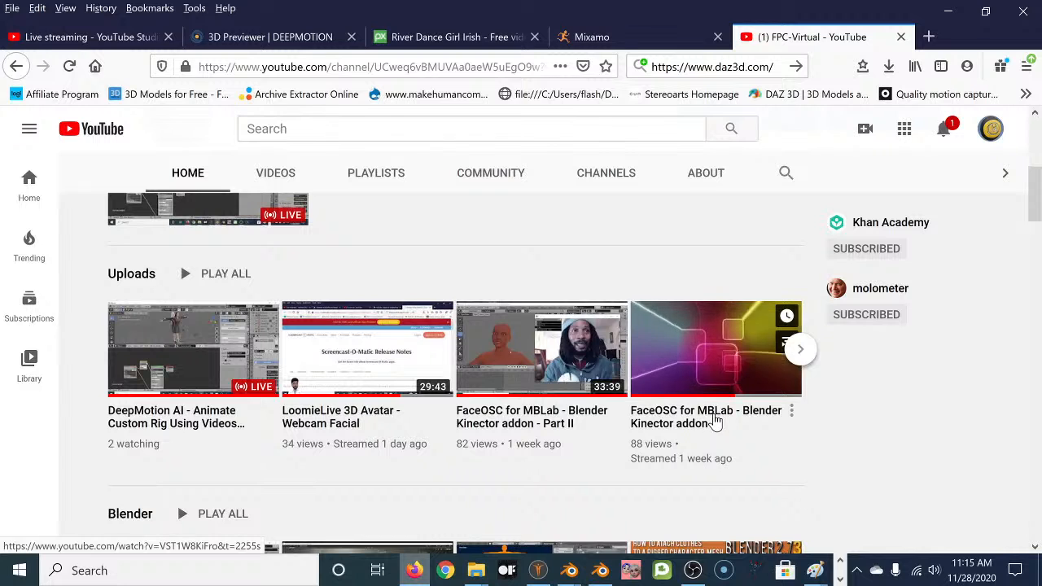
click(673, 425)
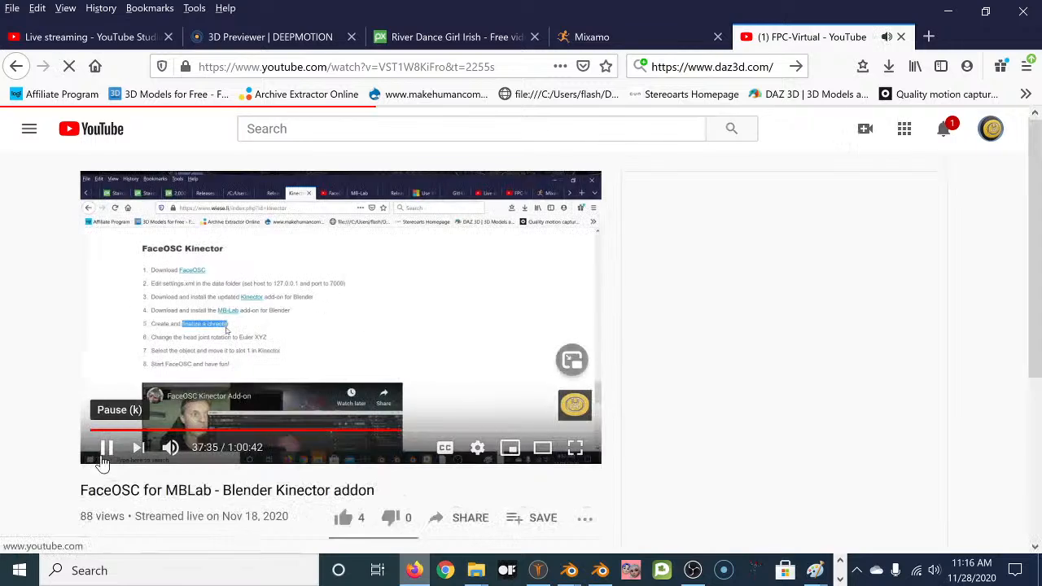
Pause the stream, expand its description, and follow the FaceOSC Kinector Add-on tutorial link.
click(105, 448)
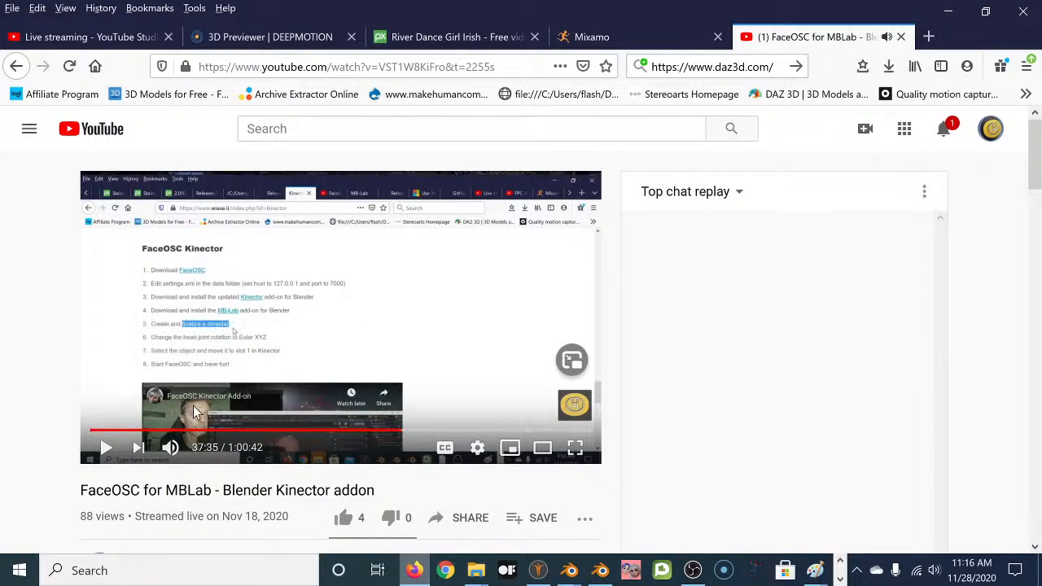
scroll(217, 406, down, 4)
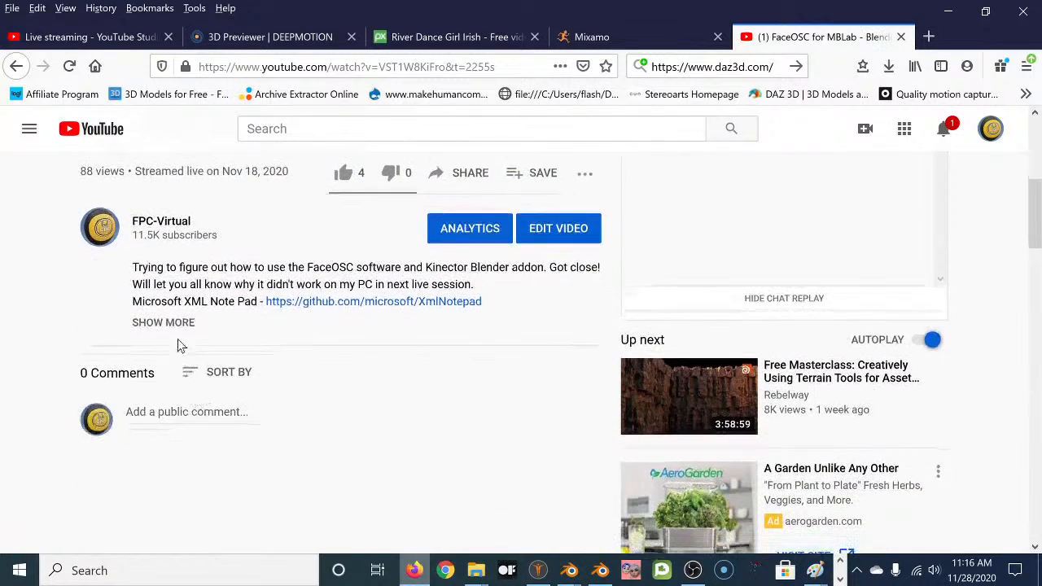
click(163, 322)
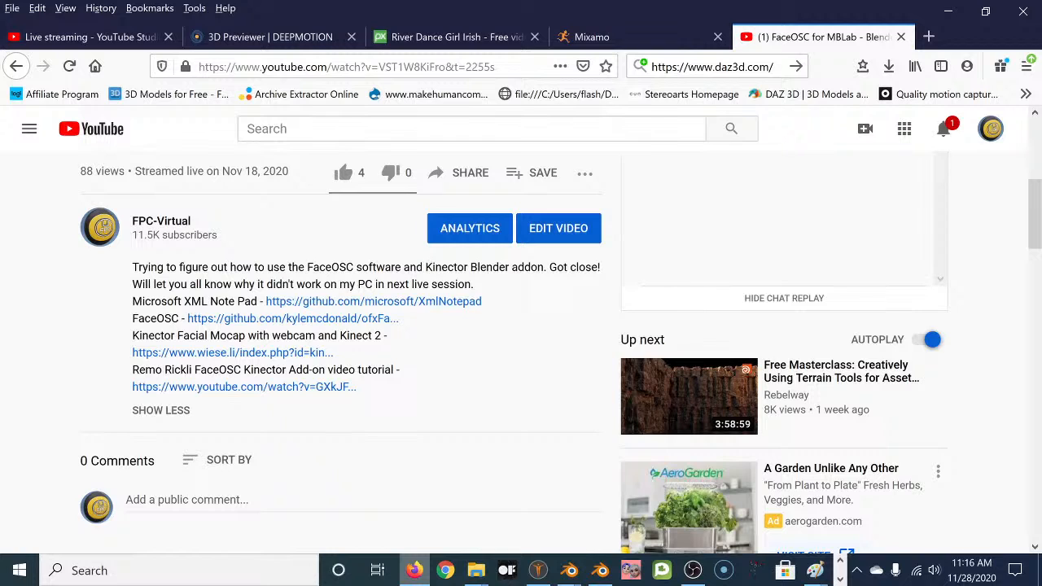
click(203, 396)
click(105, 385)
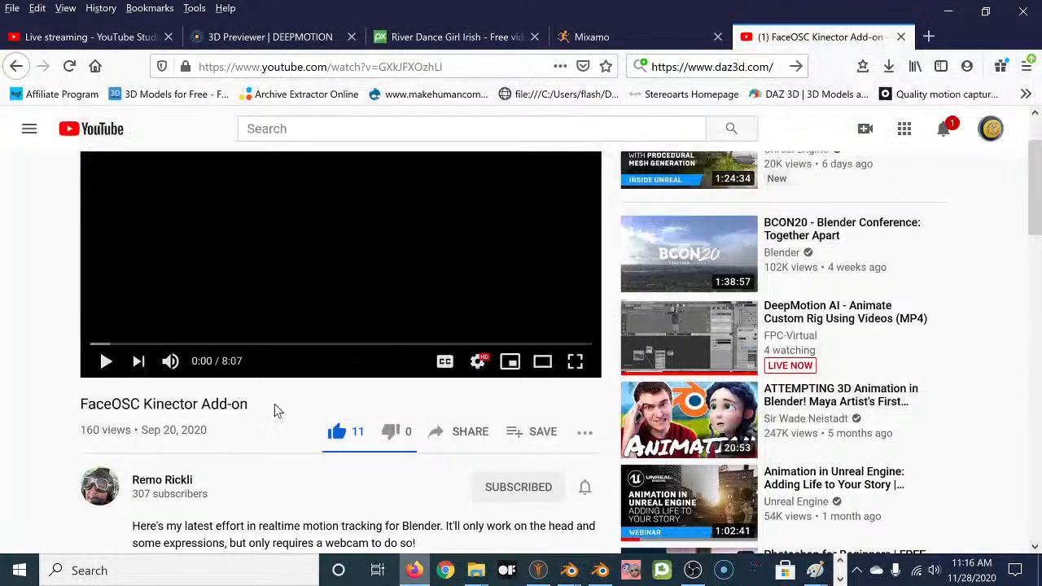
scroll(274, 404, down, 2)
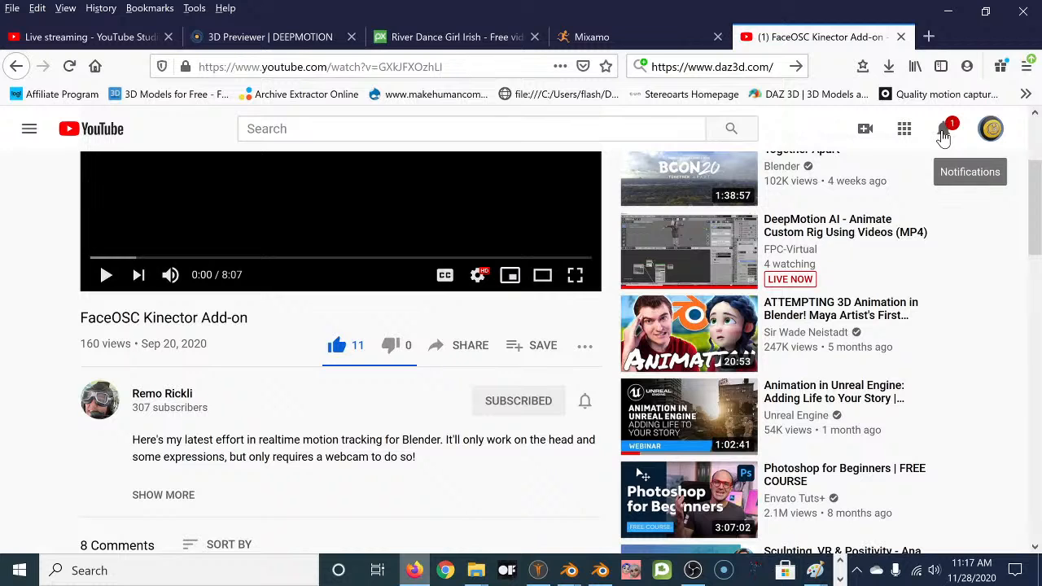
click(942, 135)
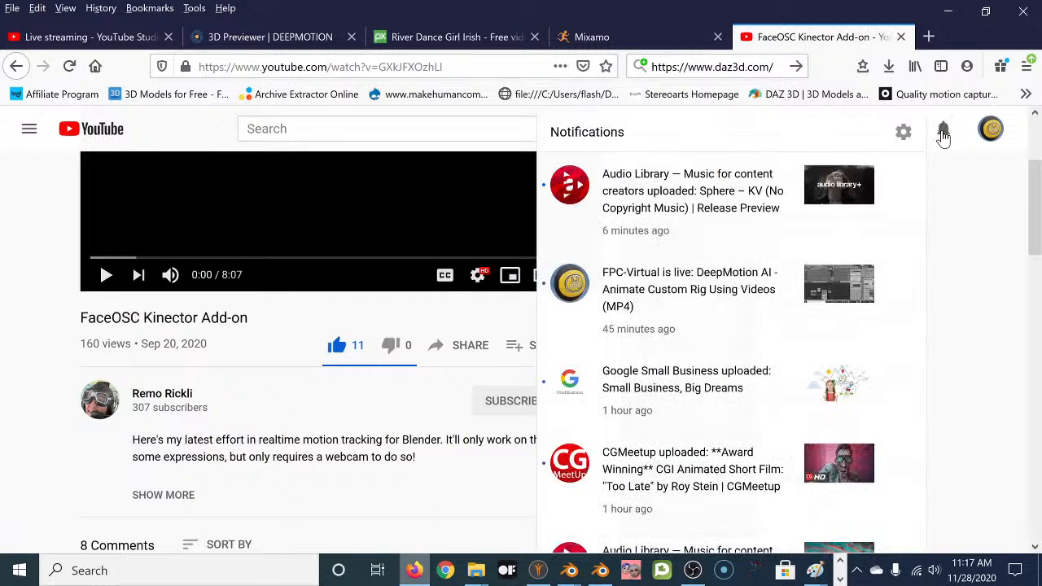
click(303, 324)
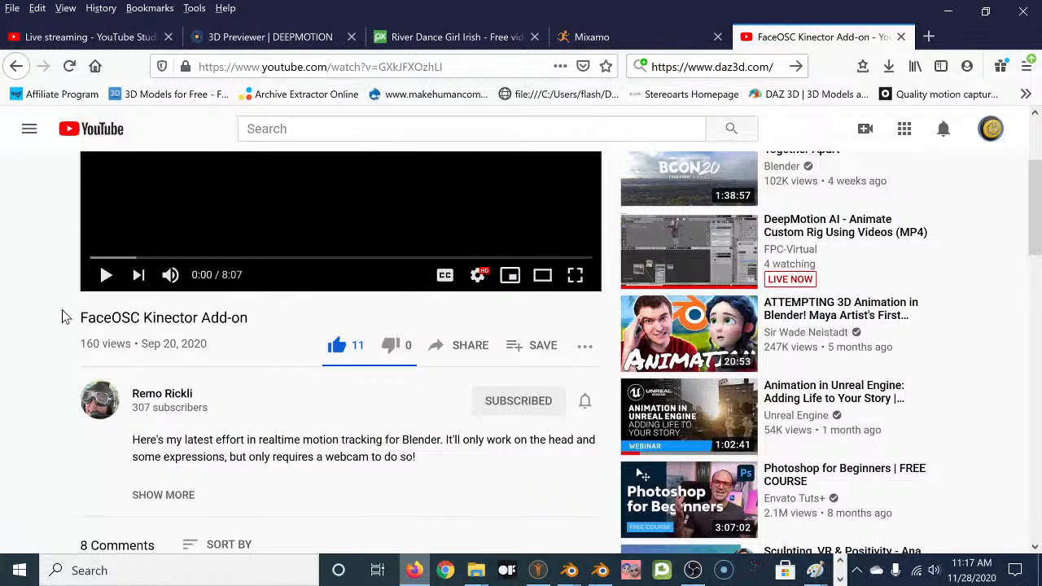
scroll(64, 314, up, 2)
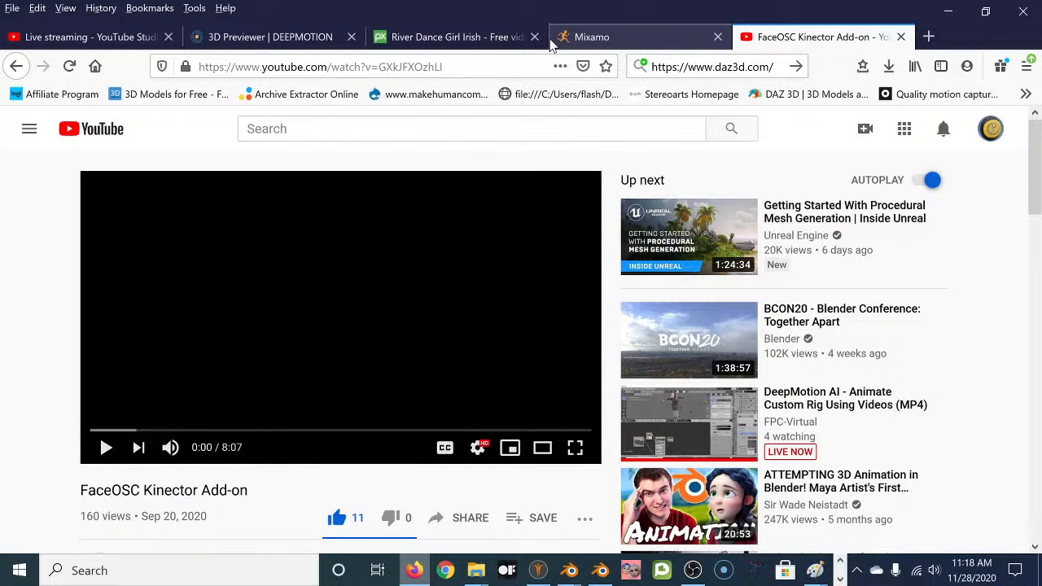
Browse the Mixamo Characters library from the top, then return to the DeepMotion 3D Previewer page.
click(611, 35)
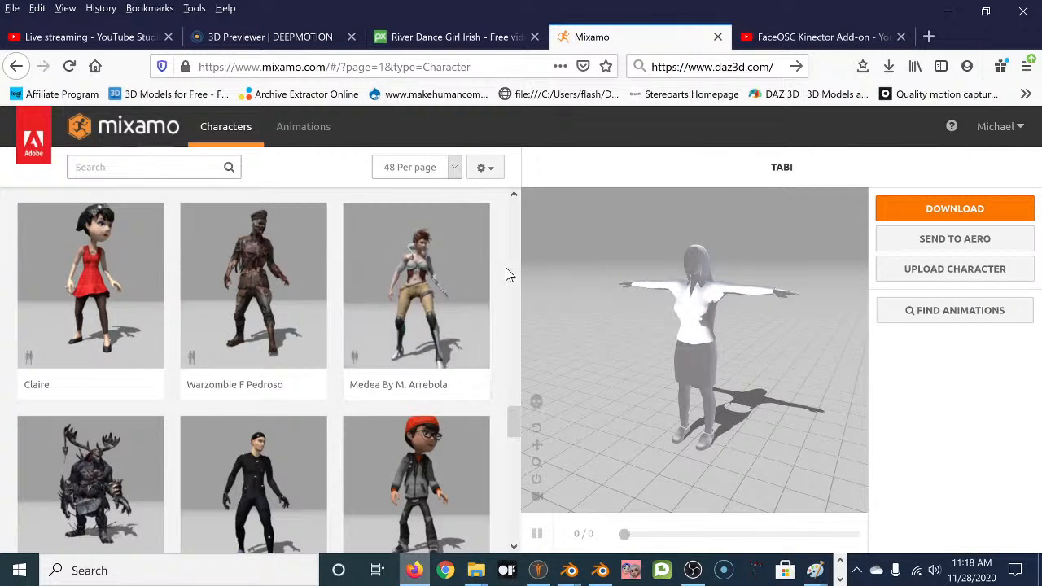
scroll(506, 273, up, 10)
scroll(505, 266, up, 10)
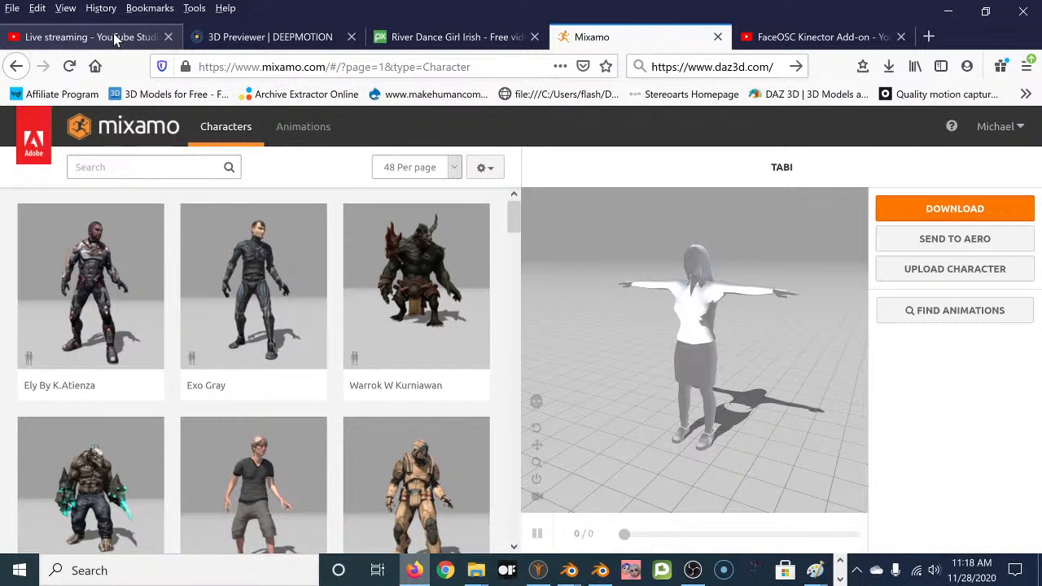
click(258, 37)
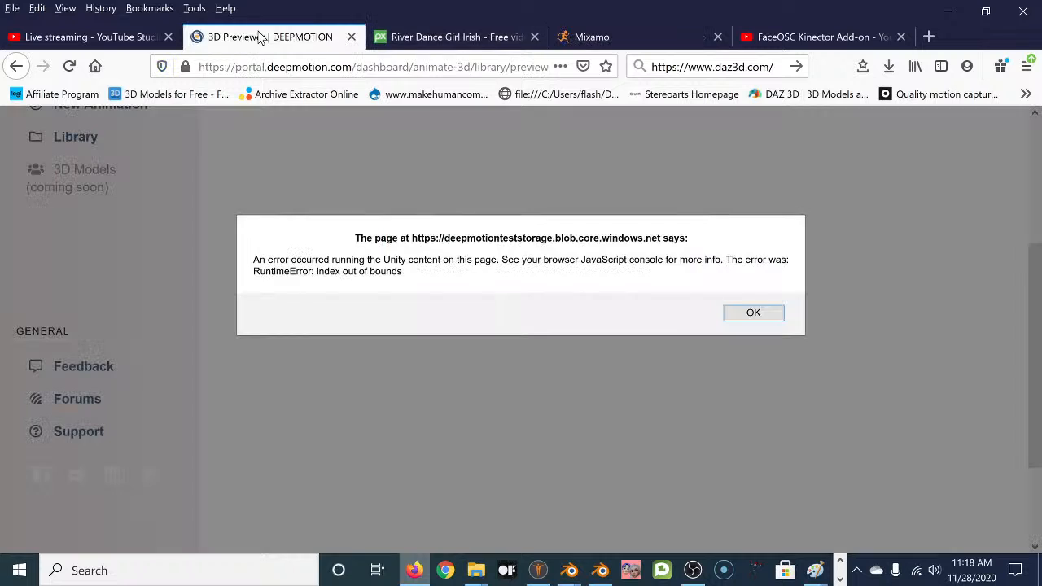
Dismiss the previewer error, load plain deepmotion.com in that tab, then view the River Dance Pixabay video.
click(754, 314)
scroll(169, 203, up, 5)
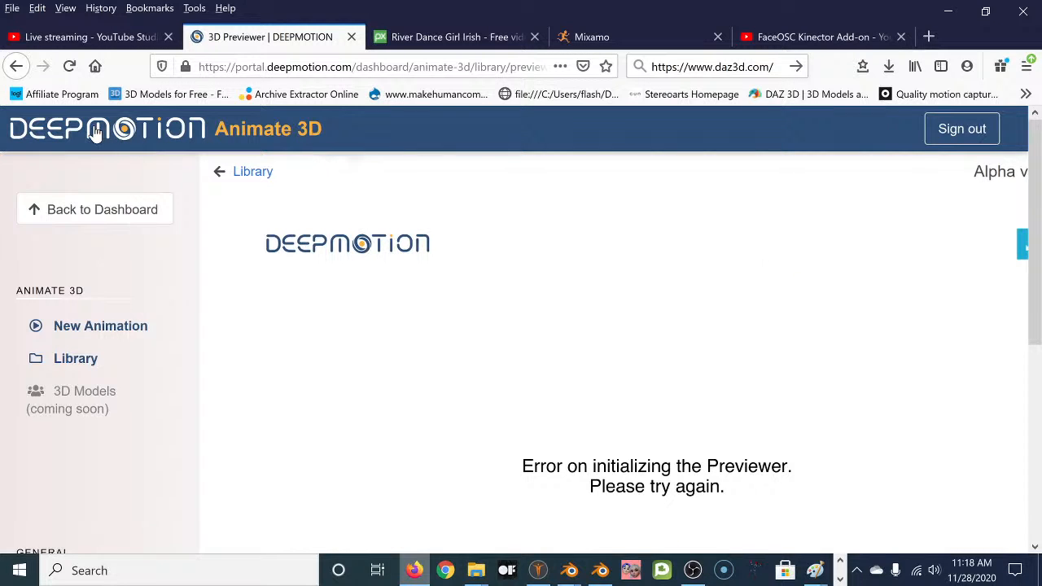
click(267, 66)
key(shift+Home)
key(BackSpace)
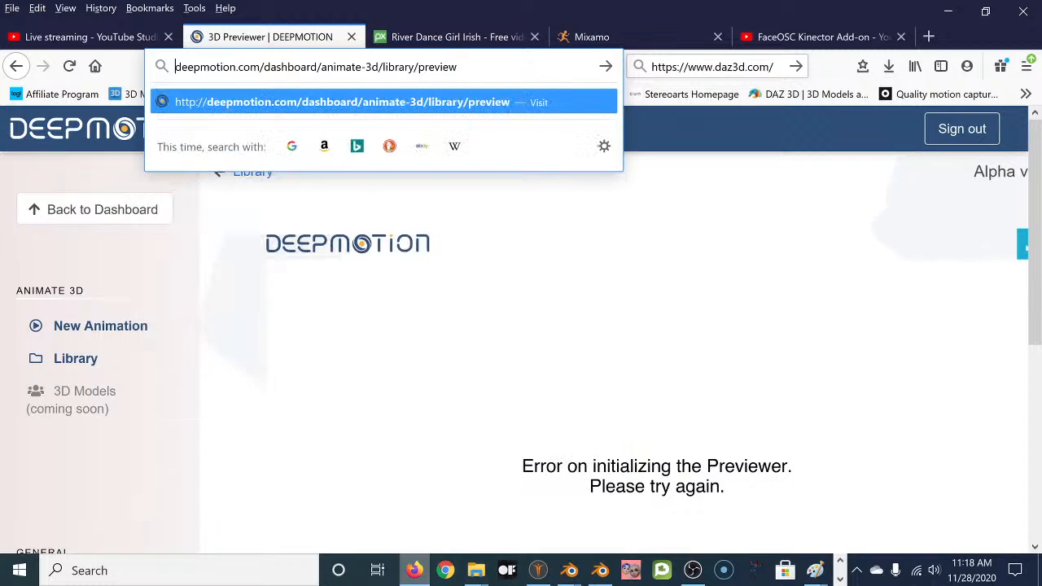
drag(260, 67, 460, 67)
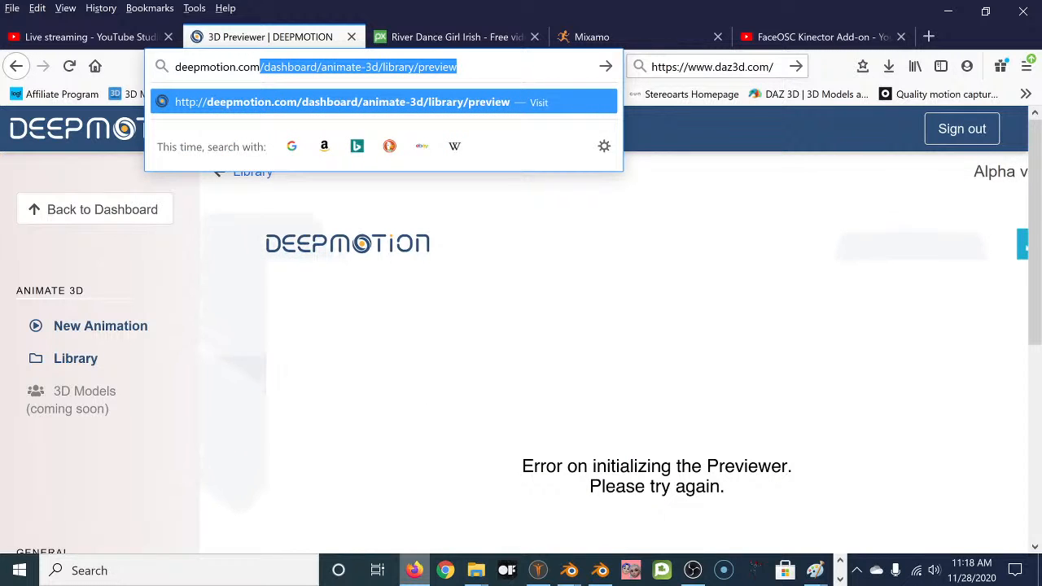
key(BackSpace)
key(Return)
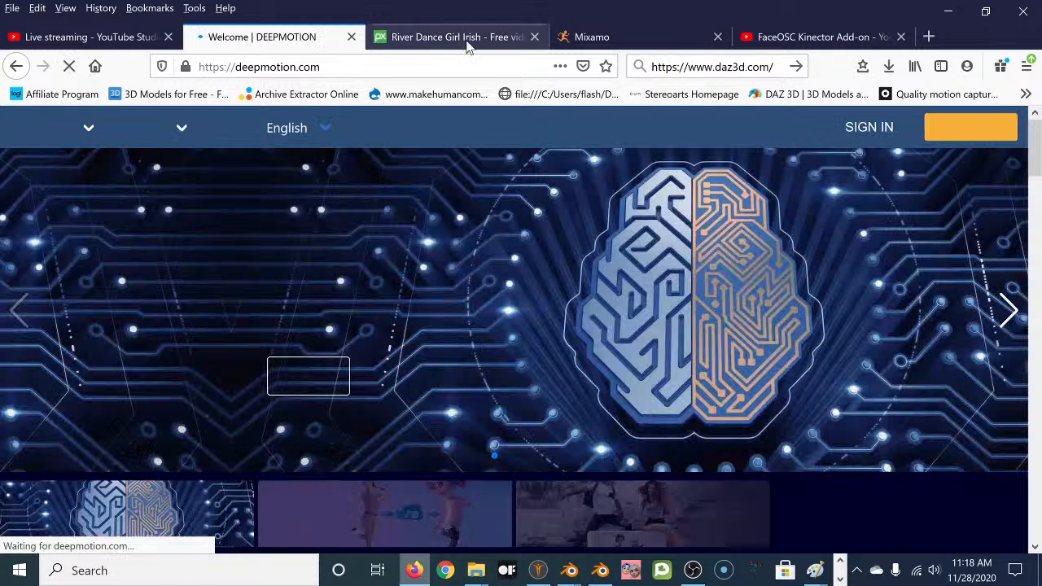
click(460, 37)
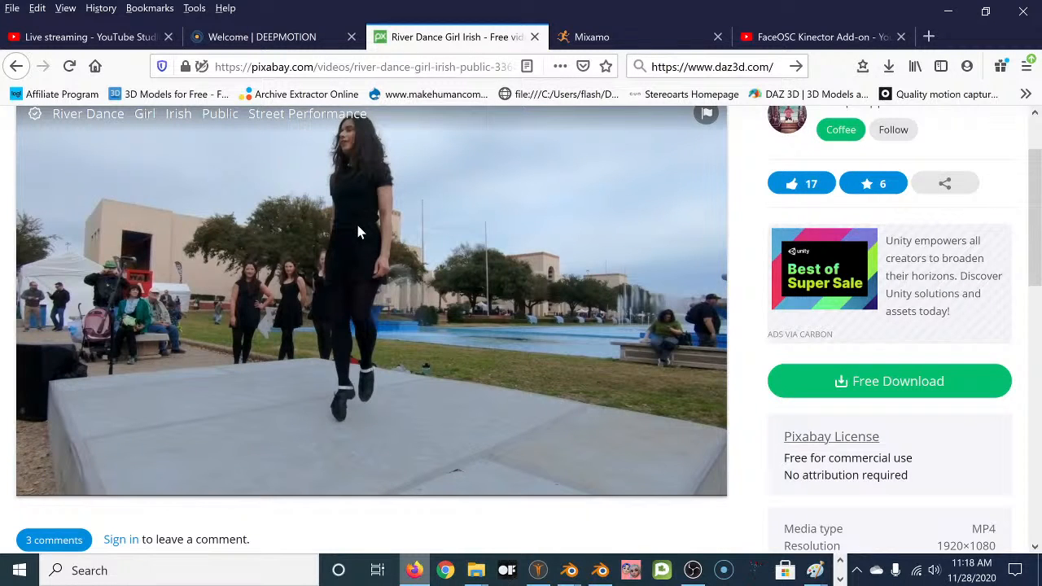
Go back to the Welcome | DEEPMOTION tab showing the DeepMotion homepage.
click(291, 37)
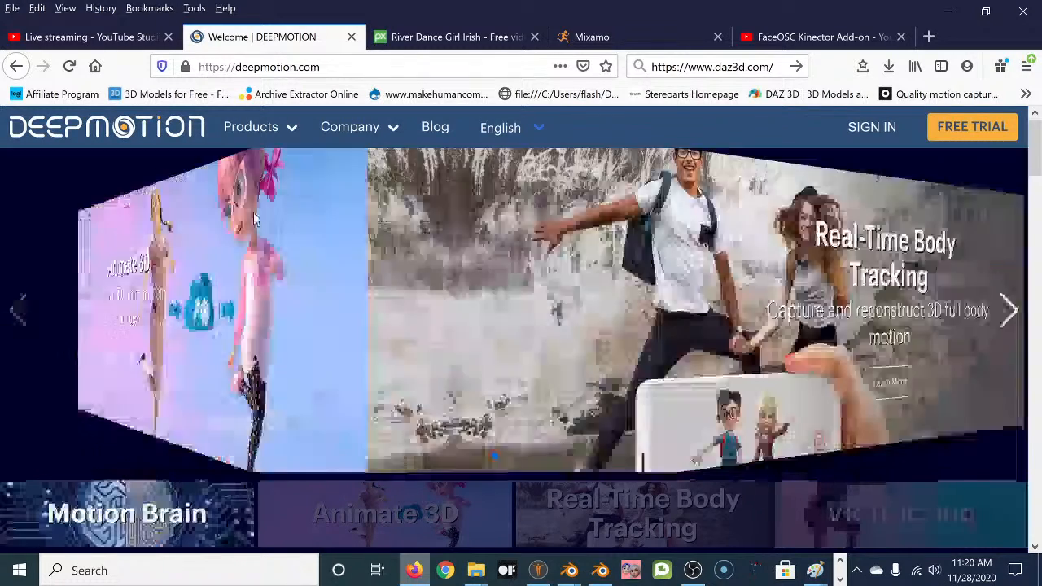
Leave deepmotion.com's Products menu and return to the Mixamo tab showing Tabi in T-pose.
mouse_move(240, 132)
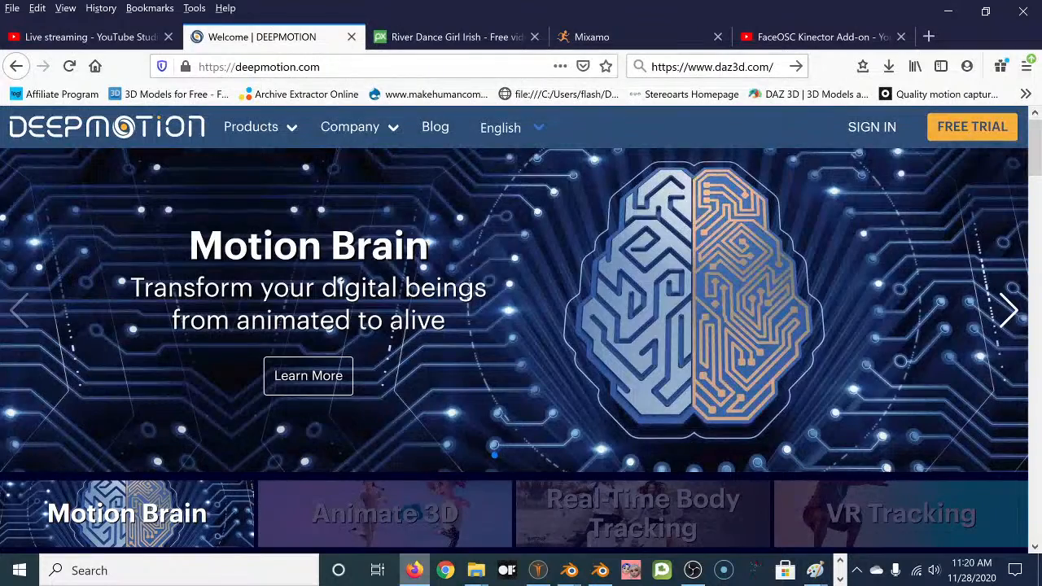
click(636, 37)
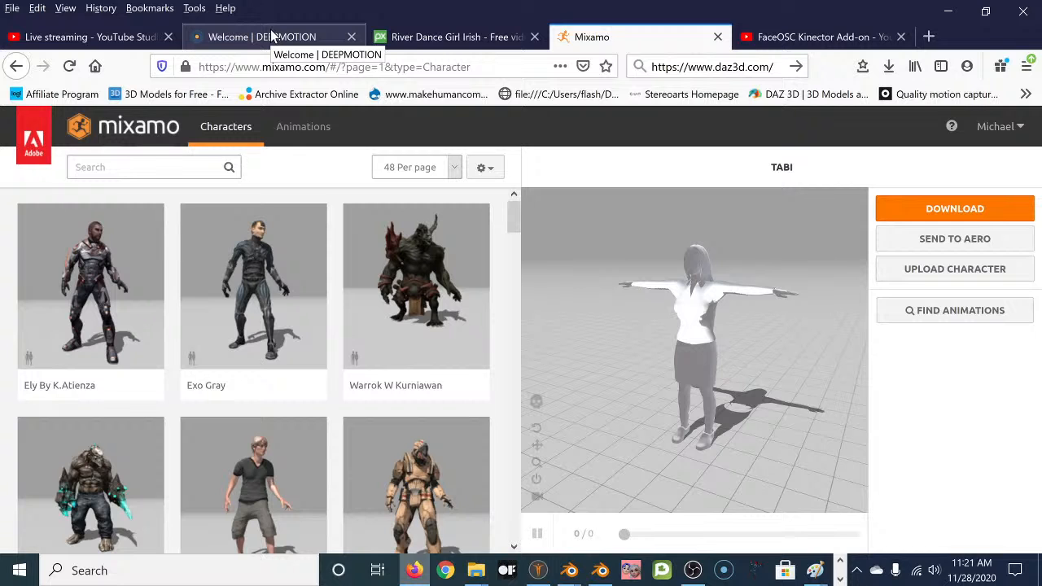
Hide the browser and open the Animation Tests folder from File Explorer's recent folders.
right_click(473, 570)
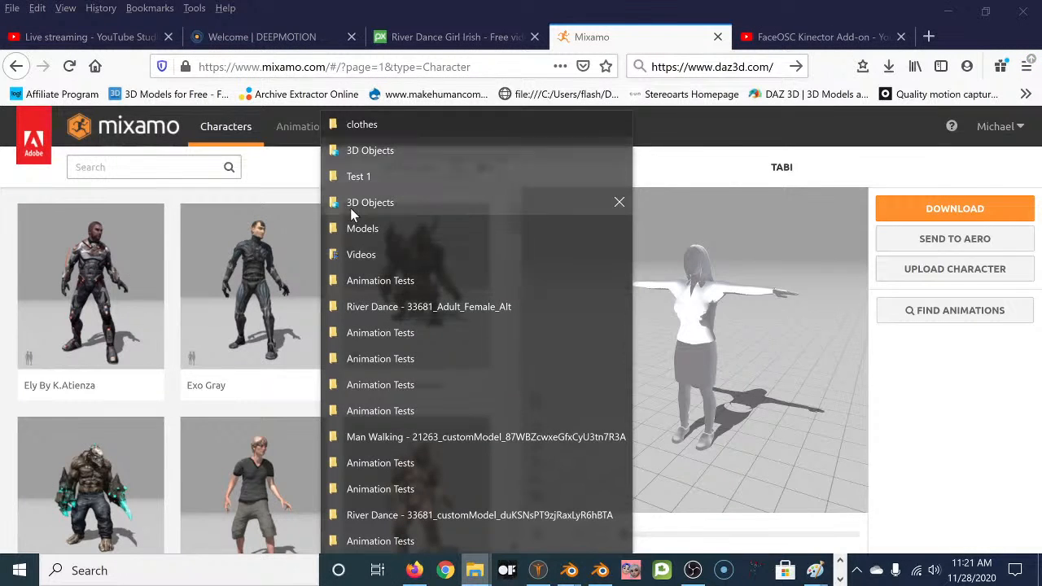
click(946, 12)
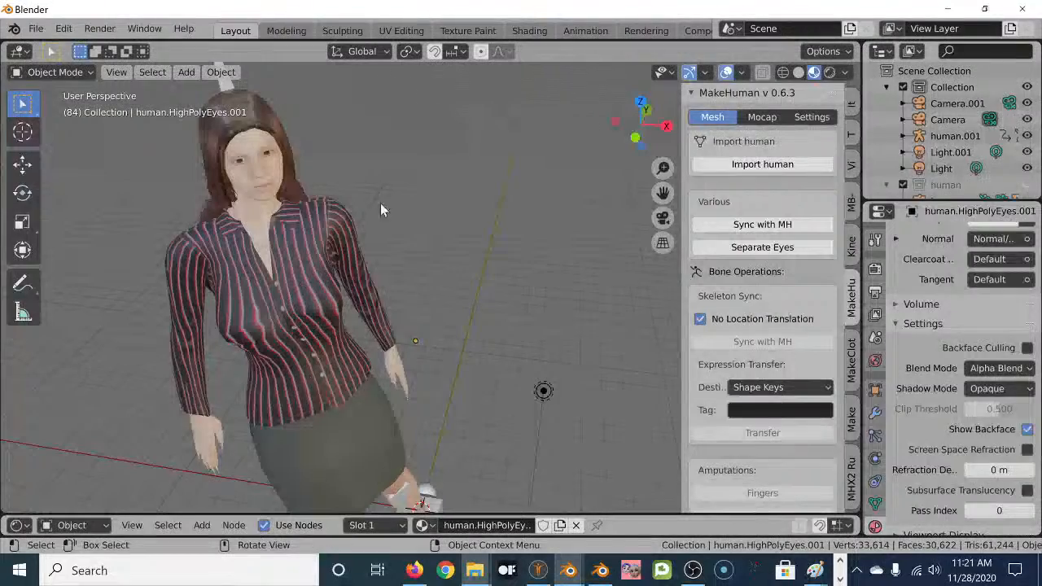
right_click(476, 570)
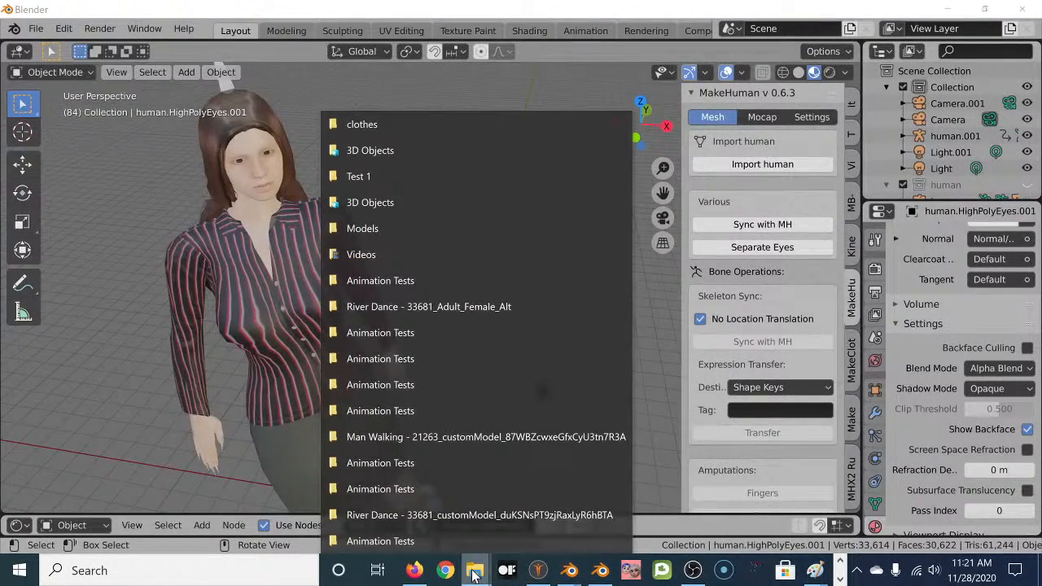
click(433, 541)
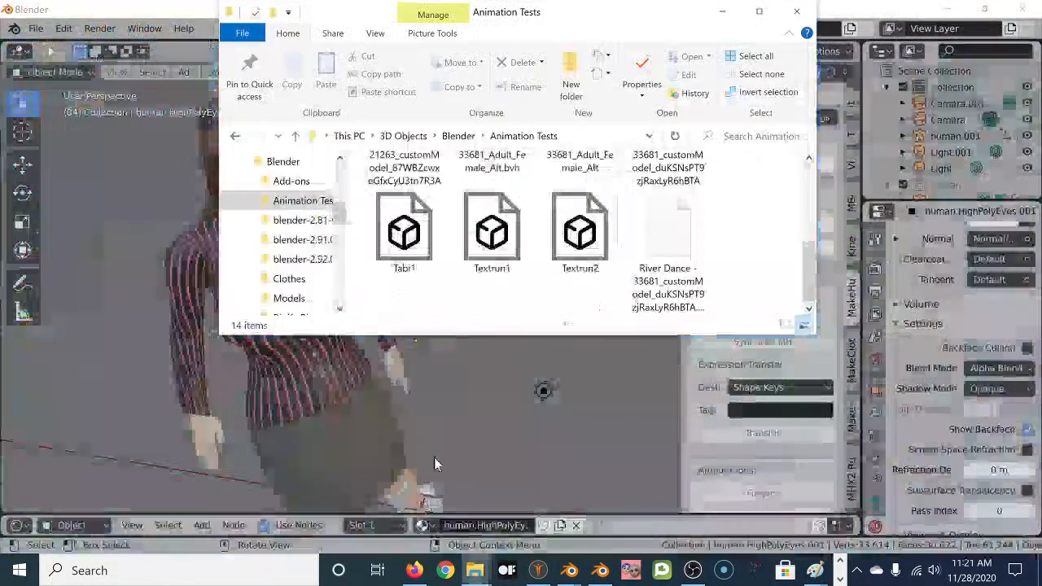
Navigate back to the Downloads folder and select the LoomieLiveProBeta installer.
right_click(577, 234)
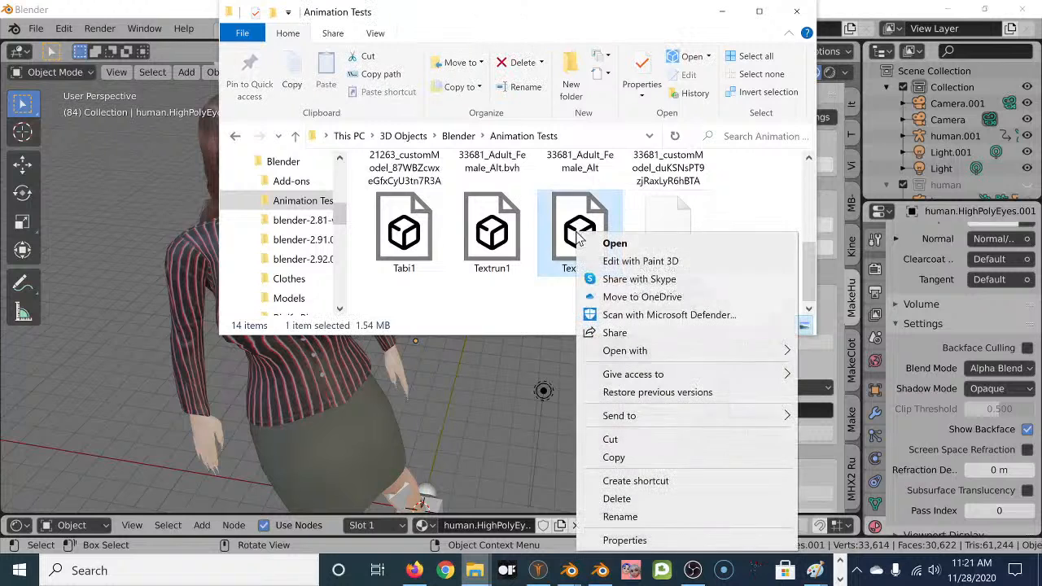
click(441, 286)
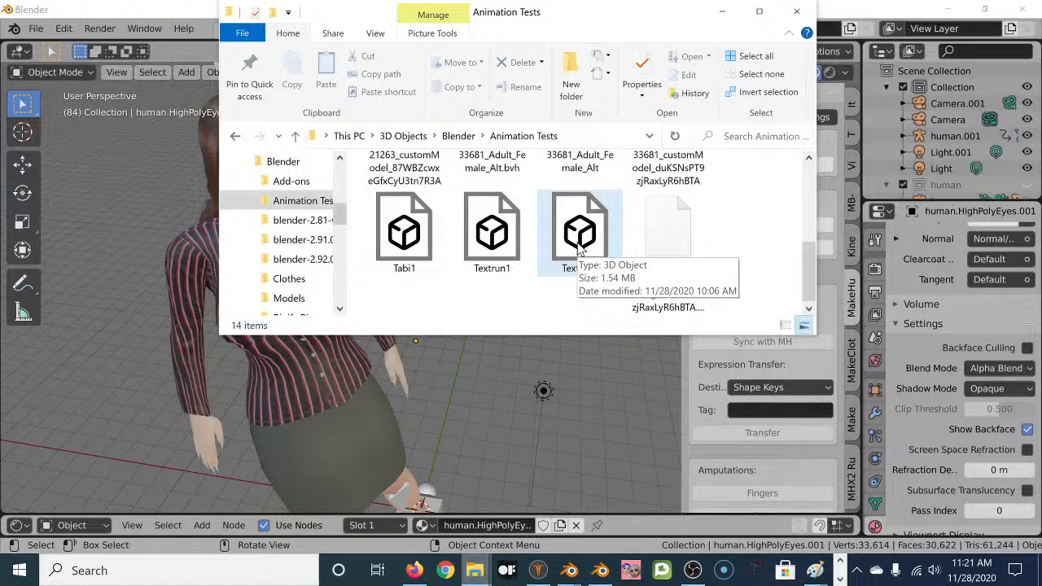
scroll(580, 248, up, 2)
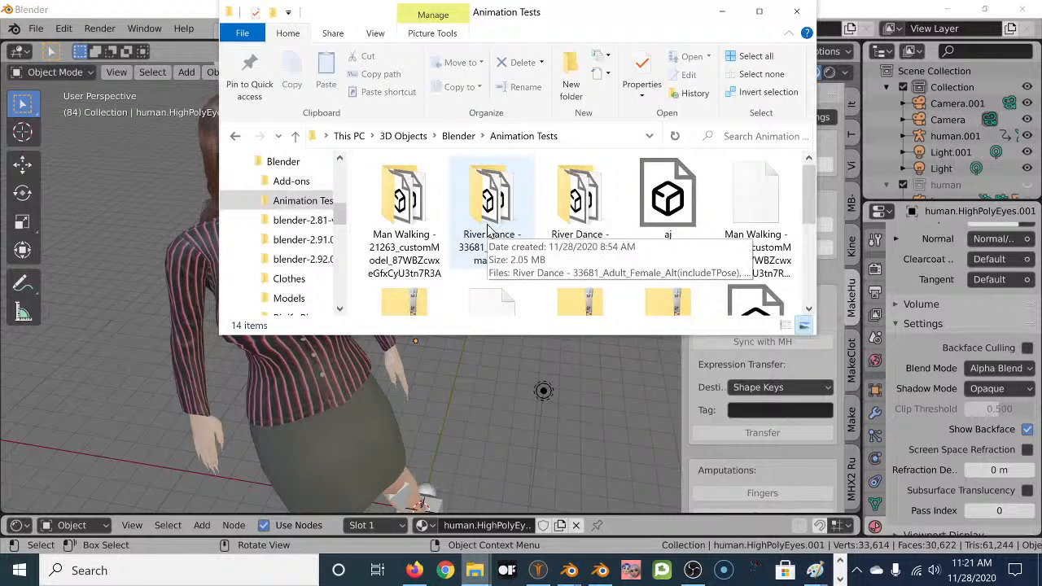
click(267, 166)
click(242, 163)
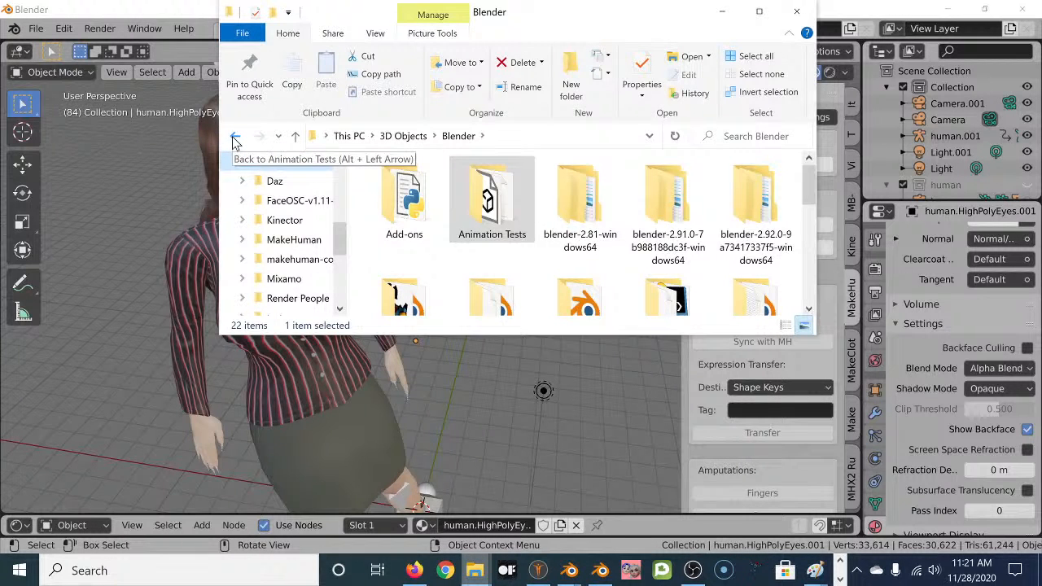
click(234, 138)
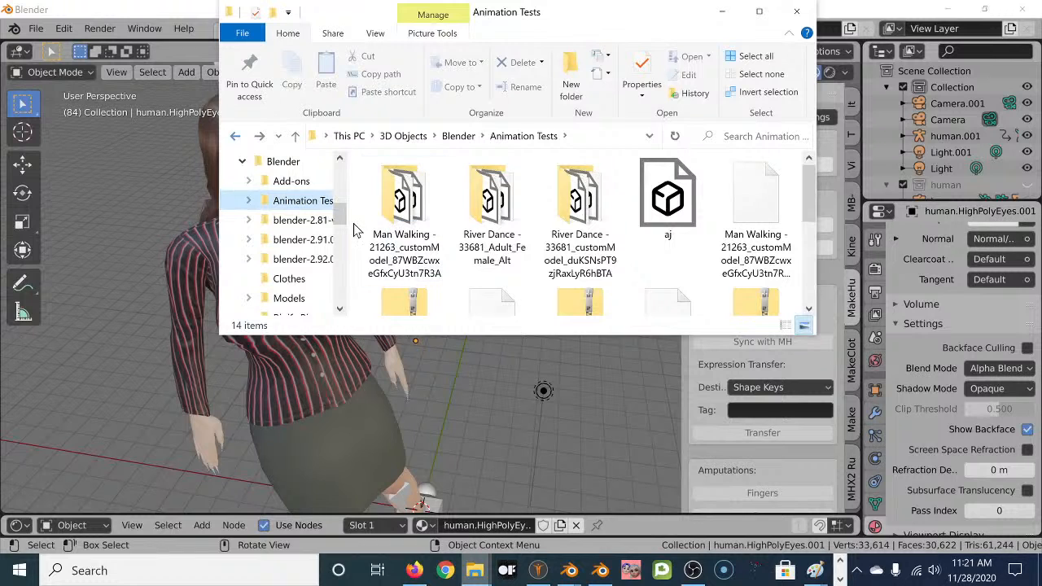
click(234, 137)
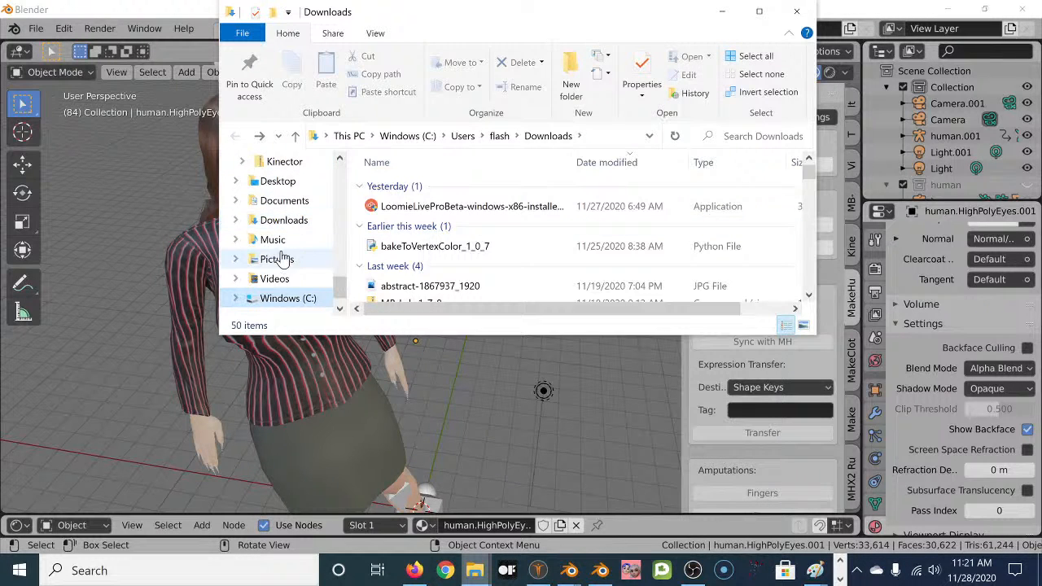
drag(342, 286, 341, 196)
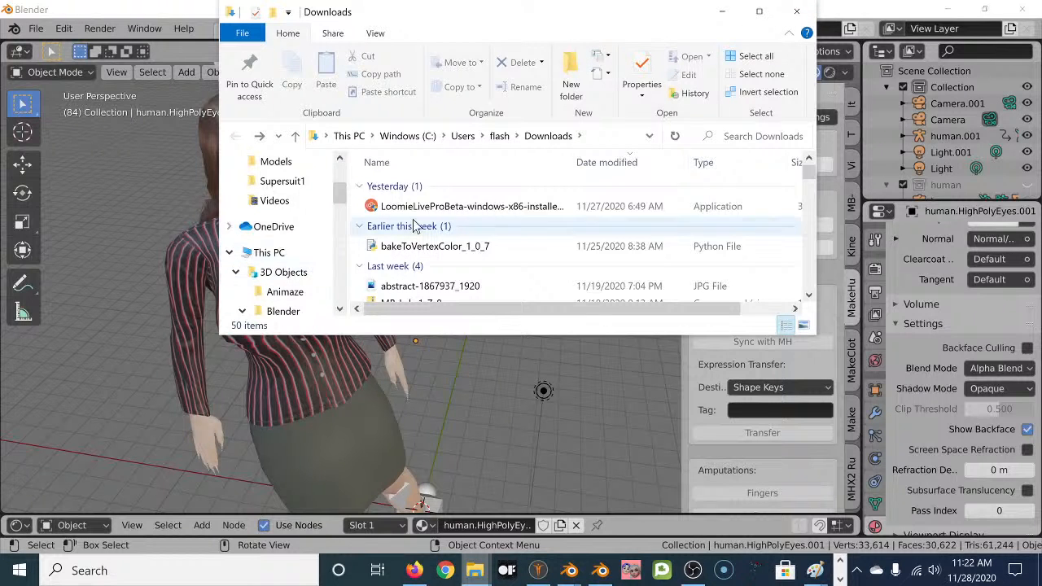
click(482, 210)
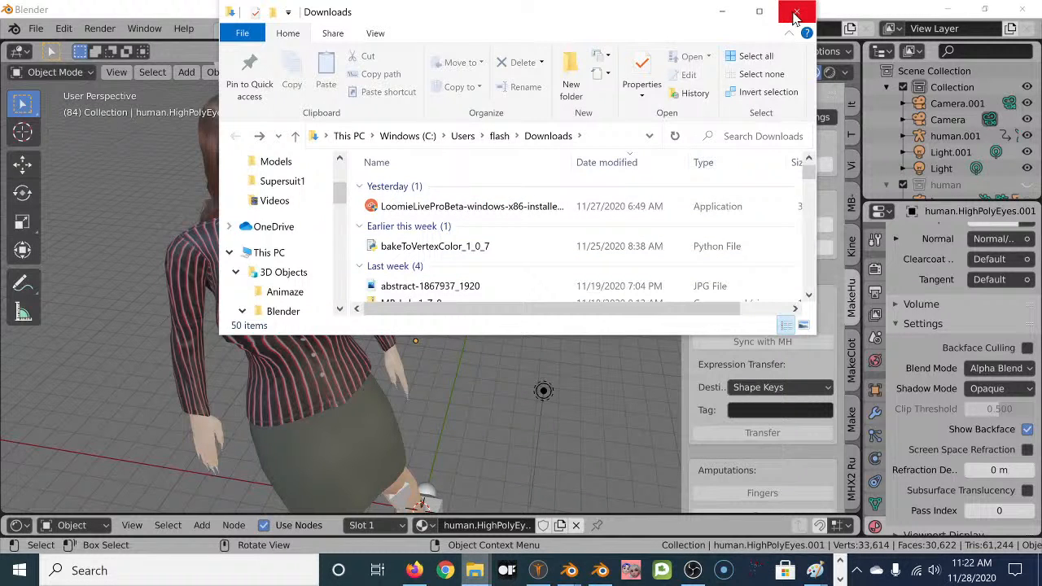
Minimize the Downloads window and Blender, bring Firefox forward and open a new tab.
click(721, 11)
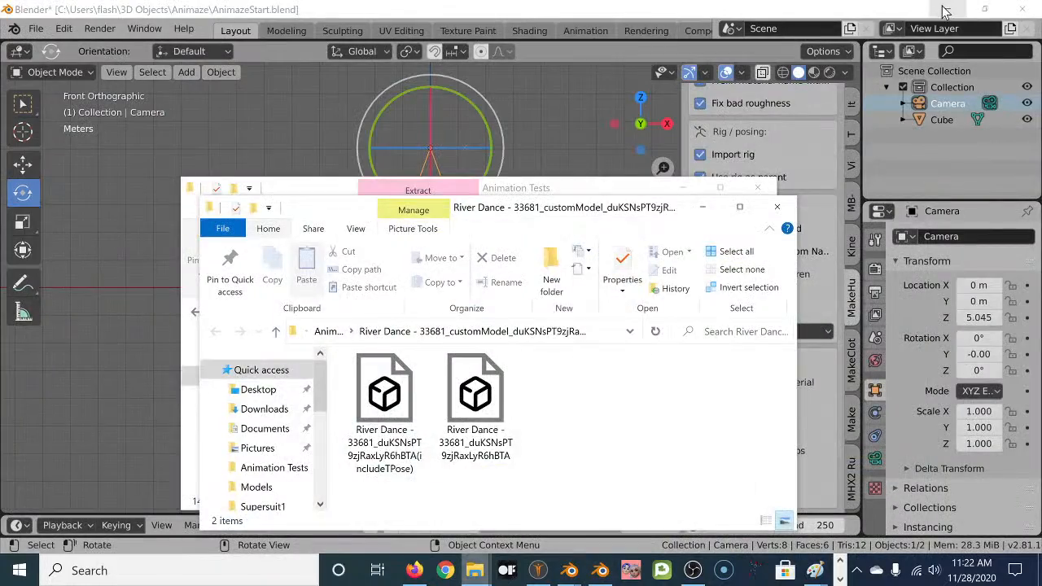
click(944, 11)
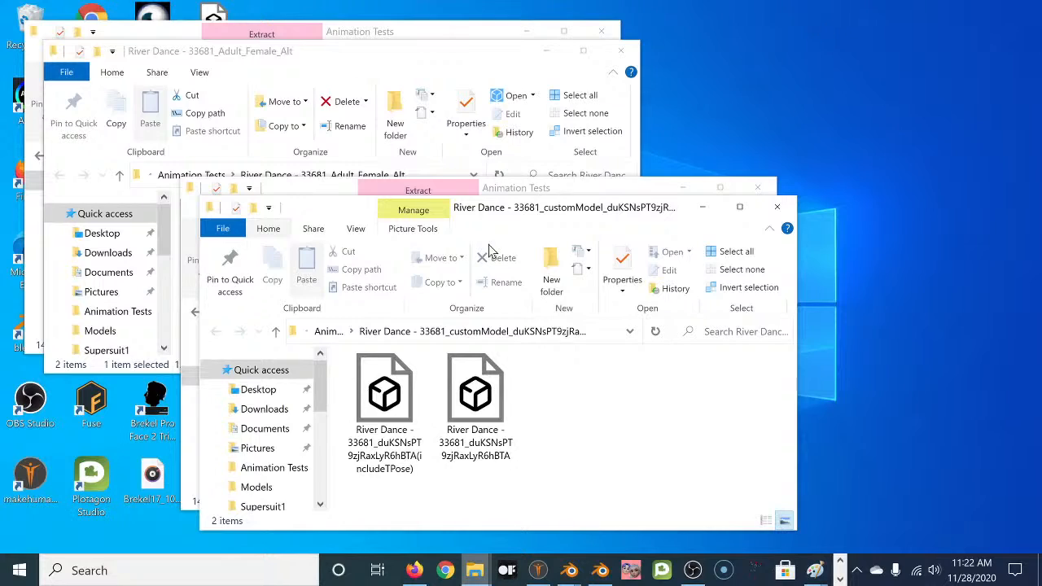
click(416, 567)
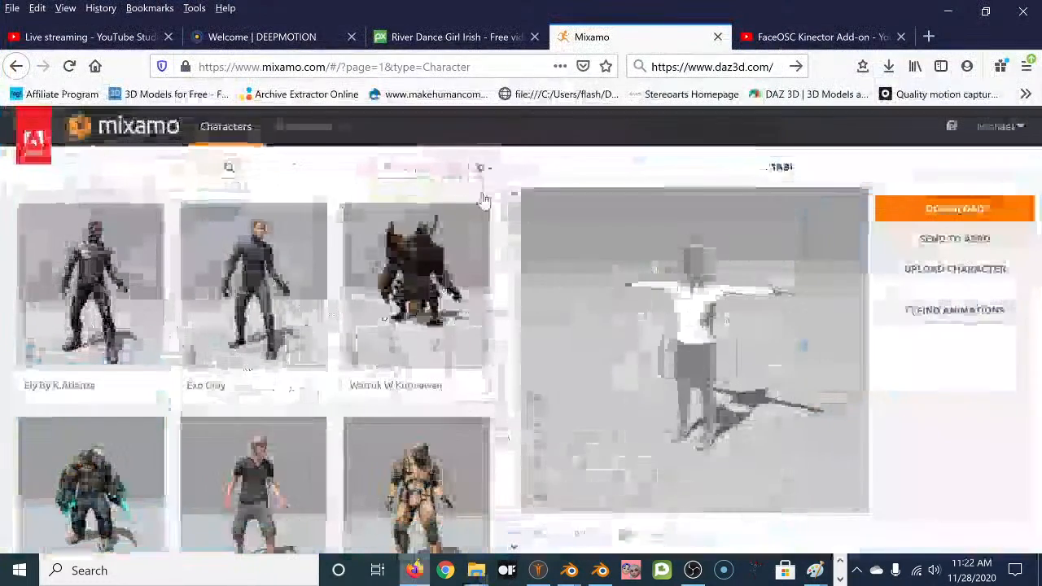
click(928, 37)
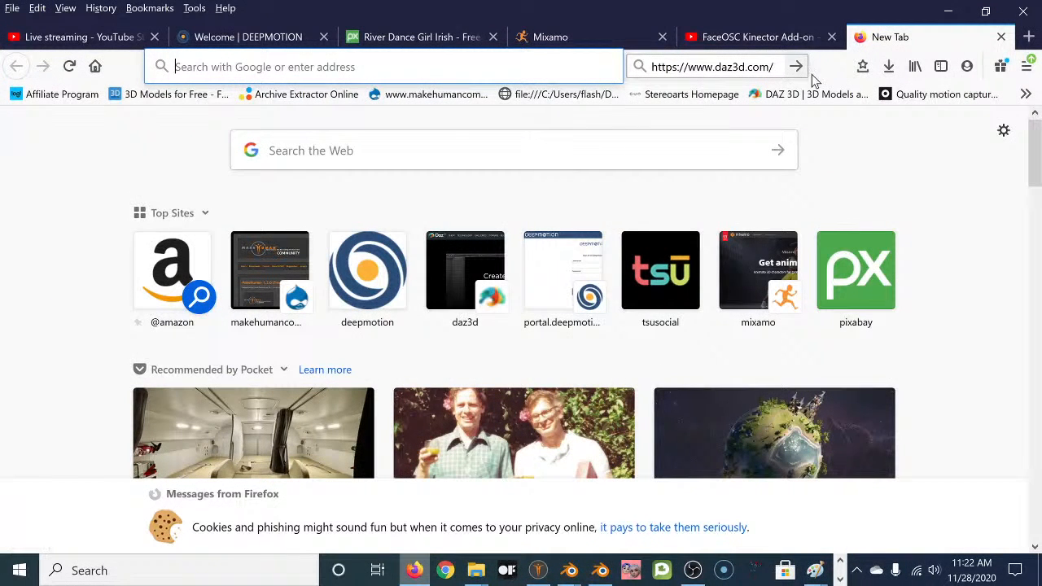
click(889, 71)
click(889, 68)
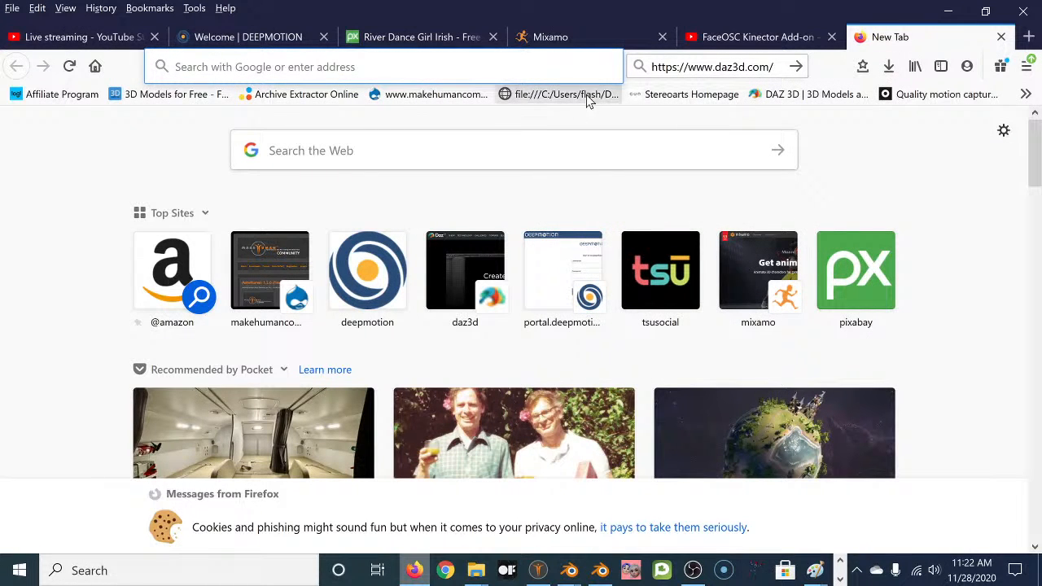
Search Google for facerig and open the Steam post introducing Animaze.
click(456, 67)
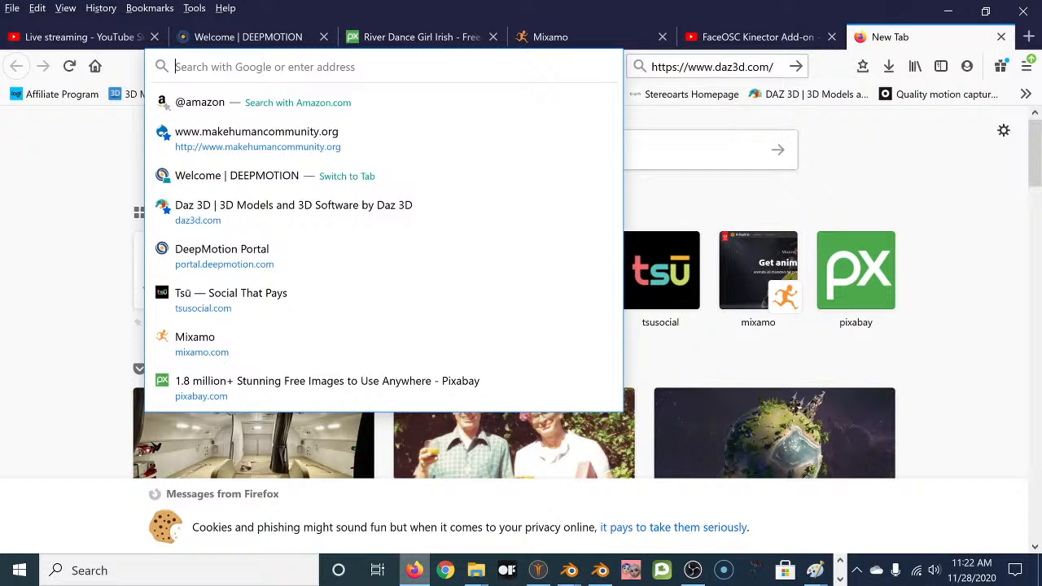
text(face)
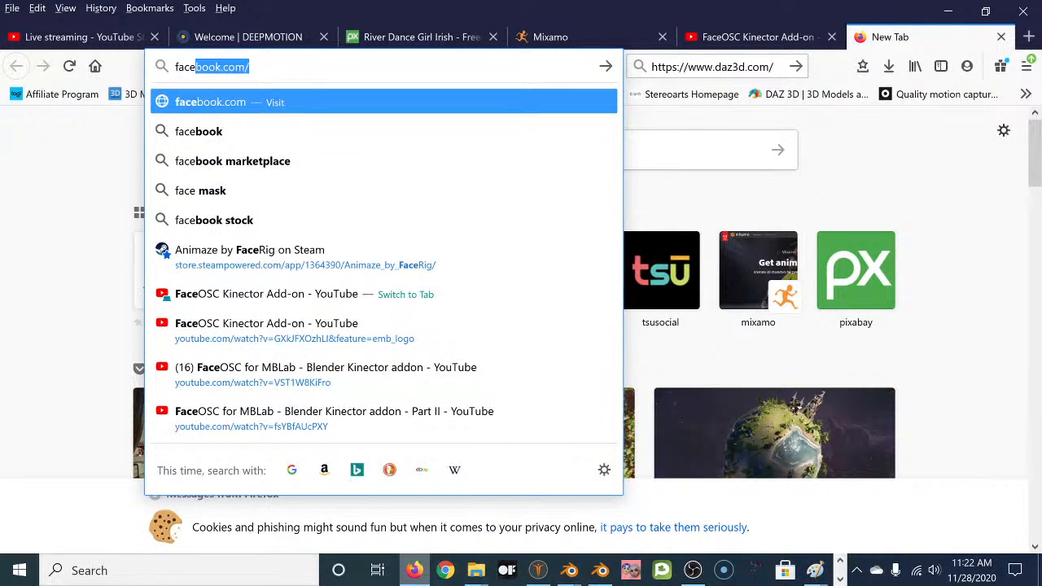
text(rin)
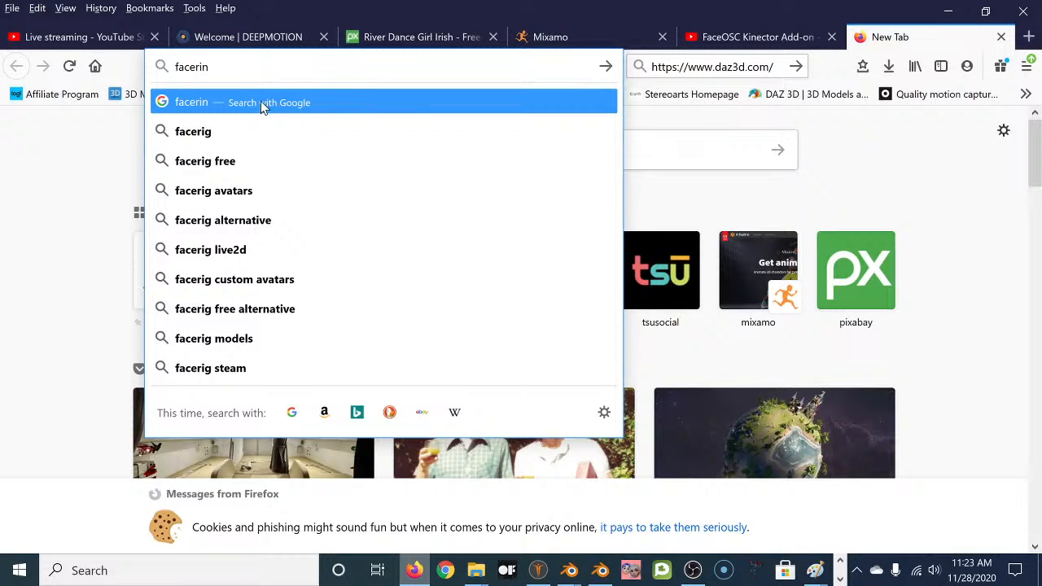
key(shift+Left)
text(g)
key(Return)
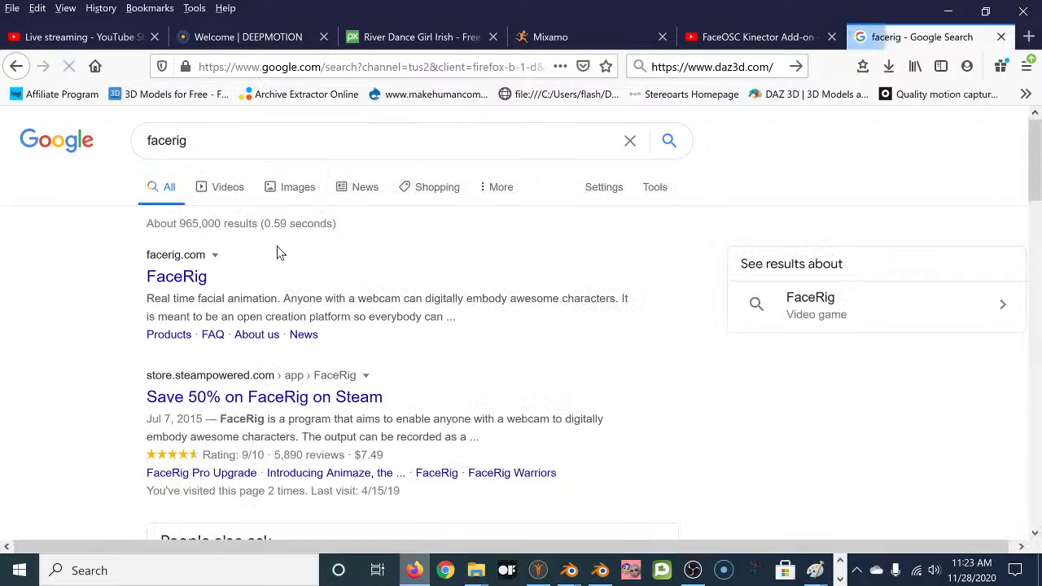
scroll(274, 285, down, 6)
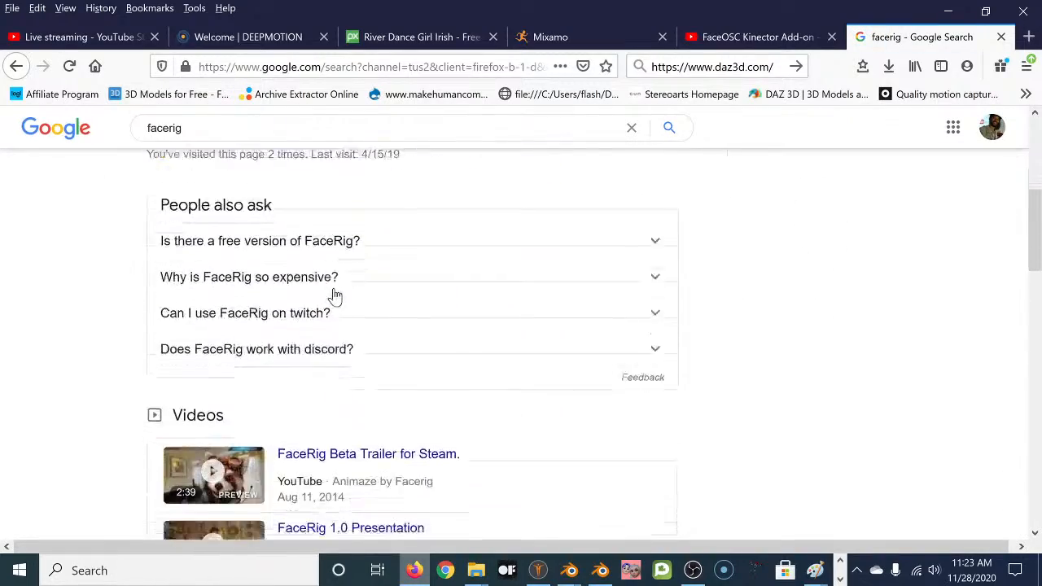
scroll(279, 317, down, 6)
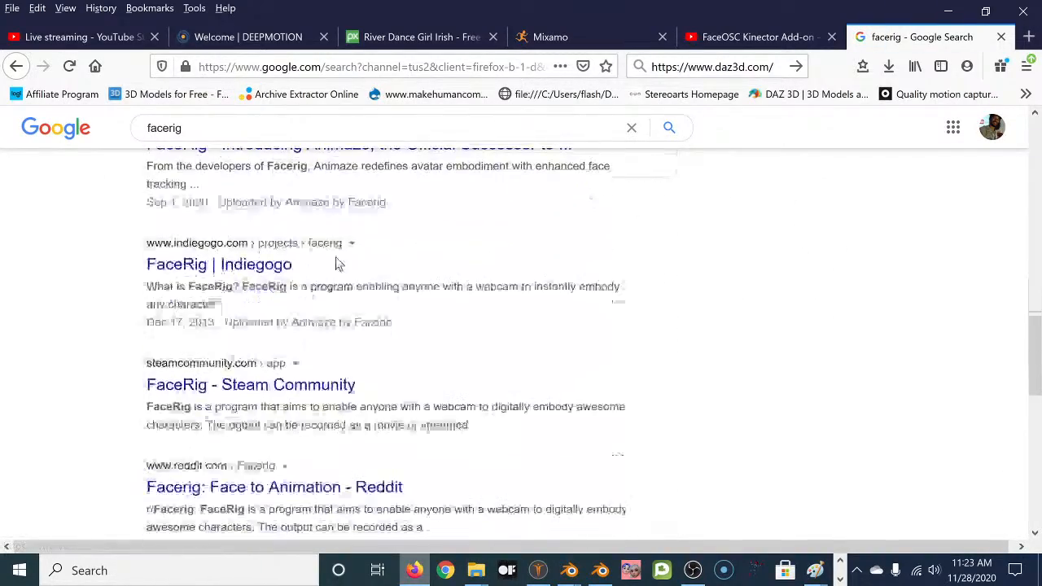
scroll(313, 411, up, 3)
click(313, 407)
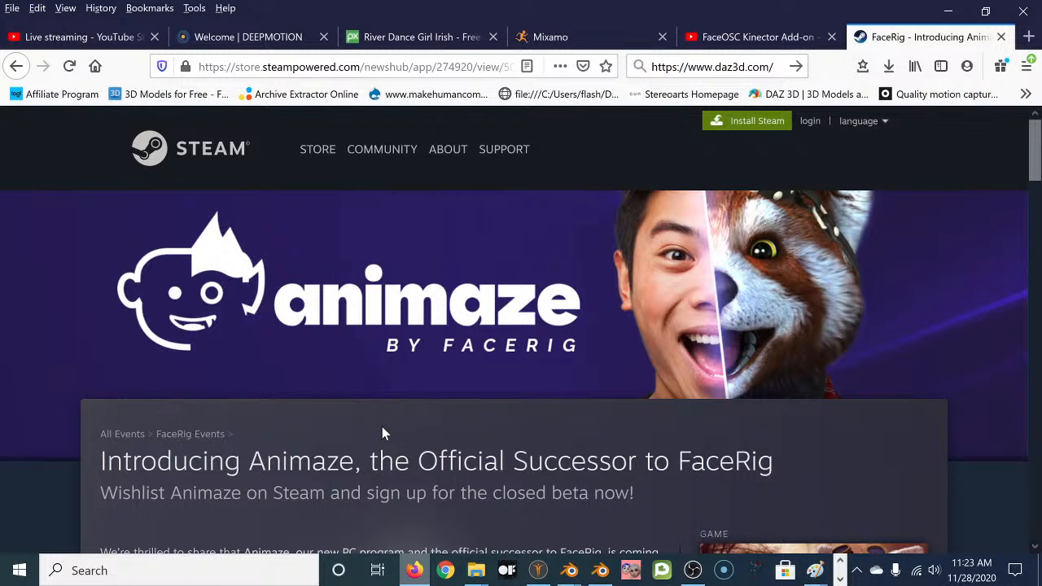
Scroll through the Steam news post introducing Animaze as FaceRig's official successor.
scroll(383, 430, down, 3)
scroll(385, 432, down, 1)
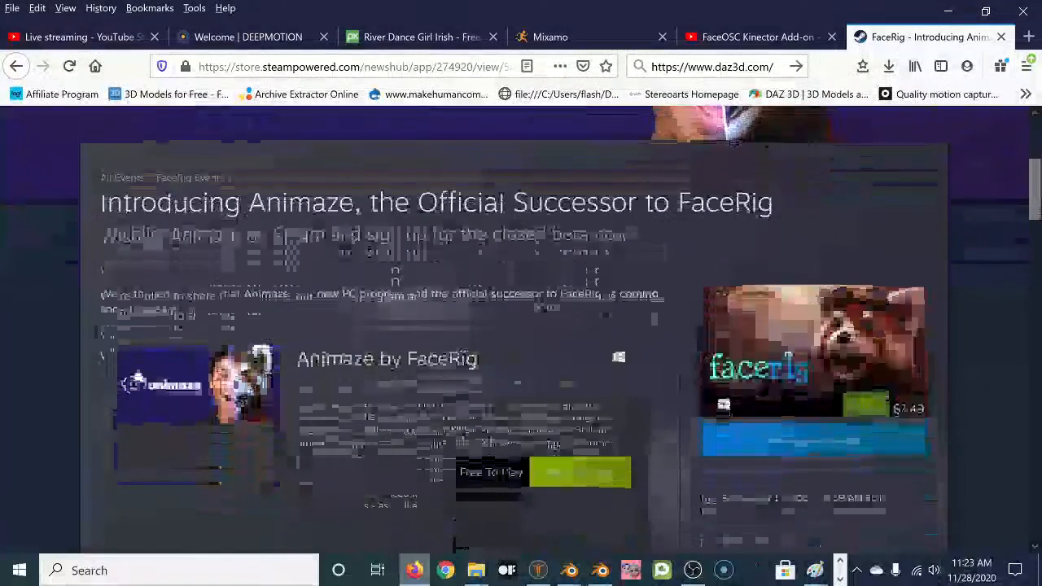
scroll(387, 431, down, 2)
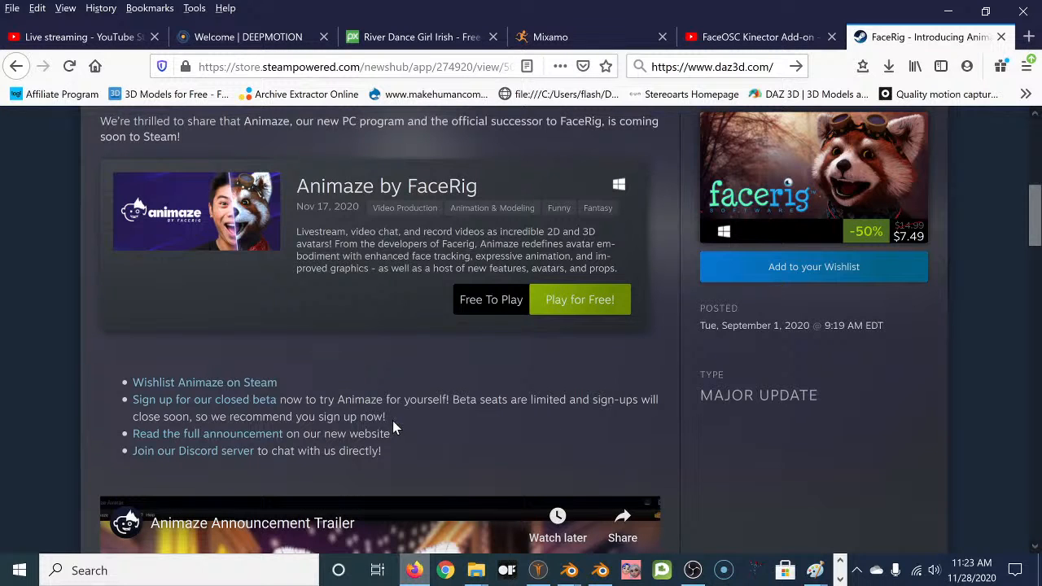
scroll(398, 403, down, 2)
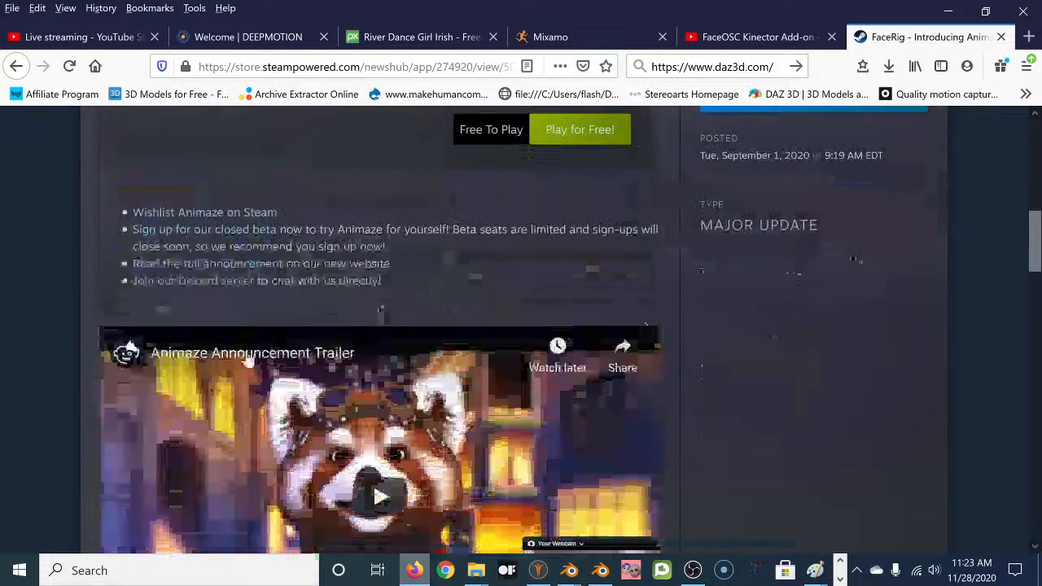
scroll(337, 348, down, 3)
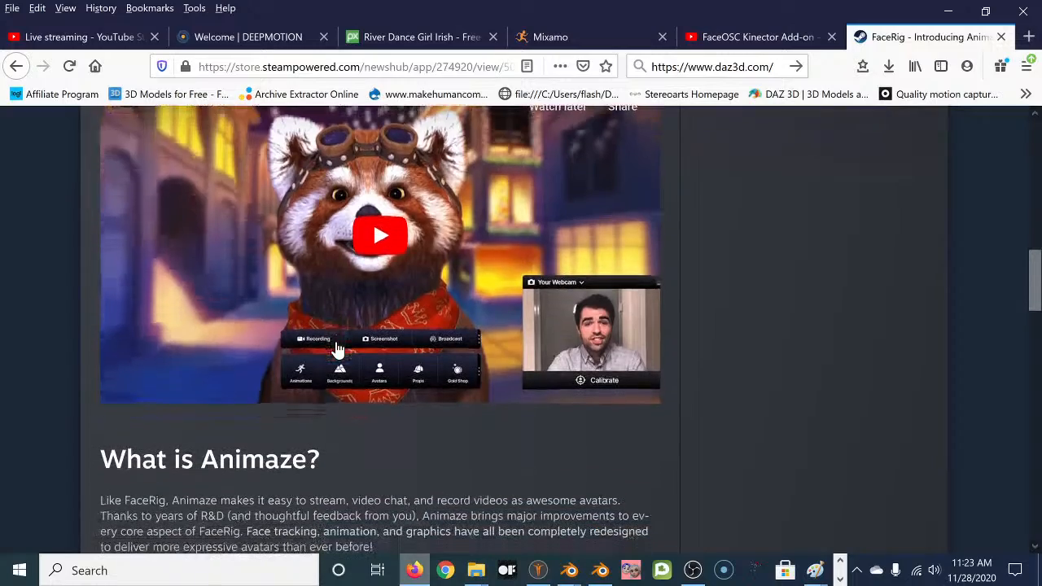
scroll(338, 349, down, 2)
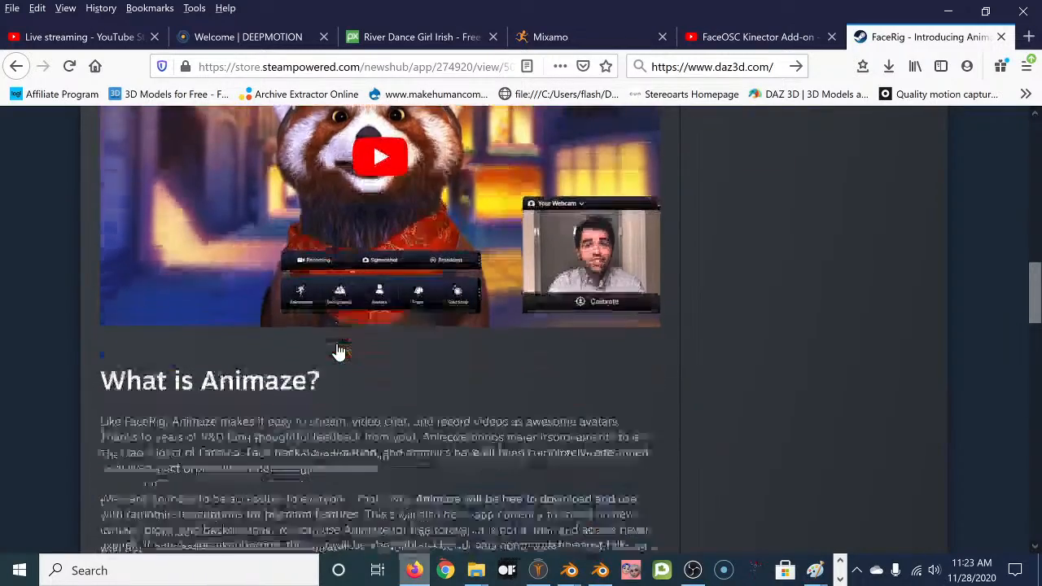
scroll(338, 349, down, 4)
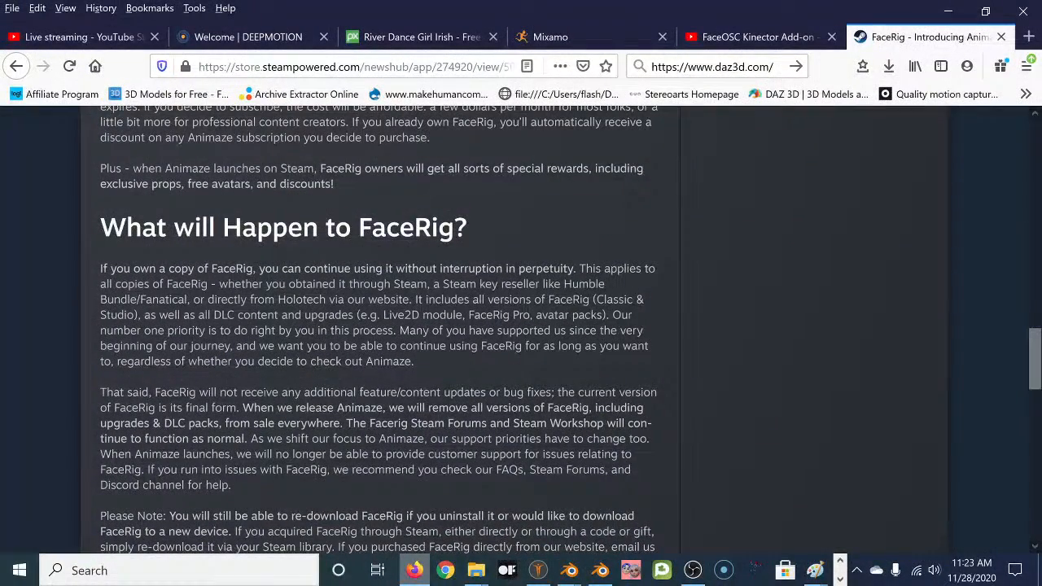
scroll(321, 350, down, 3)
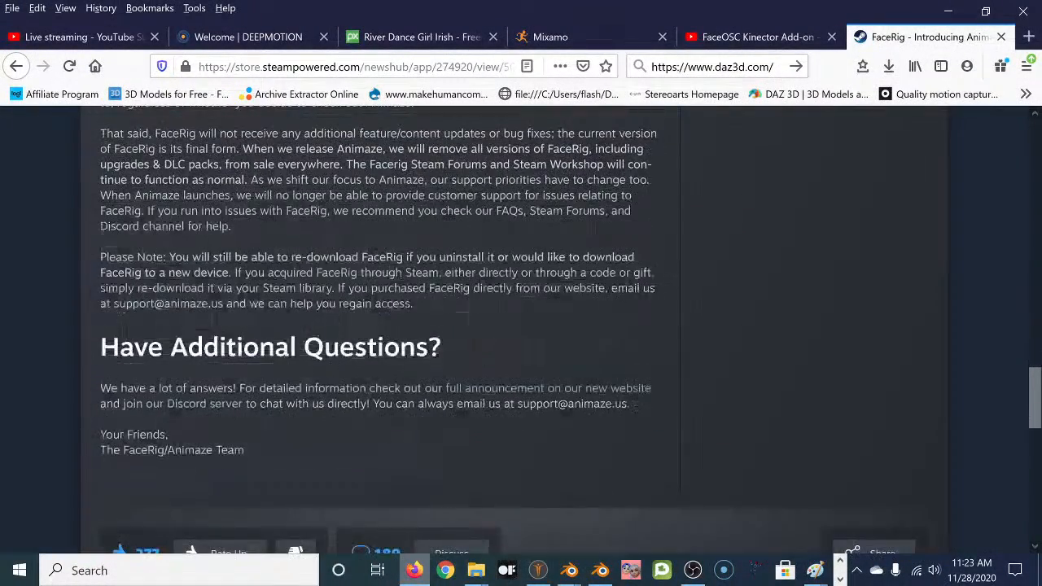
scroll(310, 366, up, 10)
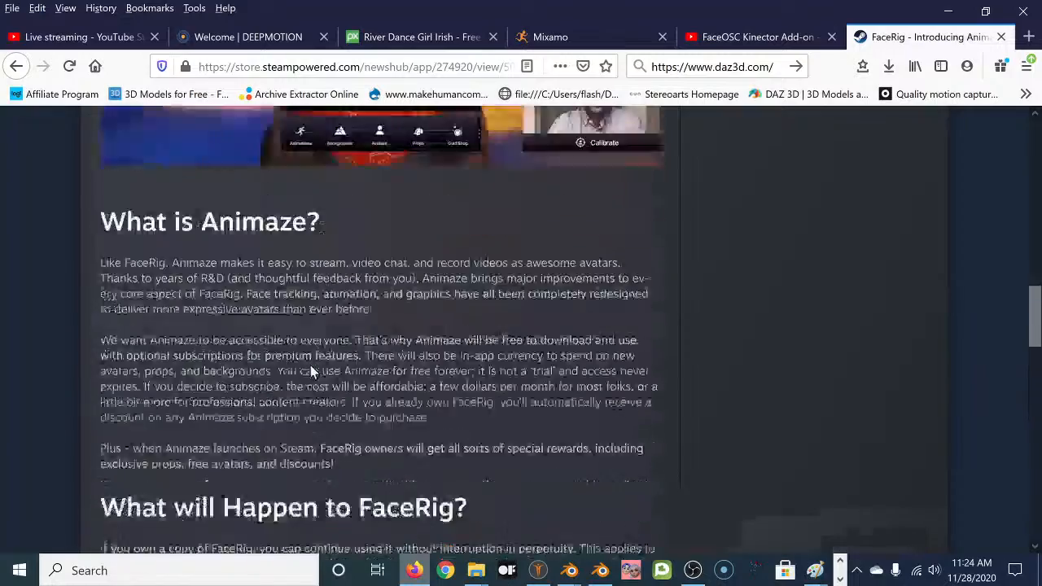
scroll(310, 372, up, 5)
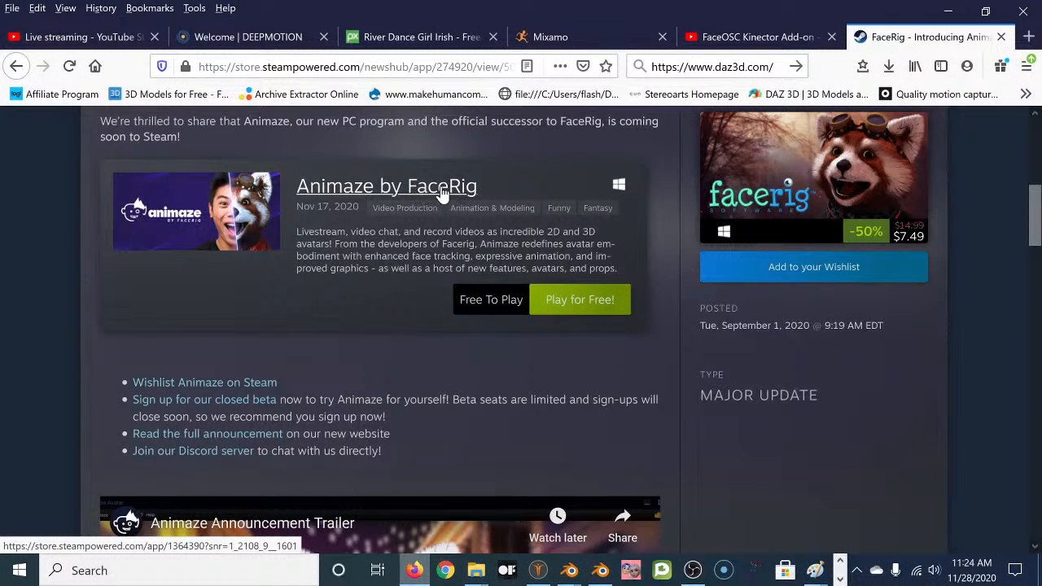
scroll(363, 287, up, 3)
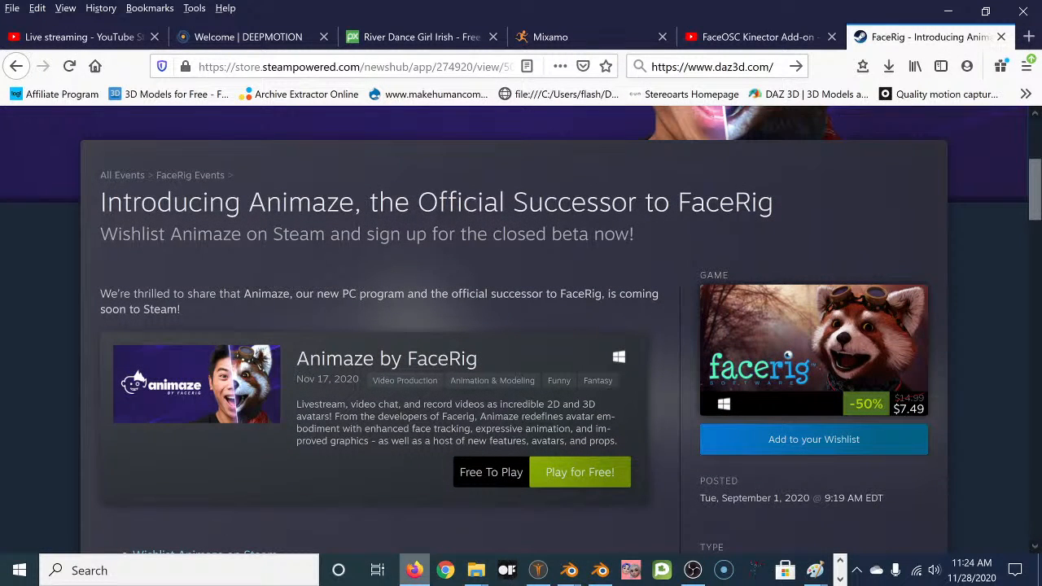
Select the word Animaze in the article heading.
drag(248, 202, 354, 202)
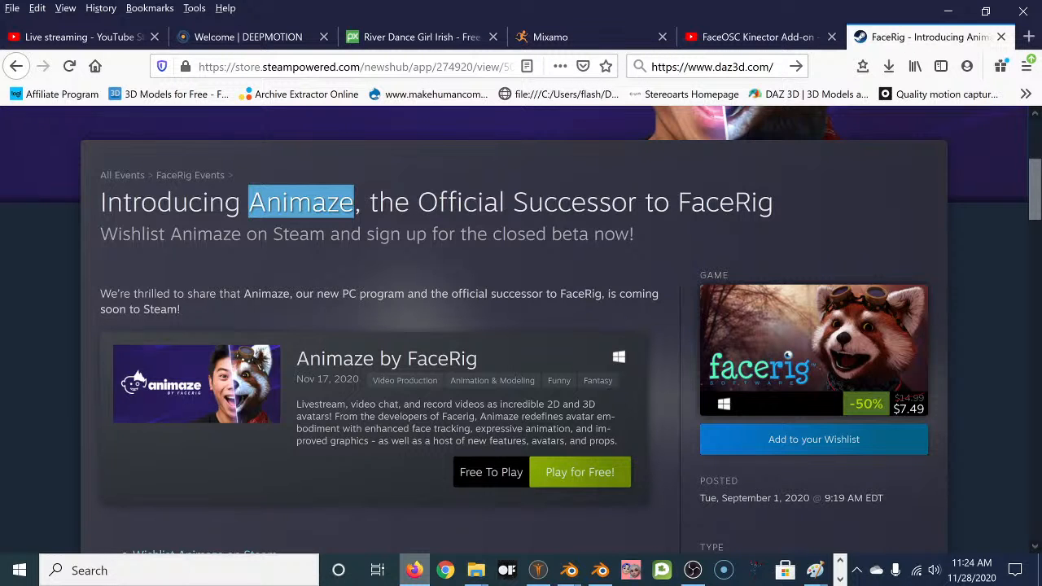
scroll(337, 268, up, 3)
scroll(339, 276, down, 3)
scroll(277, 226, up, 3)
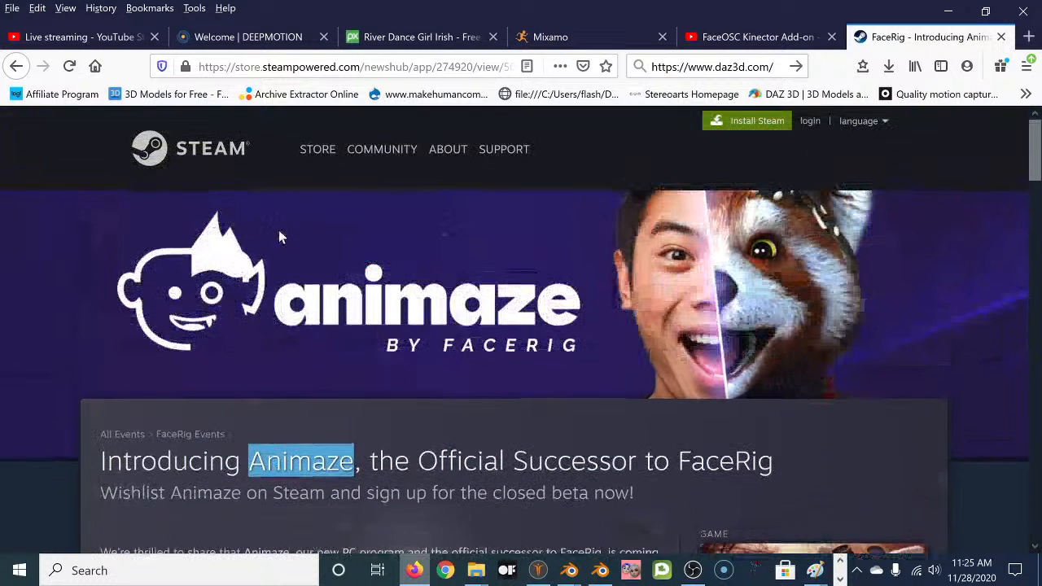